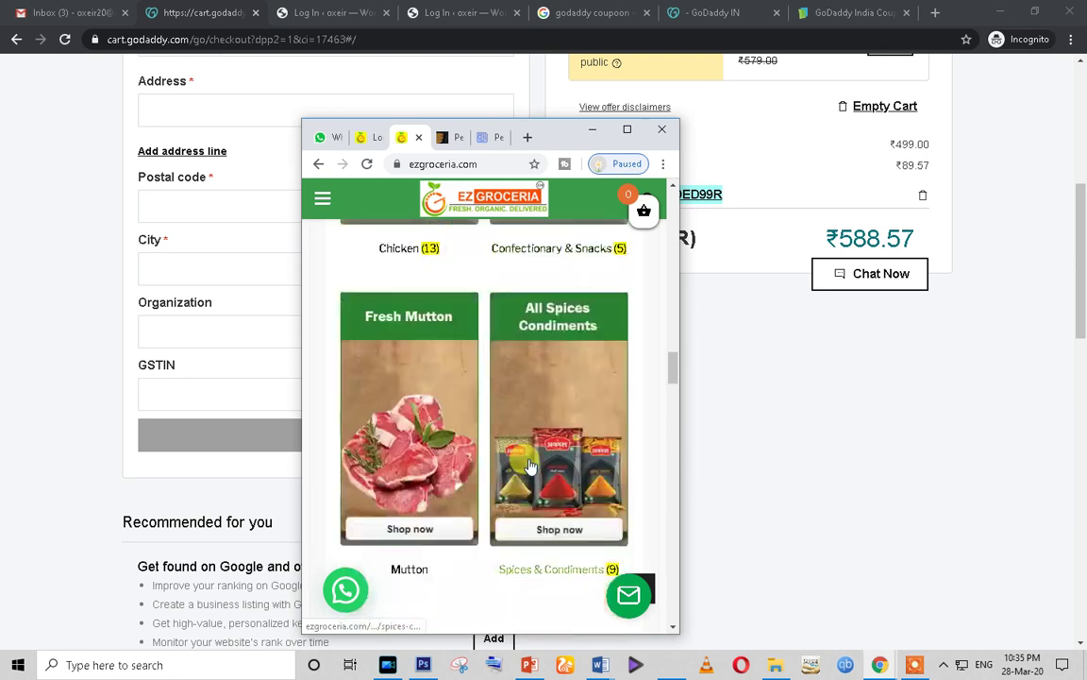
Scroll the EZ Groceria store page, then maximize the browser window.
{"action": "scroll", "coordinate": [531, 466], "scroll_direction": "down", "scroll_amount": 15}
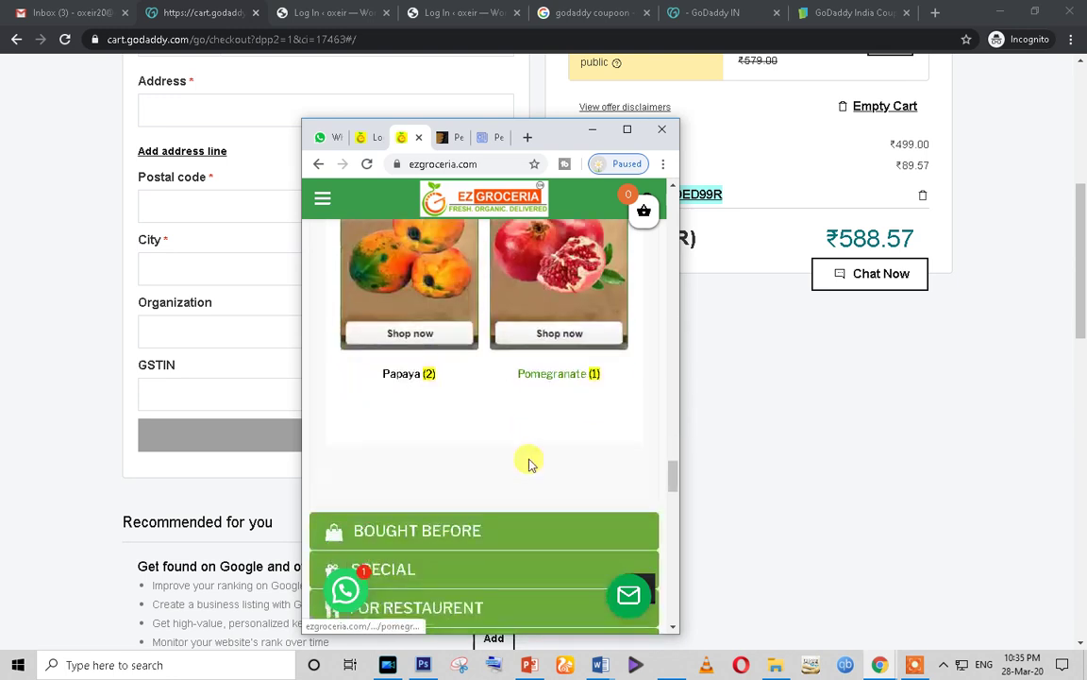
{"action": "scroll", "coordinate": [528, 463], "scroll_direction": "down", "scroll_amount": 10}
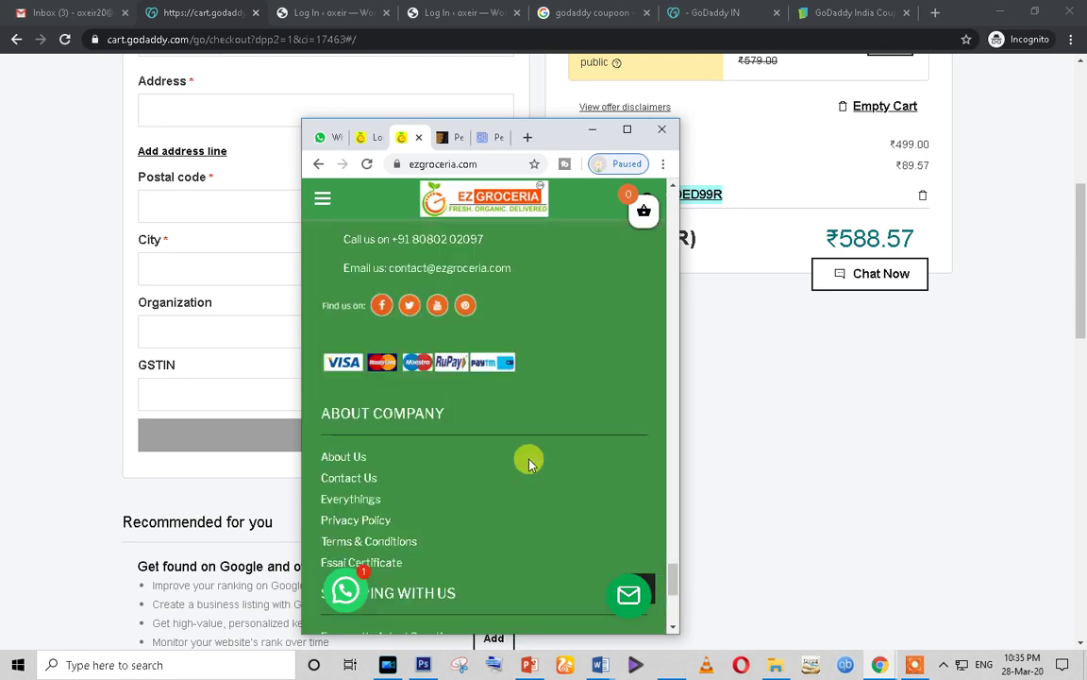
{"action": "scroll", "coordinate": [585, 284], "scroll_direction": "up", "scroll_amount": 3}
{"action": "scroll", "coordinate": [582, 422], "scroll_direction": "down", "scroll_amount": 5}
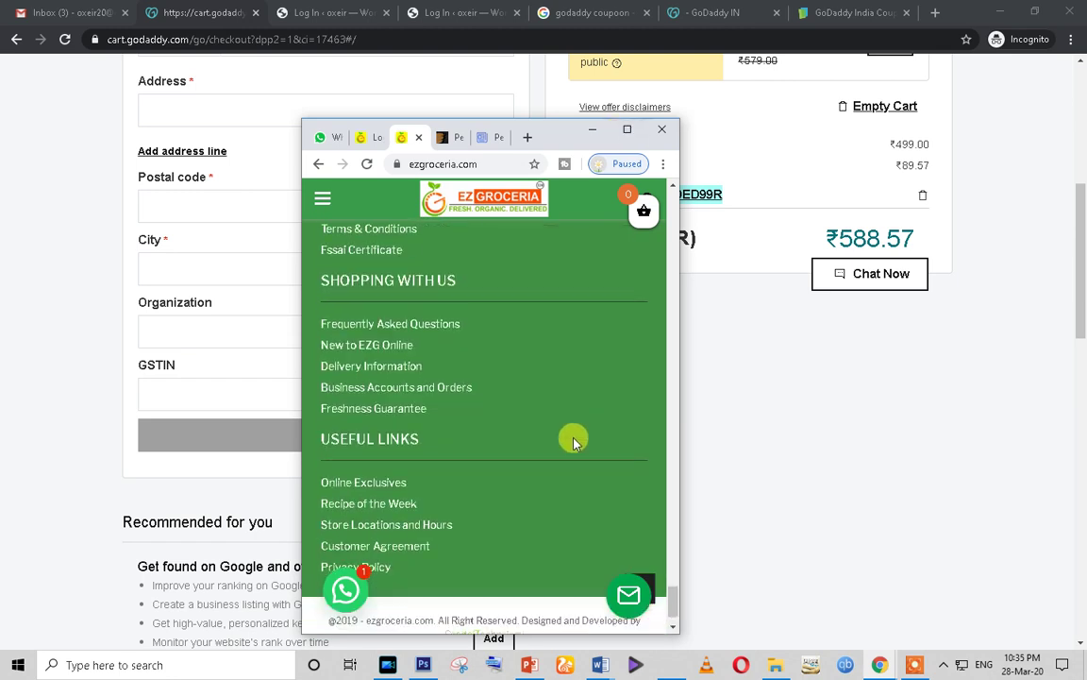
{"action": "left_click", "coordinate": [627, 128]}
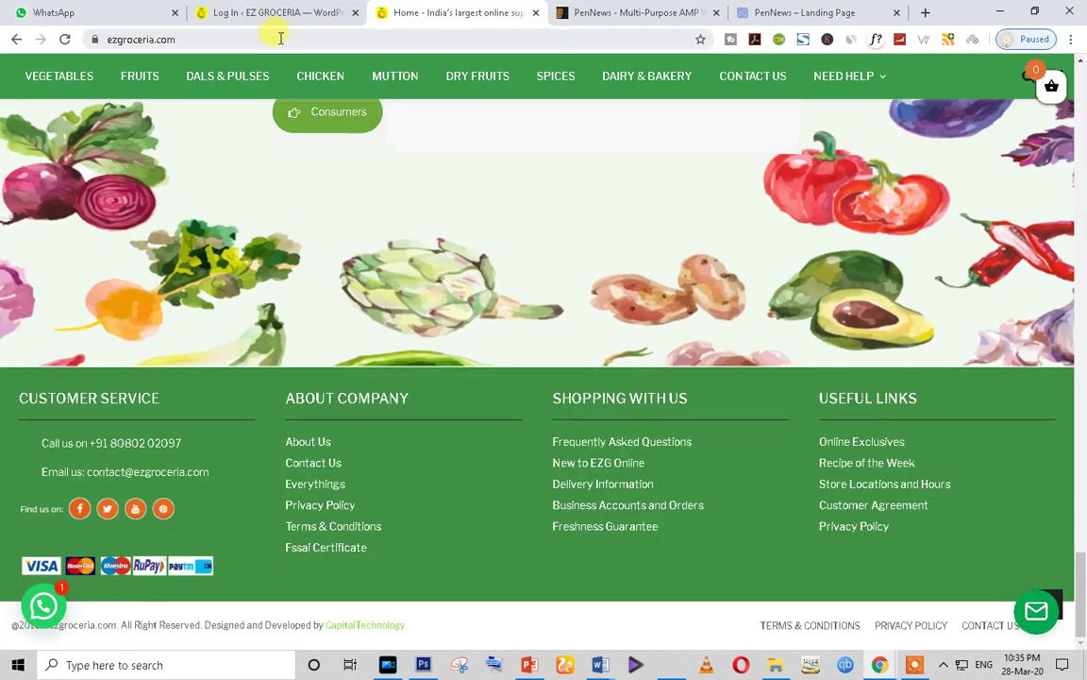
Load ezgroceria.com/mobile, correcting the misspelled path in the address bar.
{"action": "left_click", "coordinate": [280, 39]}
{"action": "type", "text": "/mpbile"}
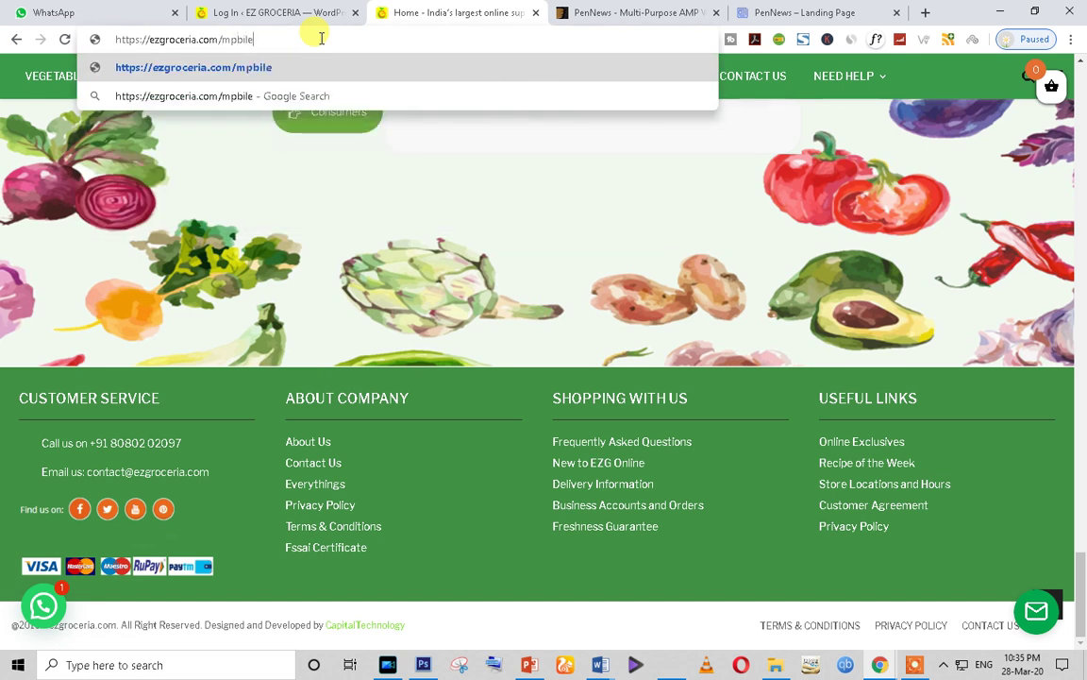
{"action": "key", "text": "Return"}
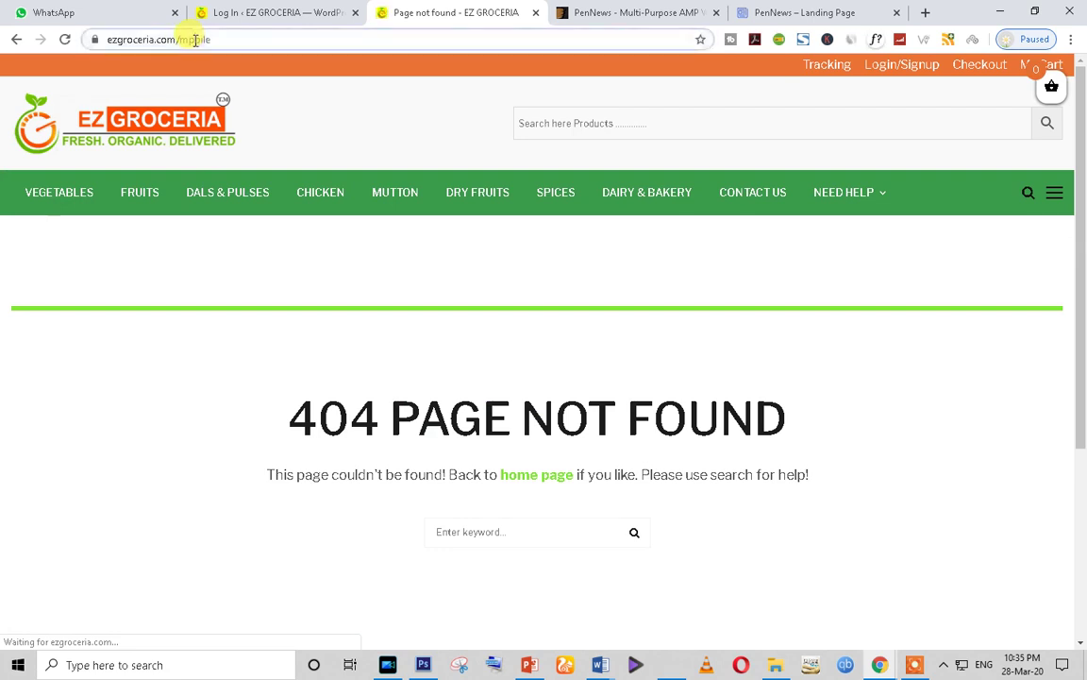
{"action": "left_click", "coordinate": [198, 42]}
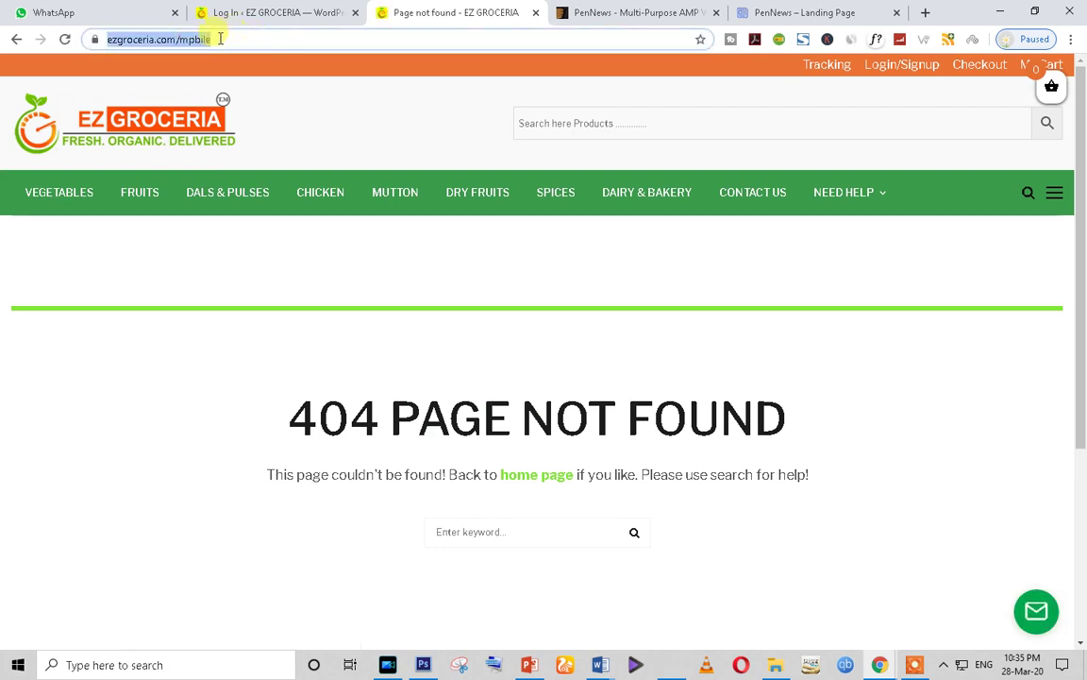
{"action": "left_click", "coordinate": [215, 42]}
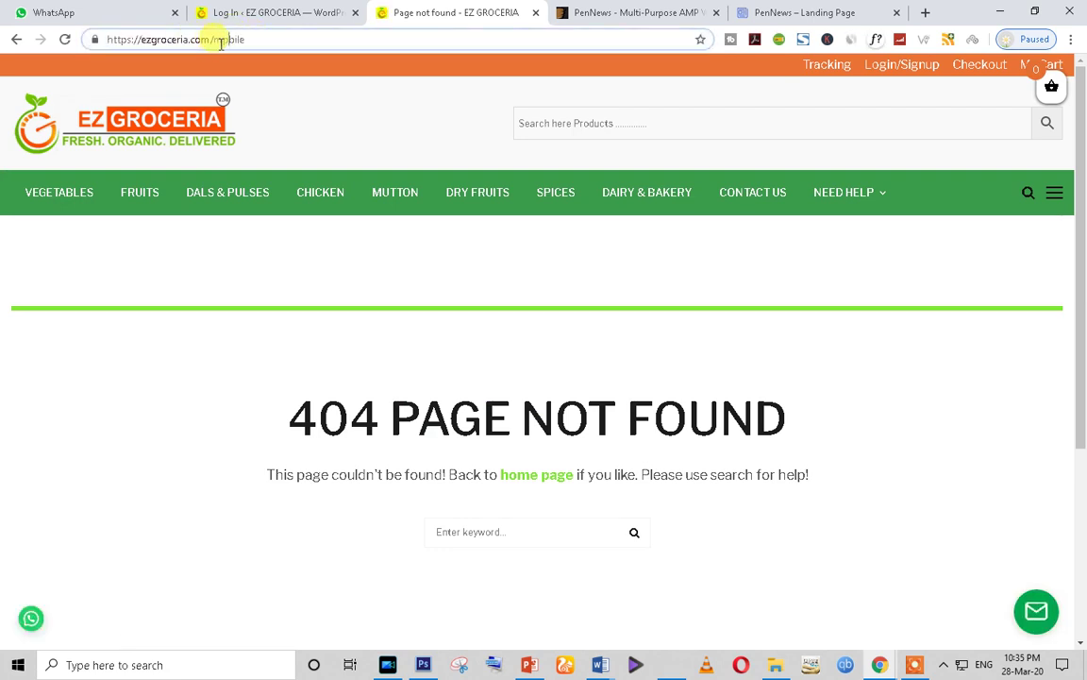
{"action": "key", "text": "BackSpace"}
{"action": "type", "text": "o"}
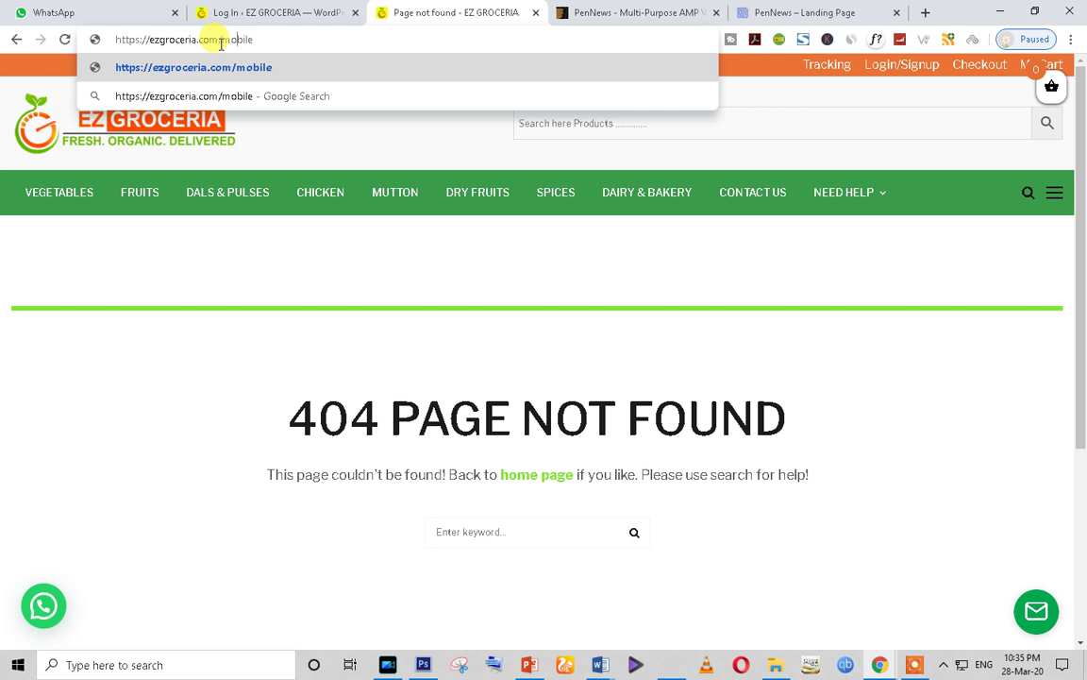
{"action": "key", "text": "Return"}
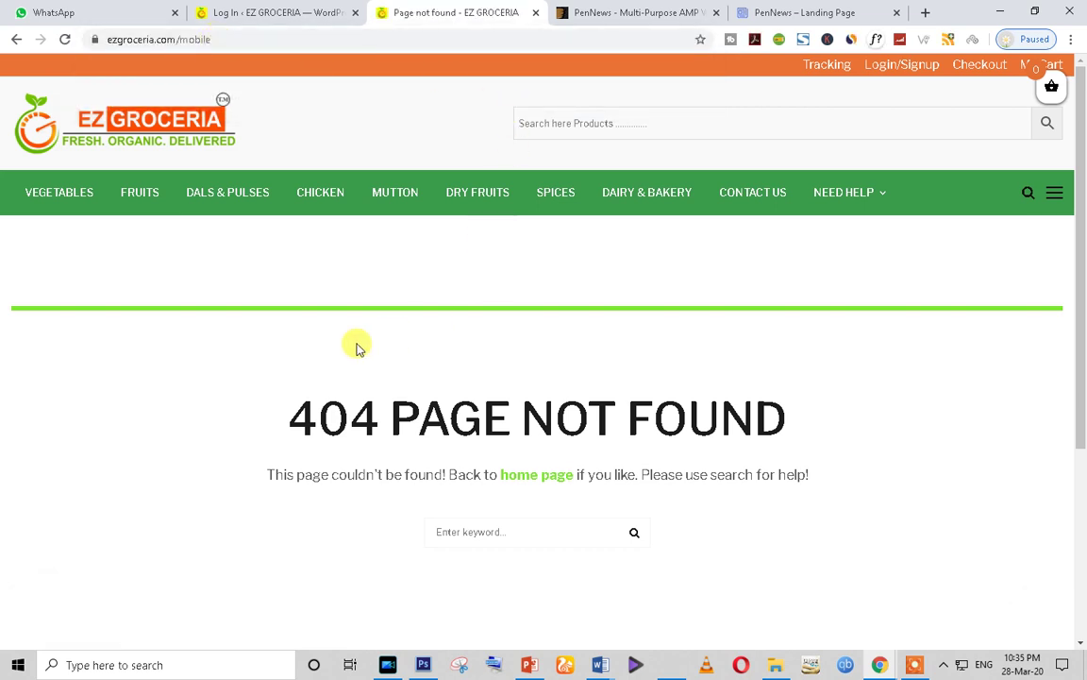
Load ezgroceria.com/home, scroll through the homepage, then switch to the login page tab.
{"action": "double_click", "coordinate": [185, 38]}
{"action": "type", "text": "https://"}
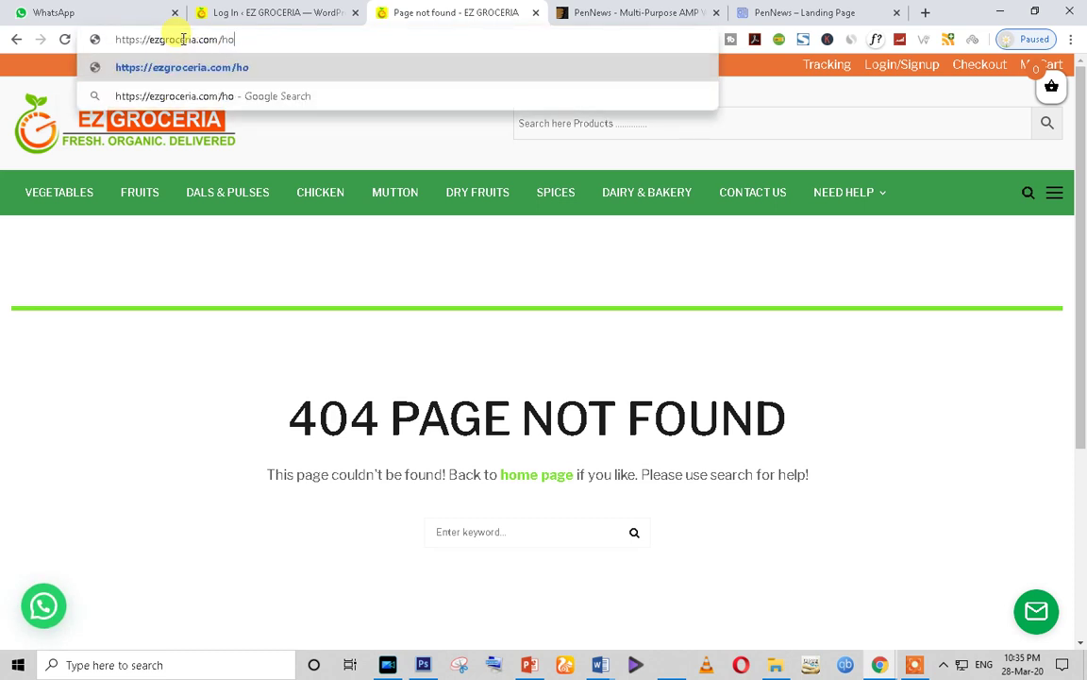
{"action": "key", "text": "Return"}
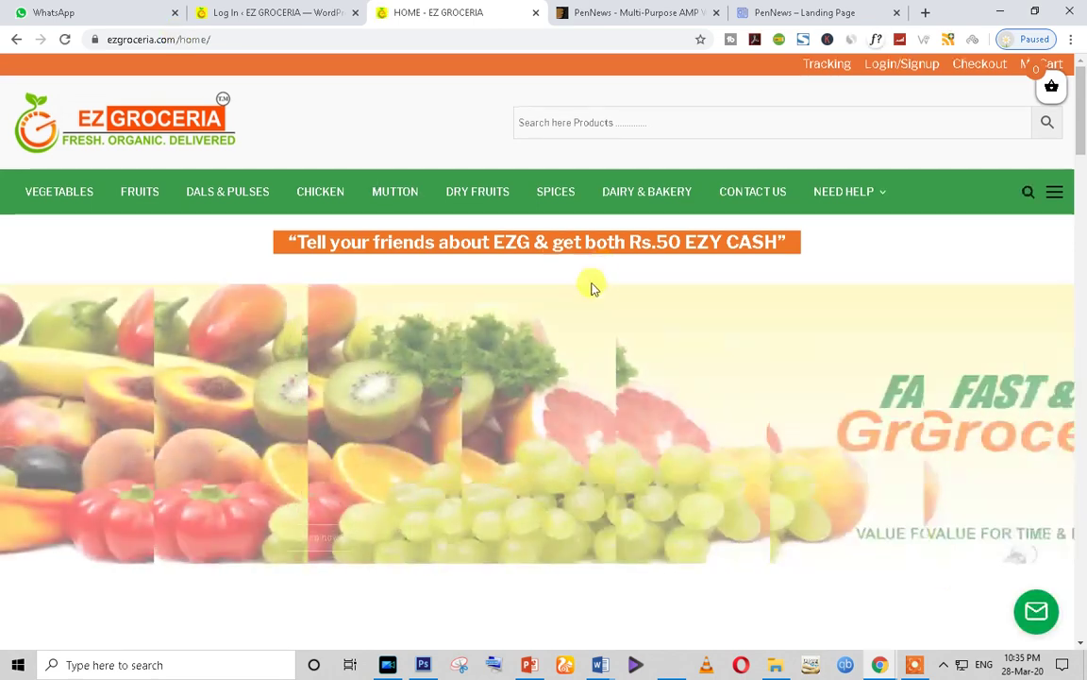
{"action": "scroll", "coordinate": [555, 349], "scroll_direction": "down", "scroll_amount": 3}
{"action": "scroll", "coordinate": [555, 349], "scroll_direction": "down", "scroll_amount": 15}
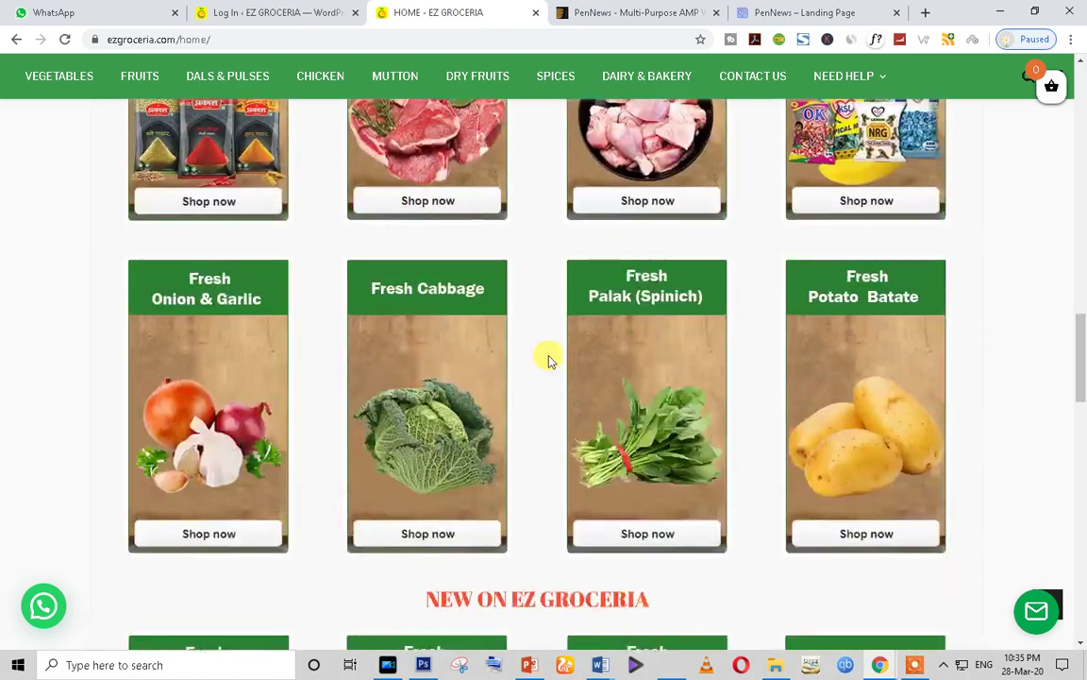
{"action": "scroll", "coordinate": [551, 359], "scroll_direction": "down", "scroll_amount": 10}
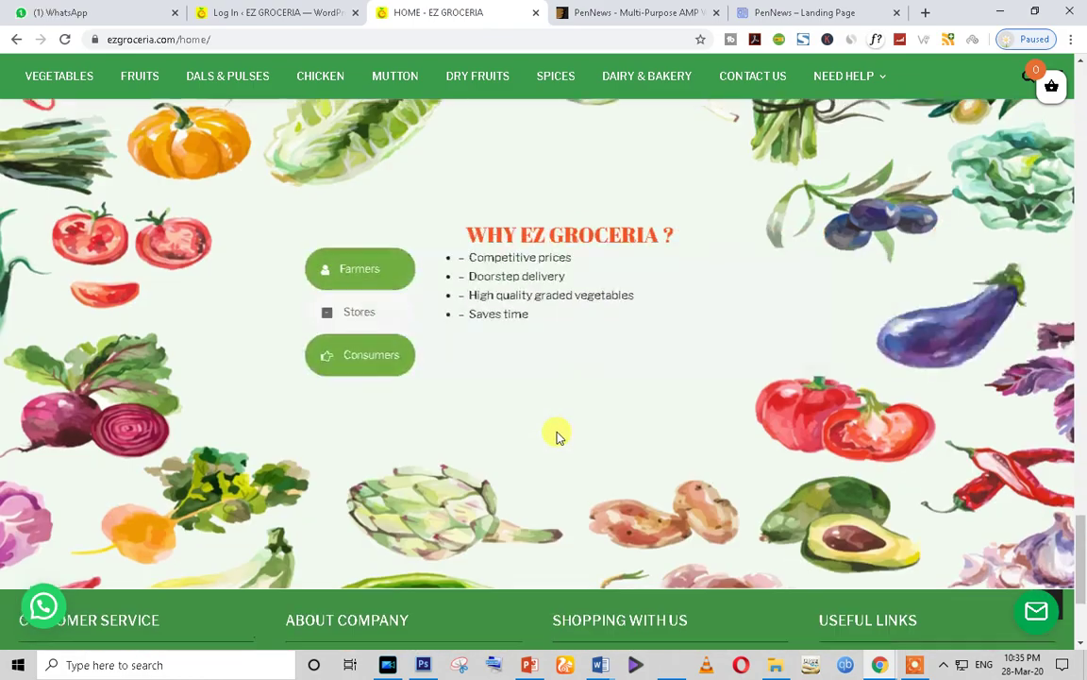
{"action": "scroll", "coordinate": [556, 435], "scroll_direction": "up", "scroll_amount": 6}
{"action": "scroll", "coordinate": [311, 250], "scroll_direction": "up", "scroll_amount": 15}
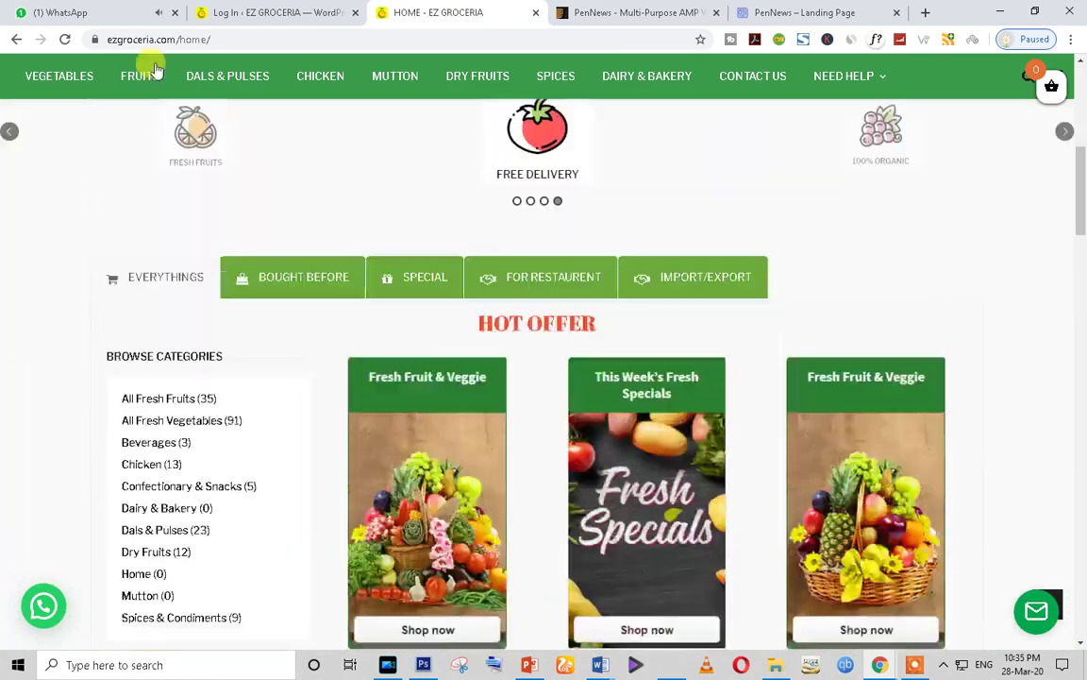
{"action": "scroll", "coordinate": [348, 303], "scroll_direction": "up", "scroll_amount": 5}
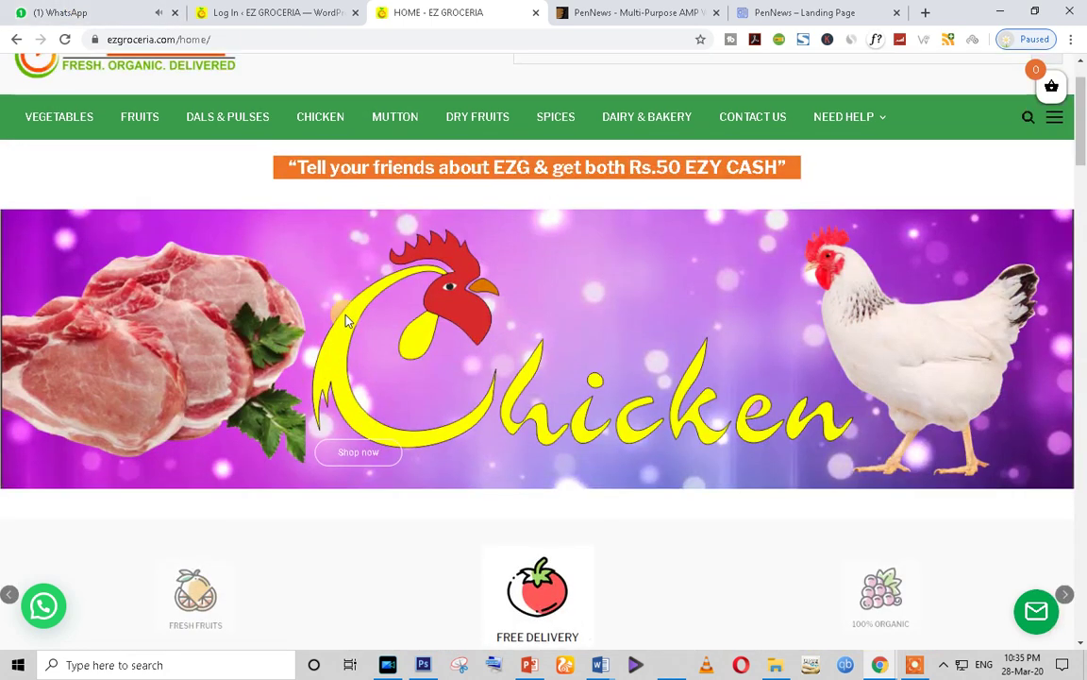
{"action": "left_click", "coordinate": [289, 11]}
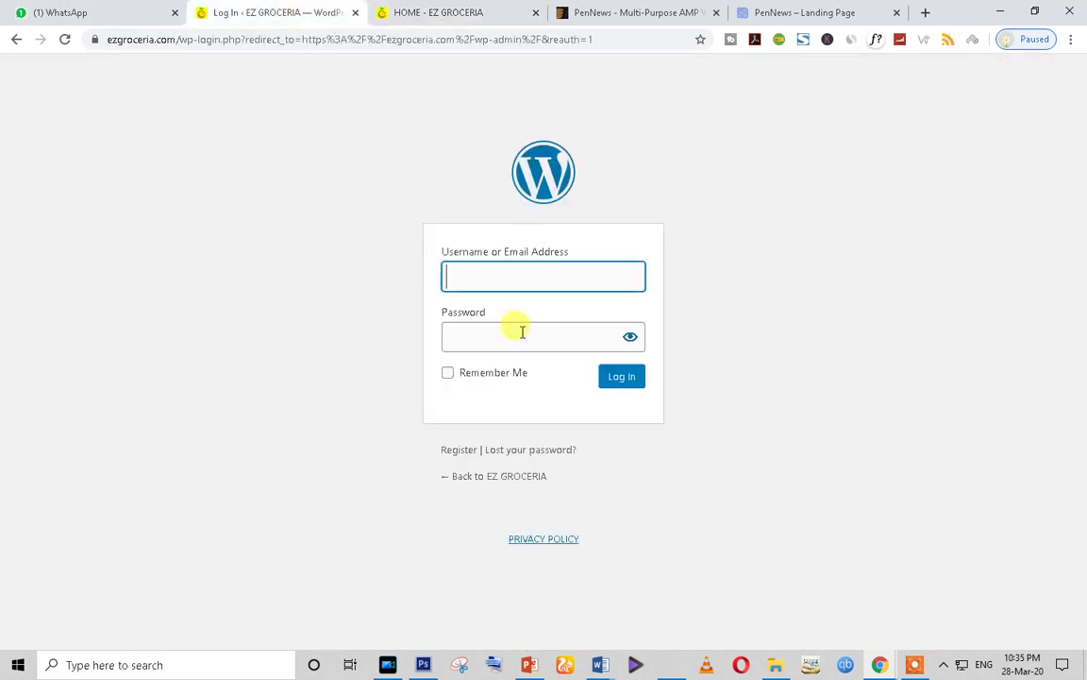
Enter the administrator username and password, fixing a typo, and submit the login.
{"action": "type", "text": "e"}
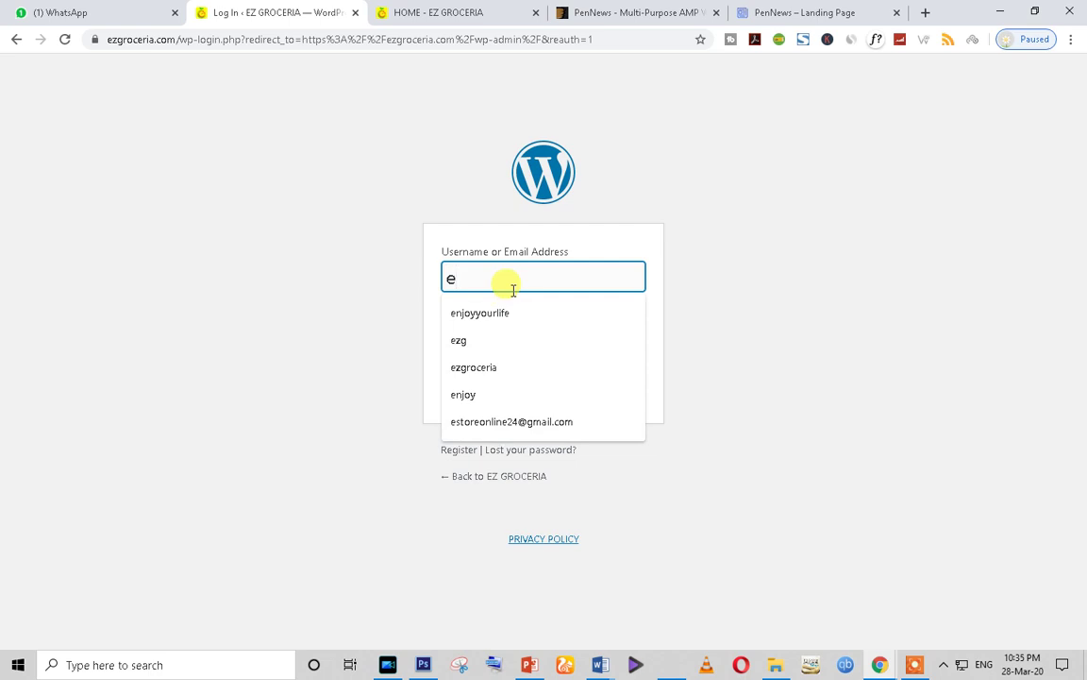
{"action": "type", "text": "gg"}
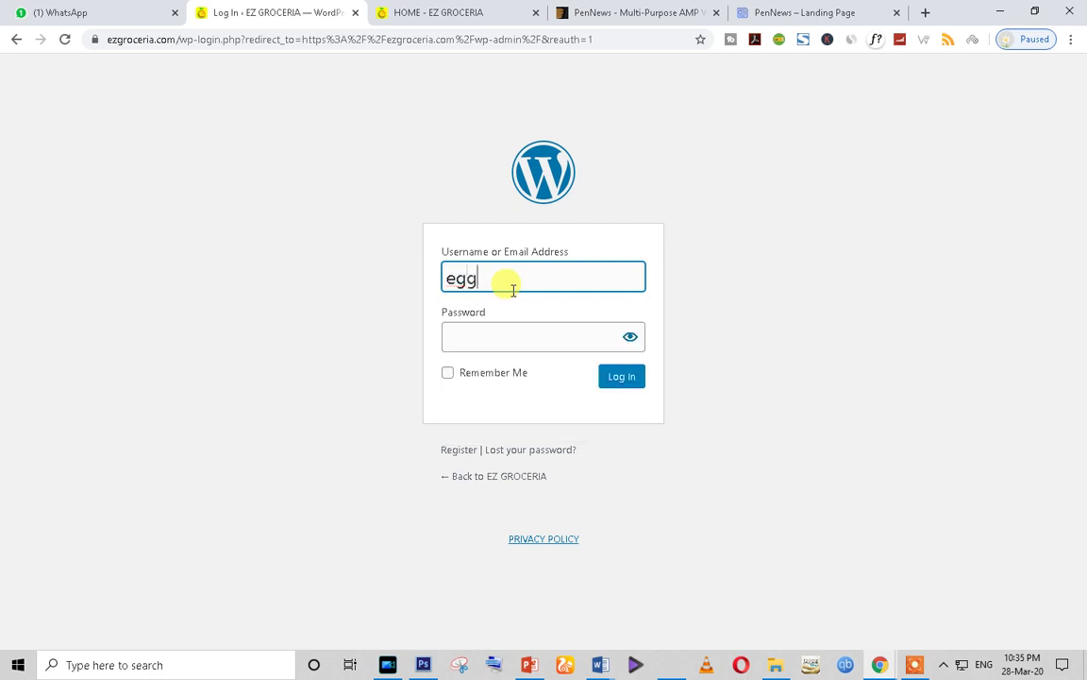
{"action": "left_click", "coordinate": [485, 335]}
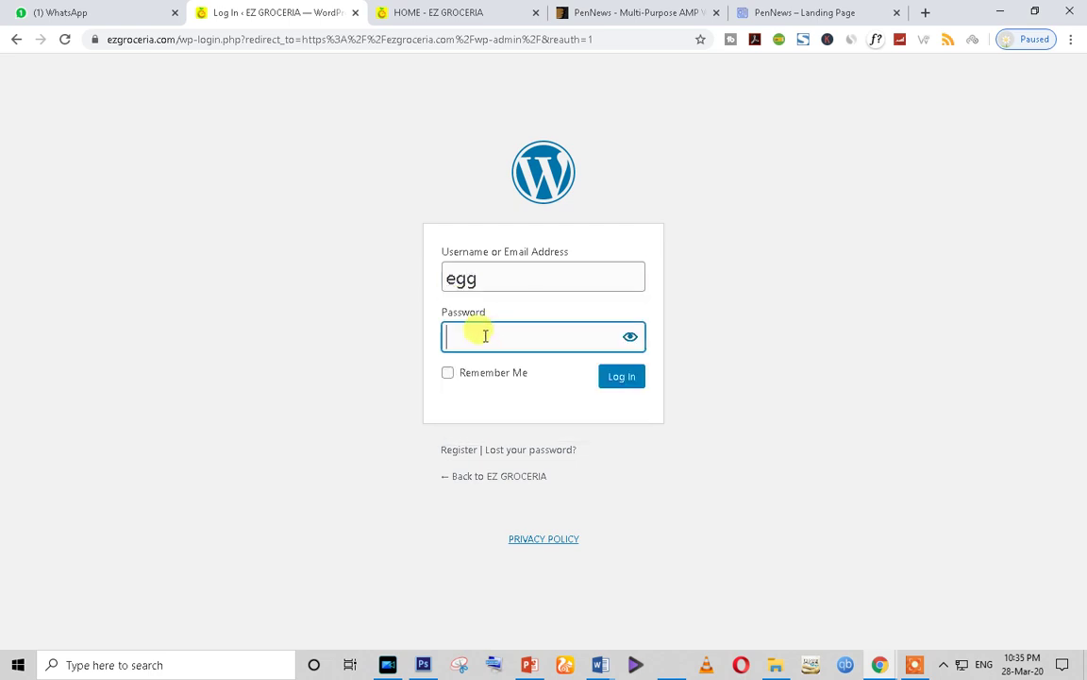
{"action": "left_click", "coordinate": [496, 283]}
{"action": "key", "text": "BackSpace"}
{"action": "type", "text": "z"}
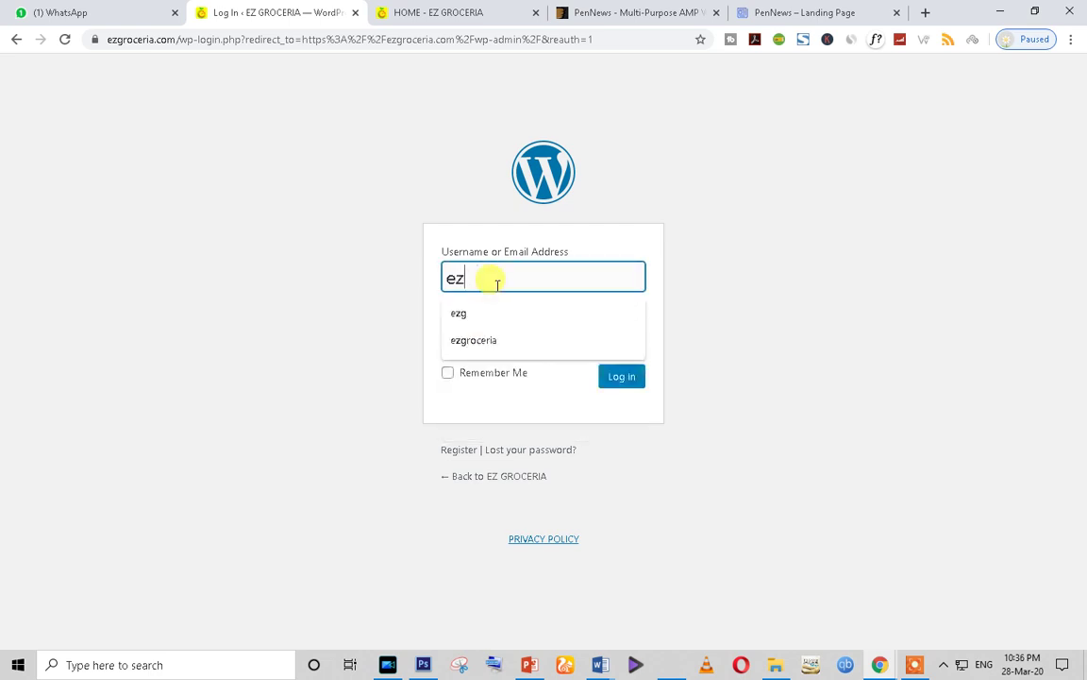
{"action": "left_click", "coordinate": [493, 315]}
{"action": "left_click", "coordinate": [491, 338]}
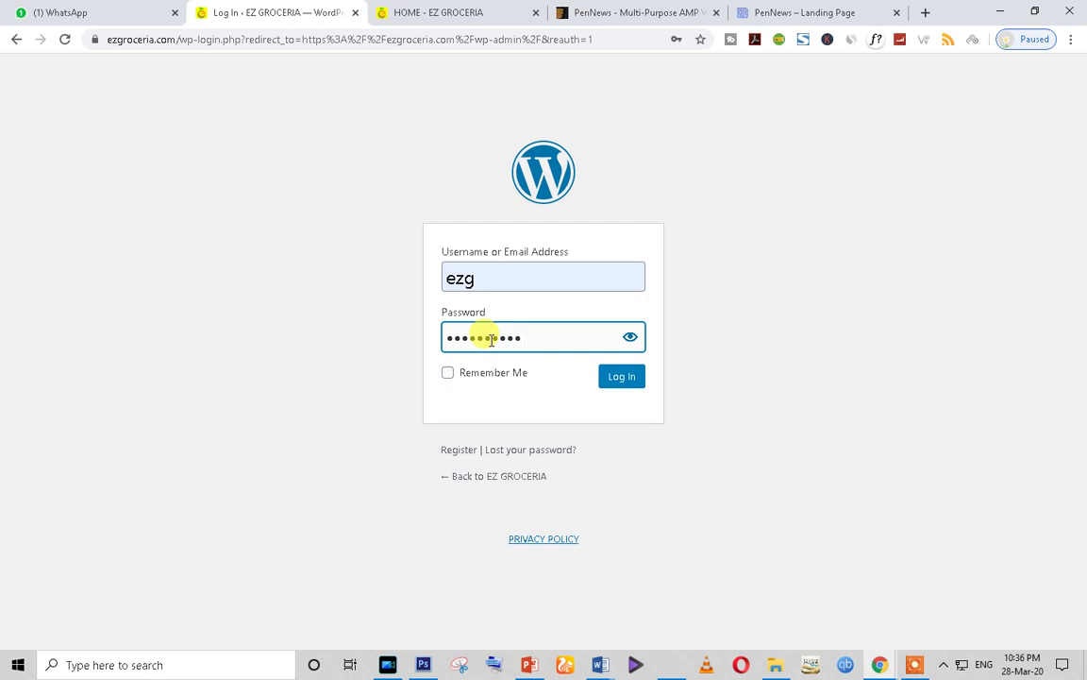
{"action": "left_click", "coordinate": [622, 381]}
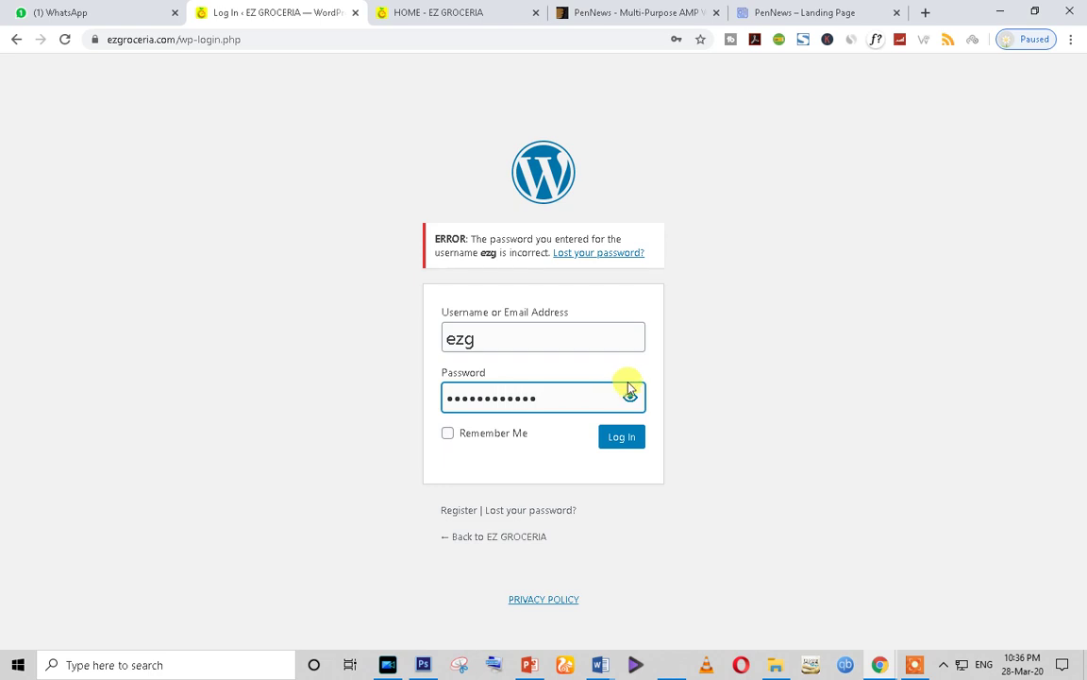
Retry the login after the password error and choose 'Remind me later' on email verification.
{"action": "left_click", "coordinate": [622, 439]}
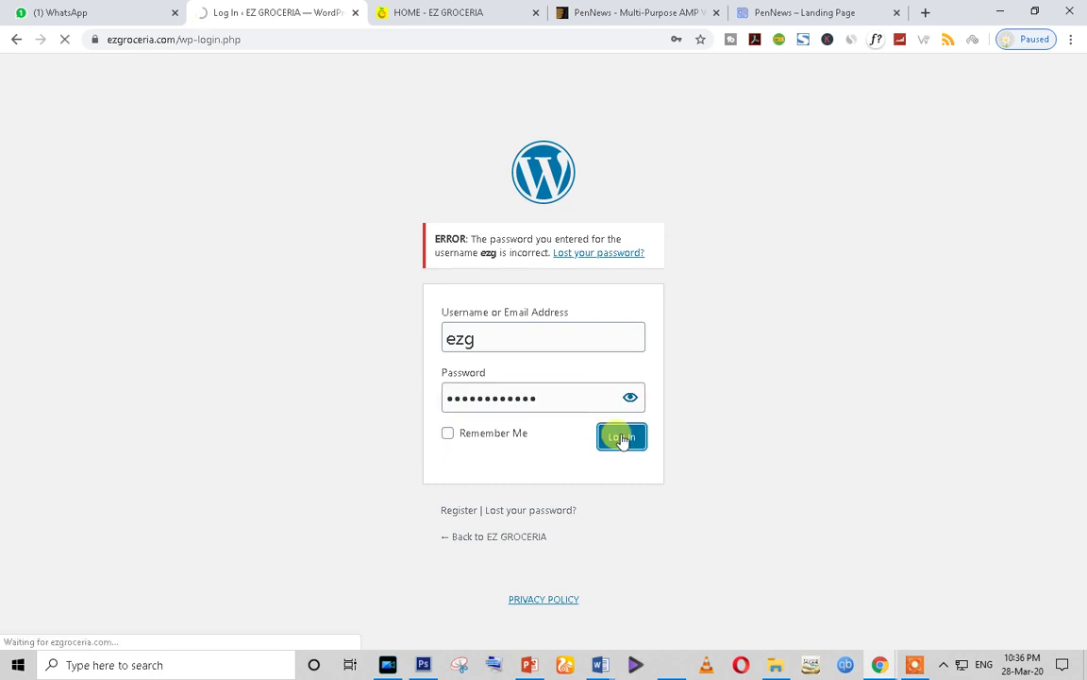
{"action": "left_click", "coordinate": [449, 12]}
{"action": "left_click", "coordinate": [236, 12]}
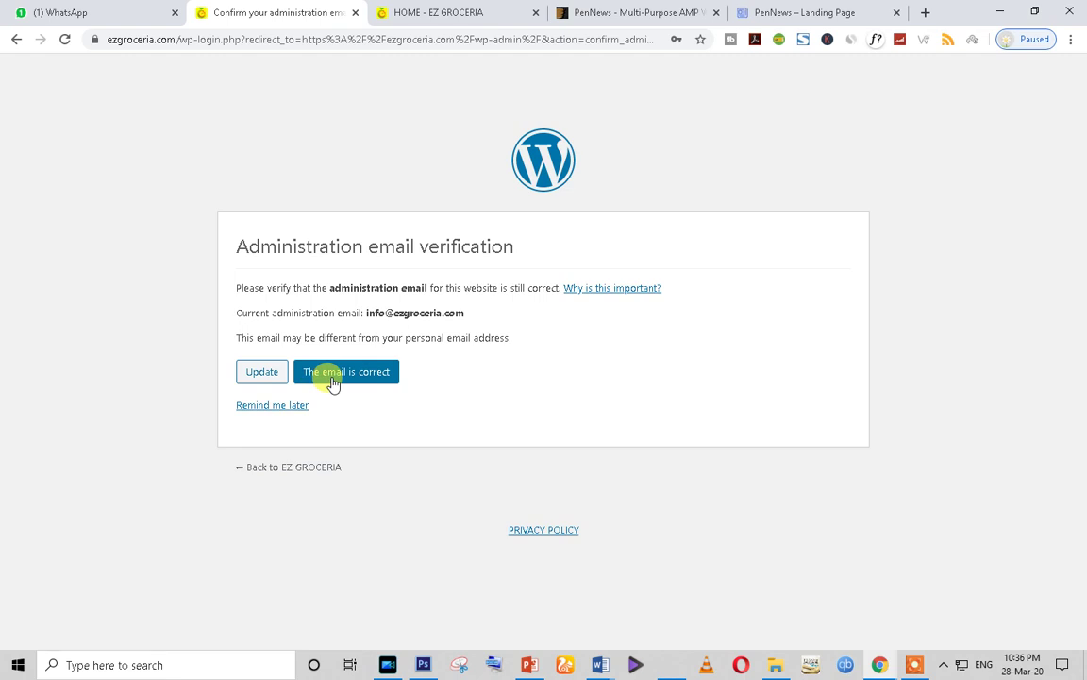
{"action": "left_click", "coordinate": [272, 405]}
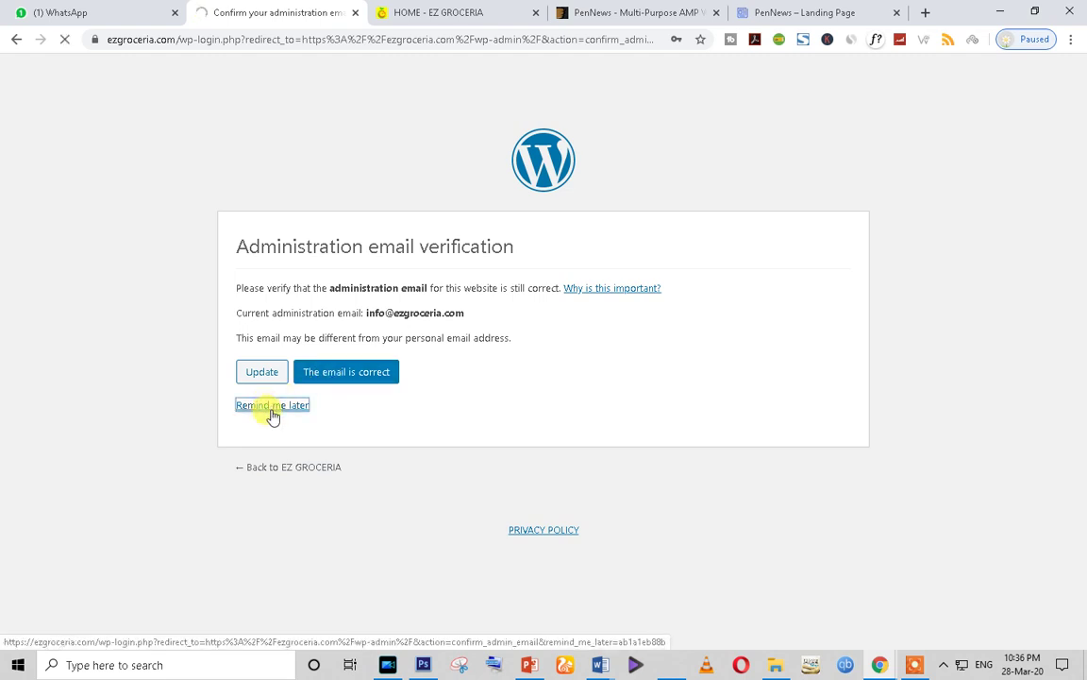
Glance over the store home page, then return to the WordPress Dashboard.
{"action": "left_click", "coordinate": [462, 11]}
{"action": "scroll", "coordinate": [437, 304], "scroll_direction": "down", "scroll_amount": 4}
{"action": "scroll", "coordinate": [437, 305], "scroll_direction": "down", "scroll_amount": 3}
{"action": "left_click", "coordinate": [274, 9]}
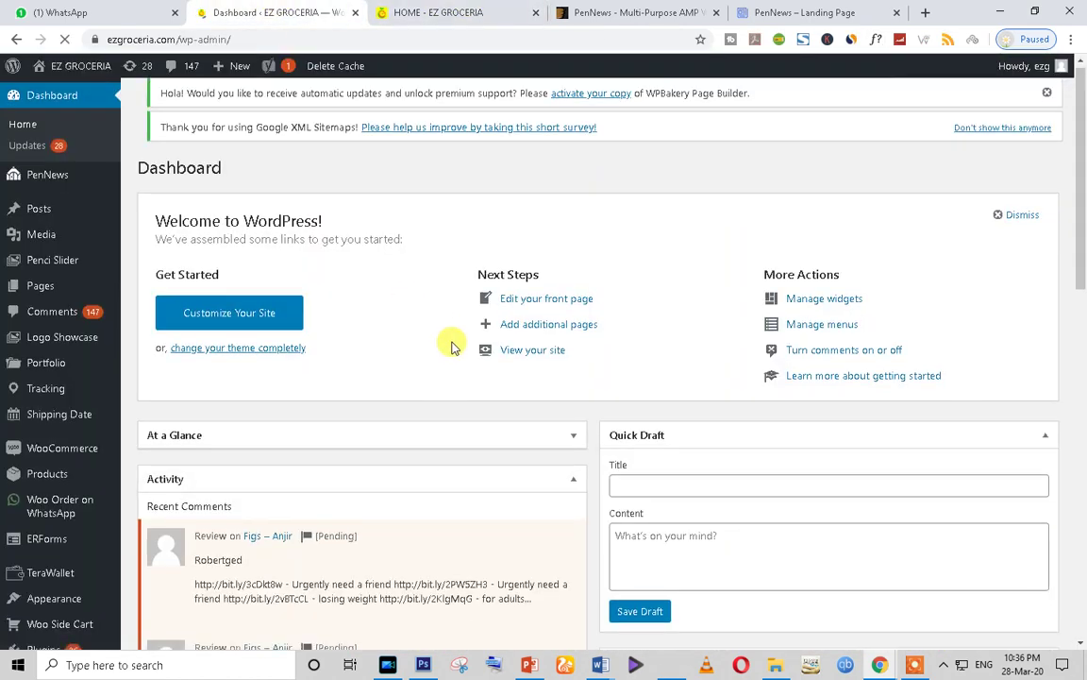
{"action": "scroll", "coordinate": [451, 346], "scroll_direction": "down", "scroll_amount": 12}
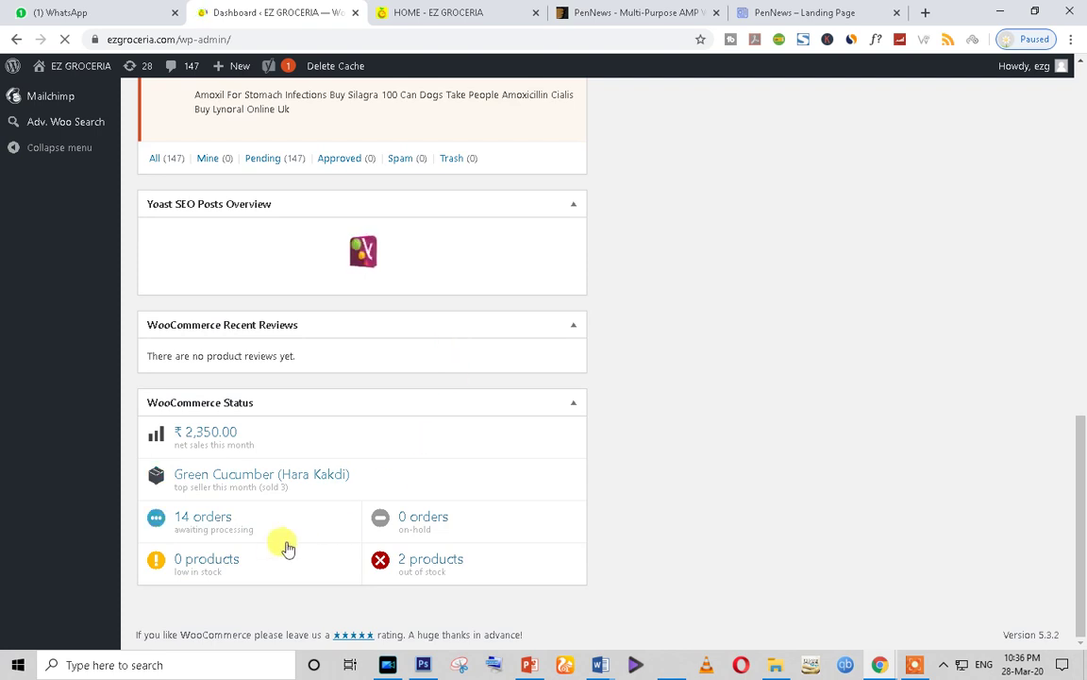
Open Plugins from the Dashboard sidebar, then switch to the 'HOME - EZ GROCERIA' tab.
{"action": "scroll", "coordinate": [619, 456], "scroll_direction": "up", "scroll_amount": 10}
{"action": "scroll", "coordinate": [219, 421], "scroll_direction": "up", "scroll_amount": 3}
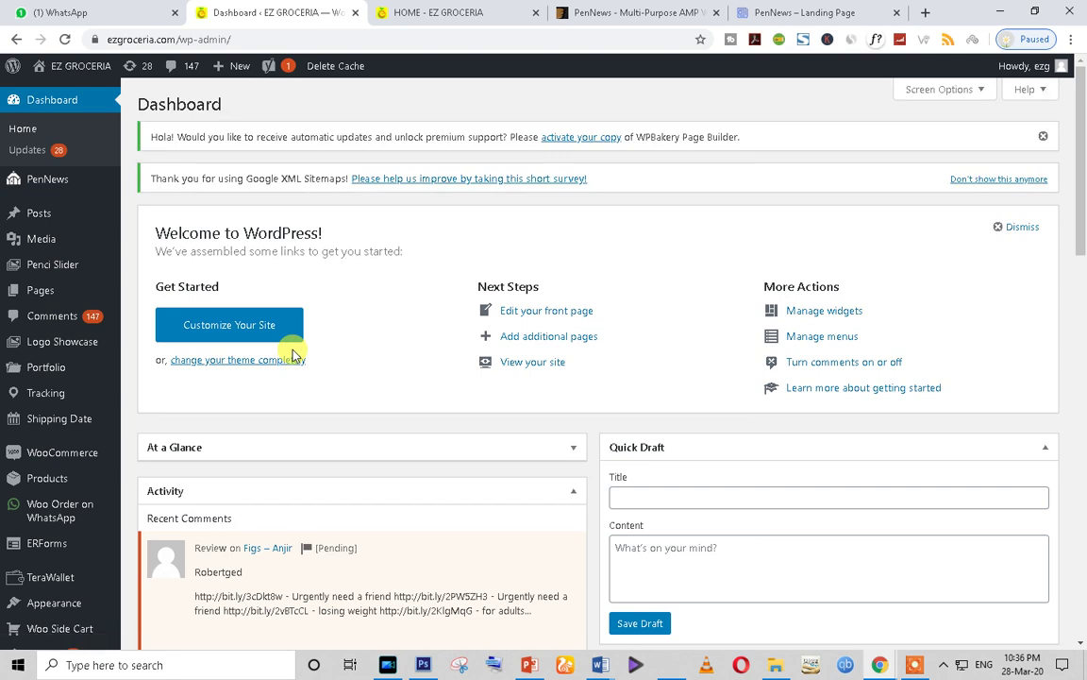
{"action": "scroll", "coordinate": [291, 354], "scroll_direction": "down", "scroll_amount": 3}
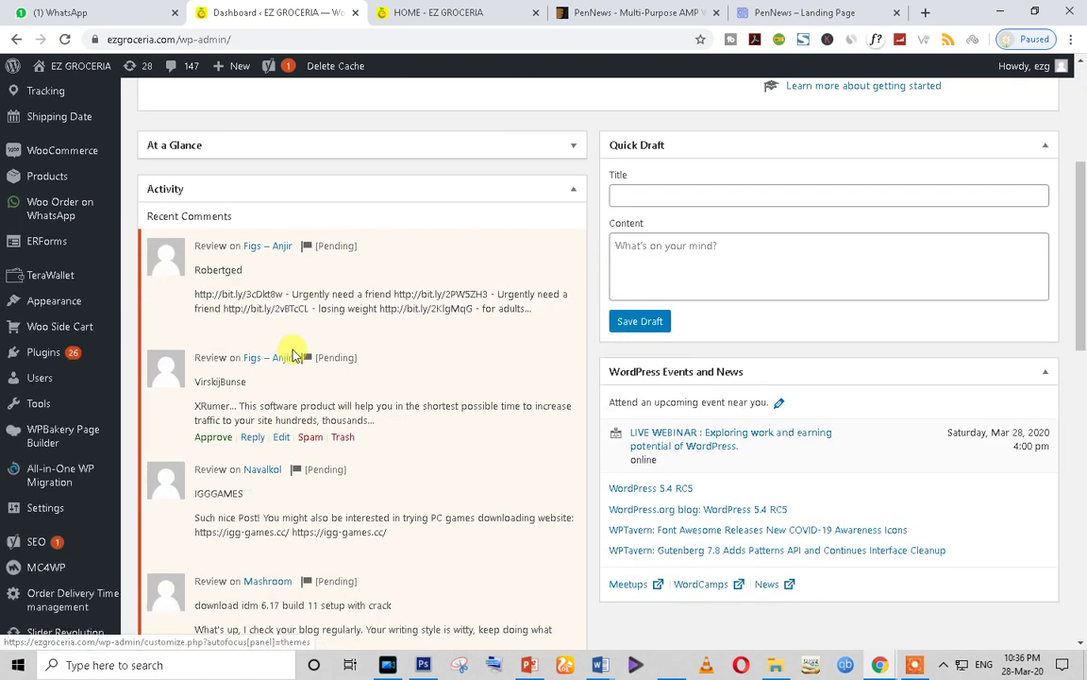
{"action": "left_click", "coordinate": [37, 363]}
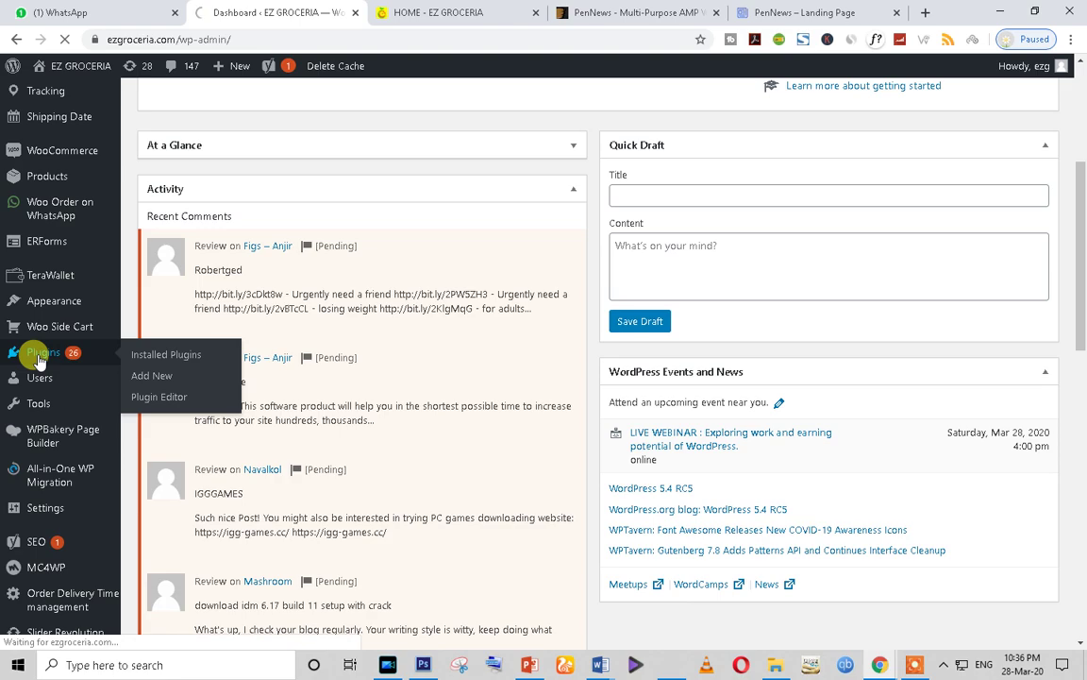
{"action": "left_click", "coordinate": [469, 10]}
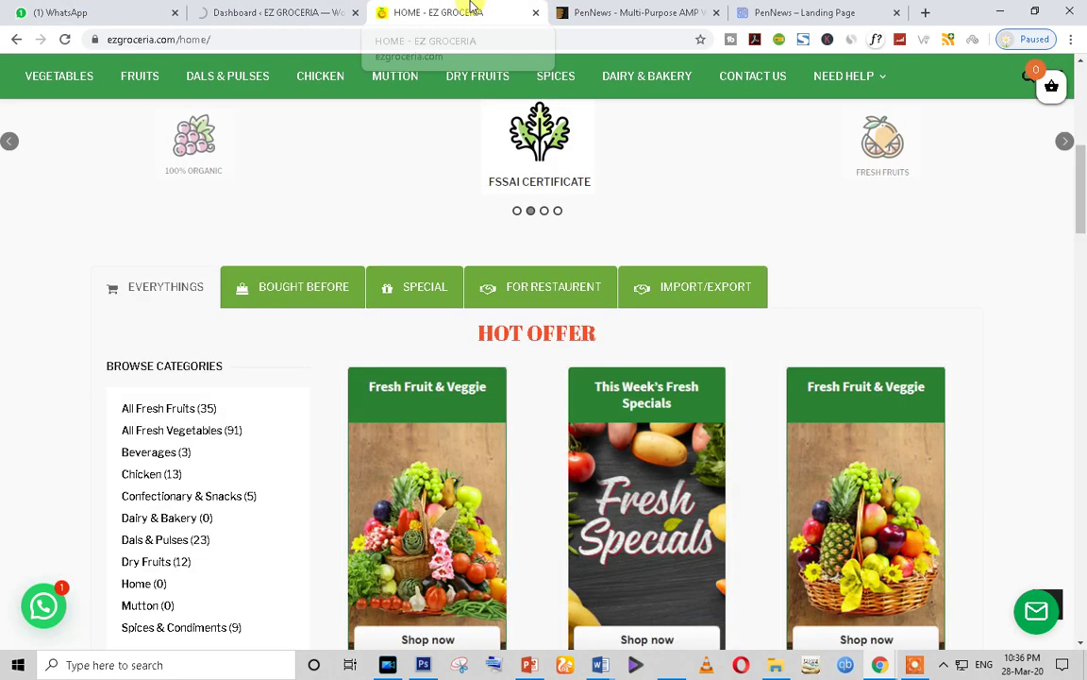
{"action": "scroll", "coordinate": [293, 388], "scroll_direction": "down", "scroll_amount": 9}
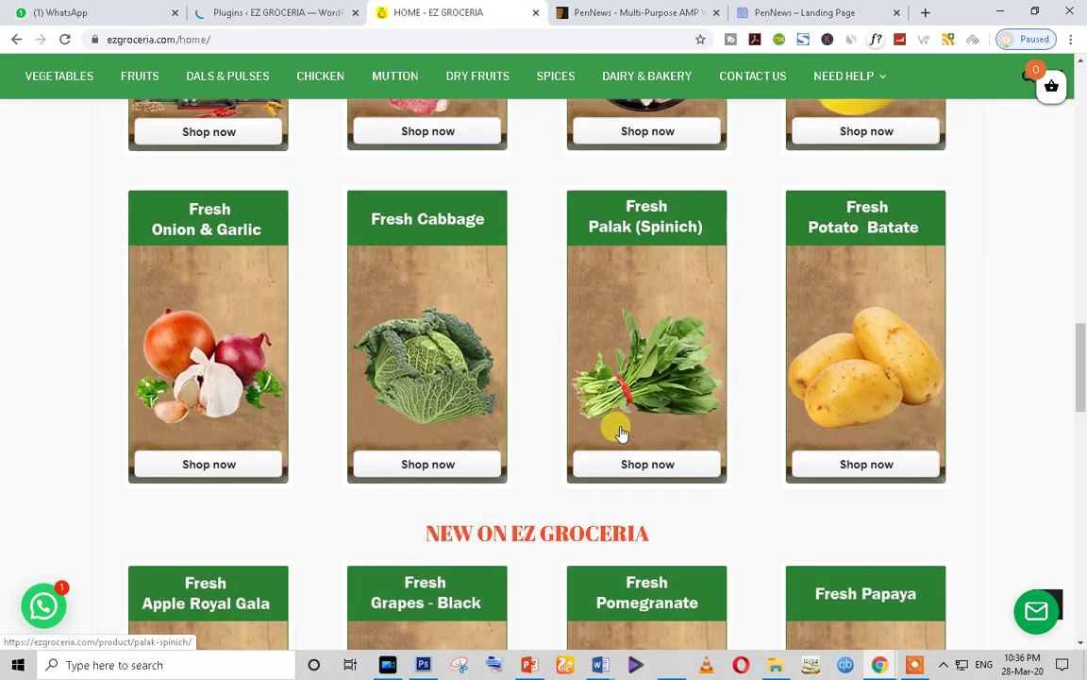
{"action": "scroll", "coordinate": [621, 432], "scroll_direction": "up", "scroll_amount": 8}
{"action": "scroll", "coordinate": [400, 405], "scroll_direction": "down", "scroll_amount": 8}
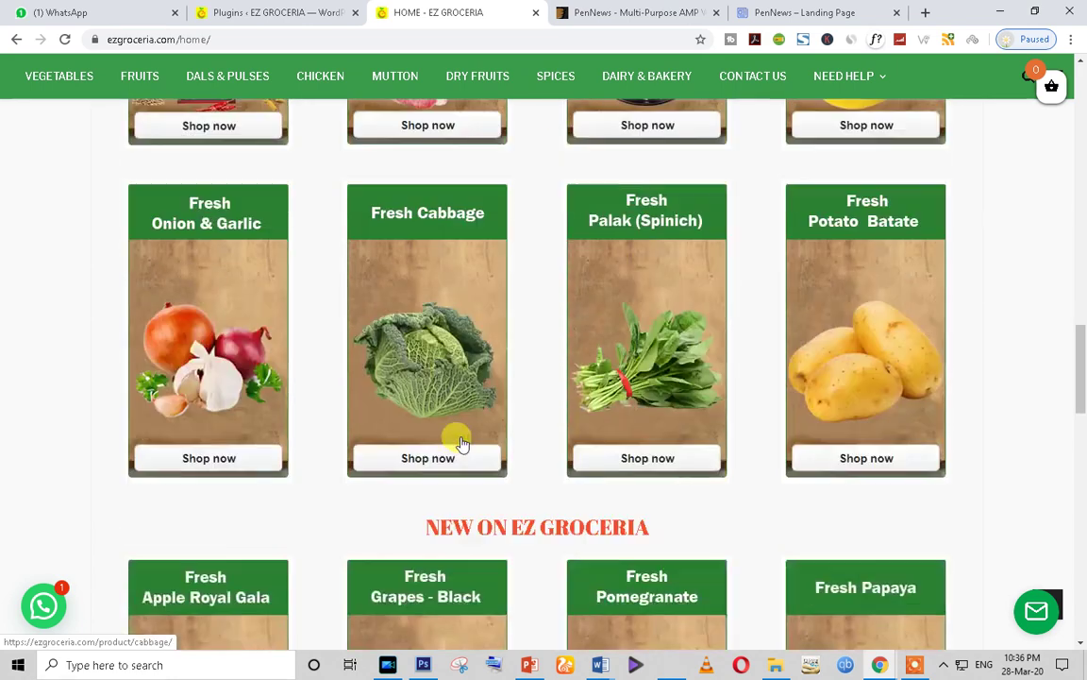
{"action": "scroll", "coordinate": [461, 442], "scroll_direction": "down", "scroll_amount": 3}
{"action": "scroll", "coordinate": [461, 441], "scroll_direction": "up", "scroll_amount": 4}
{"action": "left_click_drag", "start_coordinate": [213, 40], "coordinate": [172, 39]}
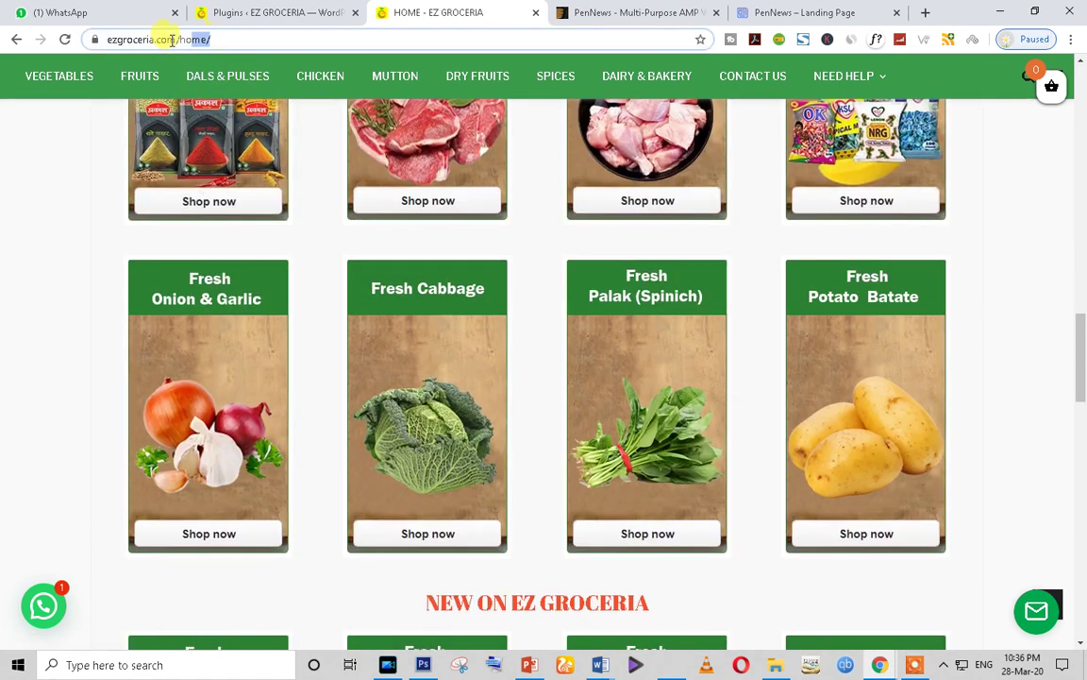
{"action": "key", "text": "BackSpace"}
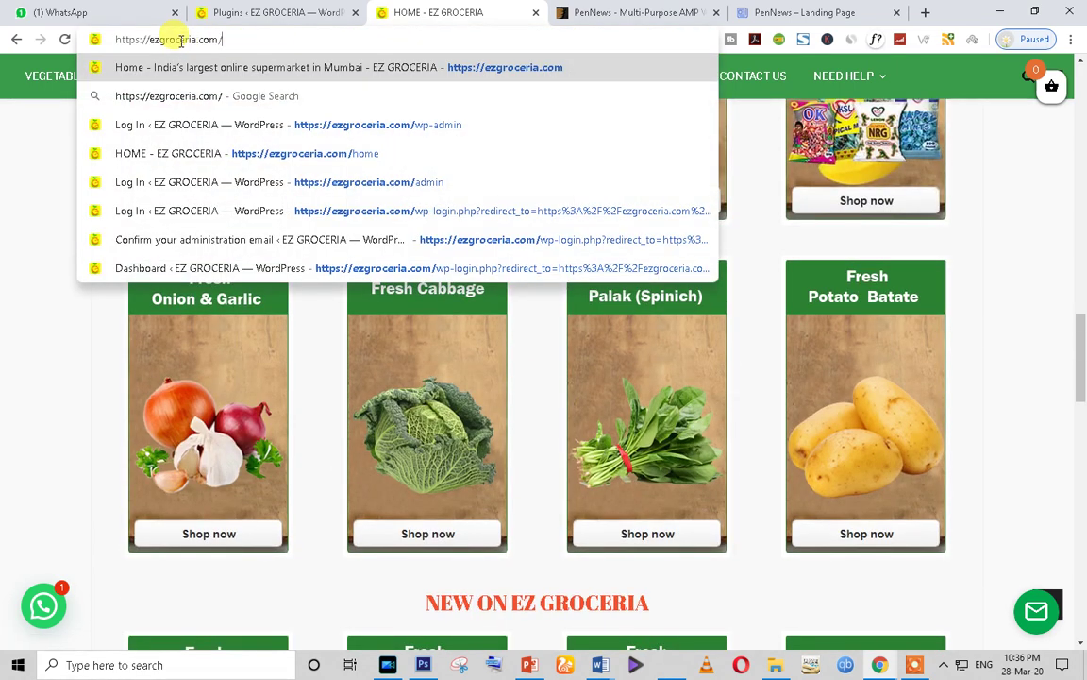
{"action": "scroll", "coordinate": [983, 352], "scroll_direction": "up", "scroll_amount": 10}
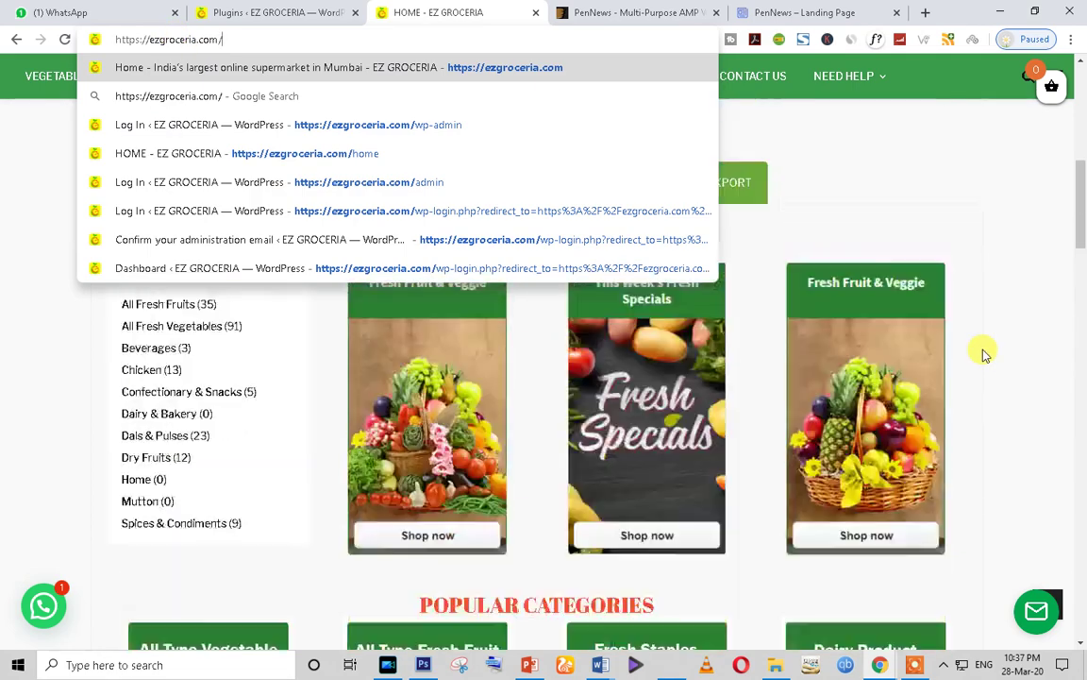
{"action": "scroll", "coordinate": [818, 418], "scroll_direction": "down", "scroll_amount": 8}
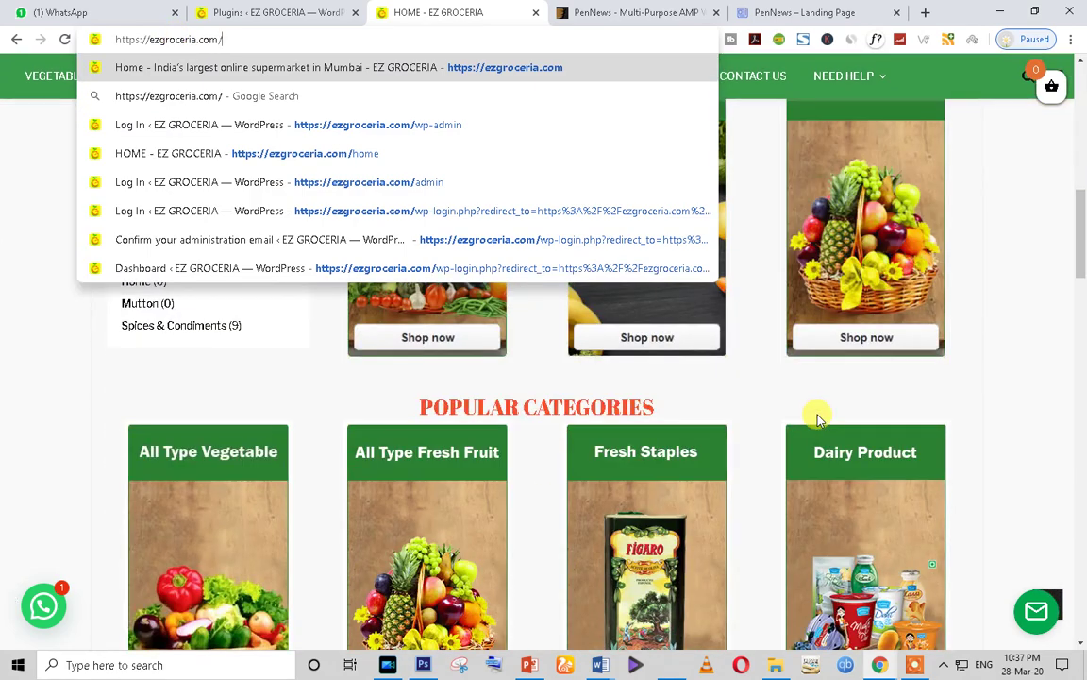
{"action": "key", "text": "Return"}
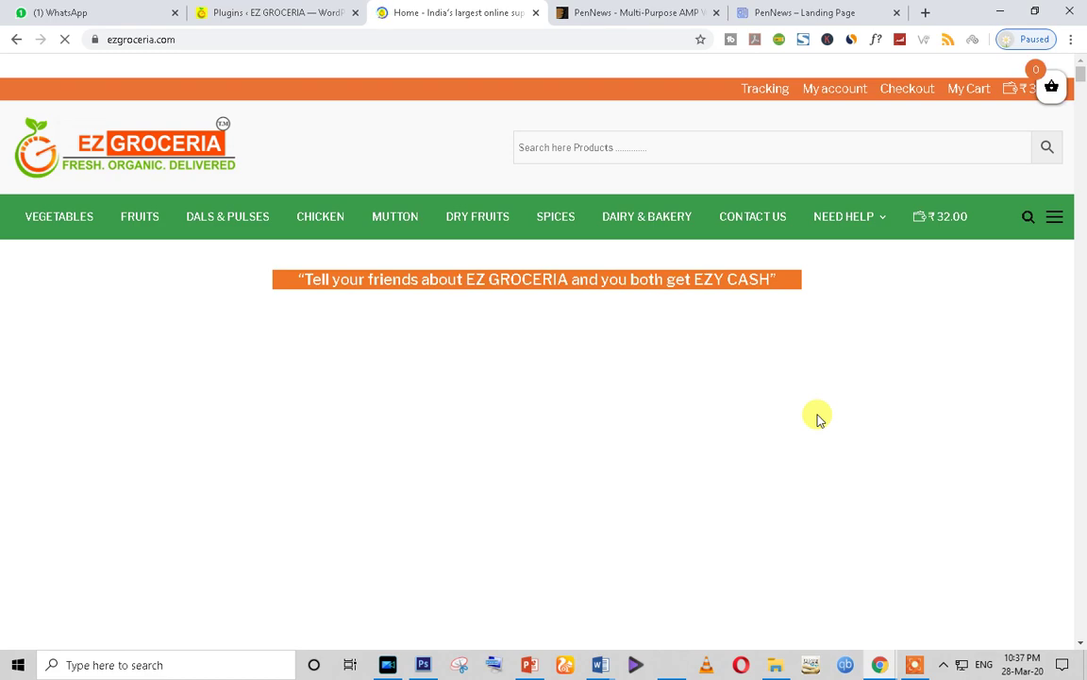
Scroll through the root homepage with admin toolbar, then return to the Plugins tab.
{"action": "scroll", "coordinate": [818, 418], "scroll_direction": "down", "scroll_amount": 6}
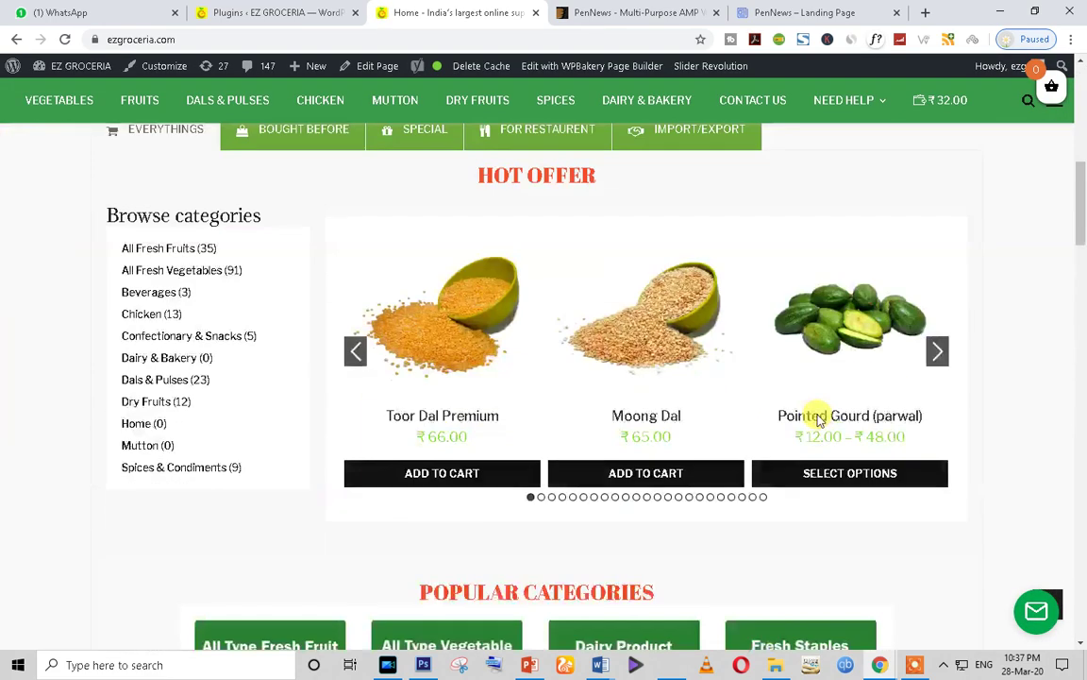
{"action": "scroll", "coordinate": [817, 418], "scroll_direction": "down", "scroll_amount": 15}
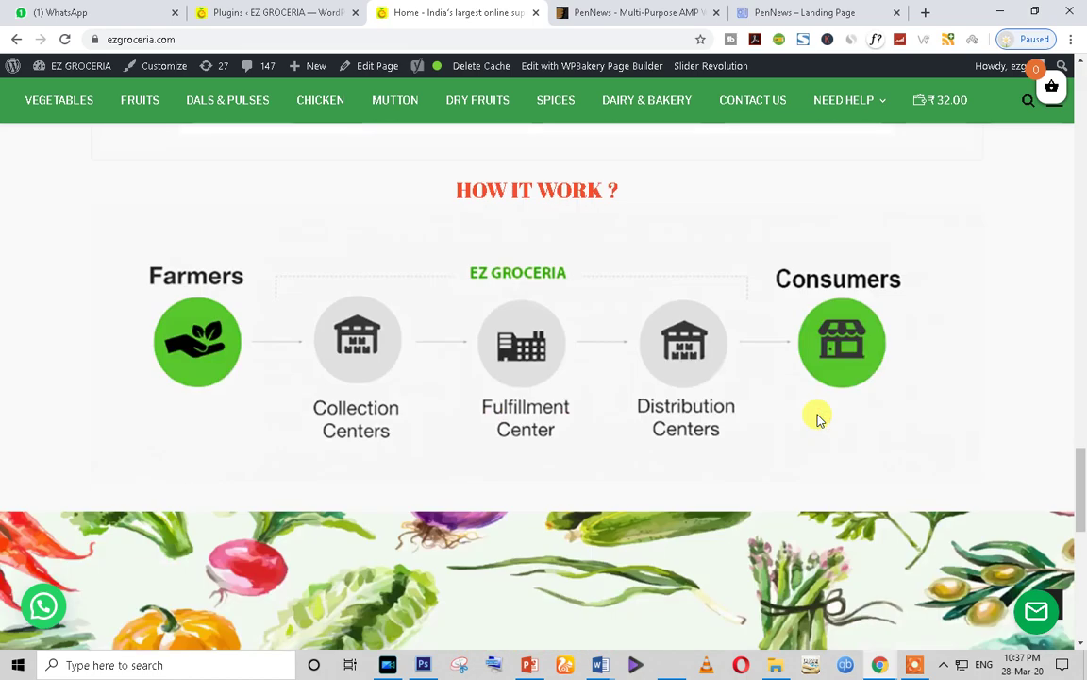
{"action": "scroll", "coordinate": [818, 418], "scroll_direction": "up", "scroll_amount": 15}
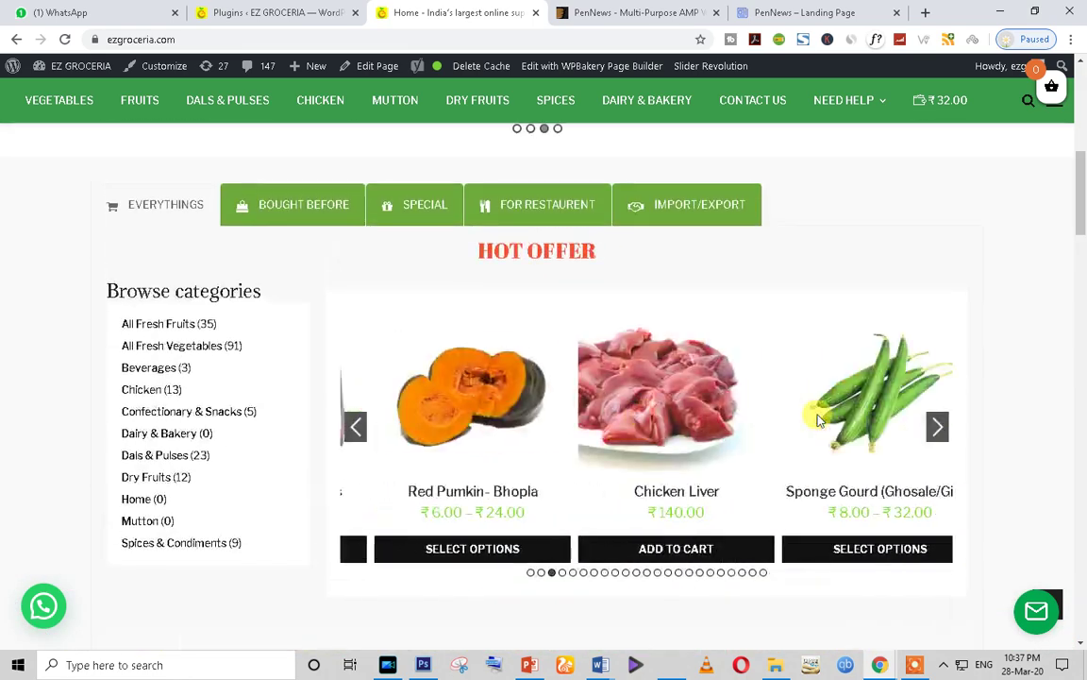
{"action": "scroll", "coordinate": [969, 173], "scroll_direction": "up", "scroll_amount": 3}
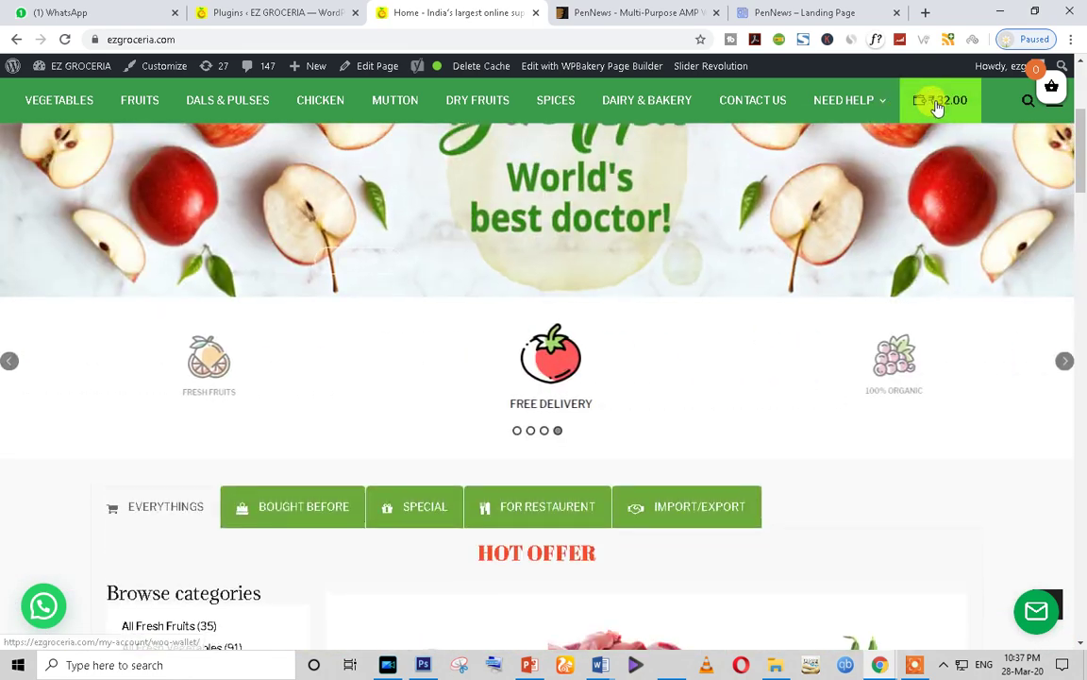
{"action": "scroll", "coordinate": [834, 524], "scroll_direction": "up", "scroll_amount": 3}
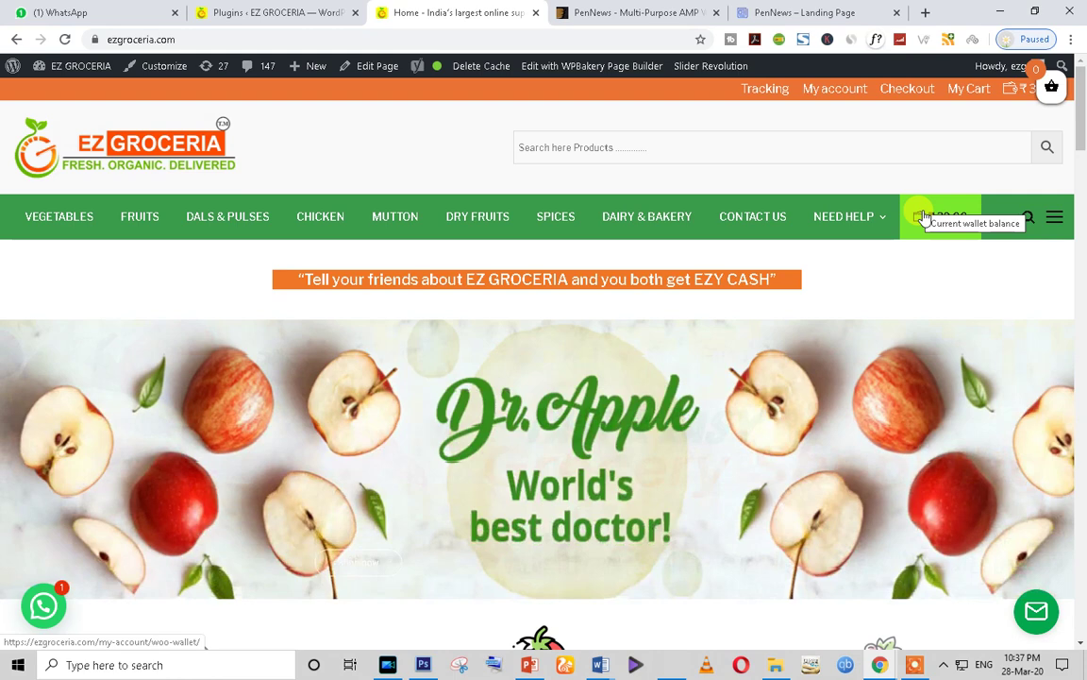
{"action": "scroll", "coordinate": [767, 283], "scroll_direction": "down", "scroll_amount": 3}
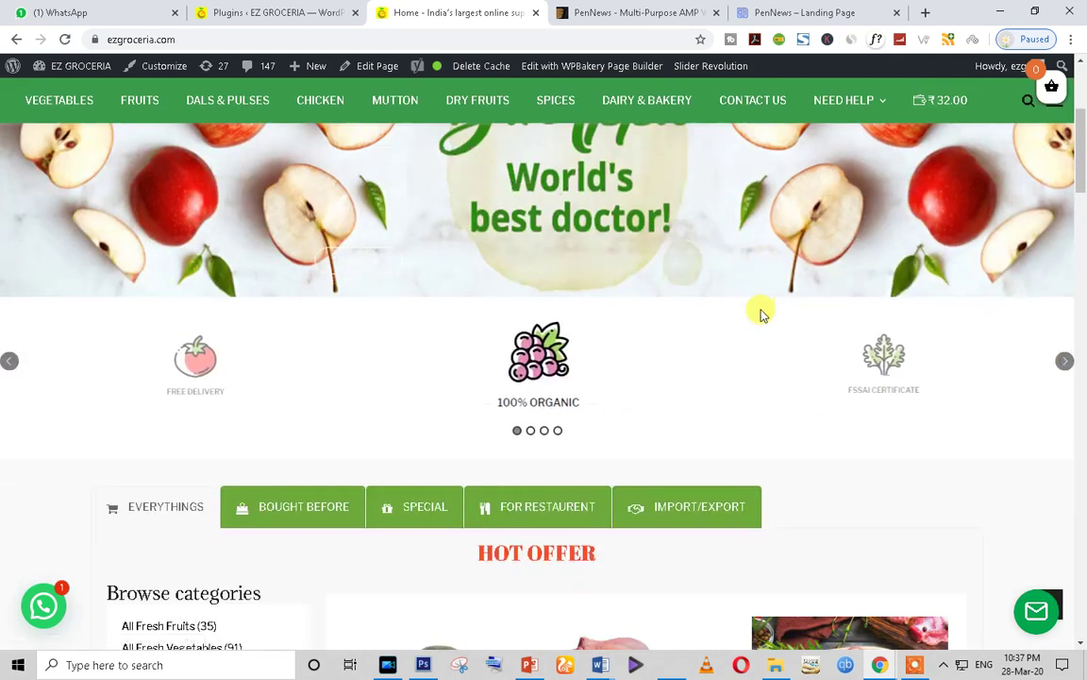
{"action": "left_click", "coordinate": [226, 13]}
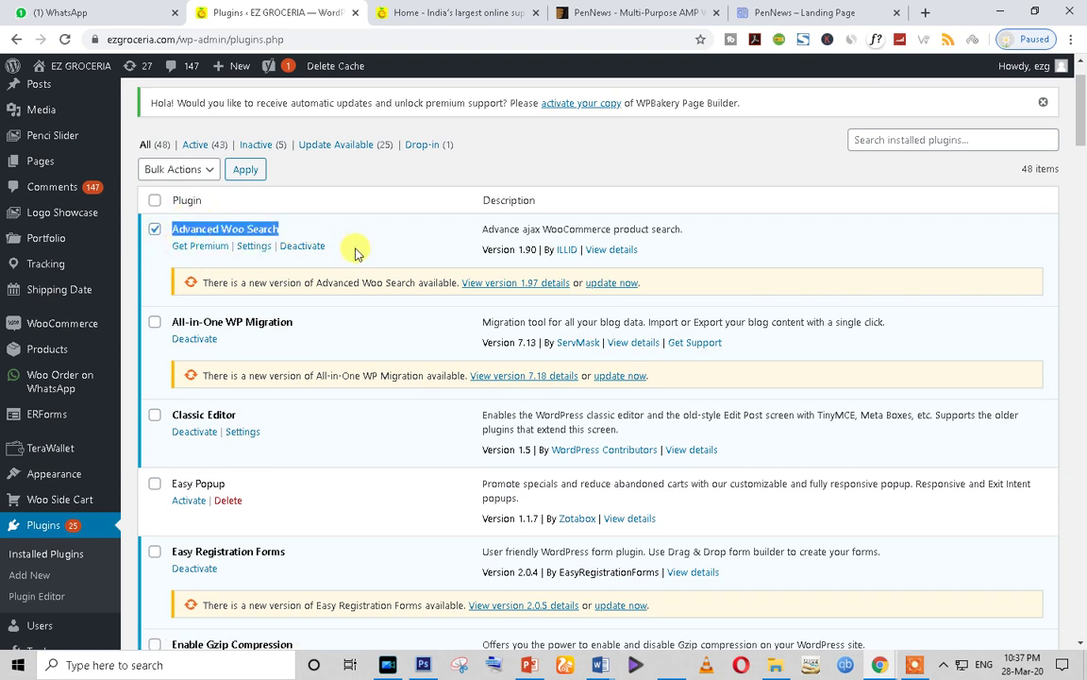
Scroll the first half of the plugins list, past Easy Registration Forms and Penci Framework.
{"action": "left_click", "coordinate": [227, 317]}
{"action": "scroll", "coordinate": [227, 319], "scroll_direction": "down", "scroll_amount": 3}
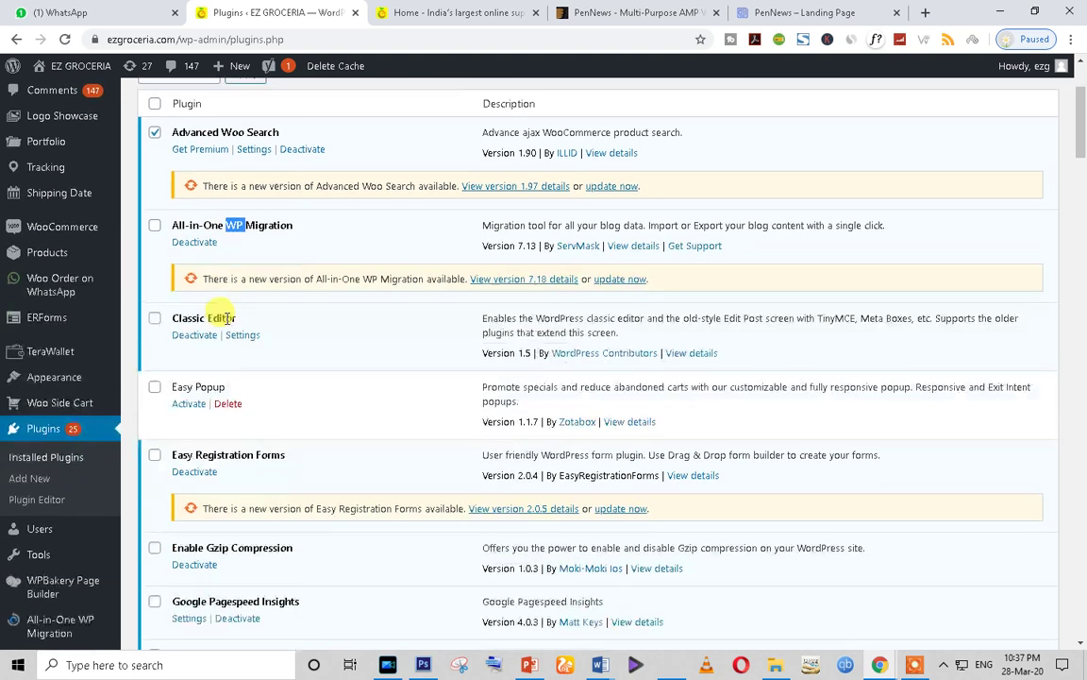
{"action": "scroll", "coordinate": [198, 334], "scroll_direction": "down", "scroll_amount": 3}
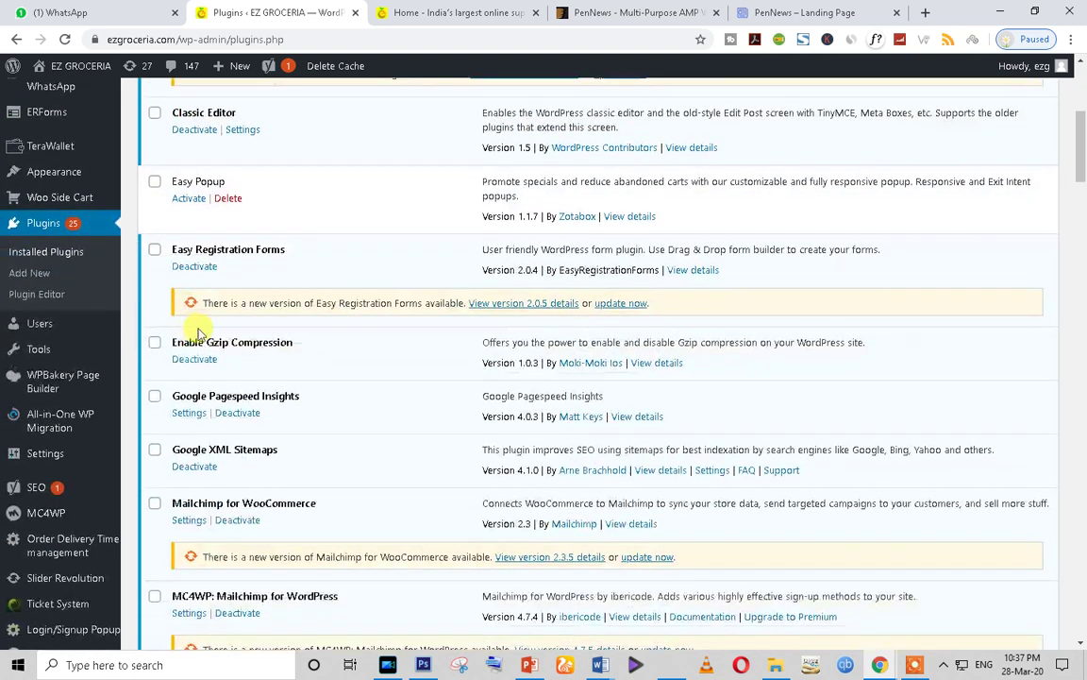
{"action": "triple_click", "coordinate": [230, 244]}
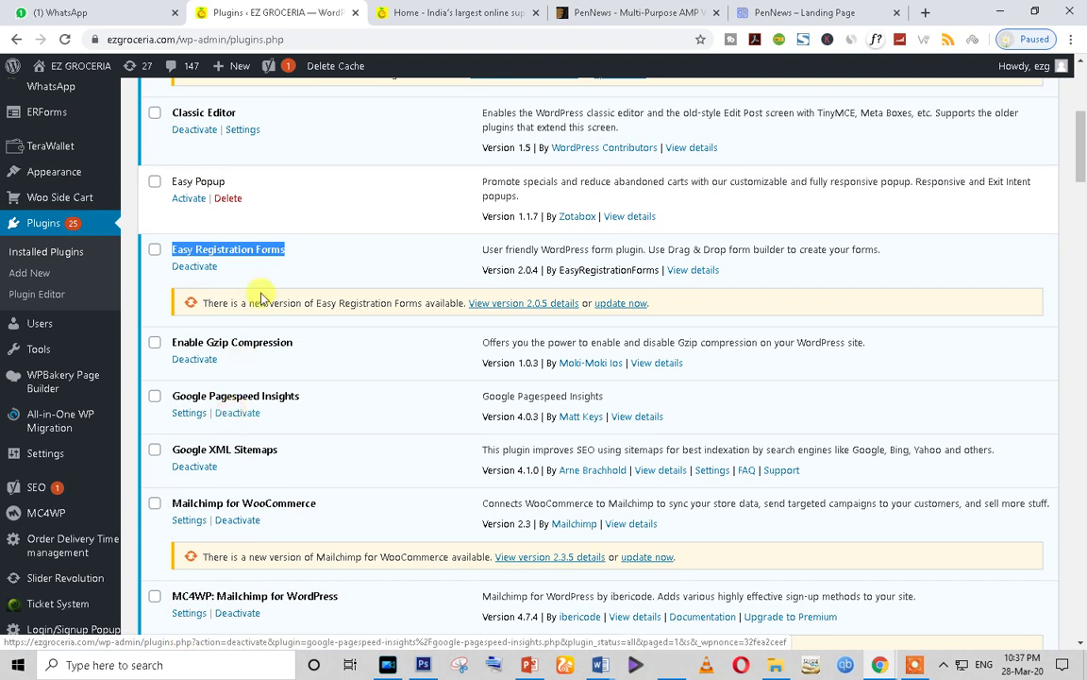
{"action": "scroll", "coordinate": [274, 439], "scroll_direction": "down", "scroll_amount": 4}
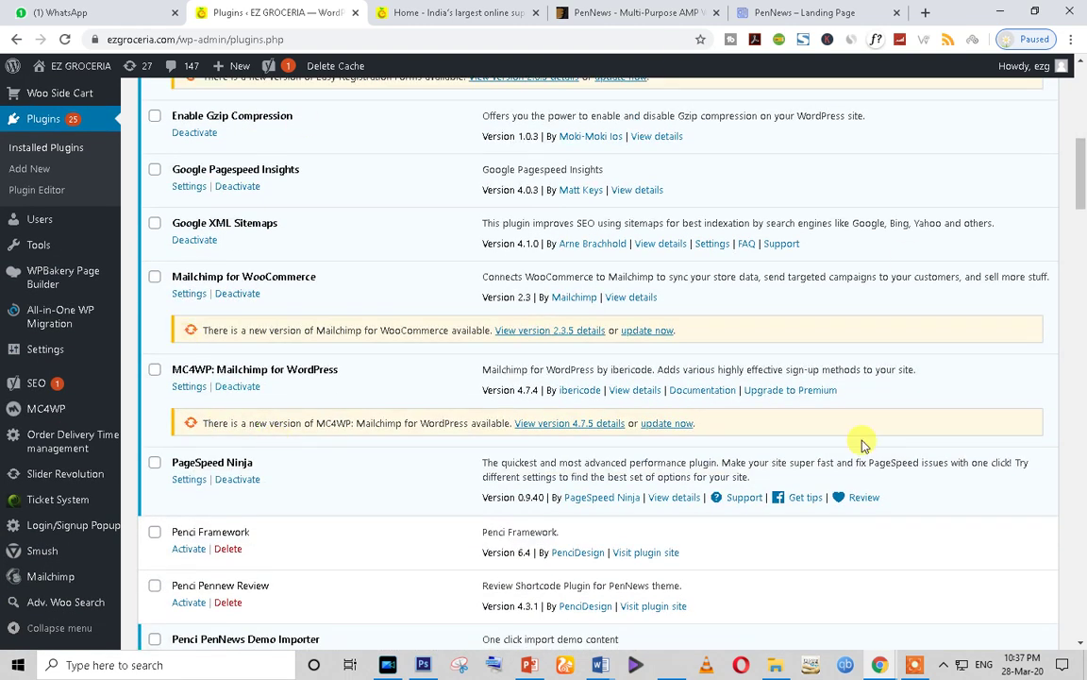
{"action": "scroll", "coordinate": [291, 509], "scroll_direction": "down", "scroll_amount": 3}
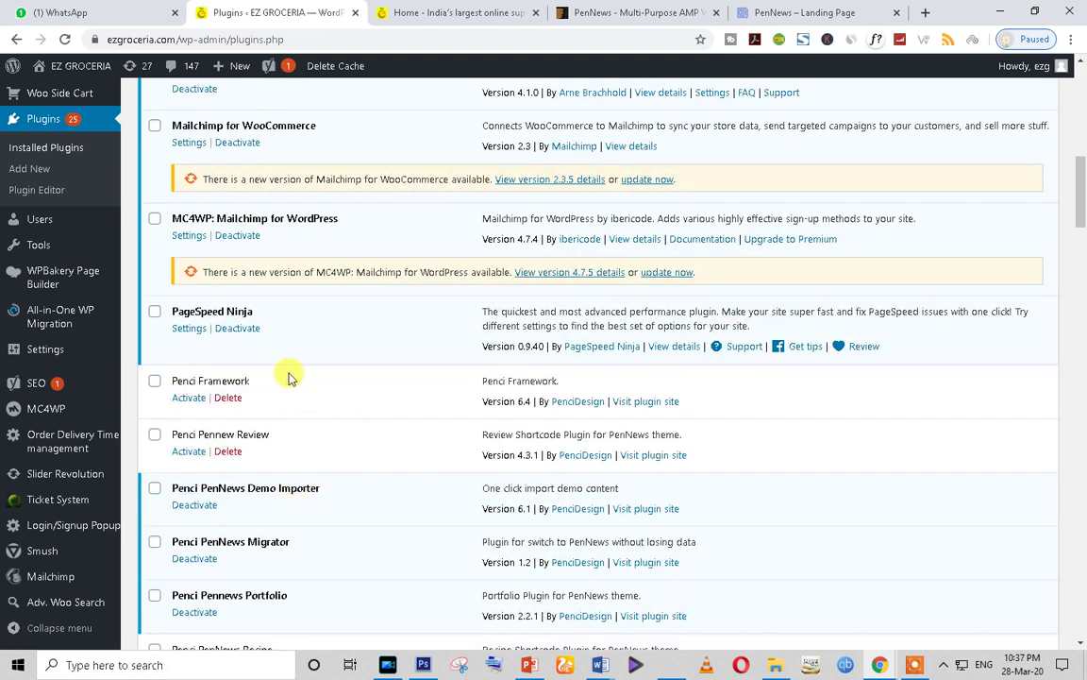
{"action": "triple_click", "coordinate": [239, 380]}
{"action": "scroll", "coordinate": [267, 505], "scroll_direction": "down", "scroll_amount": 8}
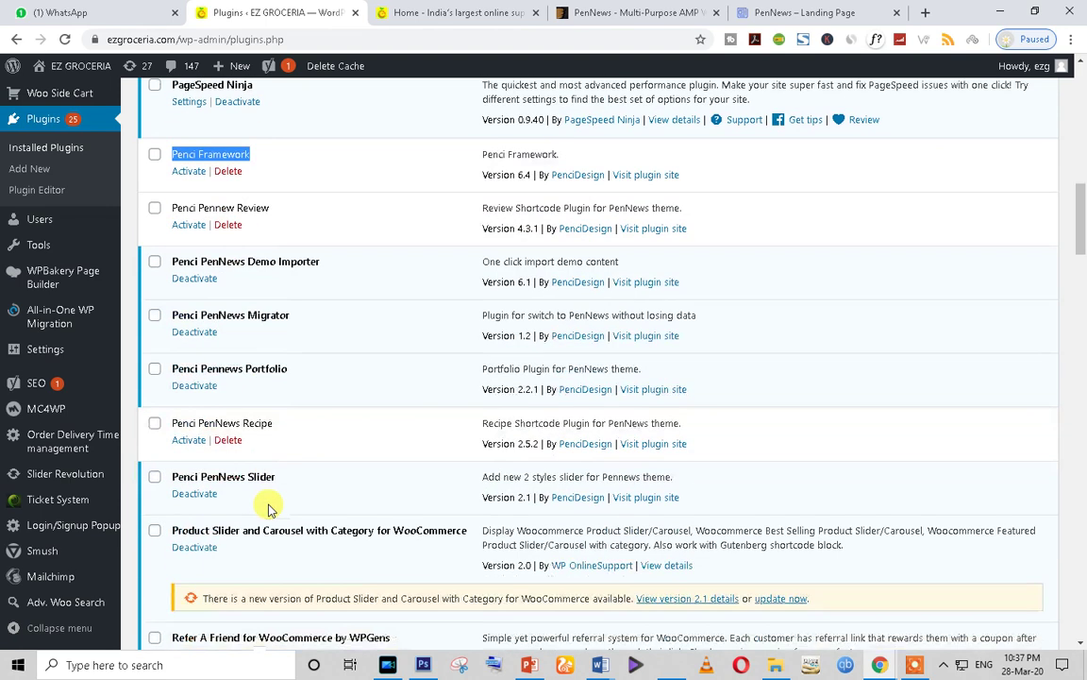
{"action": "scroll", "coordinate": [267, 509], "scroll_direction": "down", "scroll_amount": 4}
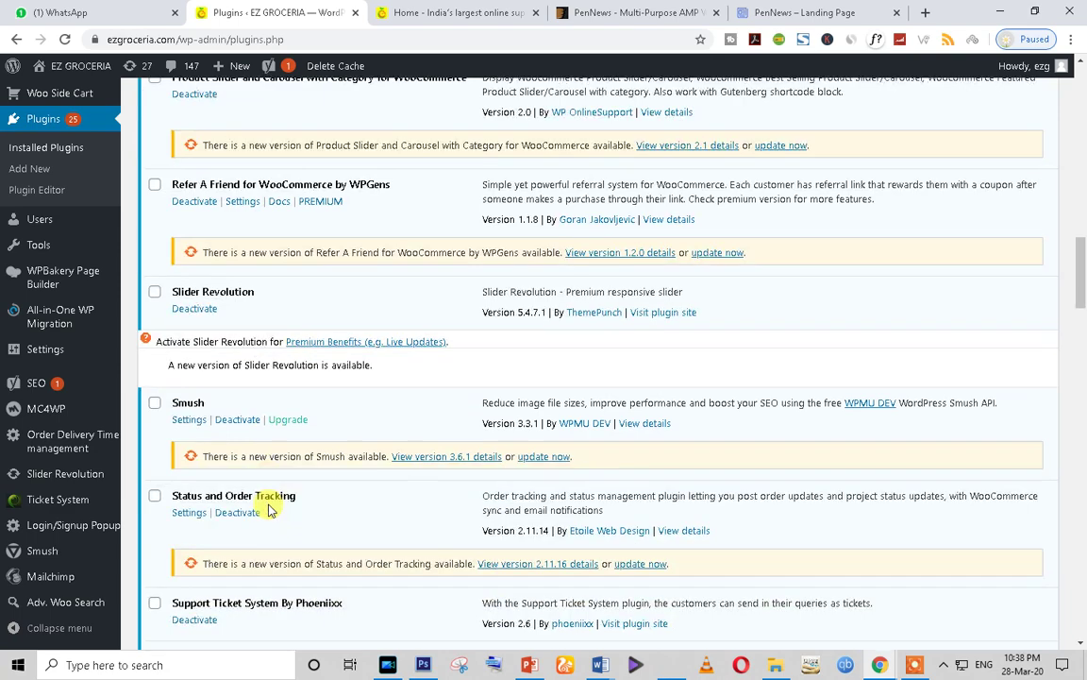
{"action": "scroll", "coordinate": [267, 510], "scroll_direction": "up", "scroll_amount": 8}
{"action": "scroll", "coordinate": [49, 332], "scroll_direction": "up", "scroll_amount": 3}
Scroll to the end of the list past WooCommerce Stripe Gateway, then back to top.
{"action": "scroll", "coordinate": [303, 432], "scroll_direction": "down", "scroll_amount": 12}
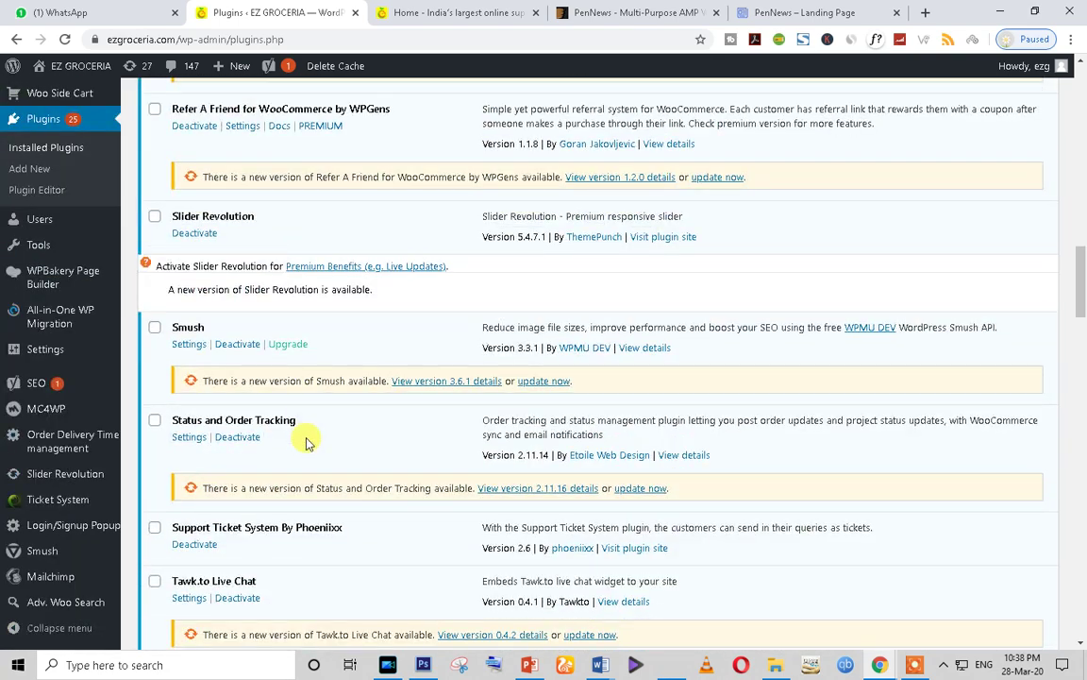
{"action": "scroll", "coordinate": [305, 441], "scroll_direction": "down", "scroll_amount": 9}
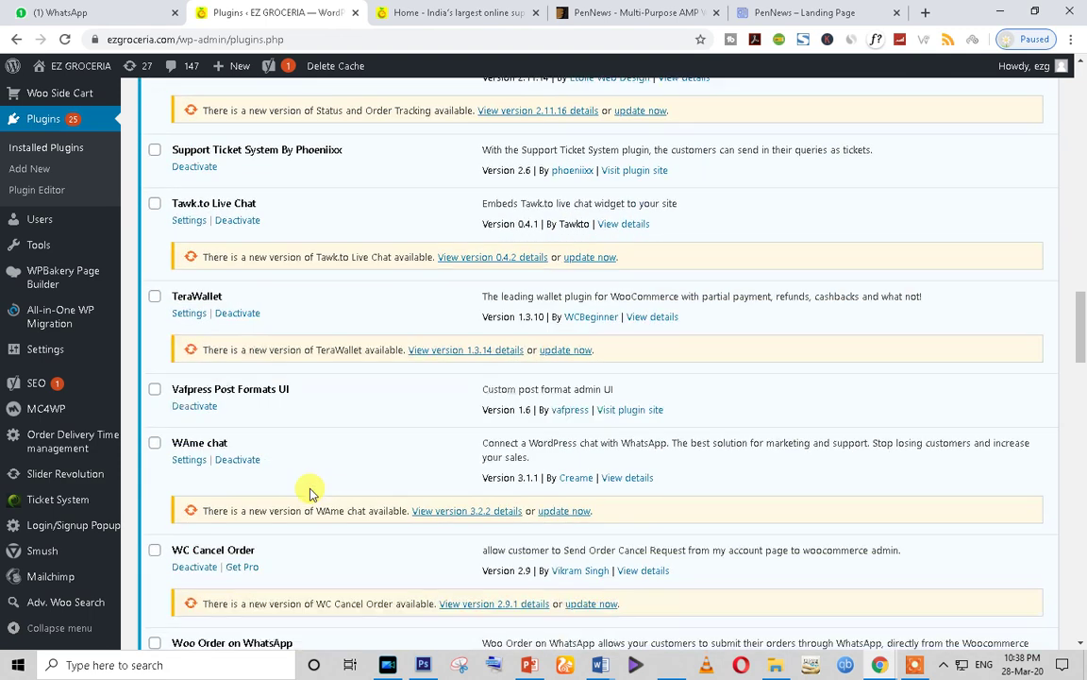
{"action": "scroll", "coordinate": [310, 493], "scroll_direction": "down", "scroll_amount": 3}
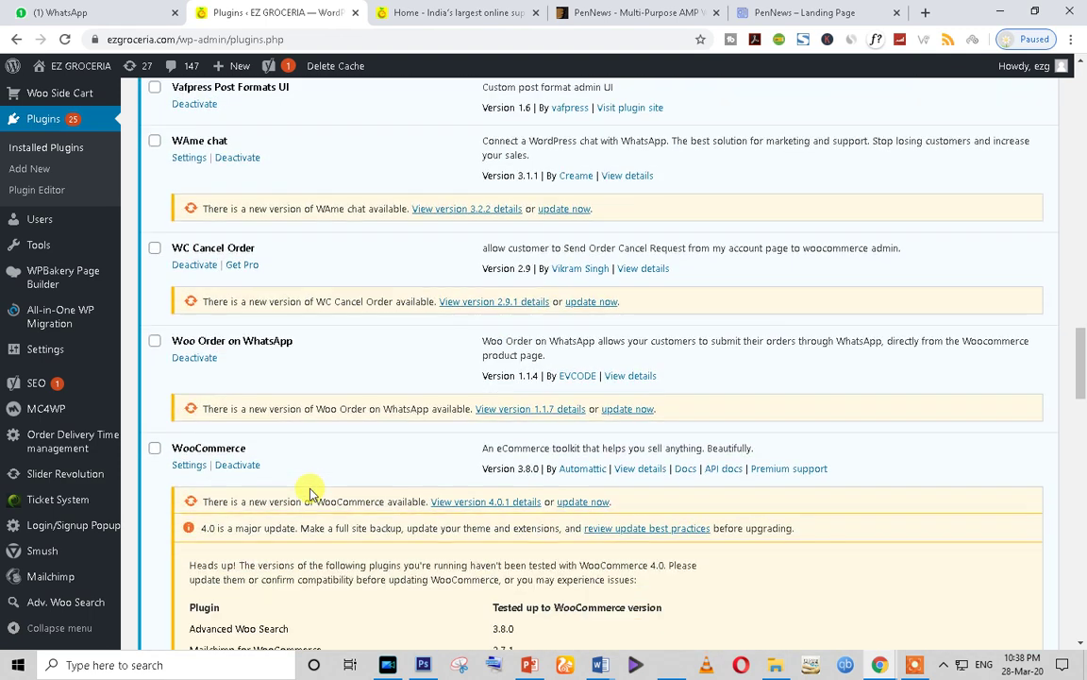
{"action": "scroll", "coordinate": [310, 493], "scroll_direction": "down", "scroll_amount": 12}
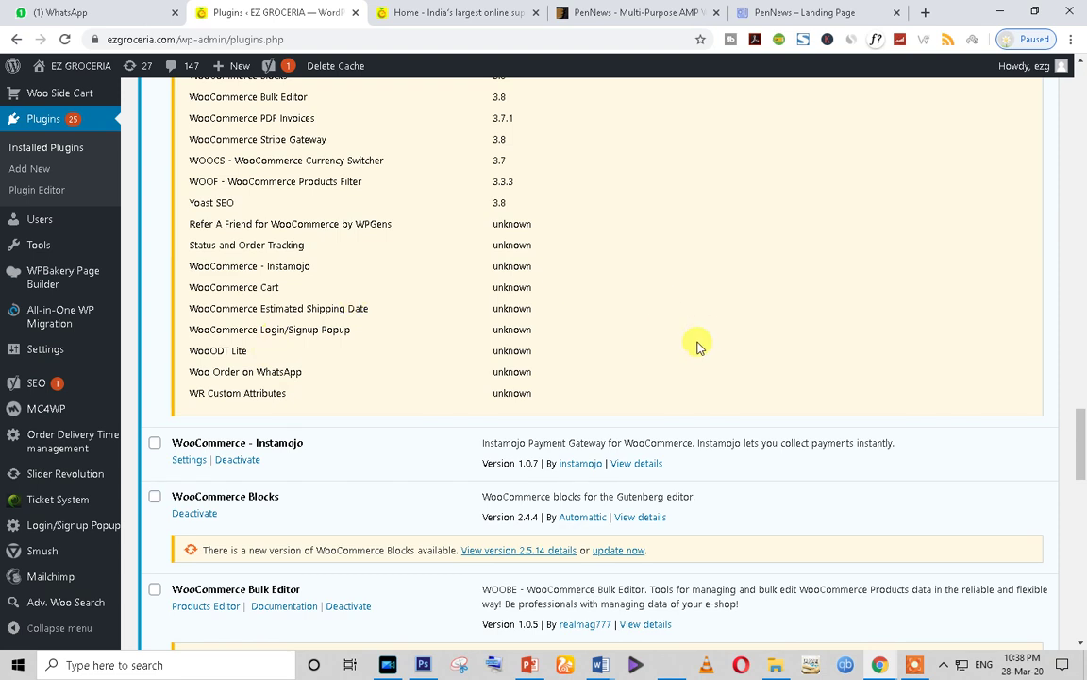
{"action": "scroll", "coordinate": [449, 327], "scroll_direction": "down", "scroll_amount": 4}
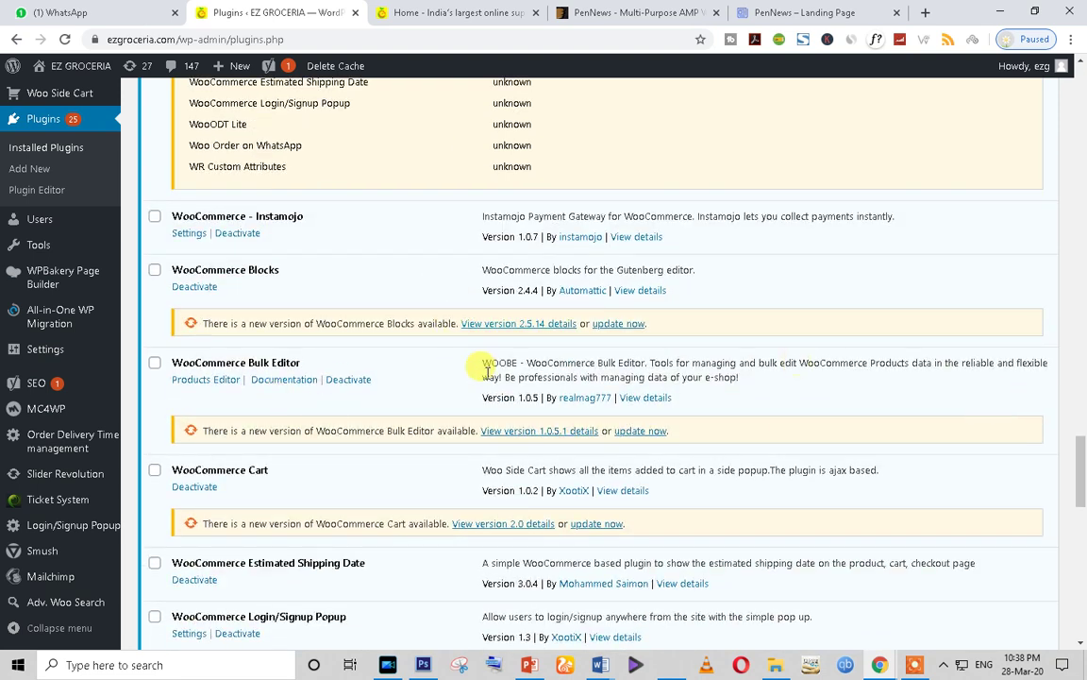
{"action": "scroll", "coordinate": [381, 426], "scroll_direction": "down", "scroll_amount": 3}
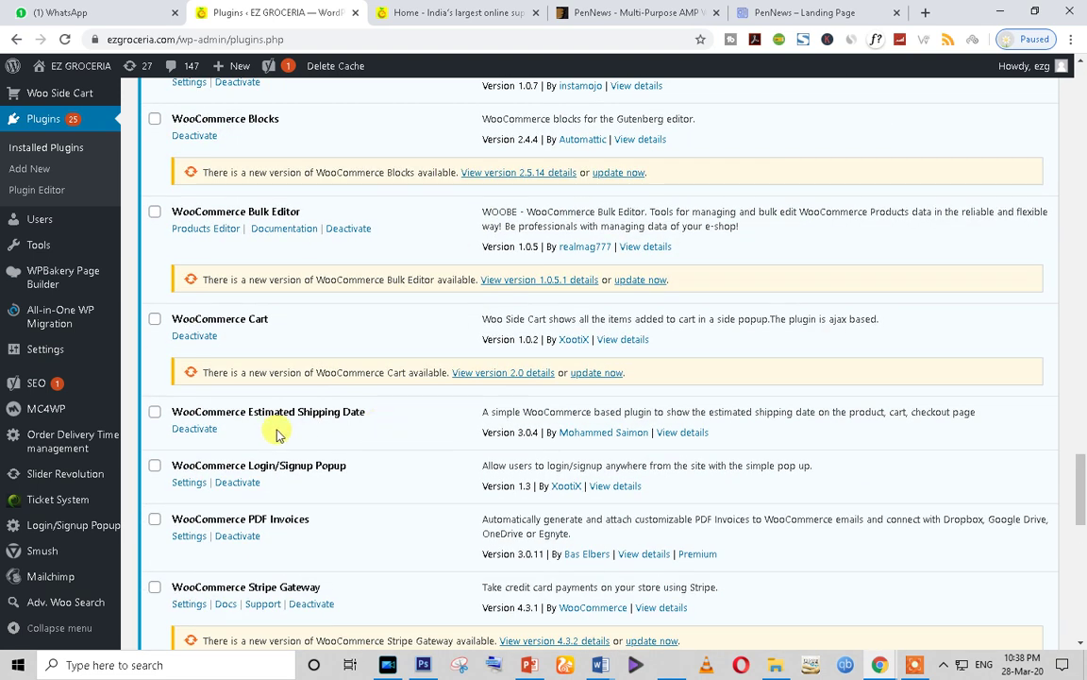
{"action": "scroll", "coordinate": [279, 427], "scroll_direction": "down", "scroll_amount": 6}
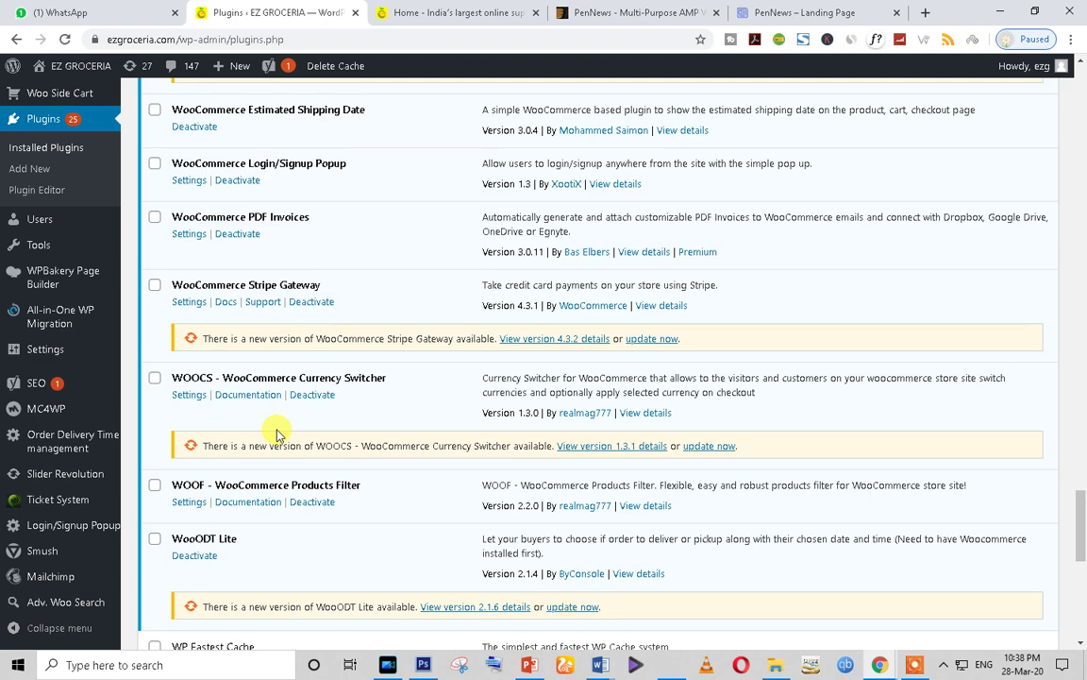
{"action": "triple_click", "coordinate": [253, 278]}
{"action": "scroll", "coordinate": [253, 478], "scroll_direction": "down", "scroll_amount": 11}
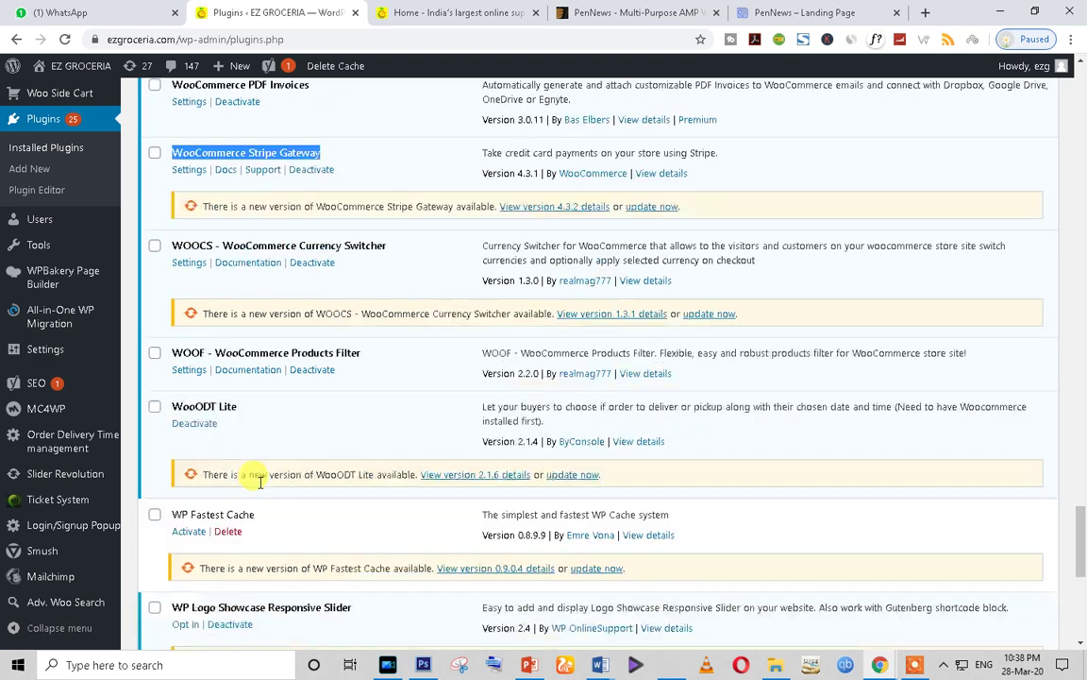
{"action": "scroll", "coordinate": [449, 549], "scroll_direction": "up", "scroll_amount": 10}
{"action": "left_click_drag", "start_coordinate": [1075, 529], "coordinate": [1080, 127]}
{"action": "scroll", "coordinate": [533, 302], "scroll_direction": "up", "scroll_amount": 2}
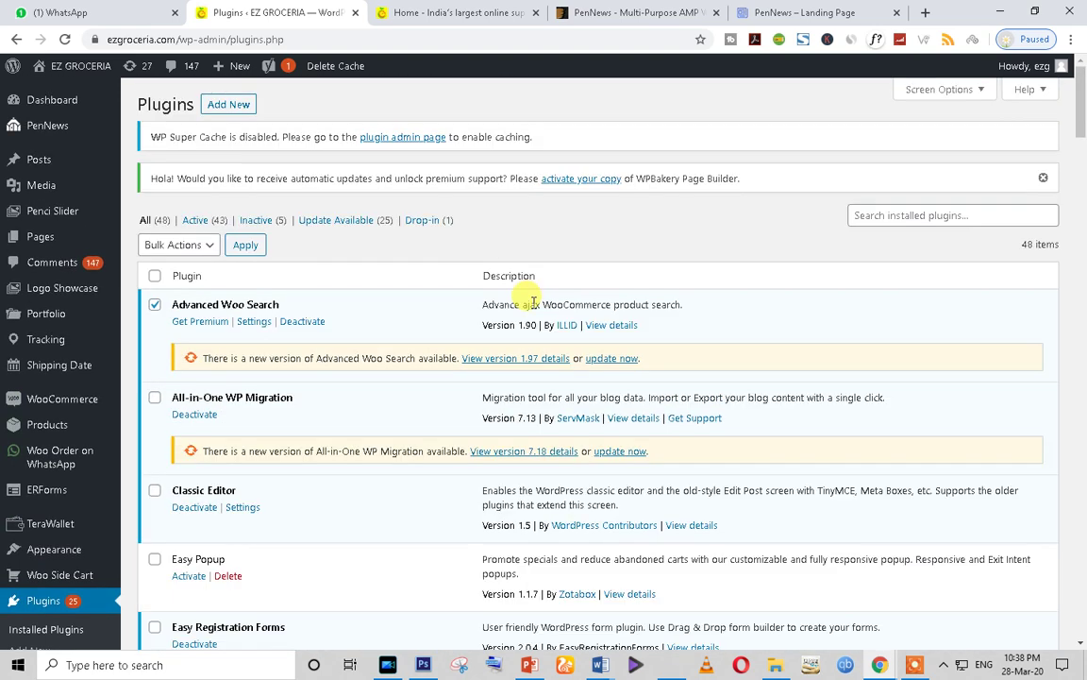
Tick the select-all checkbox on the installed plugins list.
{"action": "left_click", "coordinate": [154, 276]}
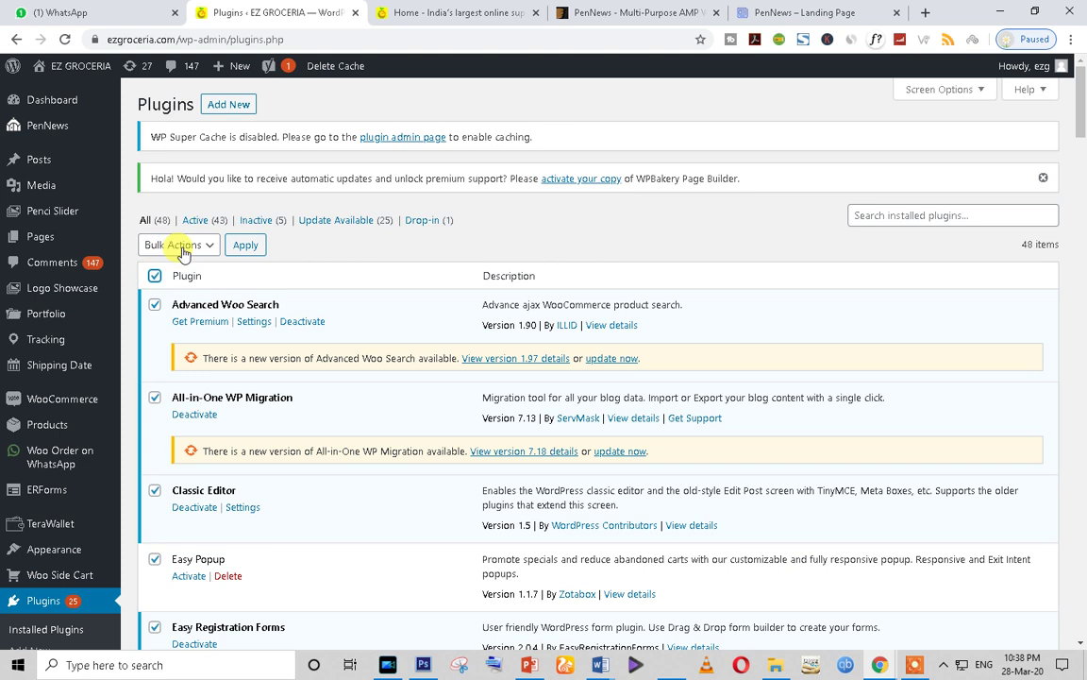
{"action": "scroll", "coordinate": [252, 575], "scroll_direction": "down", "scroll_amount": 7}
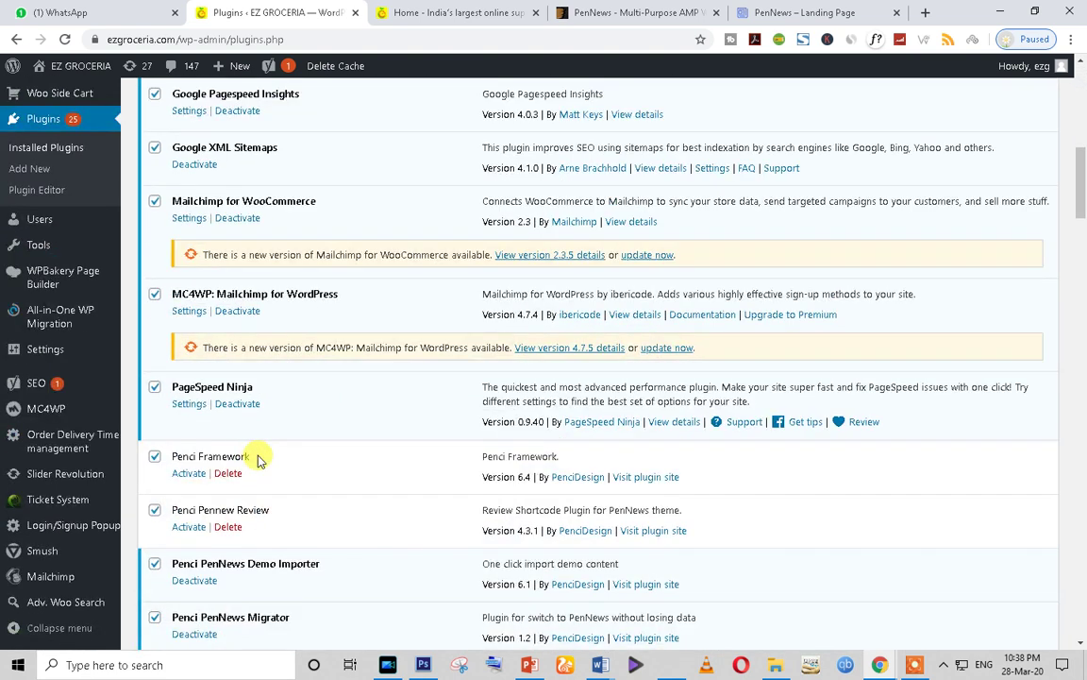
{"action": "scroll", "coordinate": [261, 460], "scroll_direction": "down", "scroll_amount": 1}
{"action": "scroll", "coordinate": [260, 461], "scroll_direction": "up", "scroll_amount": 8}
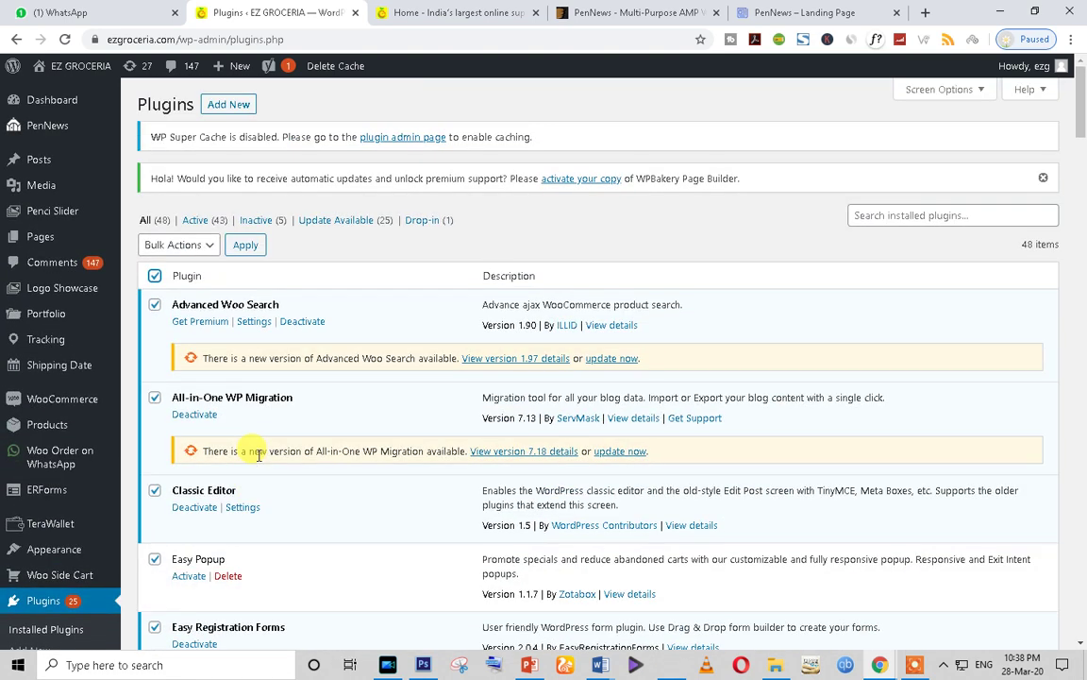
Filter the list to the 43 active plugins, then switch to the store homepage.
{"action": "left_click", "coordinate": [196, 221]}
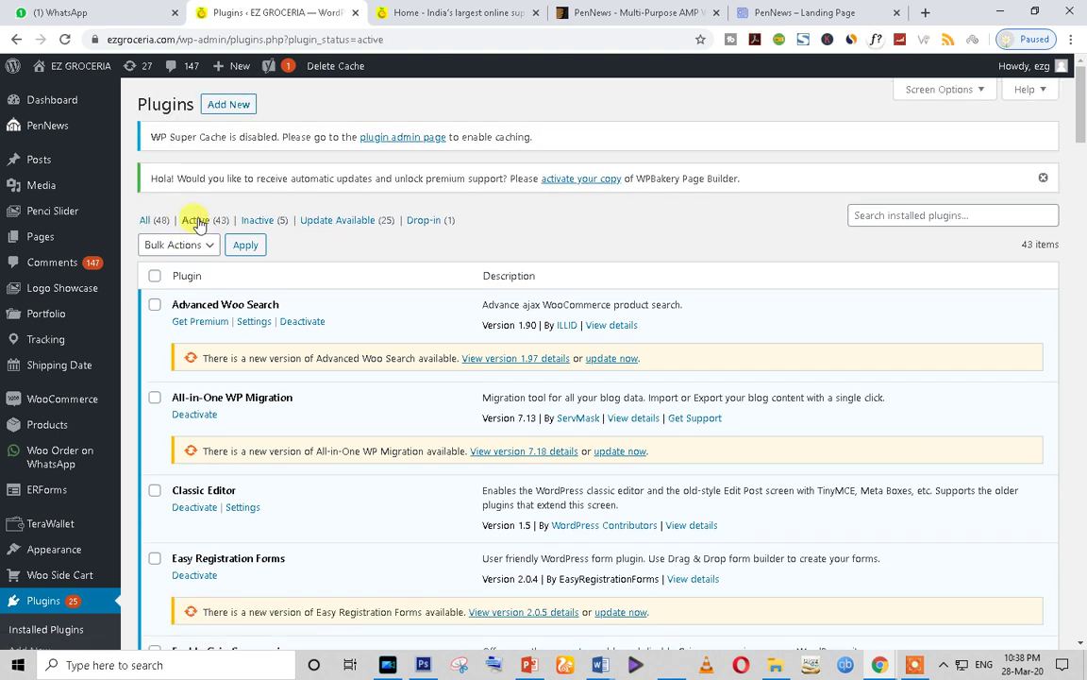
{"action": "scroll", "coordinate": [351, 381], "scroll_direction": "down", "scroll_amount": 5}
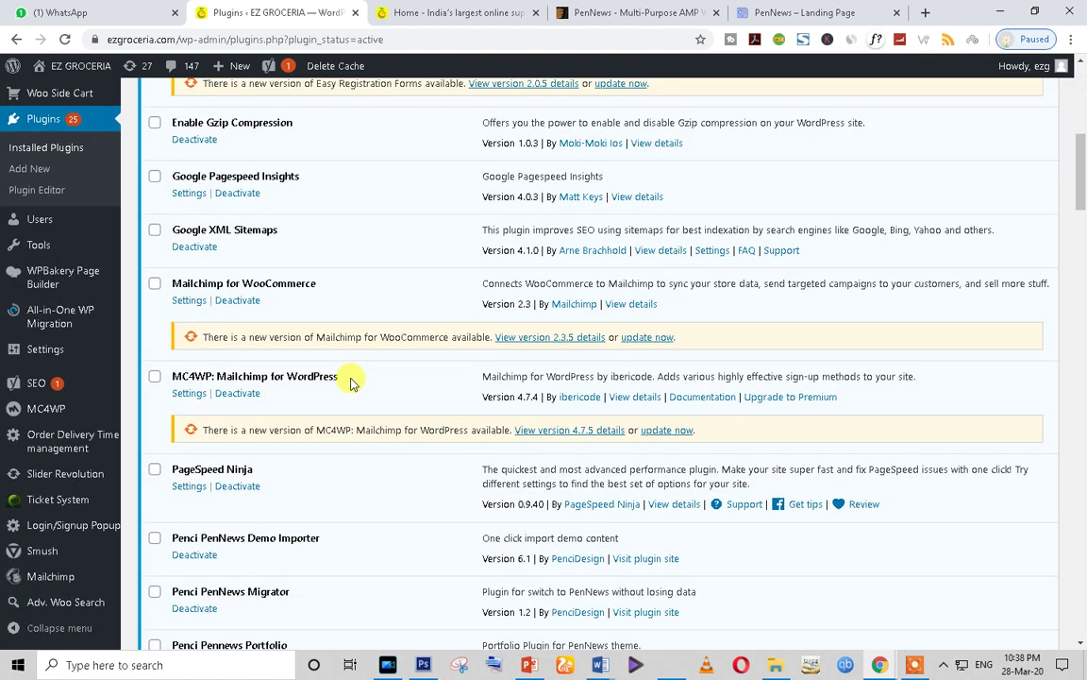
{"action": "scroll", "coordinate": [351, 381], "scroll_direction": "down", "scroll_amount": 3}
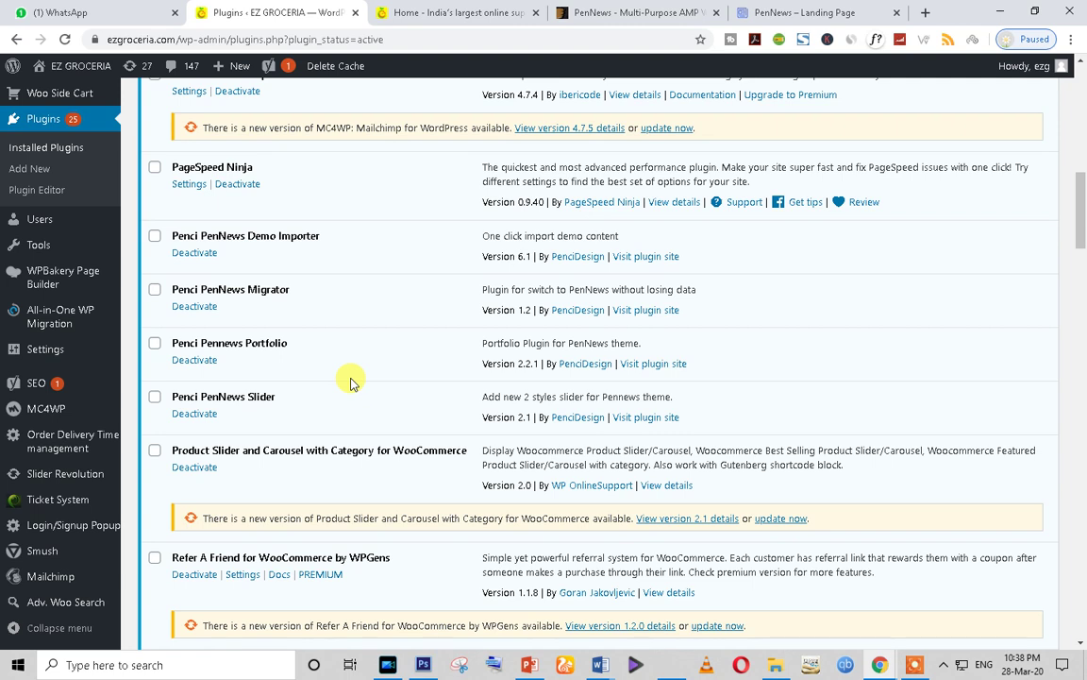
{"action": "left_click", "coordinate": [458, 12]}
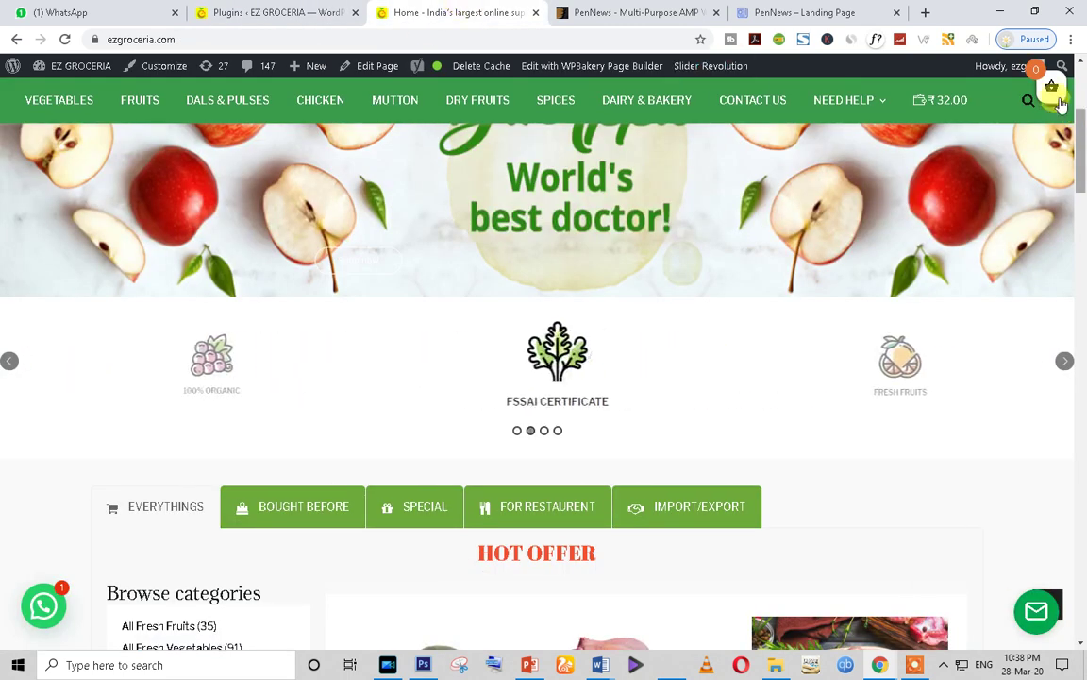
Open and close the empty shopping cart panel on the store homepage.
{"action": "left_click", "coordinate": [1050, 92]}
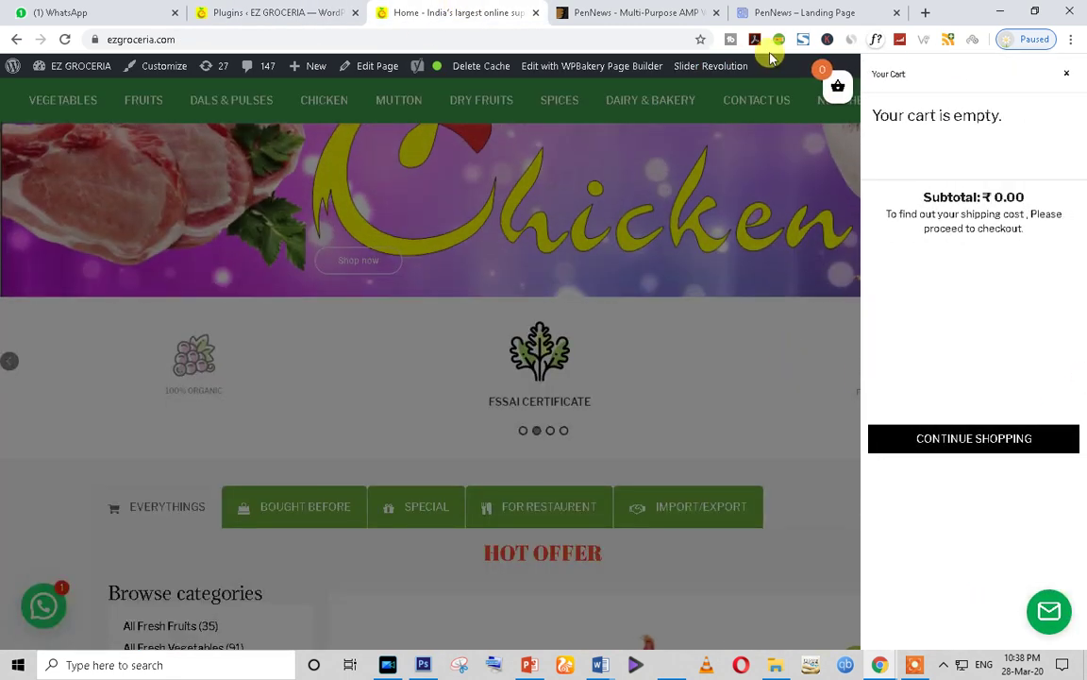
{"action": "left_click", "coordinate": [1065, 73]}
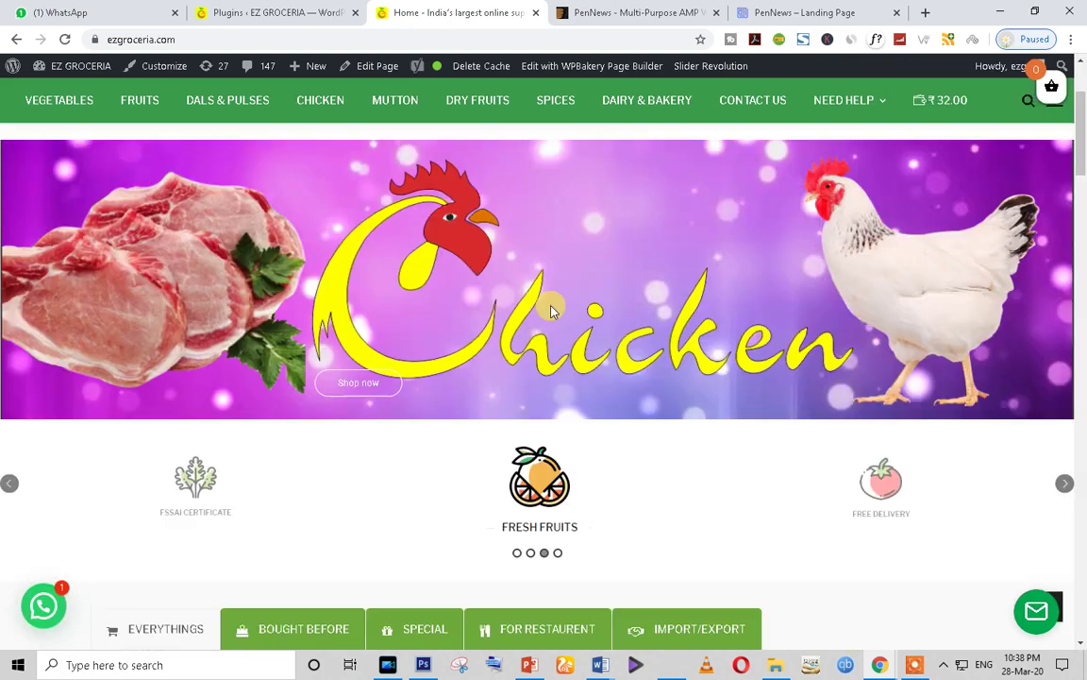
{"action": "scroll", "coordinate": [226, 216], "scroll_direction": "up", "scroll_amount": 2}
Open the FRUITS category, select its page address, and open a private window.
{"action": "left_click", "coordinate": [140, 217]}
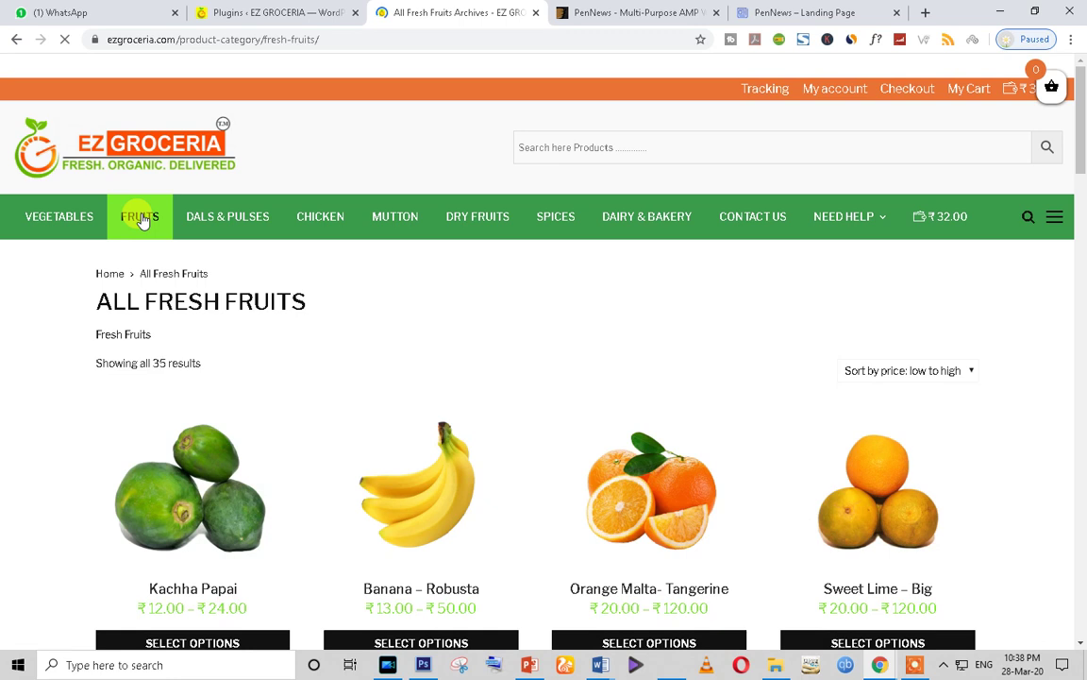
{"action": "left_click", "coordinate": [218, 40]}
{"action": "key", "text": "ctrl+c"}
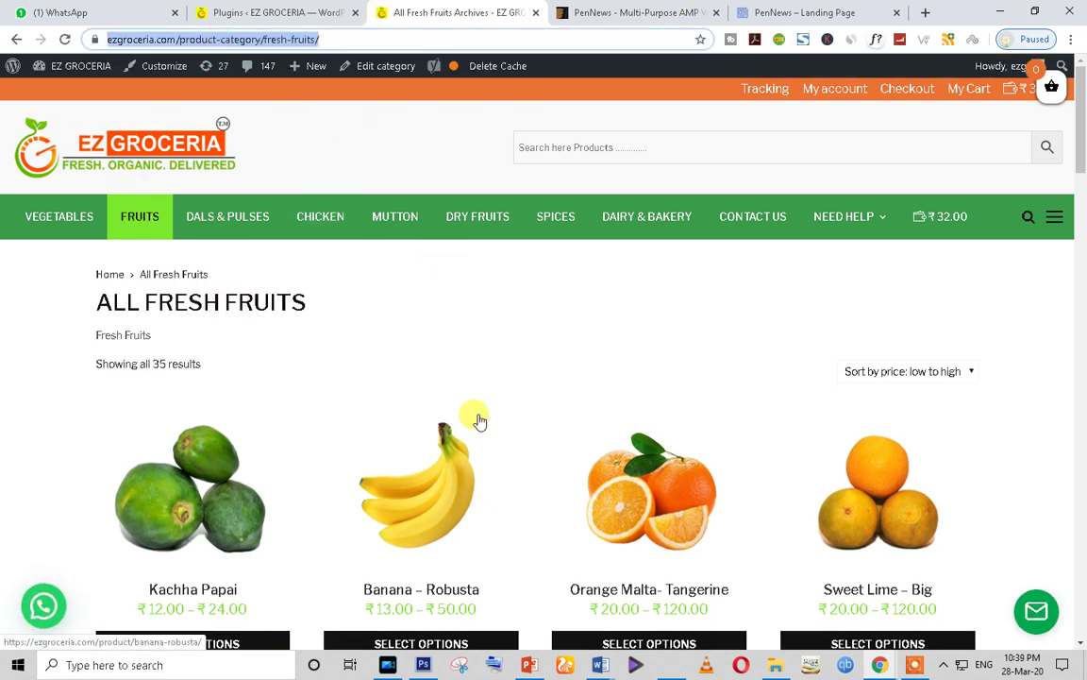
{"action": "key", "text": "ctrl+shift+n"}
Load the fresh-fruits page in the private window and open Banana – Robusta.
{"action": "key", "text": "ctrl+v"}
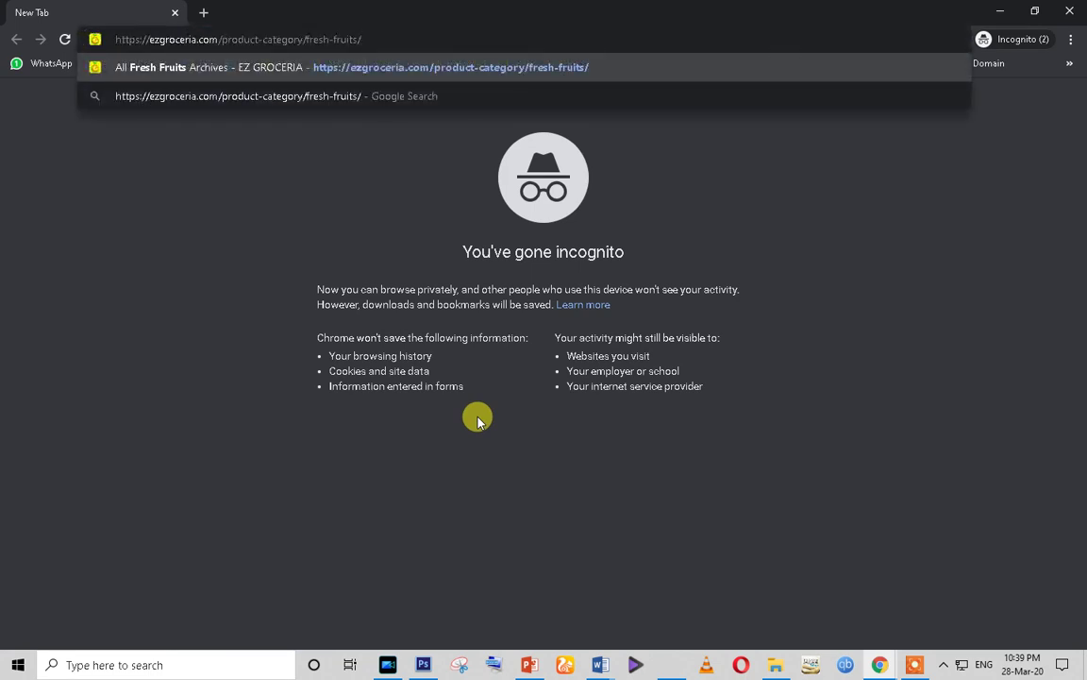
{"action": "key", "text": "Return"}
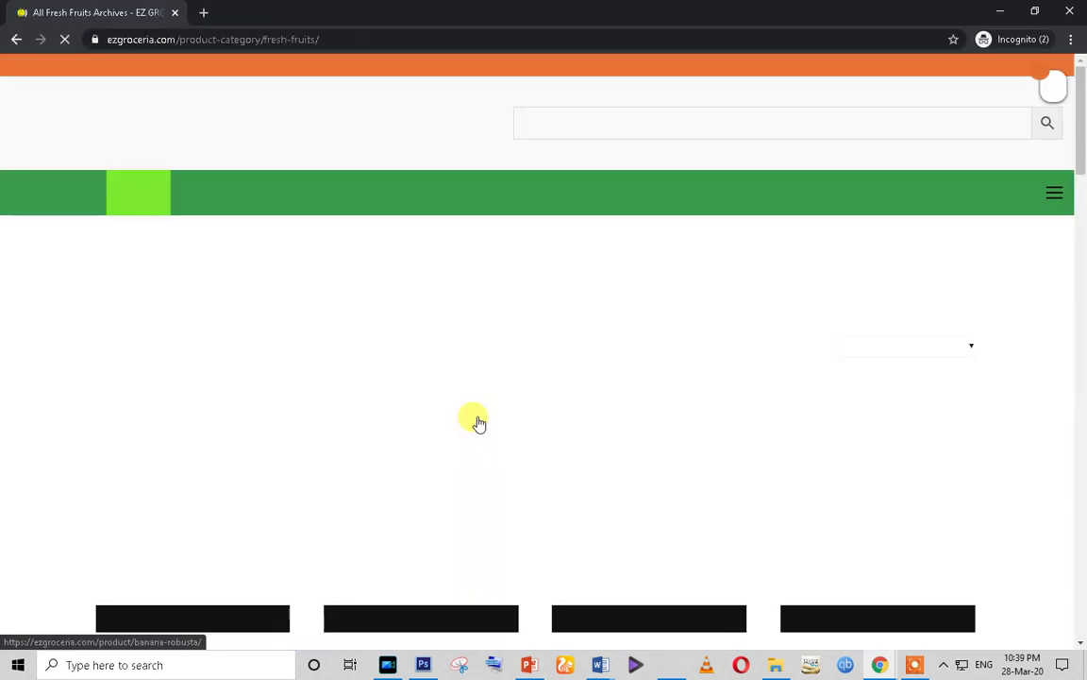
{"action": "left_click", "coordinate": [479, 423]}
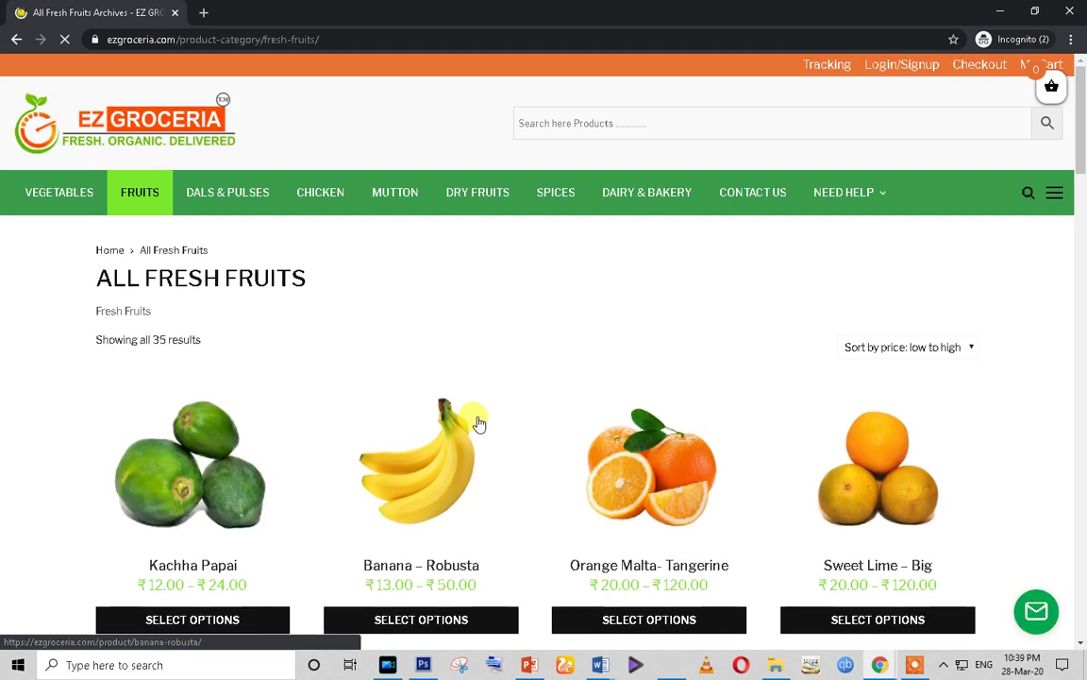
{"action": "scroll", "coordinate": [476, 430], "scroll_direction": "down", "scroll_amount": 3}
{"action": "left_click", "coordinate": [422, 469]}
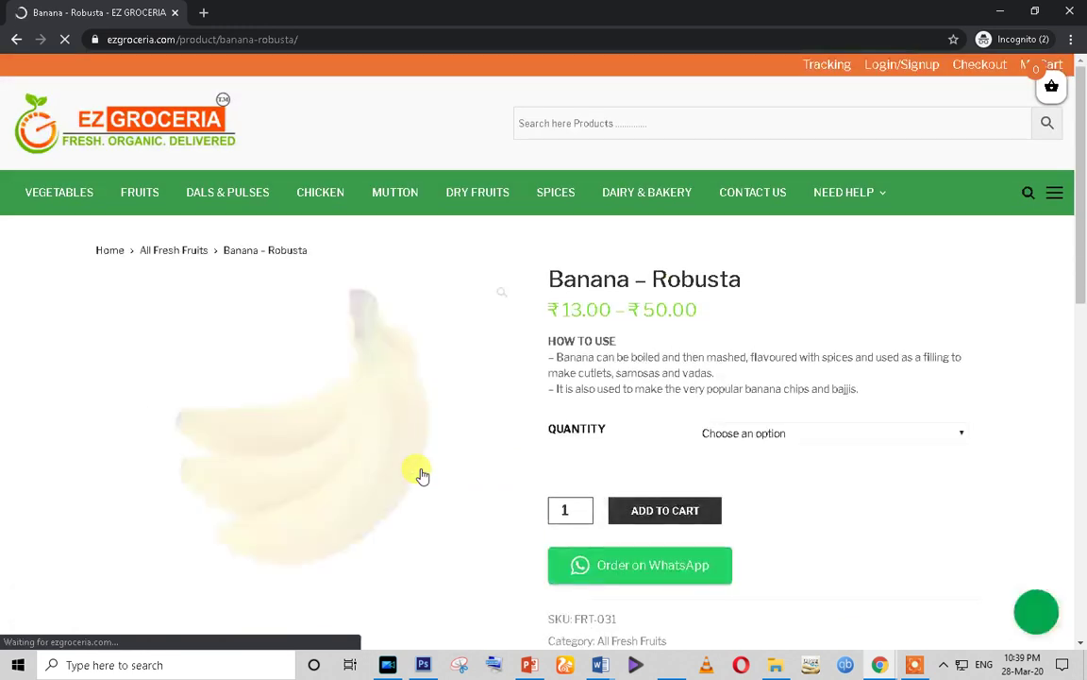
Choose the 12 piece quantity, add it to the cart, and proceed to checkout.
{"action": "scroll", "coordinate": [424, 472], "scroll_direction": "down", "scroll_amount": 3}
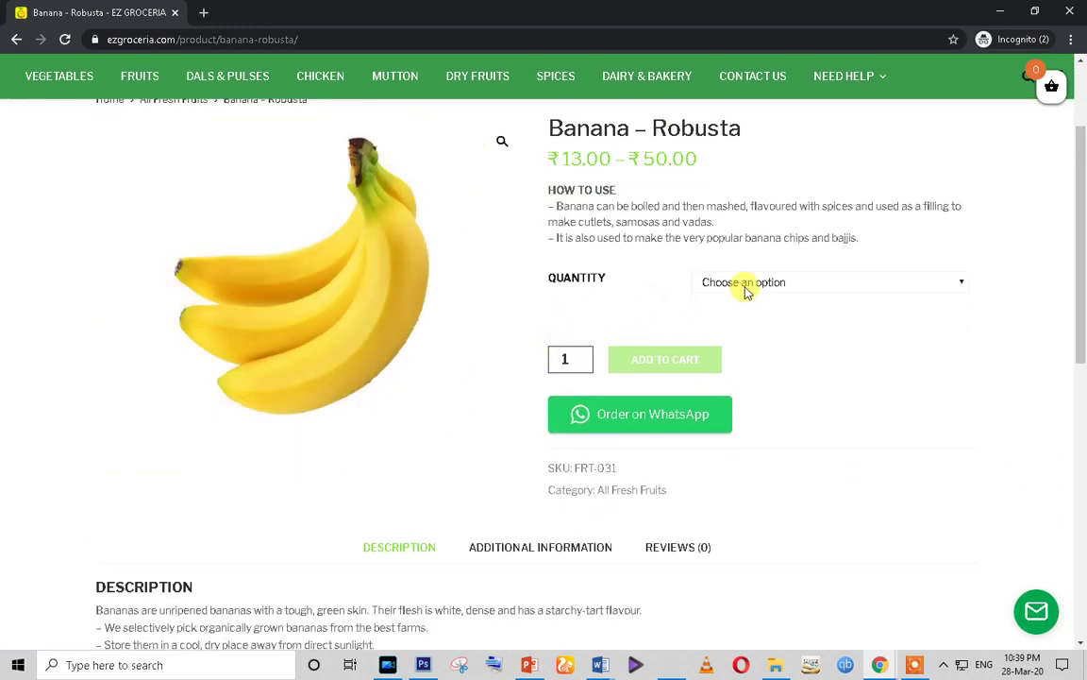
{"action": "left_click", "coordinate": [745, 291]}
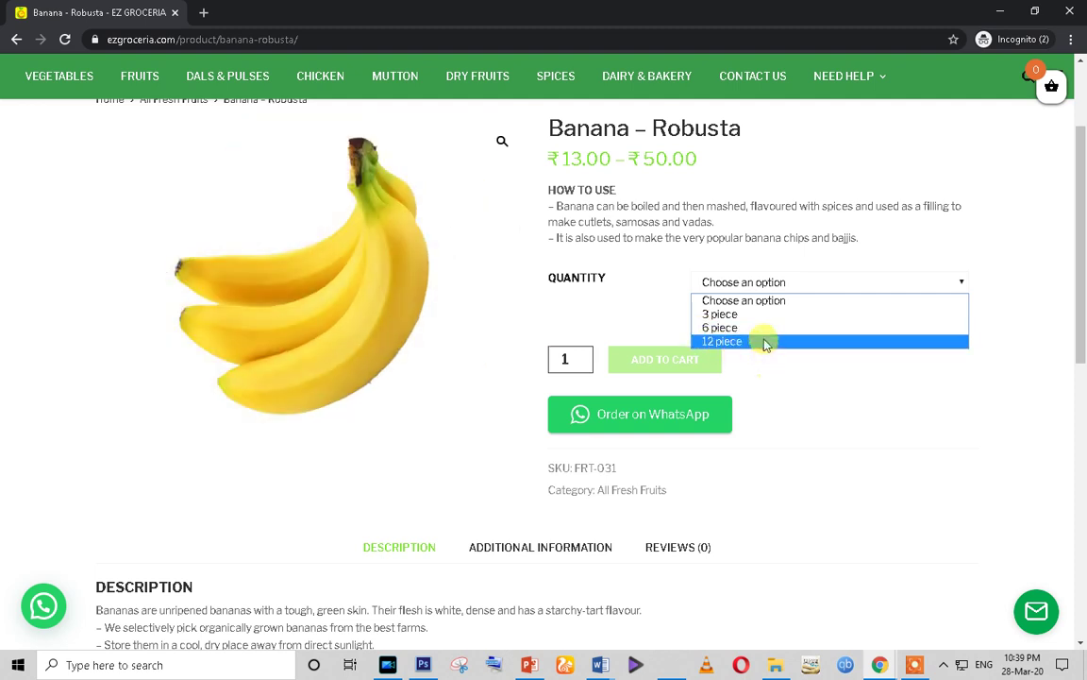
{"action": "left_click", "coordinate": [746, 340]}
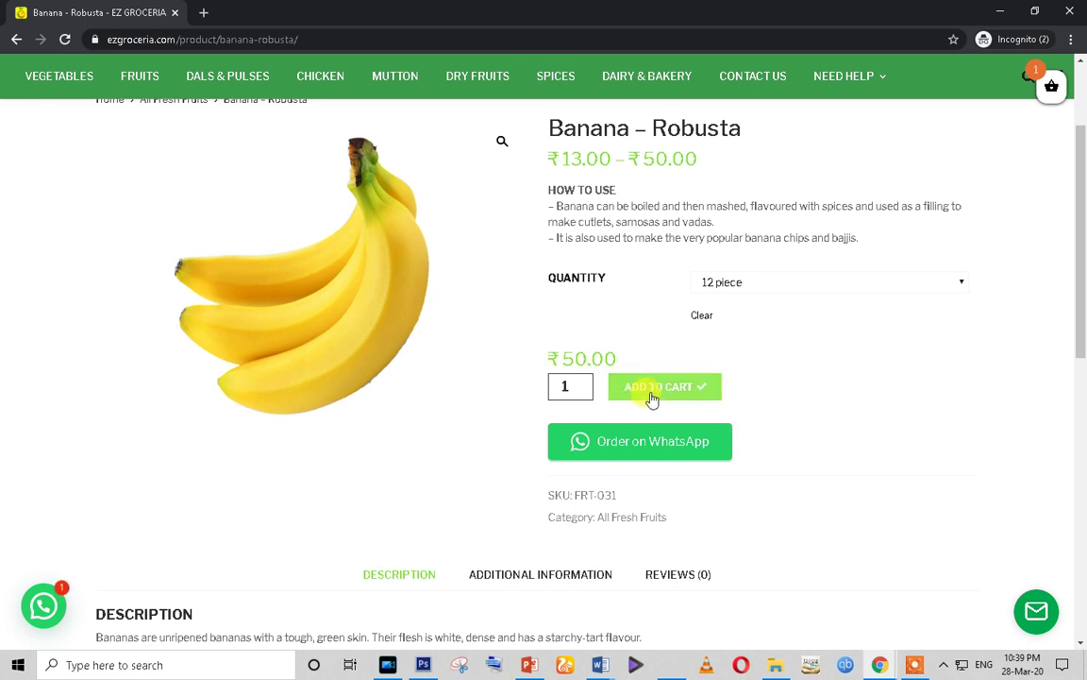
{"action": "left_click", "coordinate": [1052, 90]}
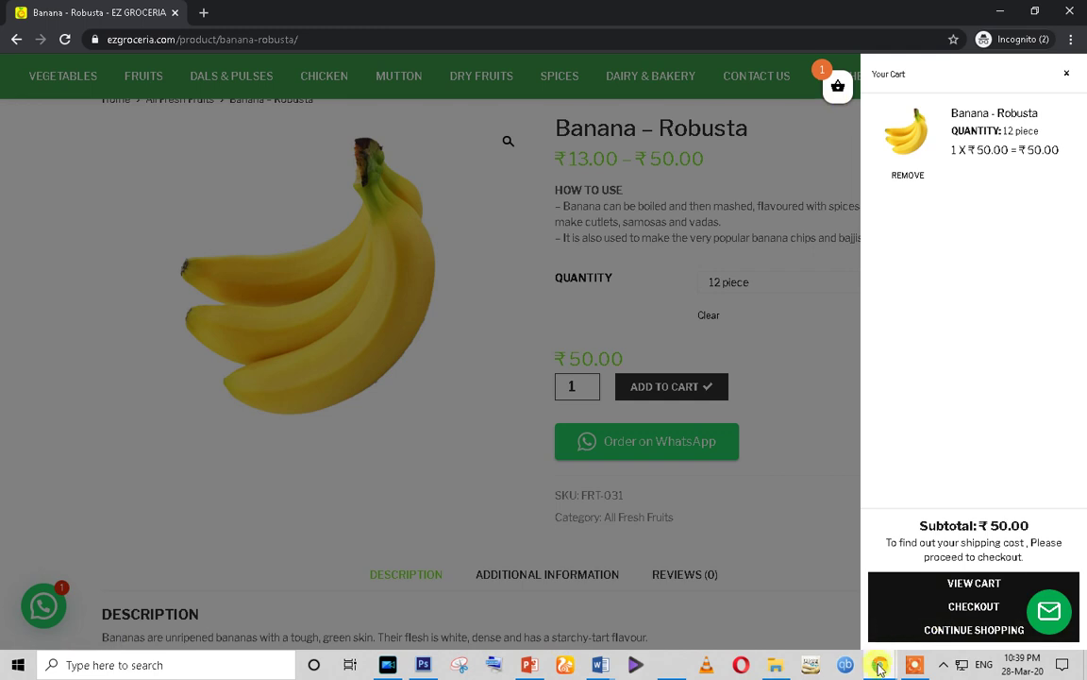
{"action": "left_click", "coordinate": [996, 613]}
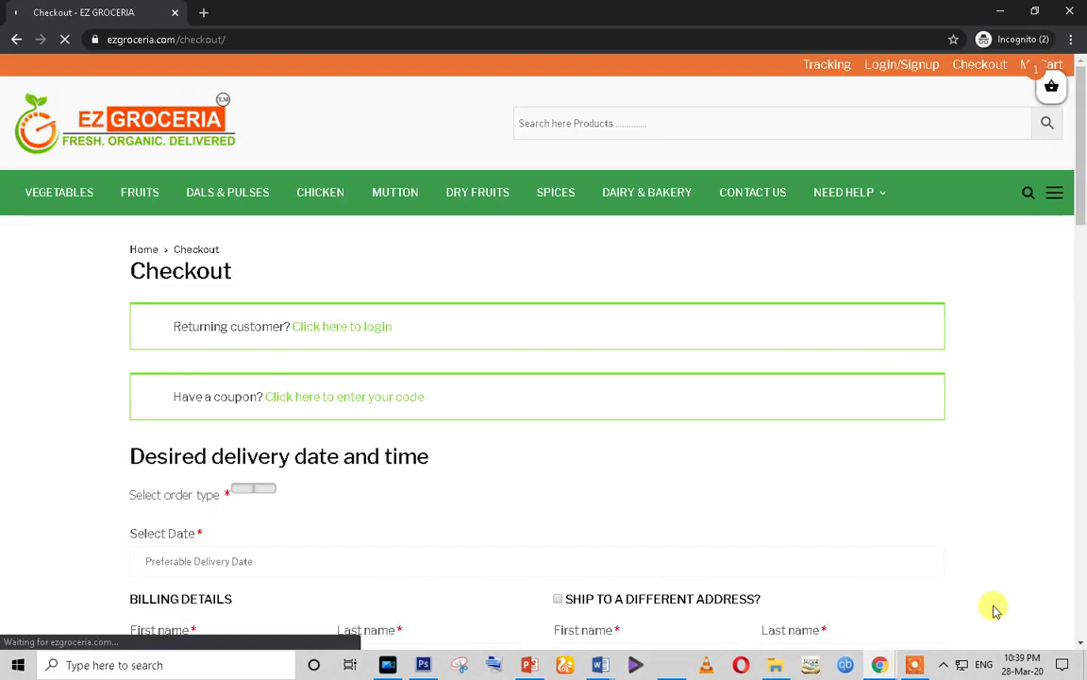
Review the checkout page's returning-customer text and put the cursor in the billing First name field.
{"action": "scroll", "coordinate": [777, 498], "scroll_direction": "down", "scroll_amount": 3}
{"action": "scroll", "coordinate": [569, 330], "scroll_direction": "up", "scroll_amount": 2}
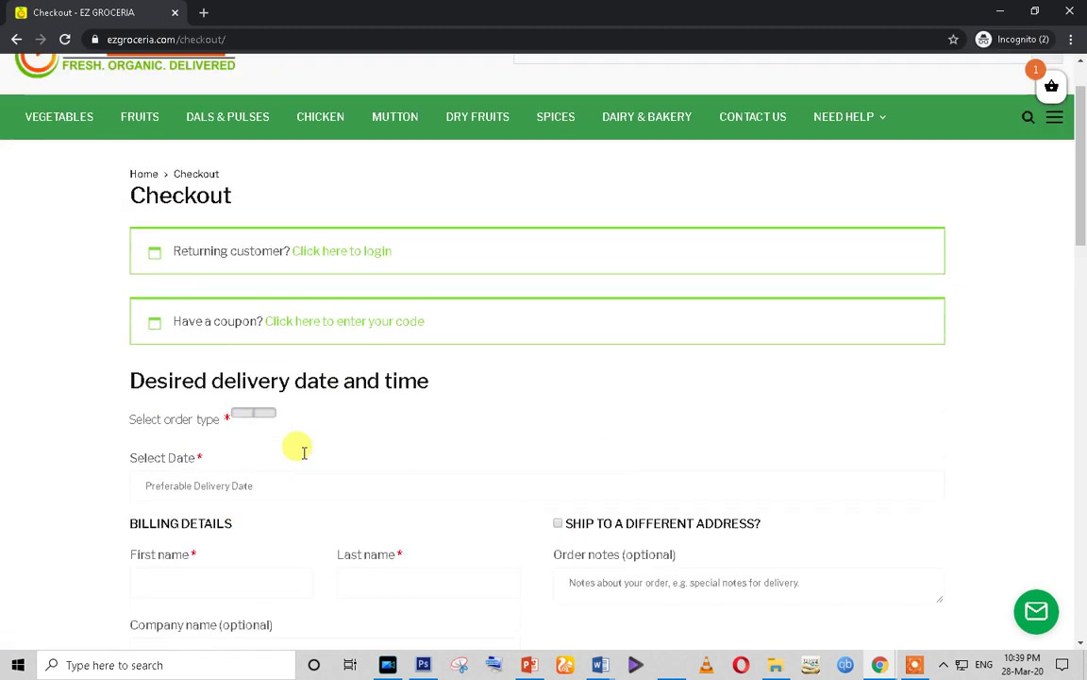
{"action": "left_click_drag", "start_coordinate": [420, 264], "coordinate": [286, 250]}
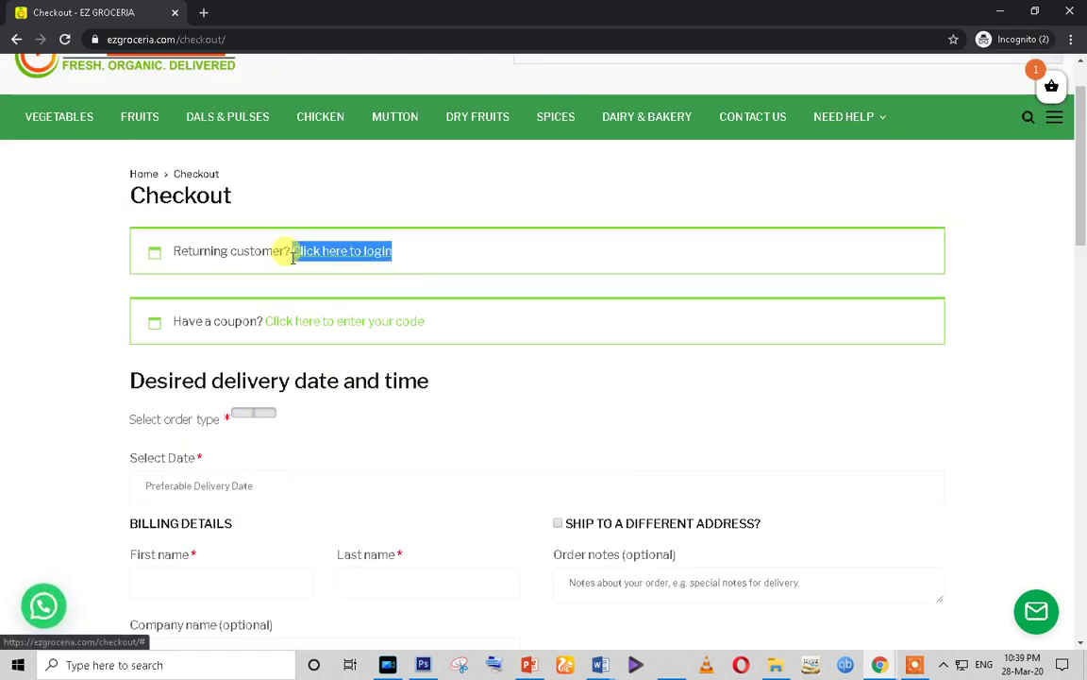
{"action": "left_click_drag", "start_coordinate": [456, 333], "coordinate": [189, 333]}
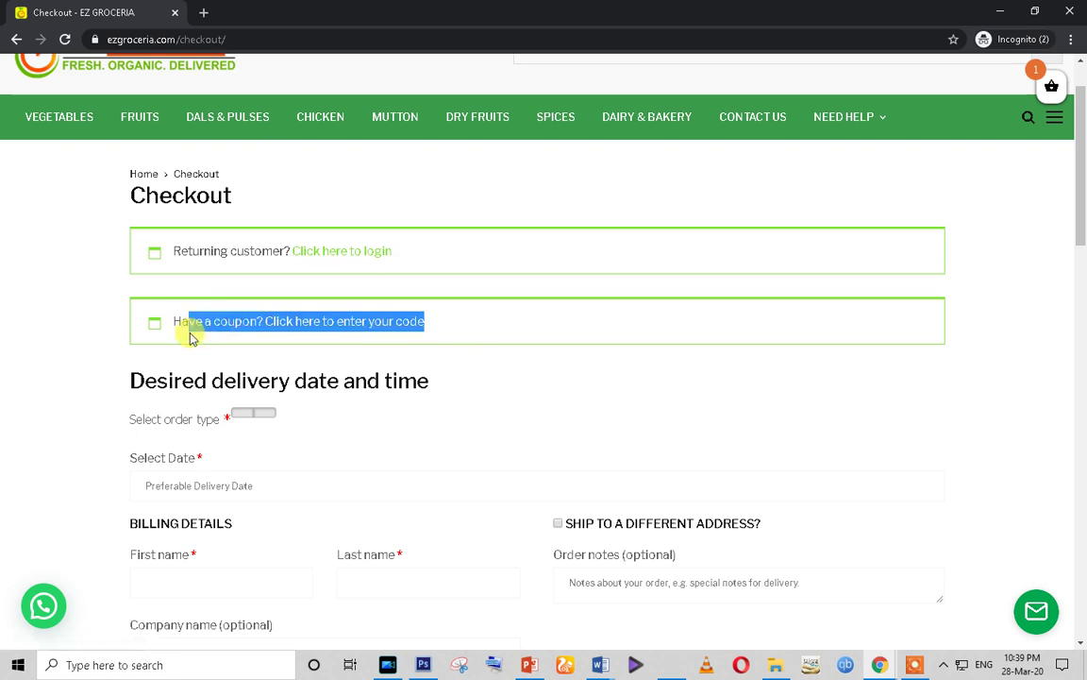
{"action": "scroll", "coordinate": [224, 462], "scroll_direction": "down", "scroll_amount": 3}
{"action": "left_click", "coordinate": [175, 285]}
{"action": "left_click", "coordinate": [403, 281]}
{"action": "left_click", "coordinate": [156, 281]}
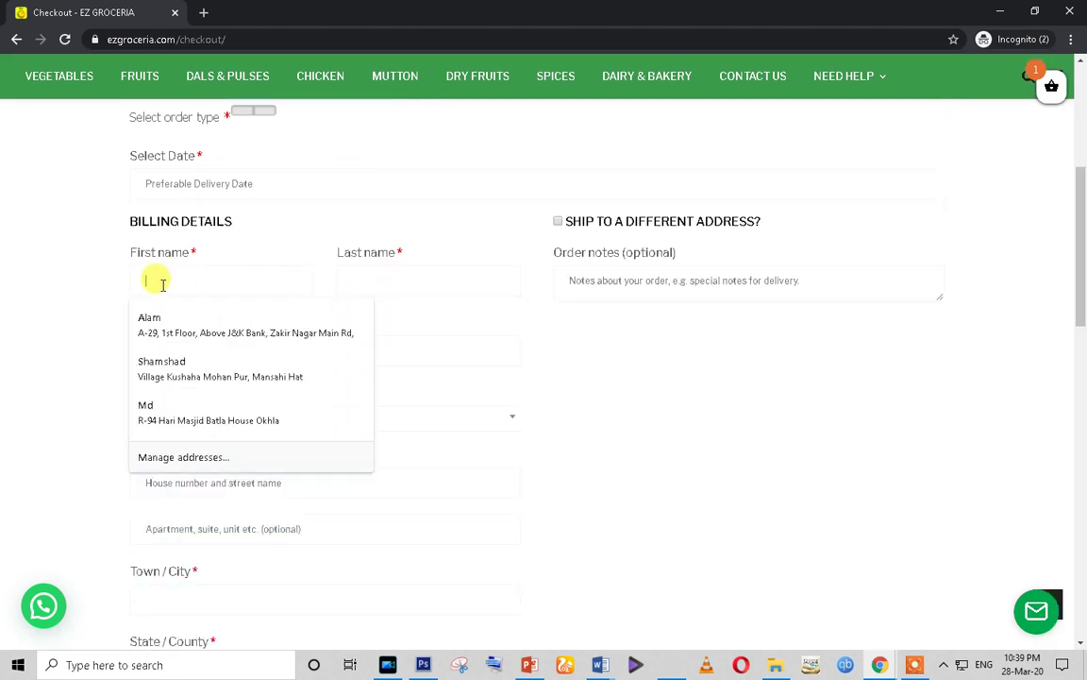
Autofill the billing details from the saved address and review the ₹80.00 order summary.
{"action": "scroll", "coordinate": [743, 415], "scroll_direction": "down", "scroll_amount": 3}
{"action": "scroll", "coordinate": [741, 414], "scroll_direction": "down", "scroll_amount": 3}
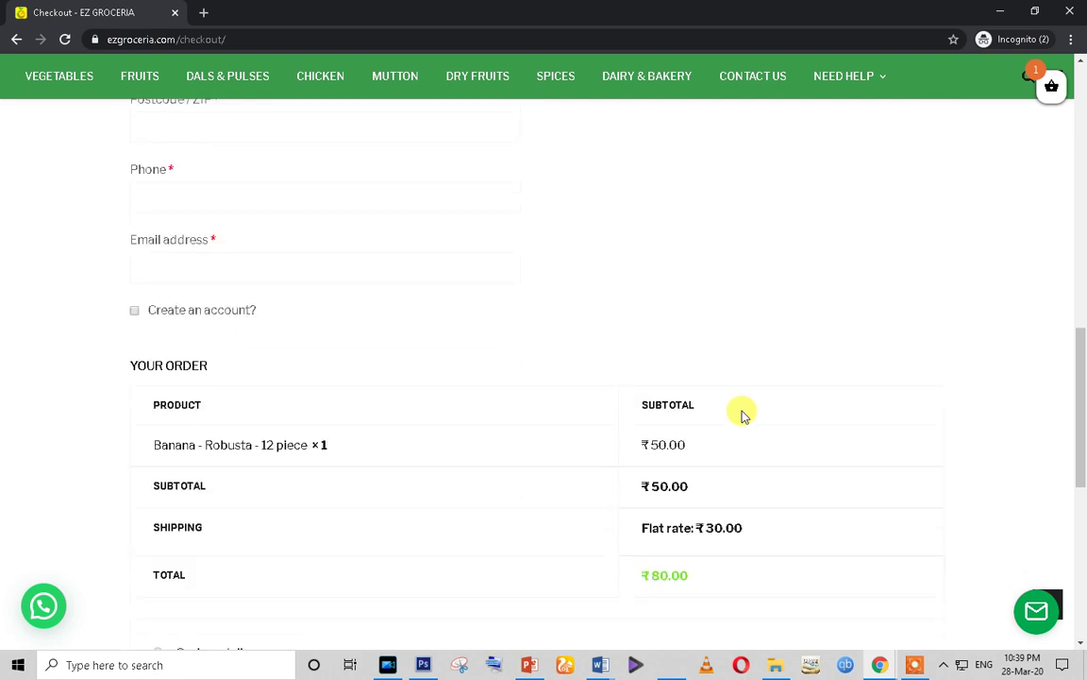
{"action": "scroll", "coordinate": [208, 273], "scroll_direction": "up", "scroll_amount": 6}
{"action": "left_click", "coordinate": [170, 283]}
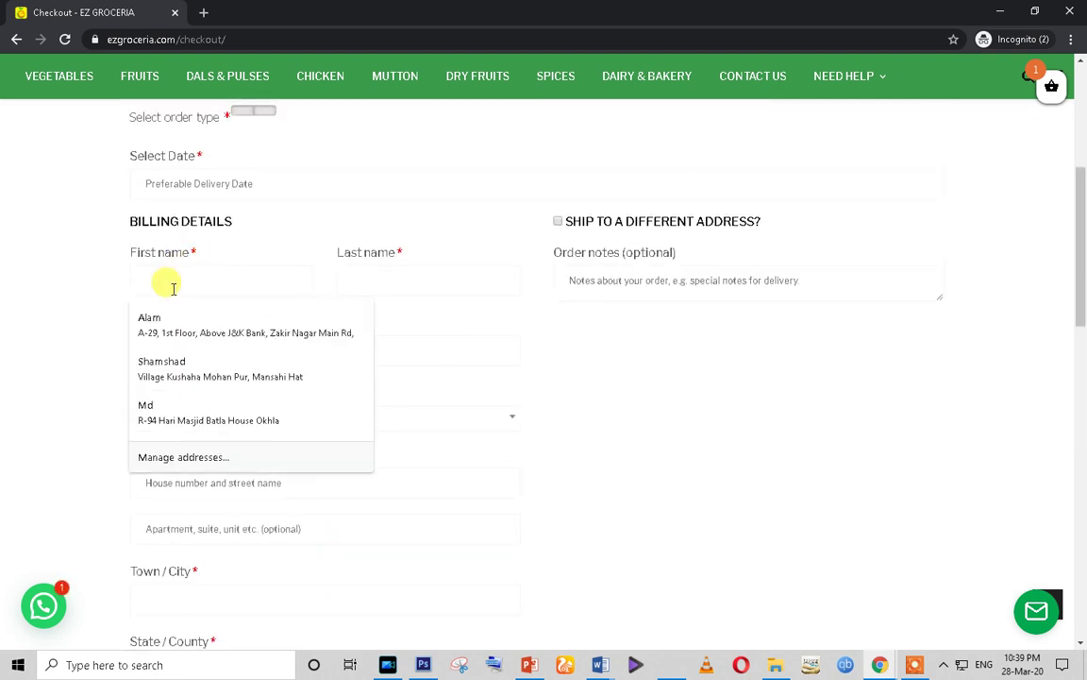
{"action": "left_click", "coordinate": [178, 333]}
{"action": "scroll", "coordinate": [604, 429], "scroll_direction": "down", "scroll_amount": 6}
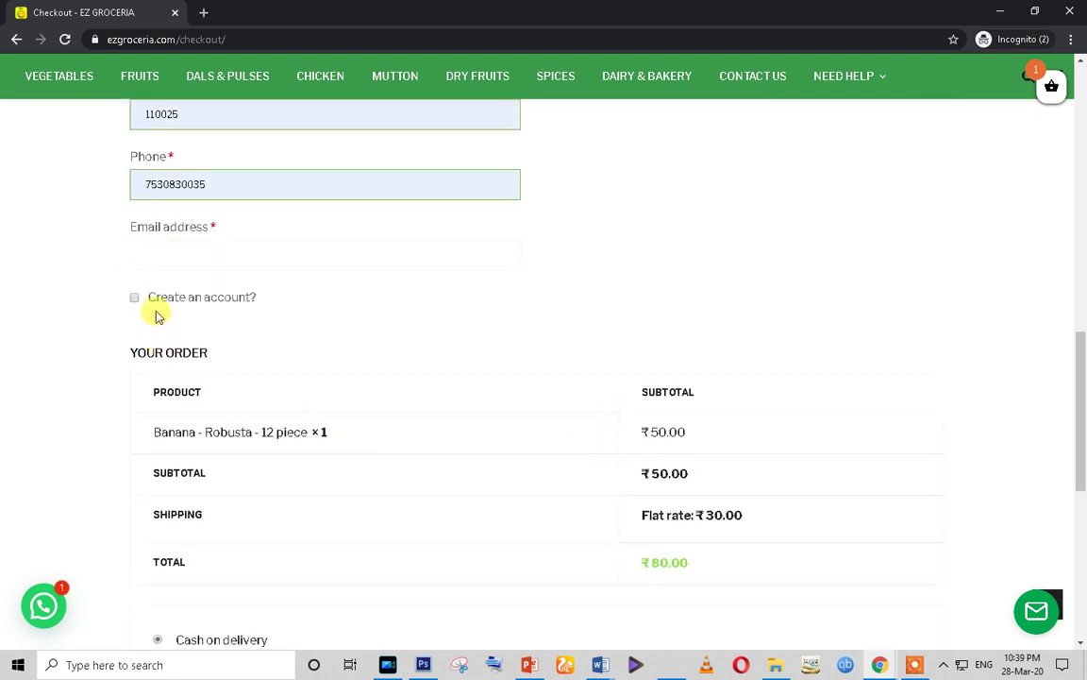
{"action": "scroll", "coordinate": [492, 430], "scroll_direction": "down", "scroll_amount": 2}
{"action": "scroll", "coordinate": [175, 276], "scroll_direction": "up", "scroll_amount": 1}
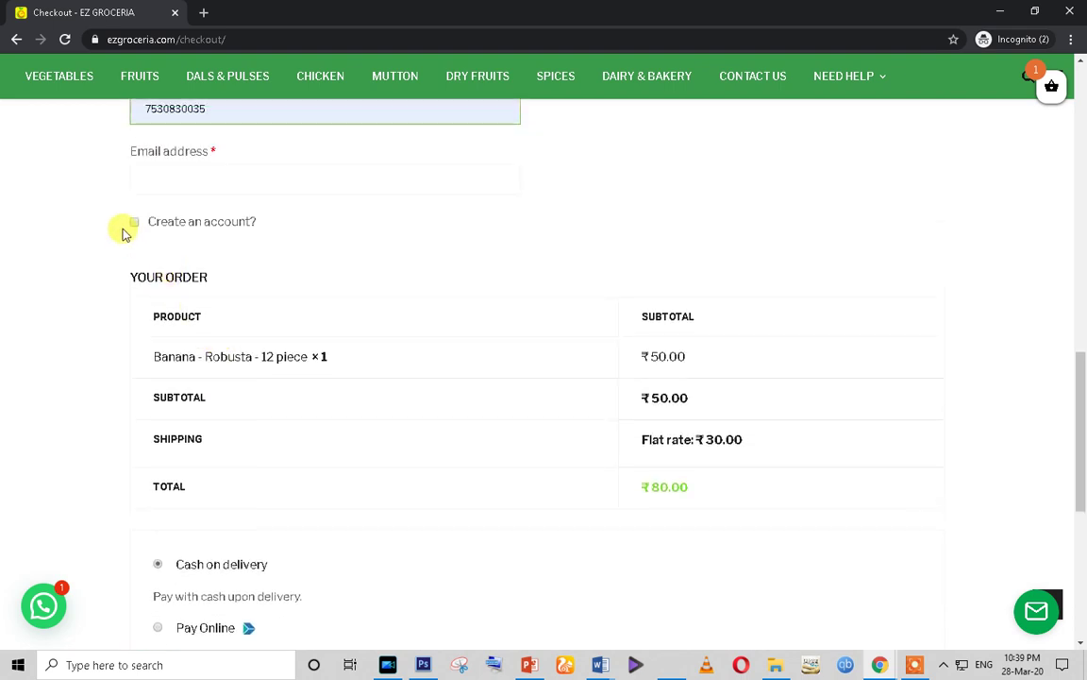
{"action": "scroll", "coordinate": [595, 451], "scroll_direction": "down", "scroll_amount": 4}
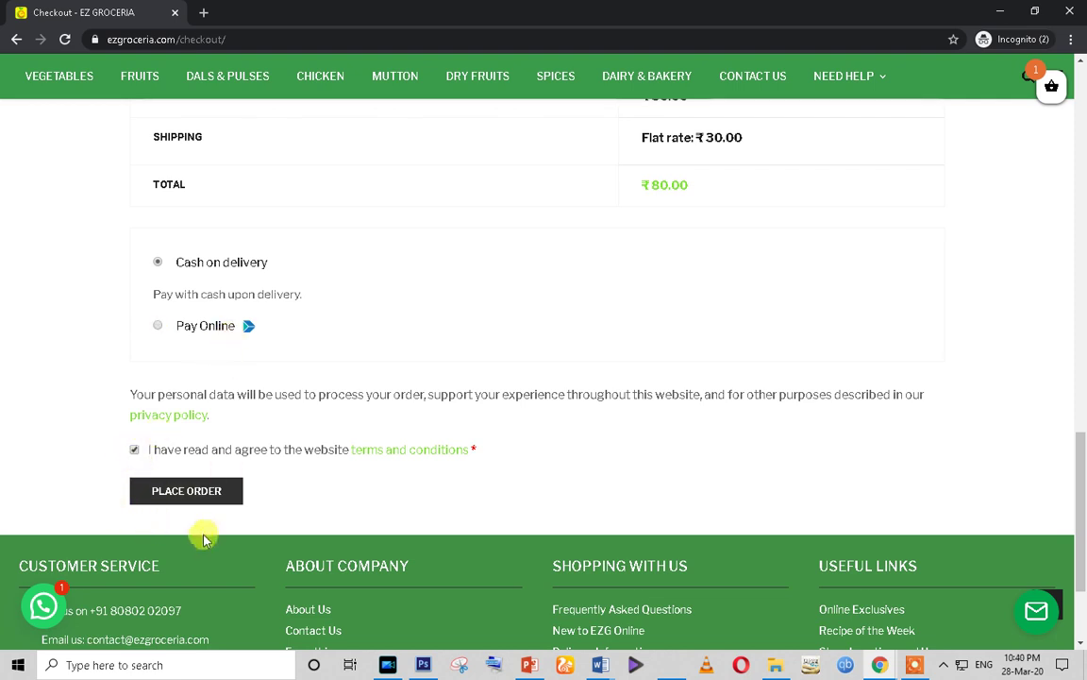
Try placing the order, then set the delivery date to 31 March 2020.
{"action": "left_click", "coordinate": [197, 499]}
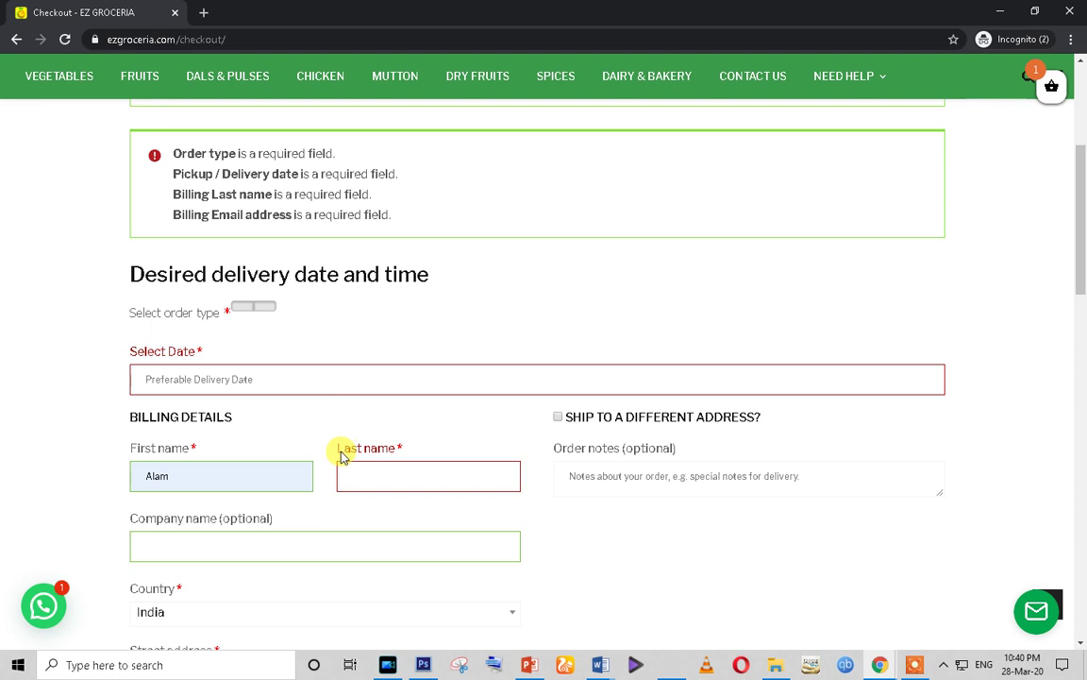
{"action": "scroll", "coordinate": [311, 420], "scroll_direction": "down", "scroll_amount": 1}
{"action": "left_click", "coordinate": [264, 305]}
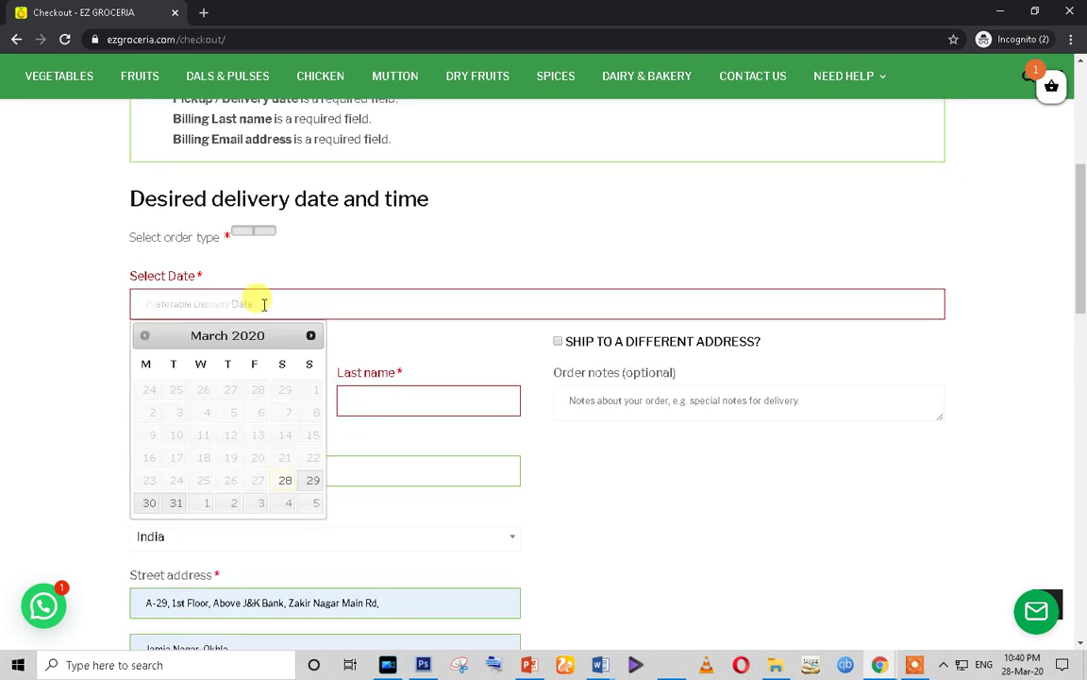
{"action": "left_click", "coordinate": [175, 505]}
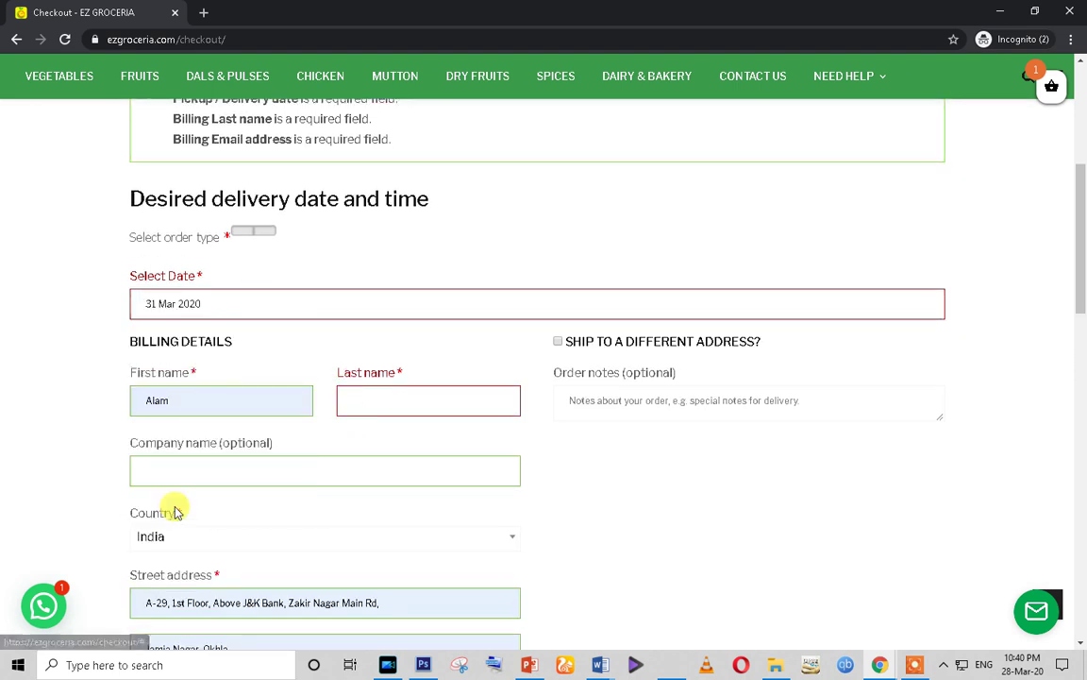
Fill in the customer's last name on the checkout form.
{"action": "left_click", "coordinate": [393, 399]}
{"action": "left_click", "coordinate": [376, 439]}
{"action": "double_click", "coordinate": [363, 413]}
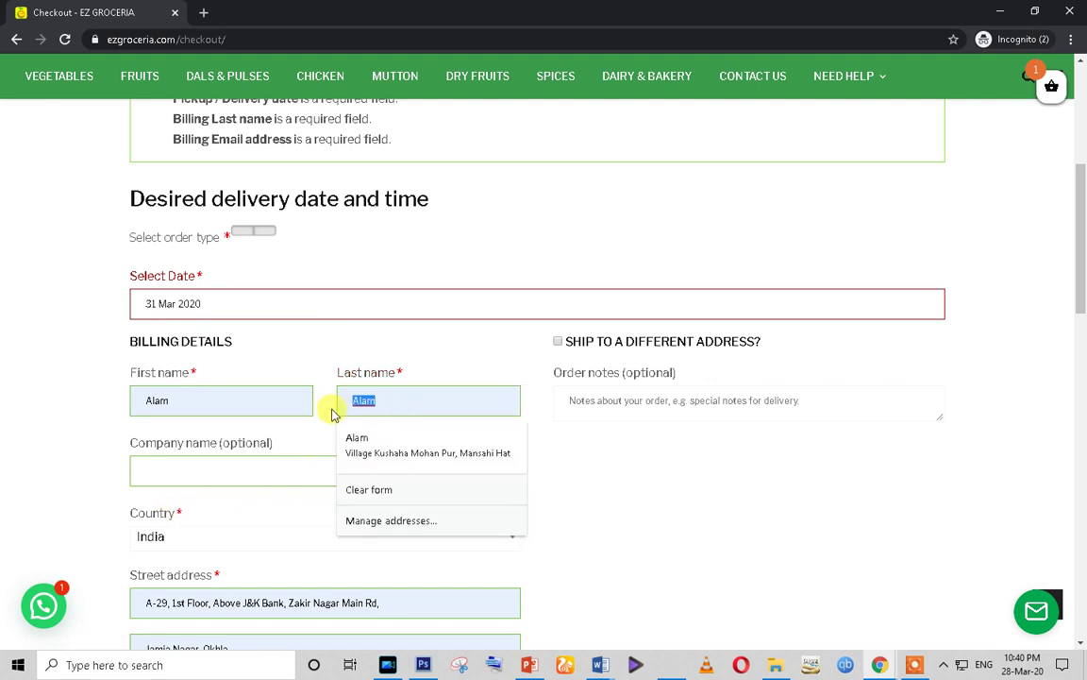
{"action": "type", "text": "khan"}
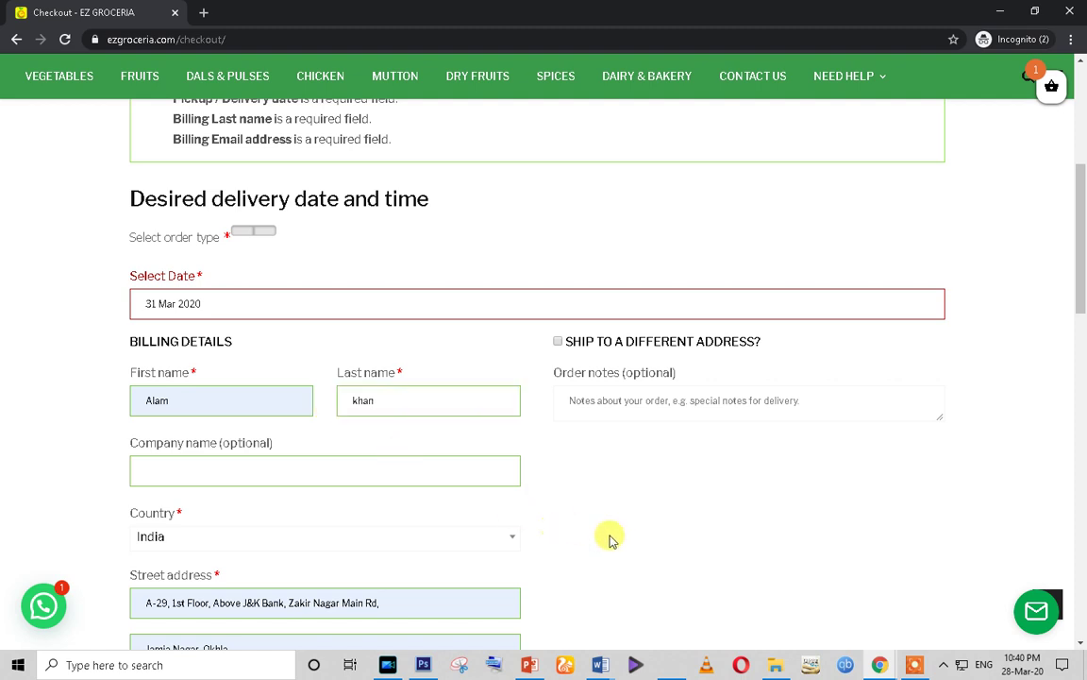
Fill the email from a saved suggestion and resubmit, revealing the order-type required error.
{"action": "scroll", "coordinate": [609, 548], "scroll_direction": "down", "scroll_amount": 4}
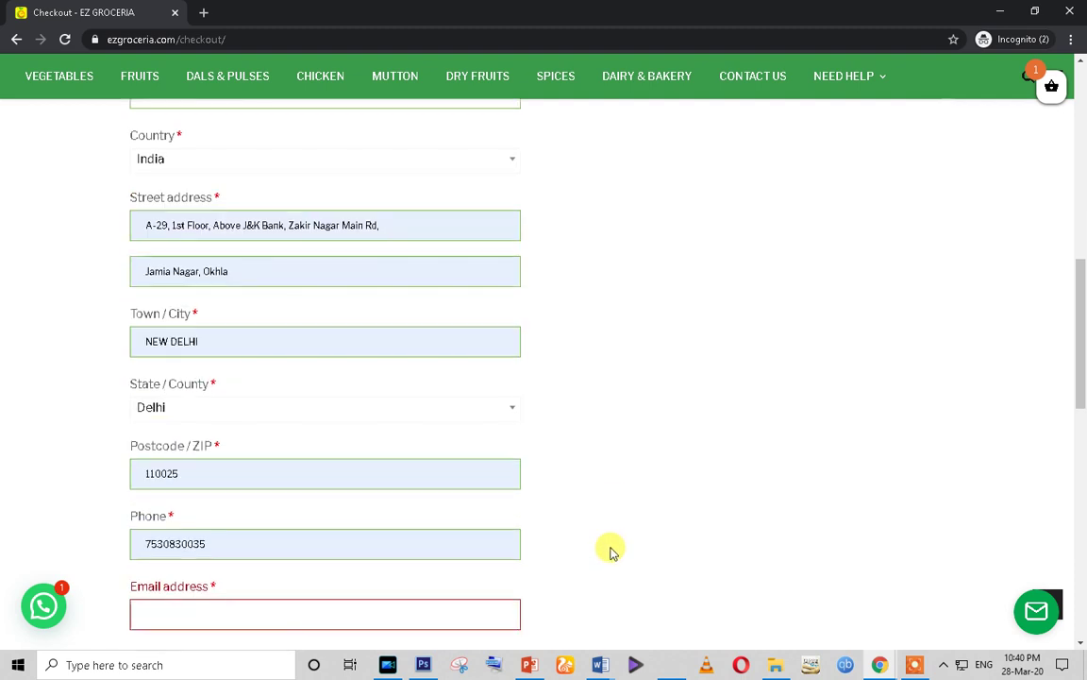
{"action": "scroll", "coordinate": [609, 548], "scroll_direction": "down", "scroll_amount": 2}
{"action": "left_click", "coordinate": [212, 445]}
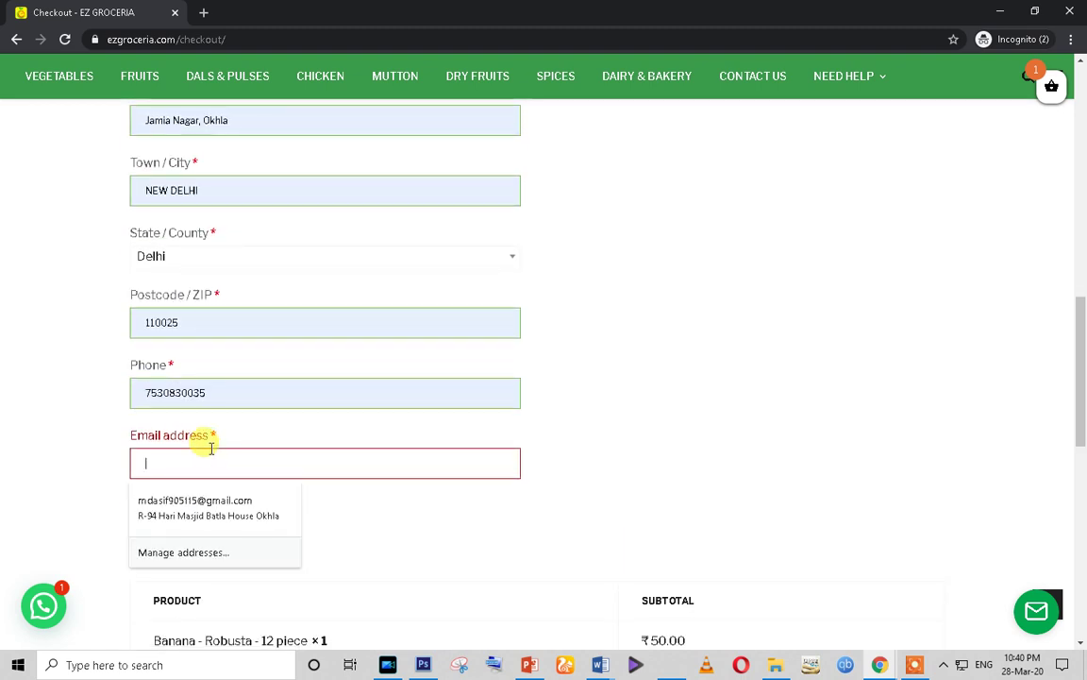
{"action": "left_click", "coordinate": [281, 507]}
{"action": "scroll", "coordinate": [439, 365], "scroll_direction": "down", "scroll_amount": 8}
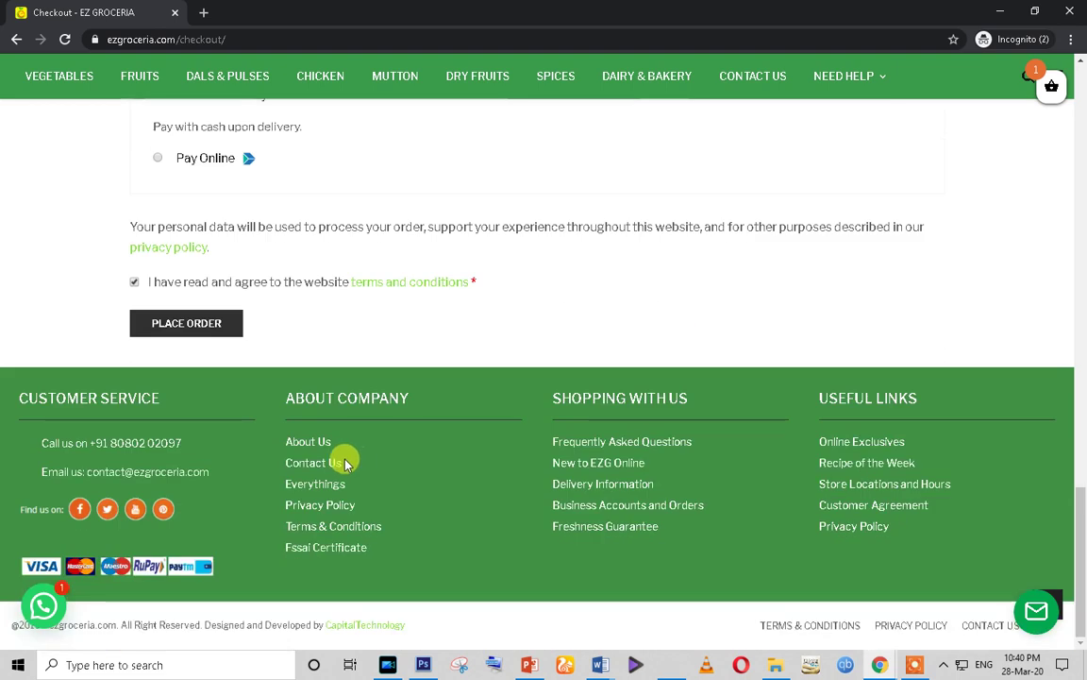
{"action": "left_click", "coordinate": [175, 326]}
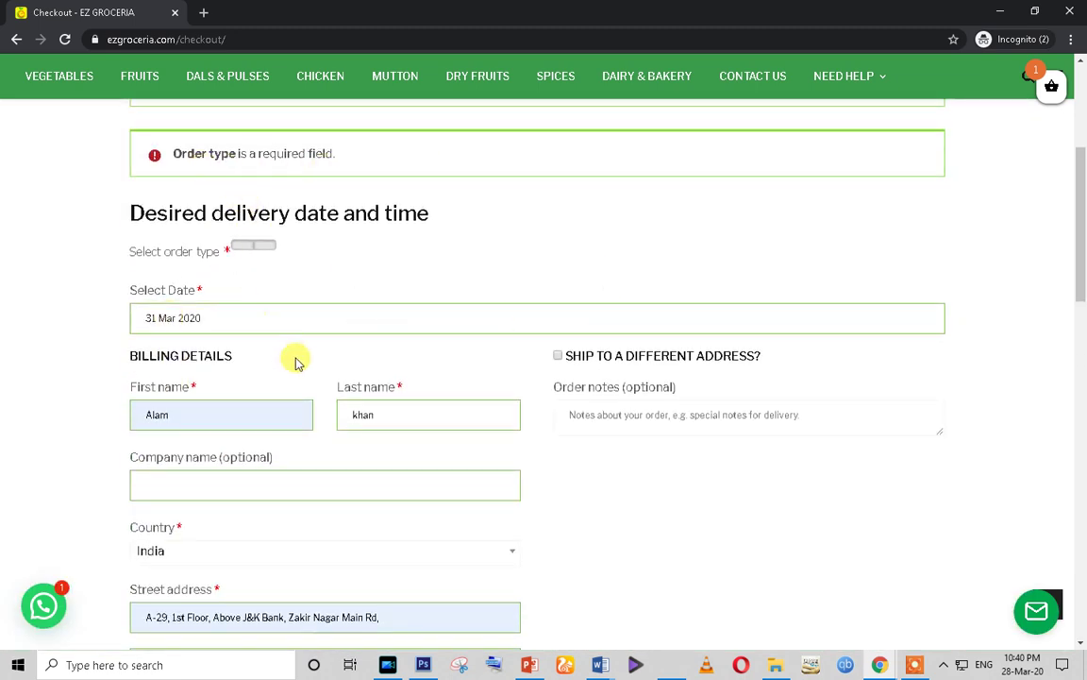
{"action": "scroll", "coordinate": [291, 360], "scroll_direction": "up", "scroll_amount": 1}
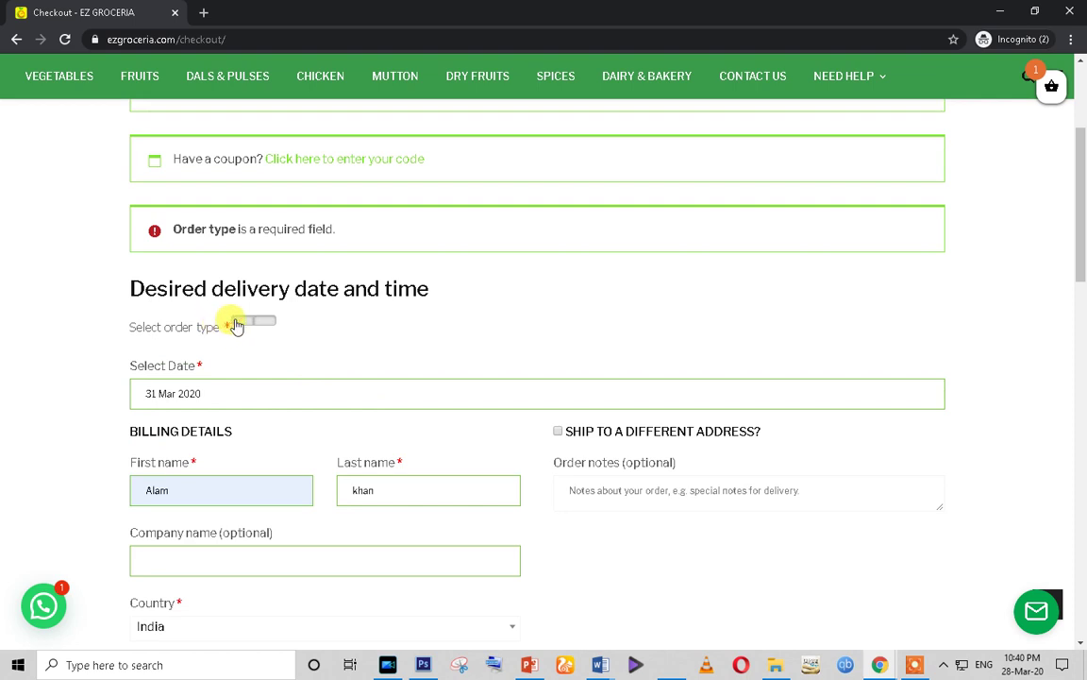
Turn on order type, choose 31 March 2020 delivery, accept the terms and place the order.
{"action": "left_click", "coordinate": [235, 325]}
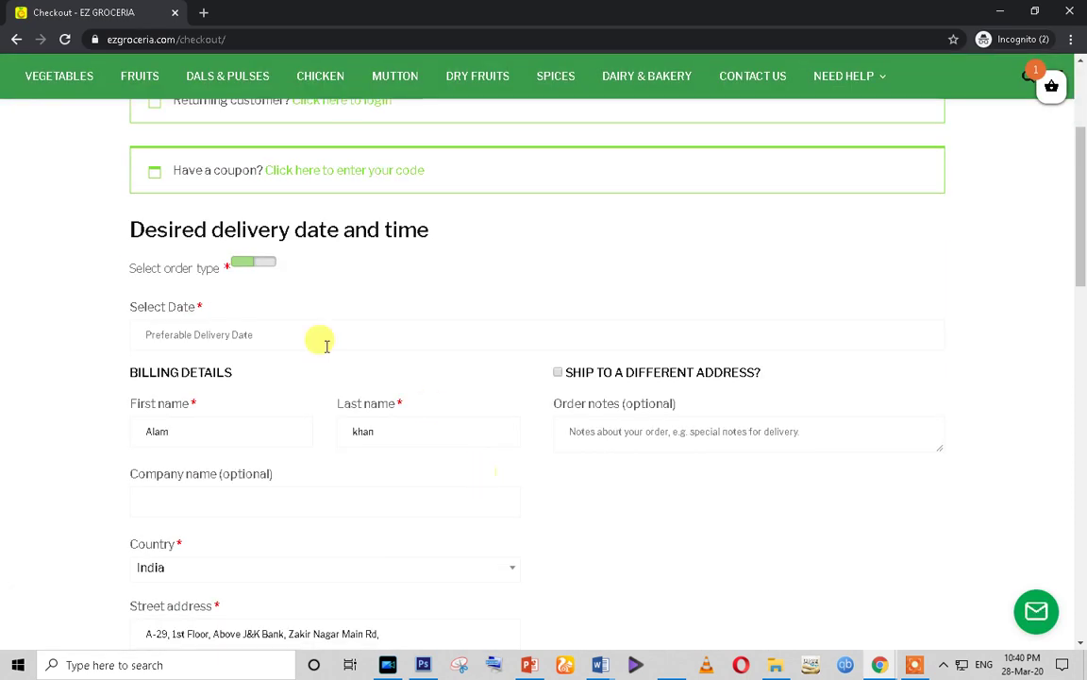
{"action": "left_click", "coordinate": [218, 336]}
{"action": "left_click", "coordinate": [176, 535]}
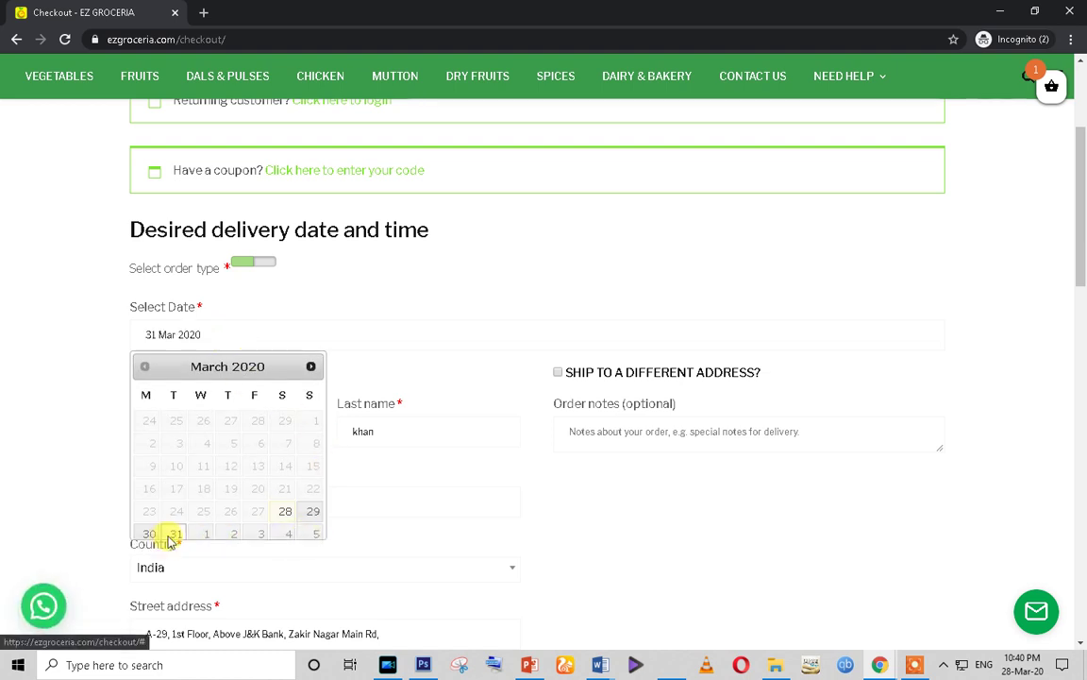
{"action": "scroll", "coordinate": [398, 481], "scroll_direction": "down", "scroll_amount": 8}
{"action": "scroll", "coordinate": [396, 481], "scroll_direction": "down", "scroll_amount": 7}
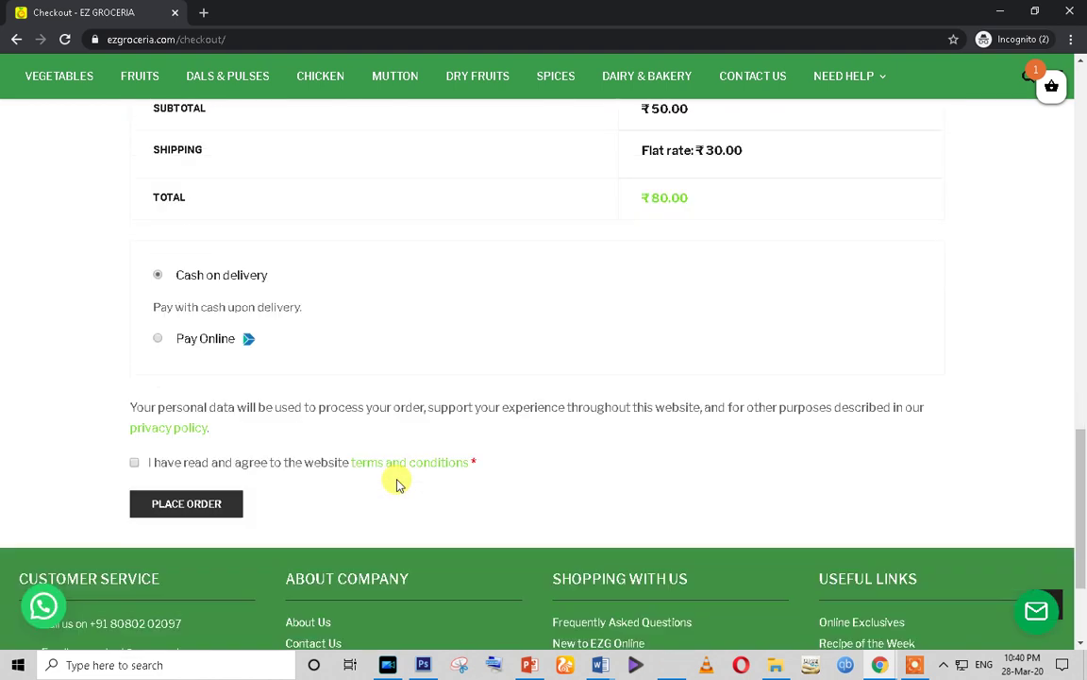
{"action": "left_click", "coordinate": [135, 281]}
{"action": "left_click", "coordinate": [154, 325]}
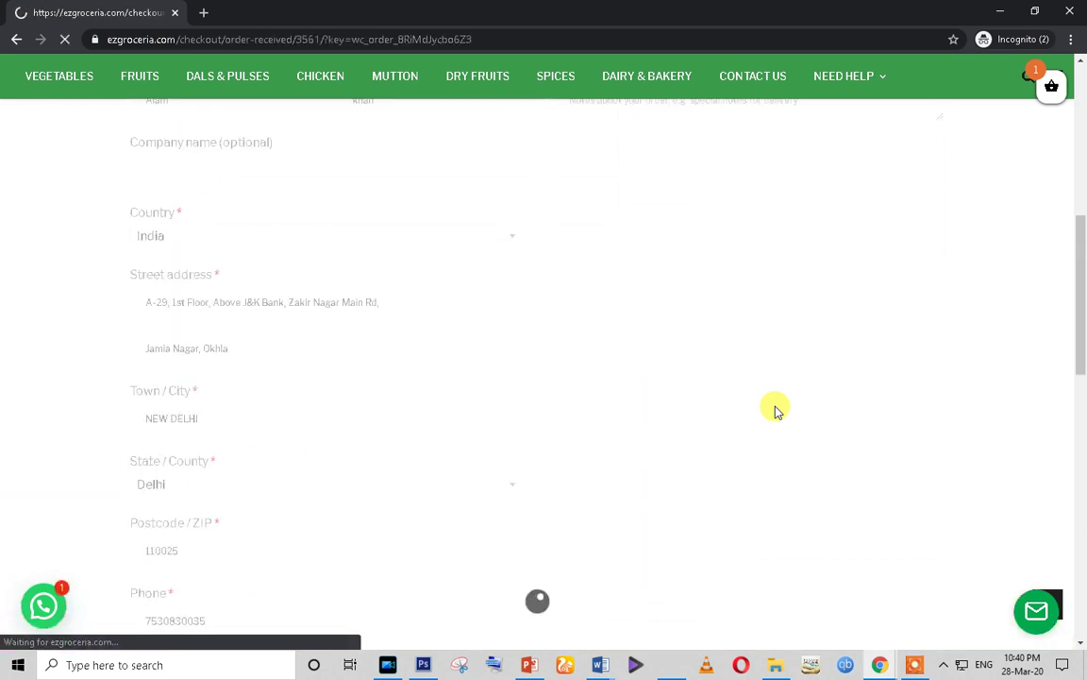
Review the ₹80.00 order confirmation, then bring the All Fresh Fruits browser window forward.
{"action": "scroll", "coordinate": [260, 336], "scroll_direction": "down", "scroll_amount": 2}
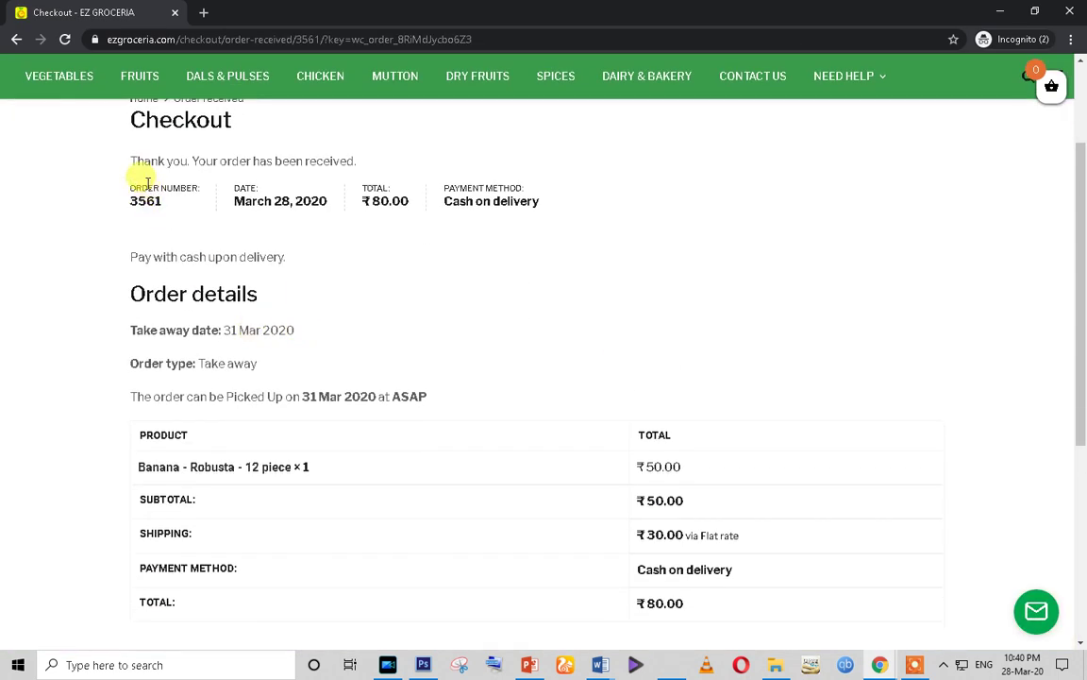
{"action": "left_click_drag", "start_coordinate": [134, 156], "coordinate": [723, 548]}
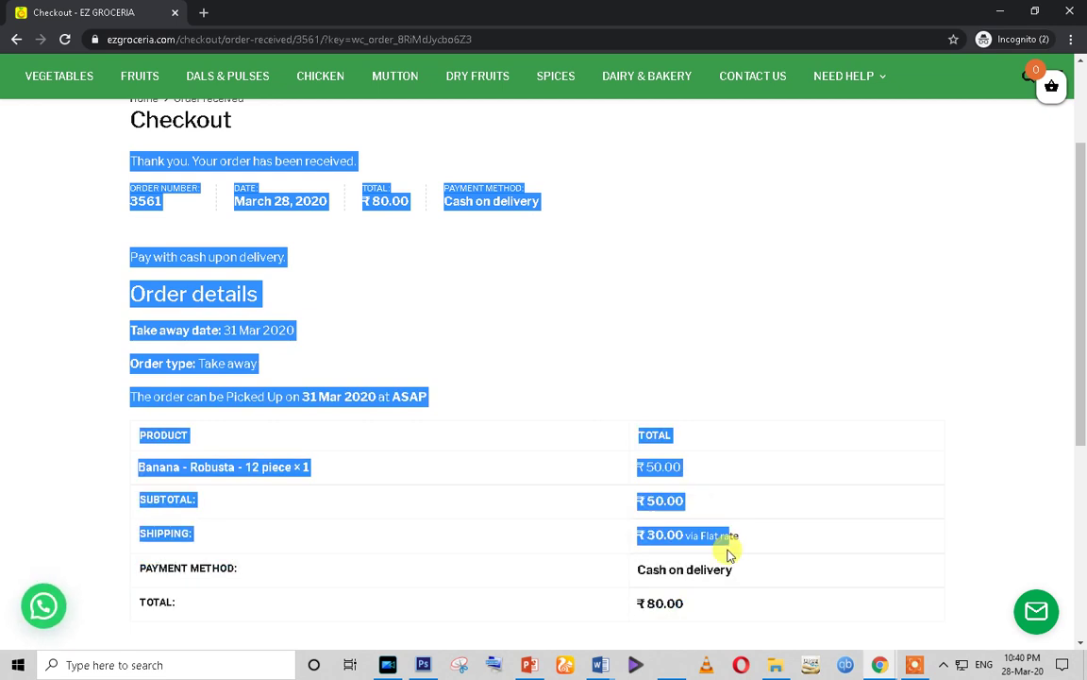
{"action": "scroll", "coordinate": [728, 557], "scroll_direction": "down", "scroll_amount": 3}
{"action": "double_click", "coordinate": [156, 303]}
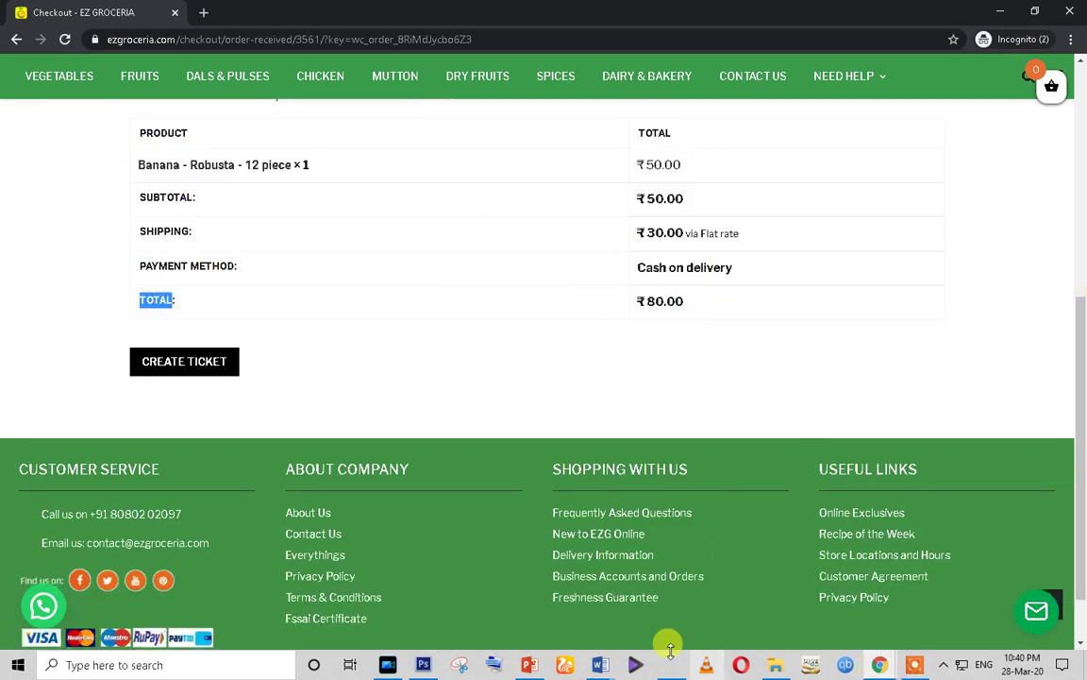
{"action": "left_click", "coordinate": [878, 664]}
{"action": "left_click", "coordinate": [684, 596]}
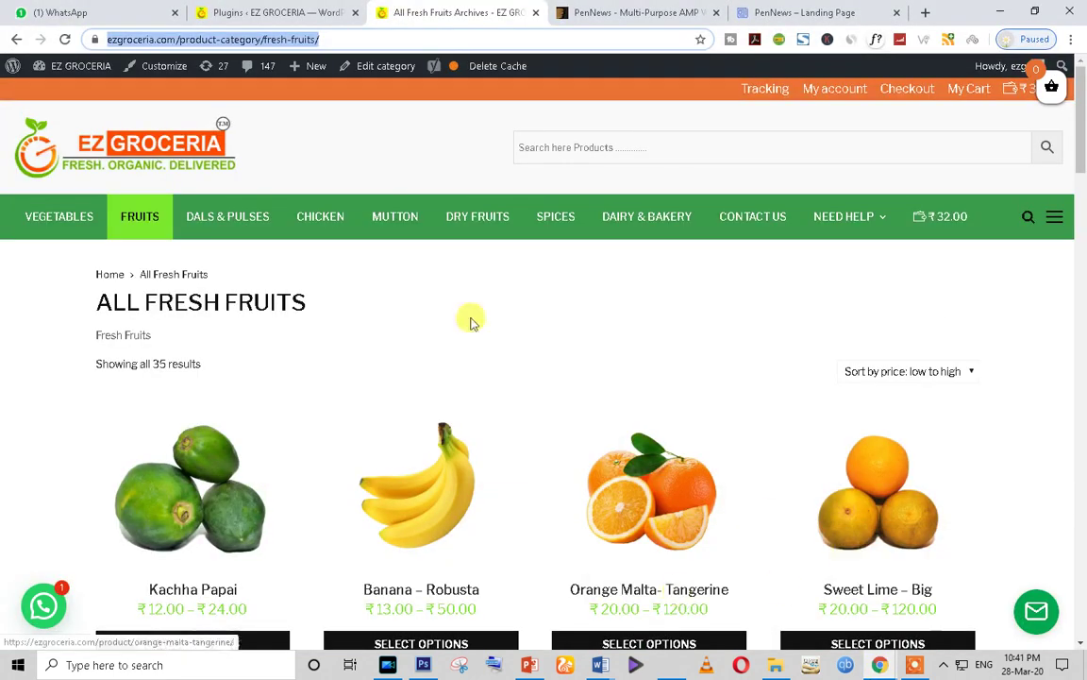
Go to the WooCommerce Orders list in the admin.
{"action": "left_click", "coordinate": [253, 13]}
{"action": "scroll", "coordinate": [196, 406], "scroll_direction": "up", "scroll_amount": 1}
{"action": "scroll", "coordinate": [195, 406], "scroll_direction": "up", "scroll_amount": 3}
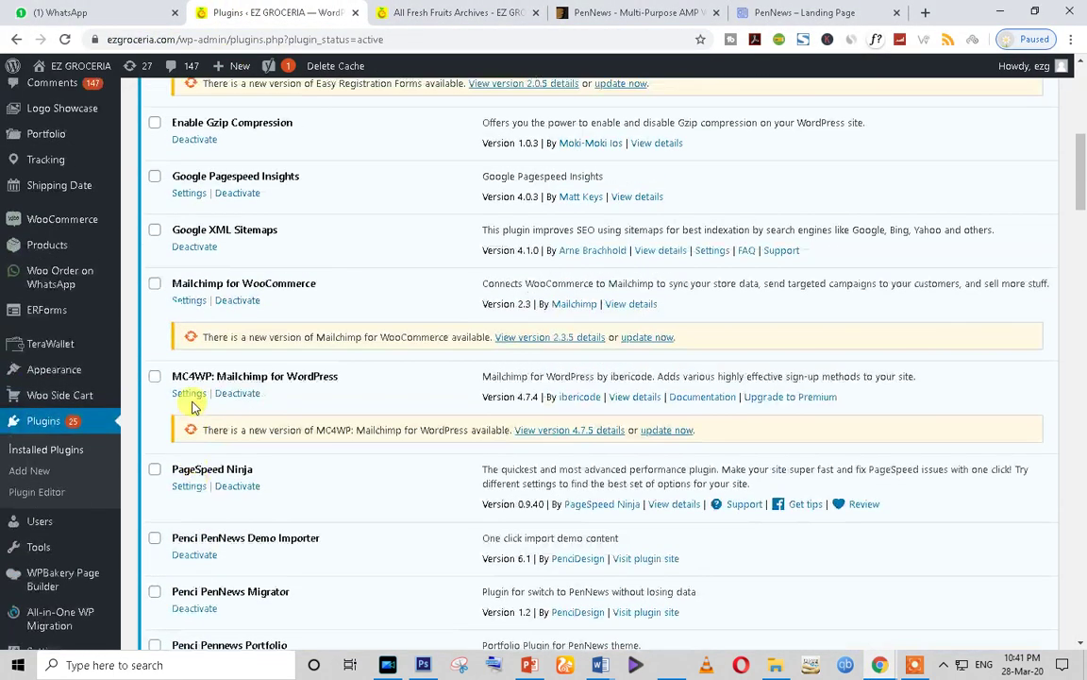
{"action": "mouse_move", "coordinate": [69, 258]}
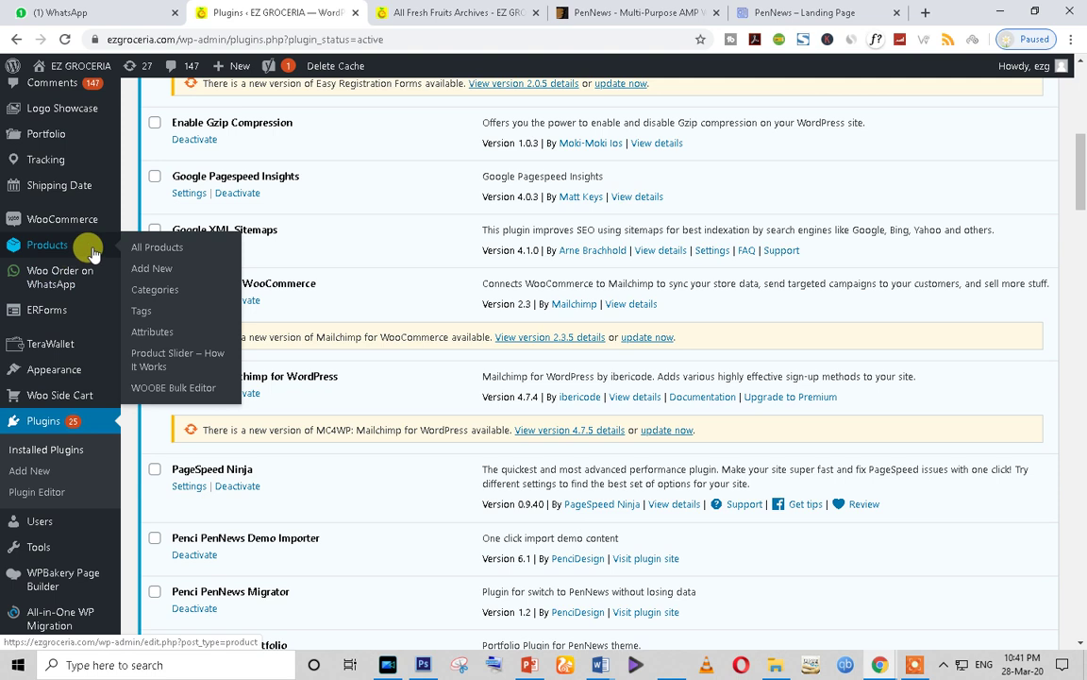
{"action": "mouse_move", "coordinate": [59, 223]}
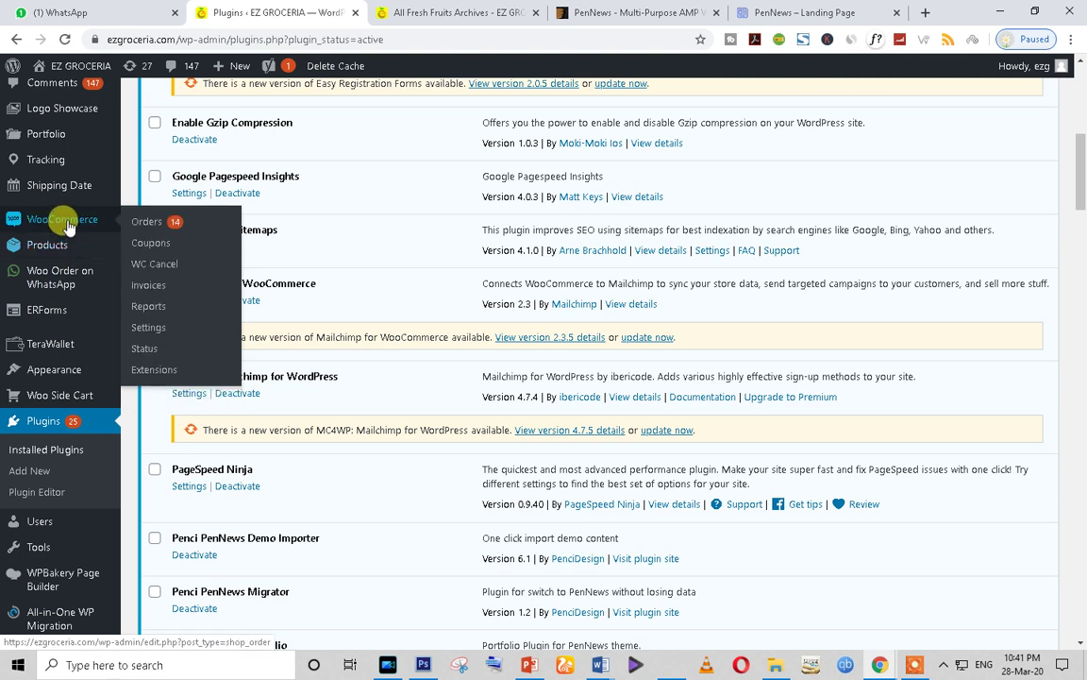
{"action": "left_click", "coordinate": [148, 224]}
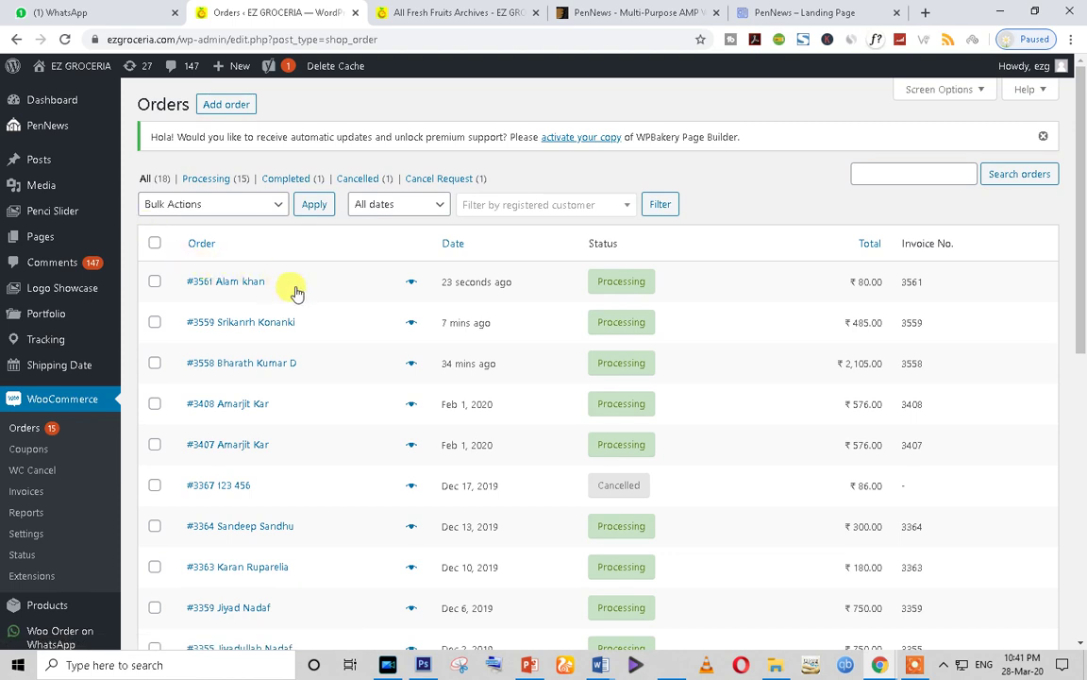
Check the new ₹80.00 Processing order, then open Appearance > Themes.
{"action": "left_click_drag", "start_coordinate": [274, 283], "coordinate": [205, 284]}
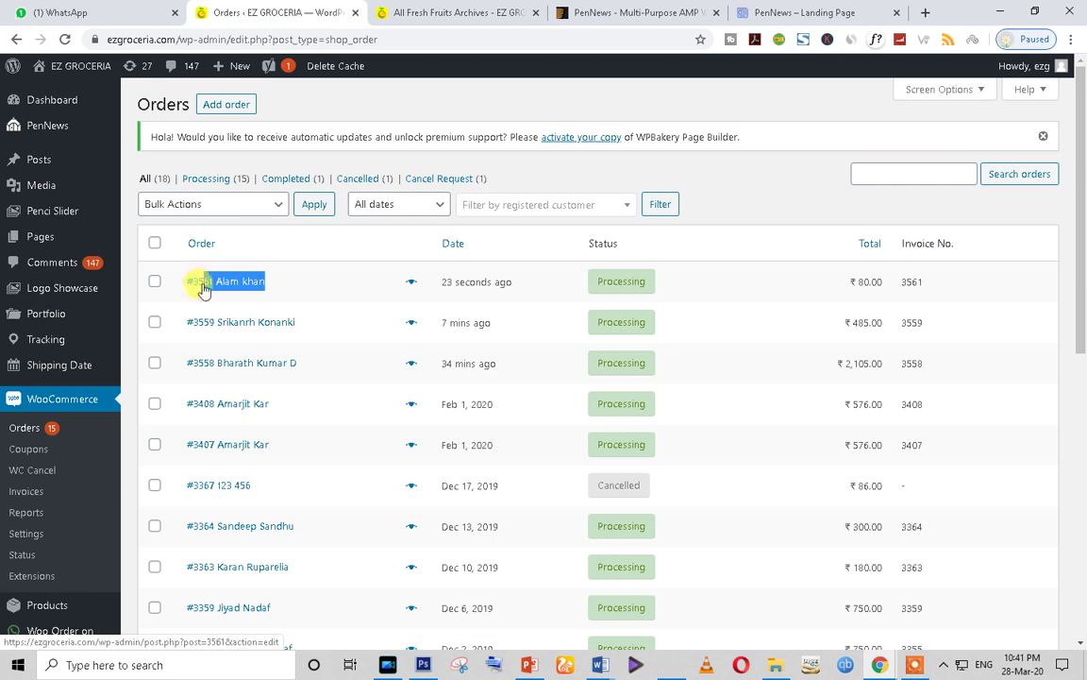
{"action": "left_click", "coordinate": [766, 184]}
{"action": "scroll", "coordinate": [315, 443], "scroll_direction": "down", "scroll_amount": 4}
{"action": "scroll", "coordinate": [298, 443], "scroll_direction": "up", "scroll_amount": 4}
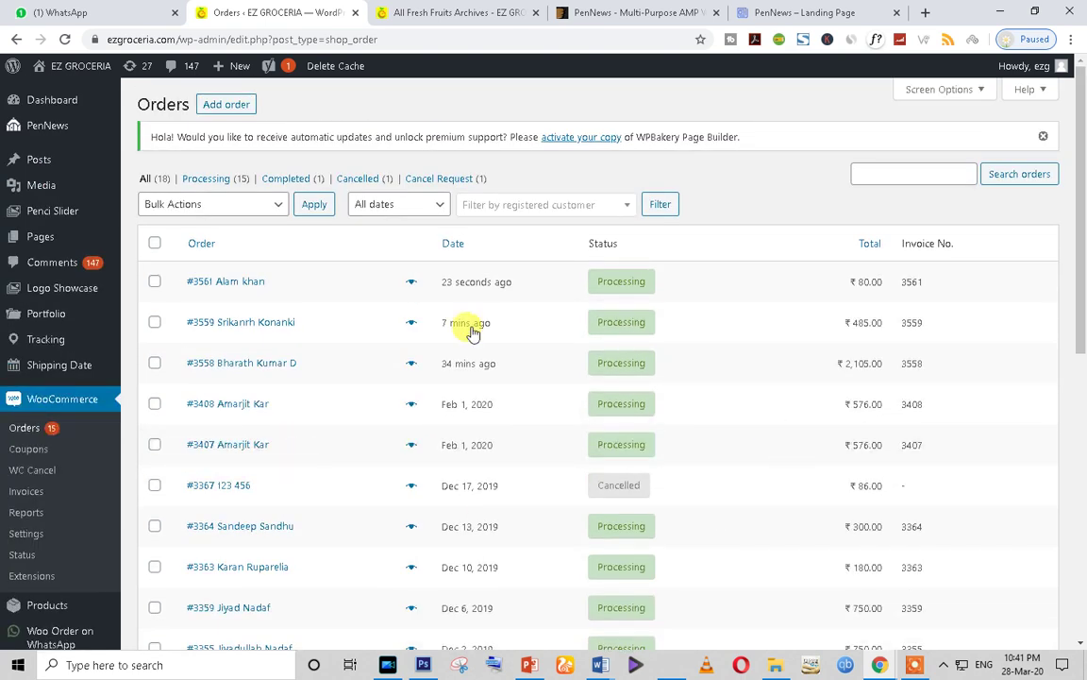
{"action": "scroll", "coordinate": [255, 341], "scroll_direction": "down", "scroll_amount": 4}
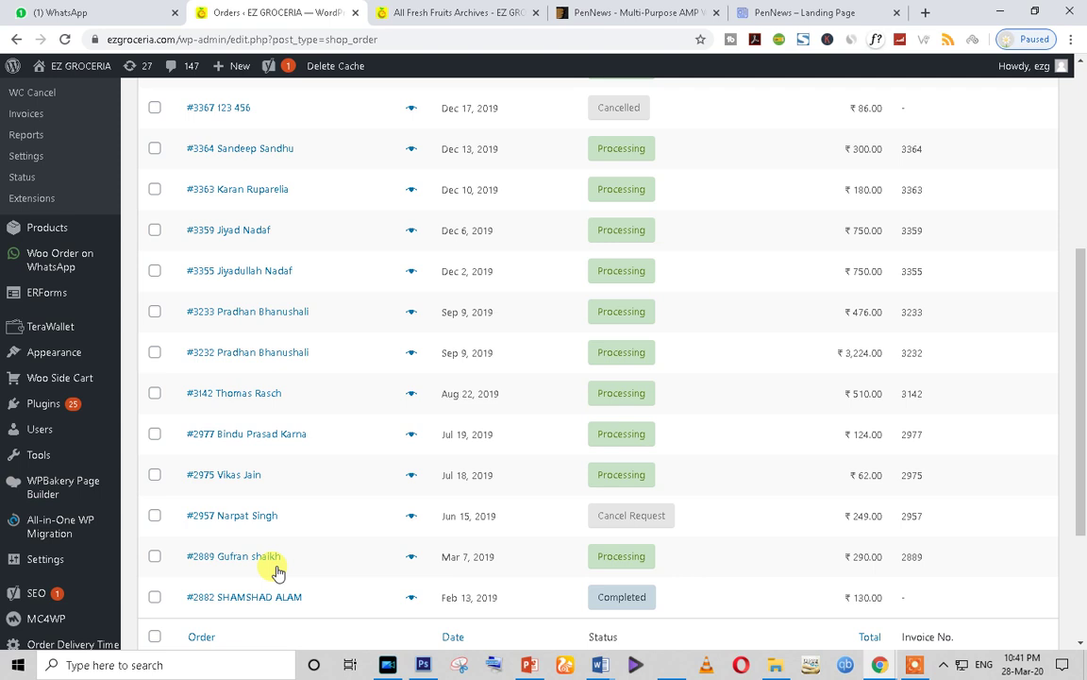
{"action": "scroll", "coordinate": [277, 571], "scroll_direction": "up", "scroll_amount": 4}
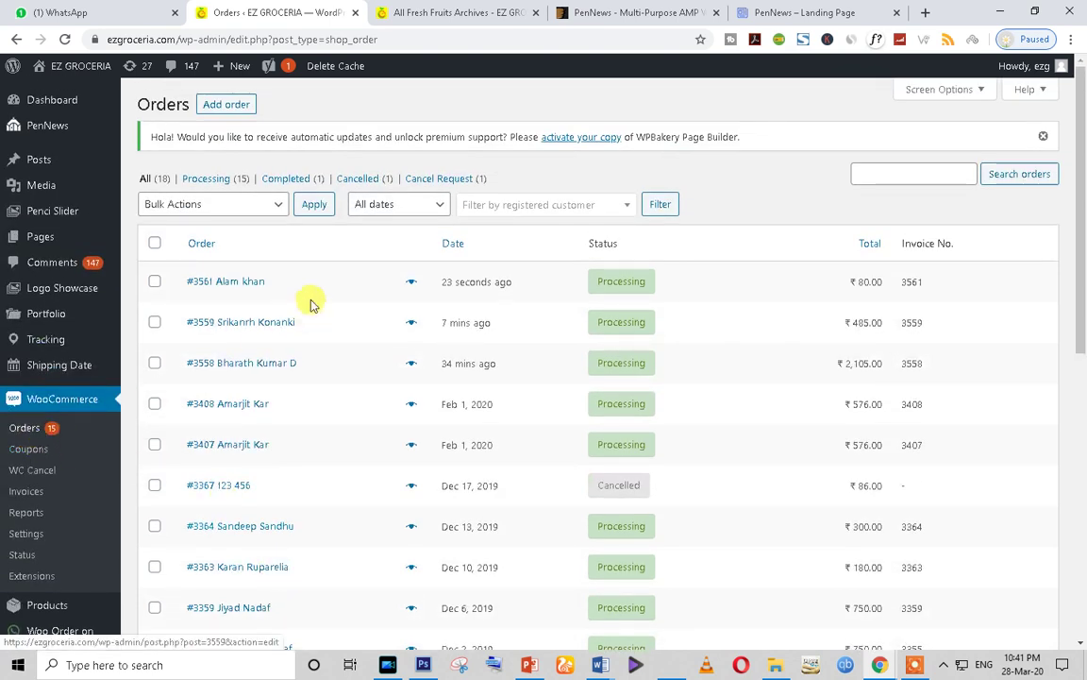
{"action": "scroll", "coordinate": [227, 331], "scroll_direction": "down", "scroll_amount": 2}
{"action": "mouse_move", "coordinate": [88, 564]}
{"action": "scroll", "coordinate": [88, 563], "scroll_direction": "down", "scroll_amount": 4}
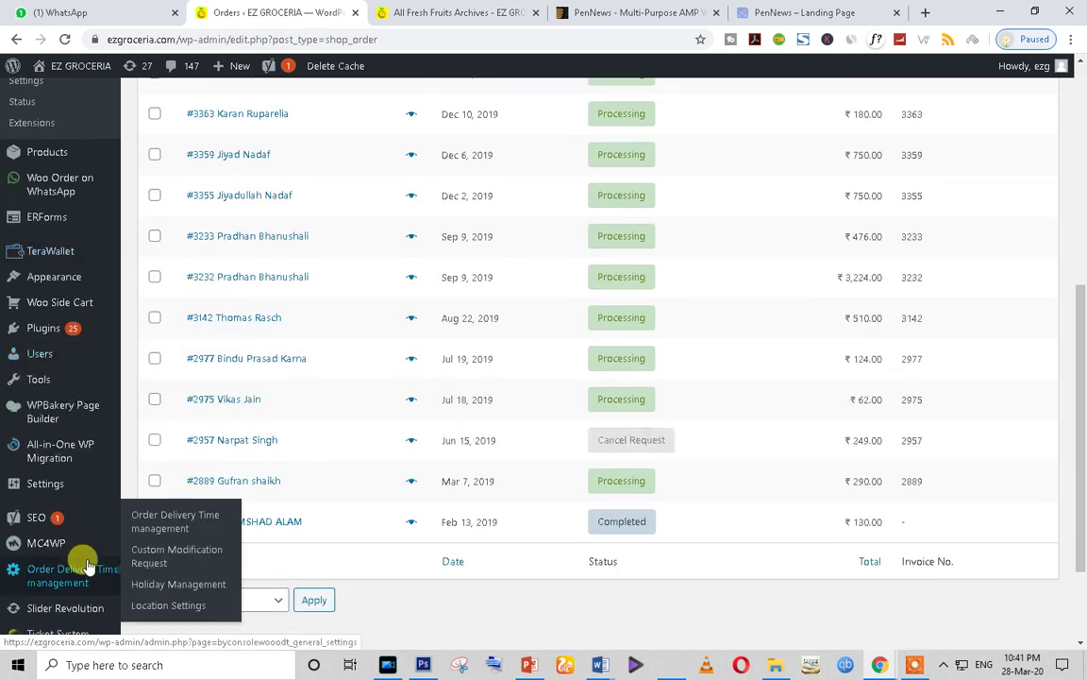
{"action": "left_click", "coordinate": [42, 274]}
{"action": "mouse_move", "coordinate": [52, 251]}
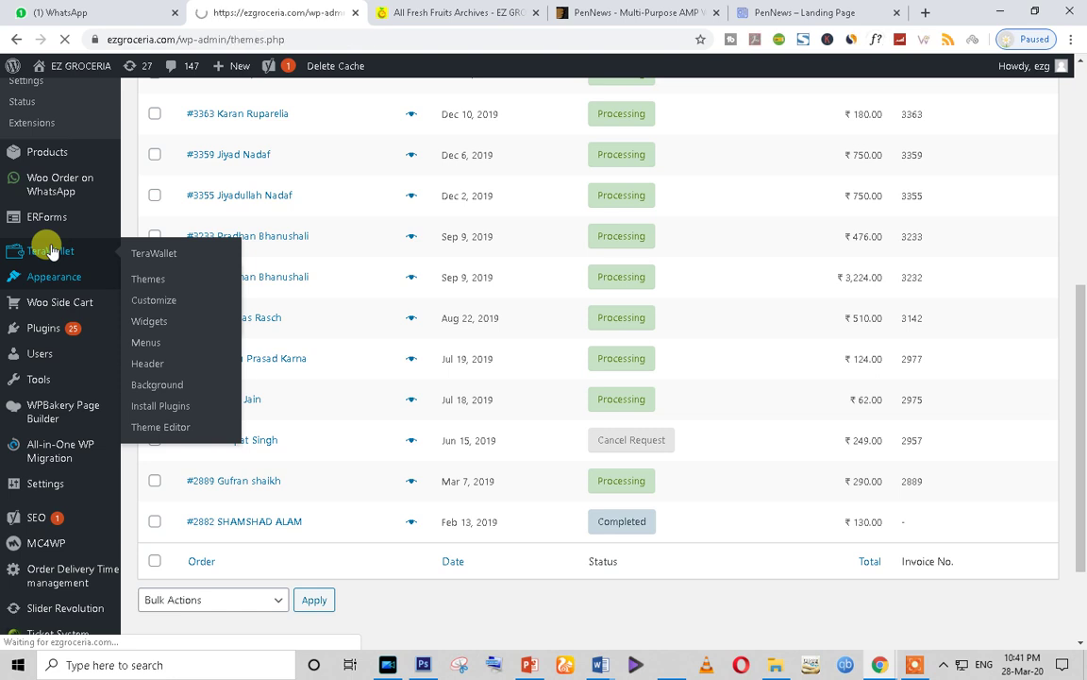
Go from the fruit archive tab to the EZ Groceria storefront home page.
{"action": "left_click", "coordinate": [431, 9]}
{"action": "scroll", "coordinate": [383, 442], "scroll_direction": "down", "scroll_amount": 3}
{"action": "scroll", "coordinate": [381, 437], "scroll_direction": "up", "scroll_amount": 3}
{"action": "left_click", "coordinate": [65, 155]}
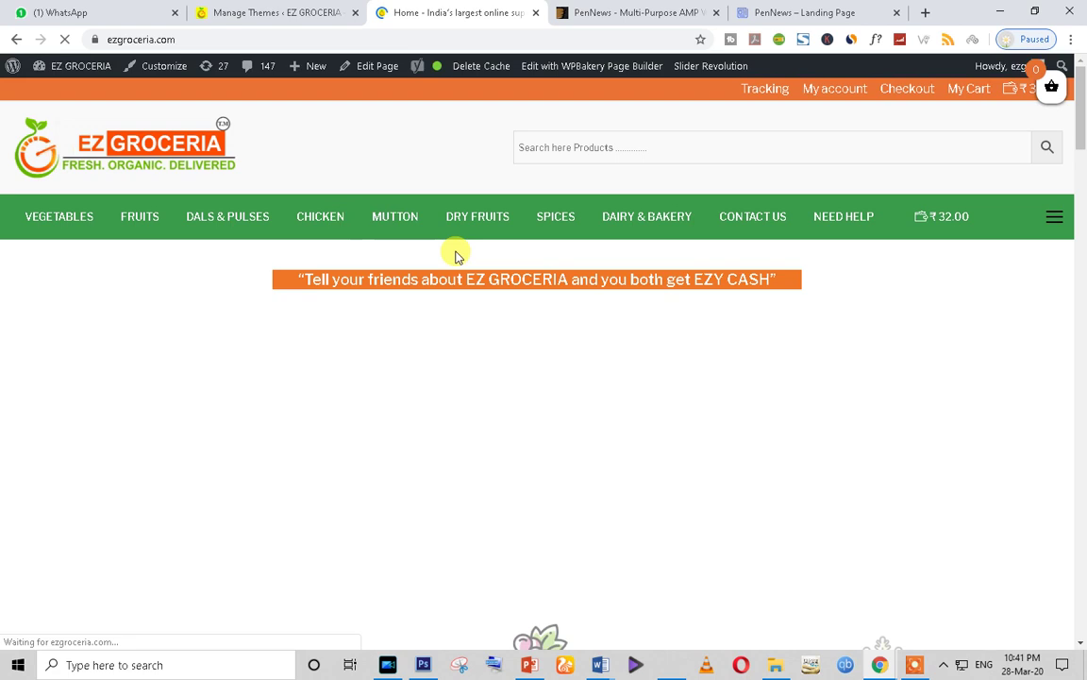
{"action": "scroll", "coordinate": [481, 268], "scroll_direction": "down", "scroll_amount": 5}
{"action": "scroll", "coordinate": [482, 271], "scroll_direction": "down", "scroll_amount": 3}
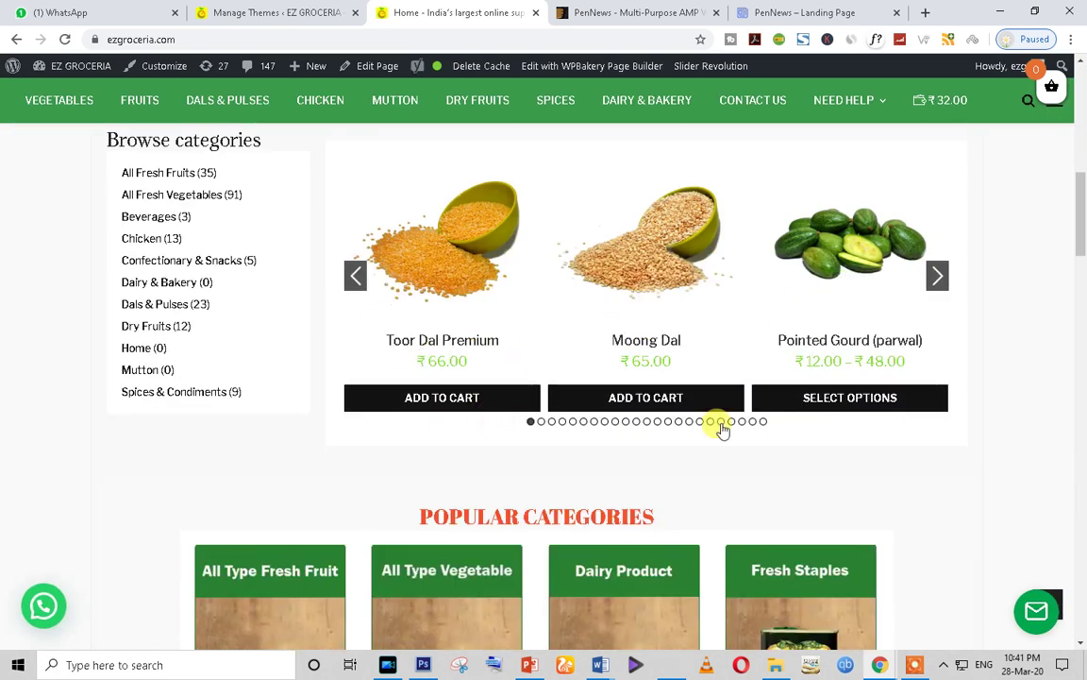
Advance the product carousel three times, then return to the Themes admin tab.
{"action": "left_click", "coordinate": [941, 280]}
{"action": "left_click", "coordinate": [941, 281]}
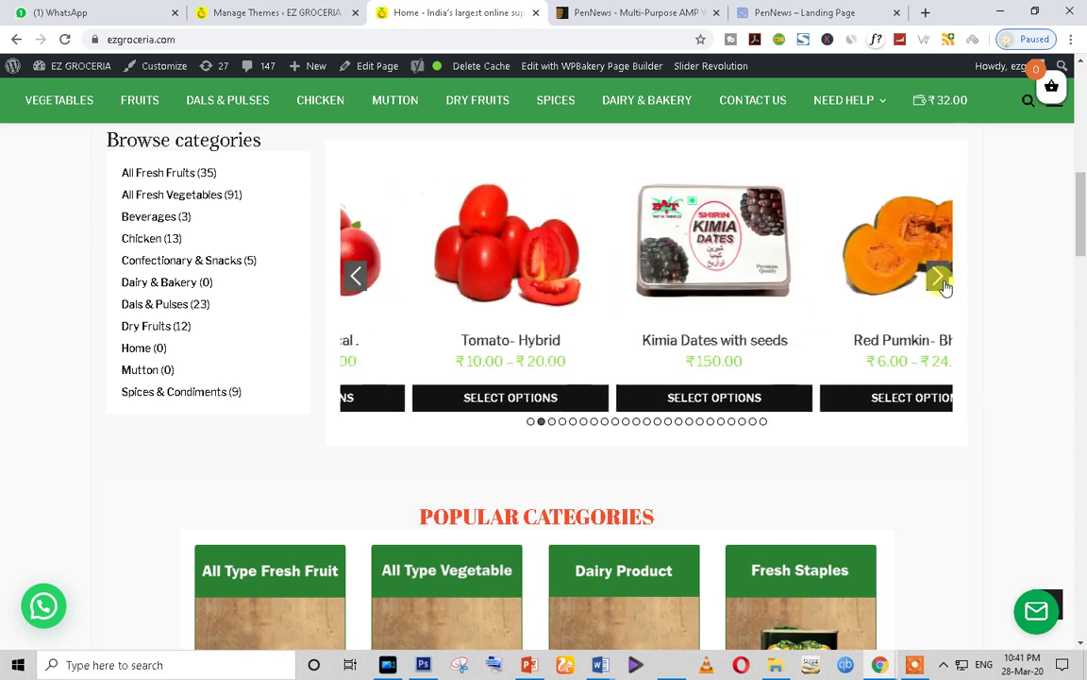
{"action": "left_click", "coordinate": [941, 280]}
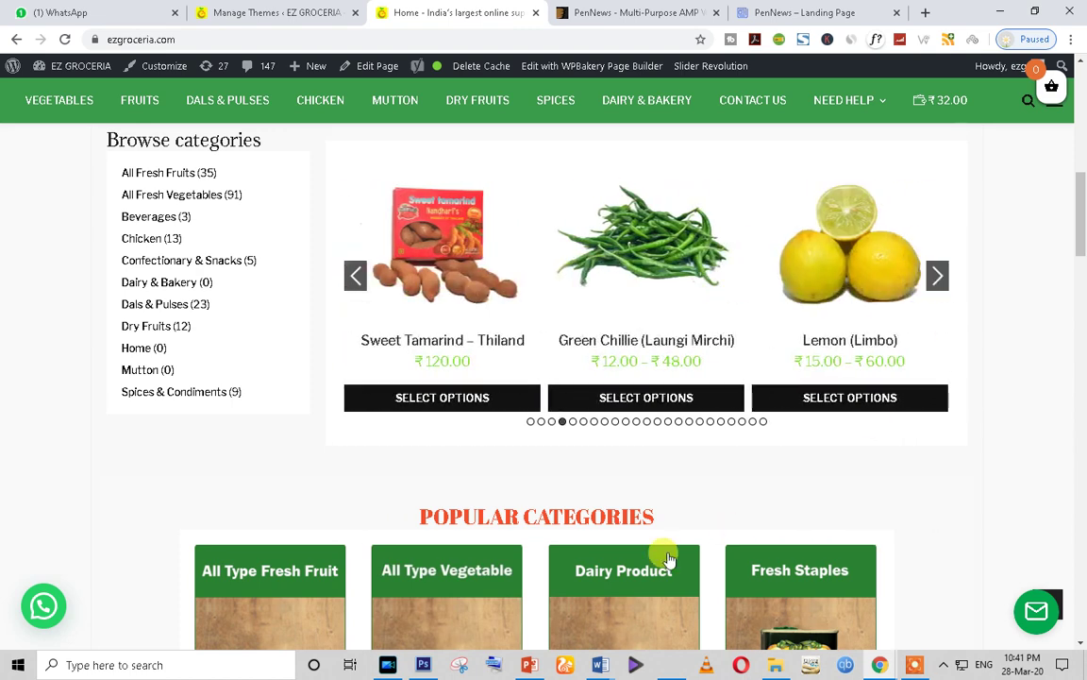
{"action": "scroll", "coordinate": [667, 559], "scroll_direction": "down", "scroll_amount": 13}
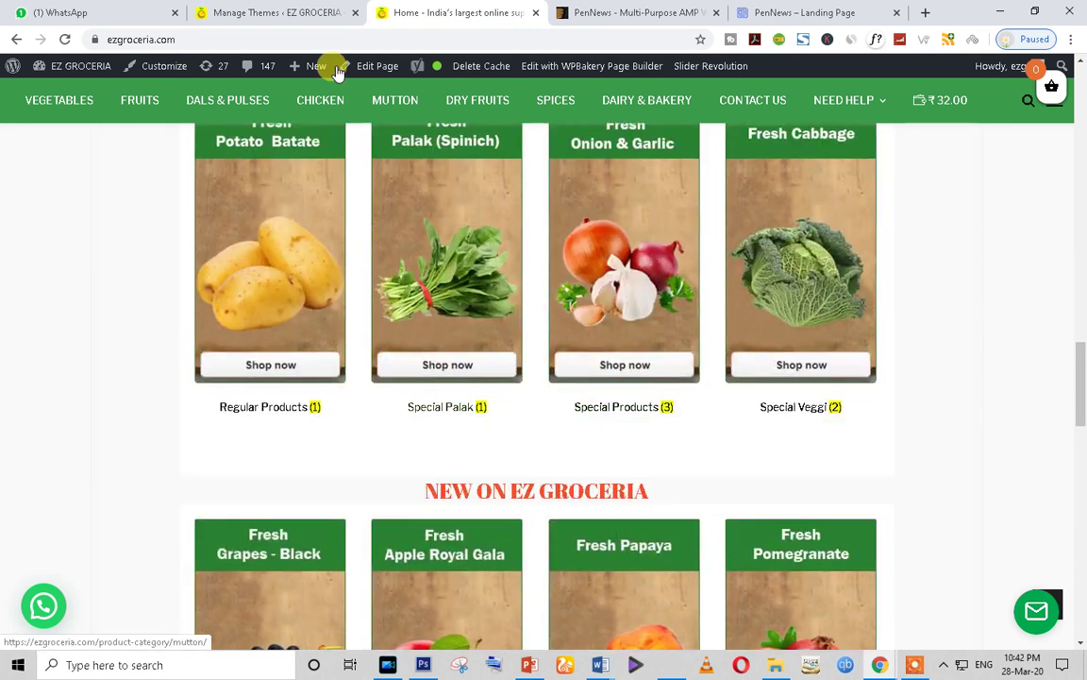
{"action": "left_click", "coordinate": [281, 8]}
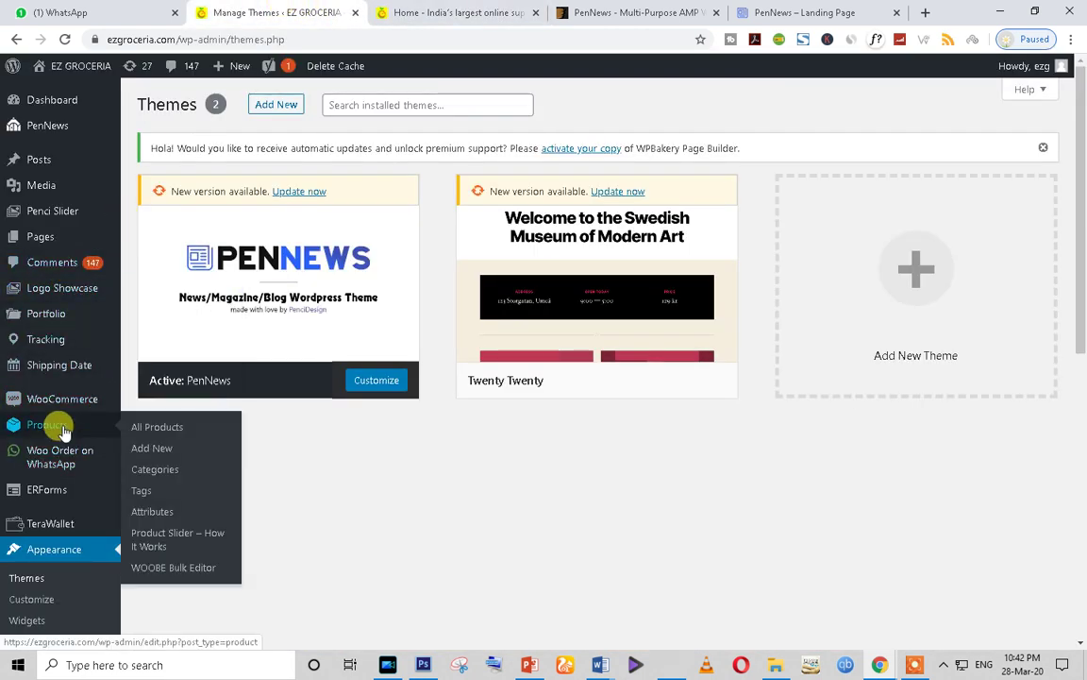
Open the WooCommerce Orders list.
{"action": "mouse_move", "coordinate": [75, 406]}
{"action": "left_click", "coordinate": [143, 404]}
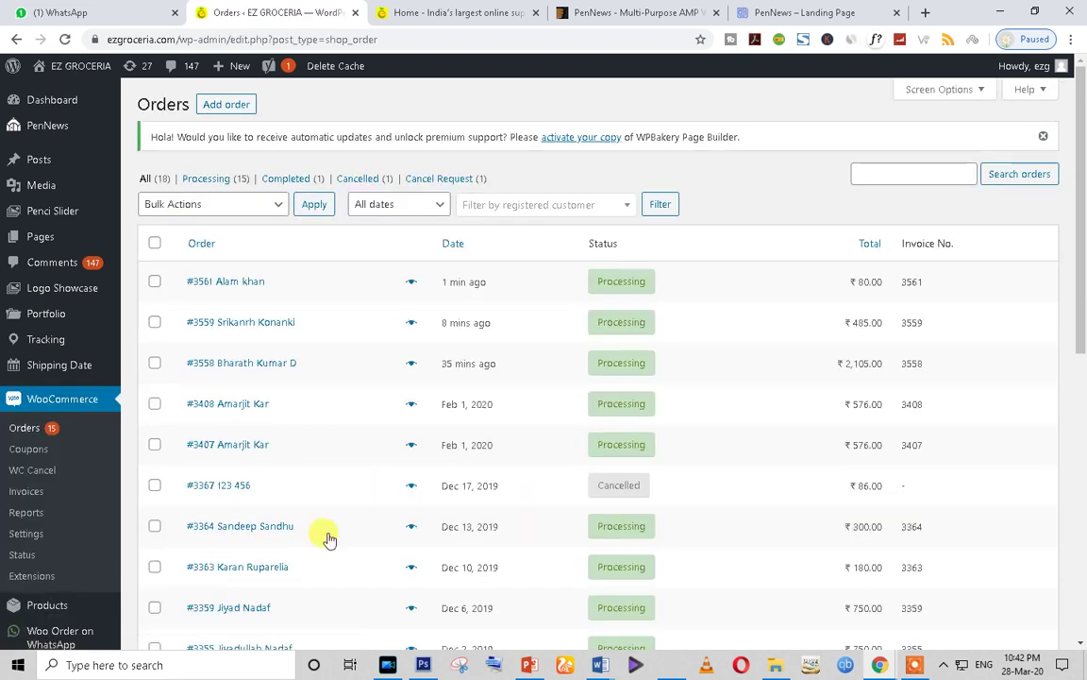
{"action": "scroll", "coordinate": [1026, 238], "scroll_direction": "down", "scroll_amount": 5}
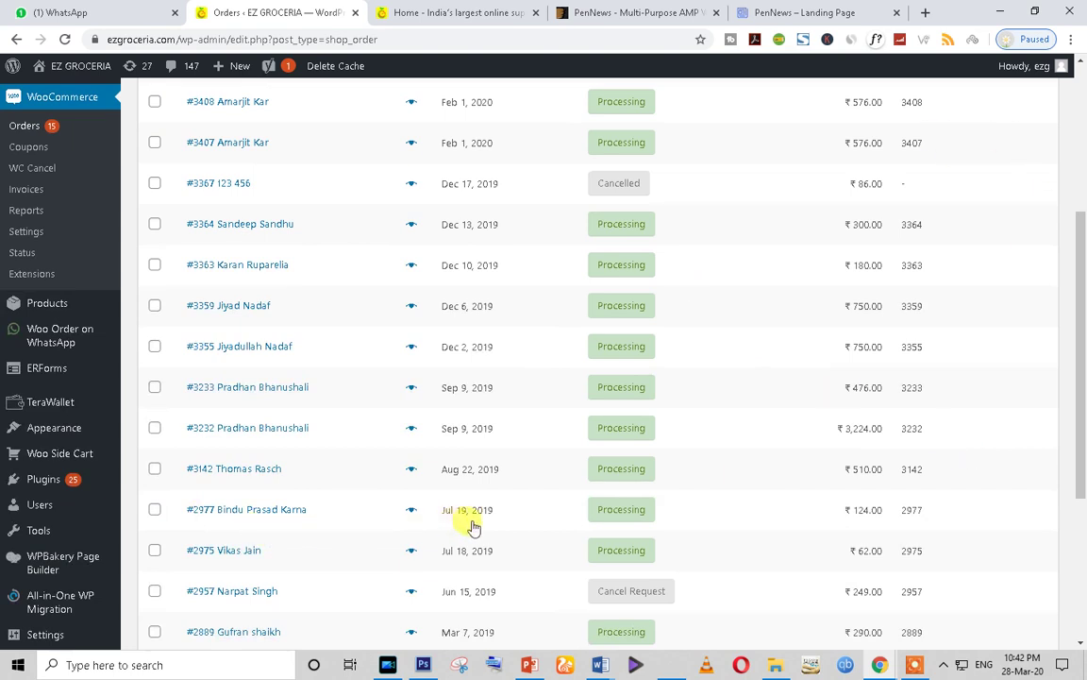
{"action": "scroll", "coordinate": [481, 361], "scroll_direction": "up", "scroll_amount": 5}
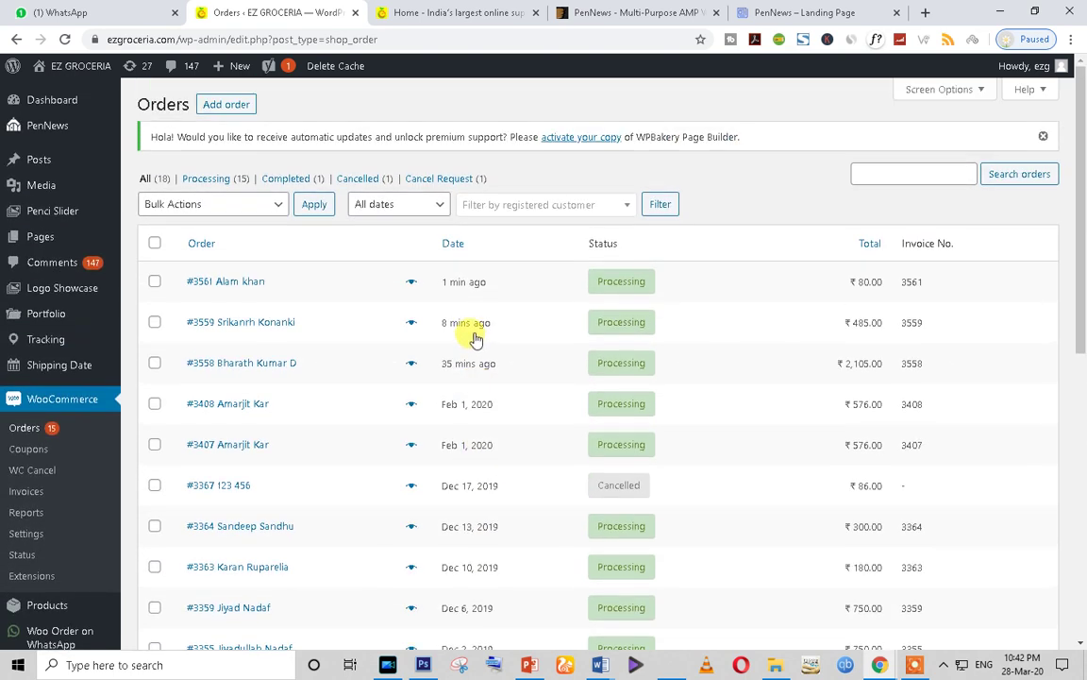
Highlight the second and third orders' ages and the third order's total.
{"action": "left_click_drag", "start_coordinate": [438, 330], "coordinate": [493, 400]}
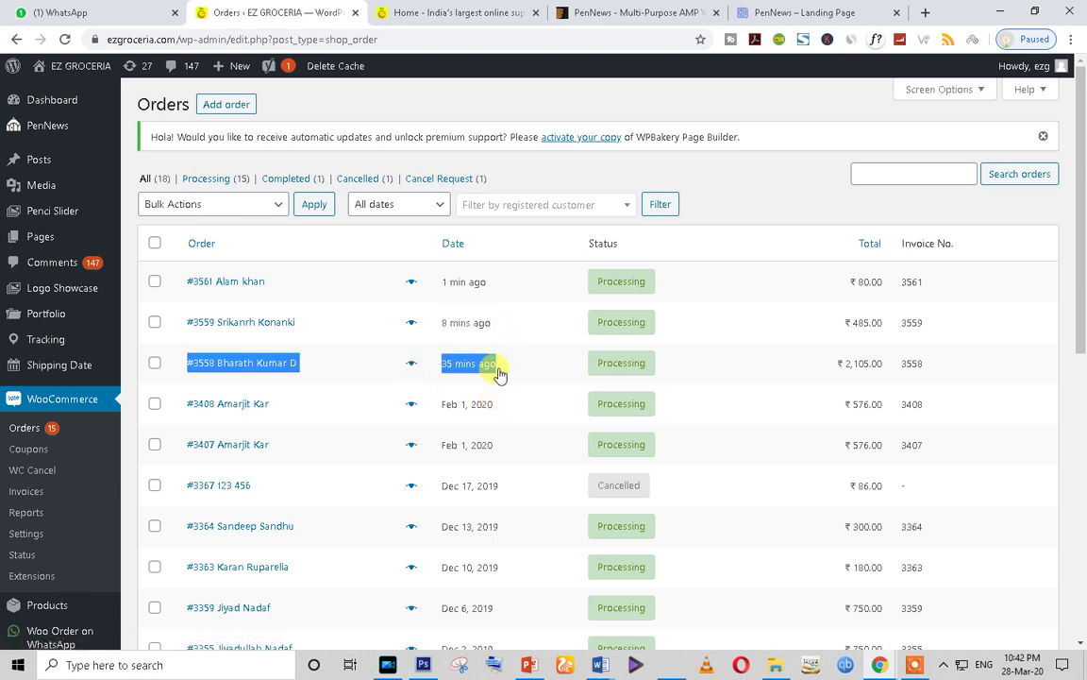
{"action": "left_click", "coordinate": [523, 368]}
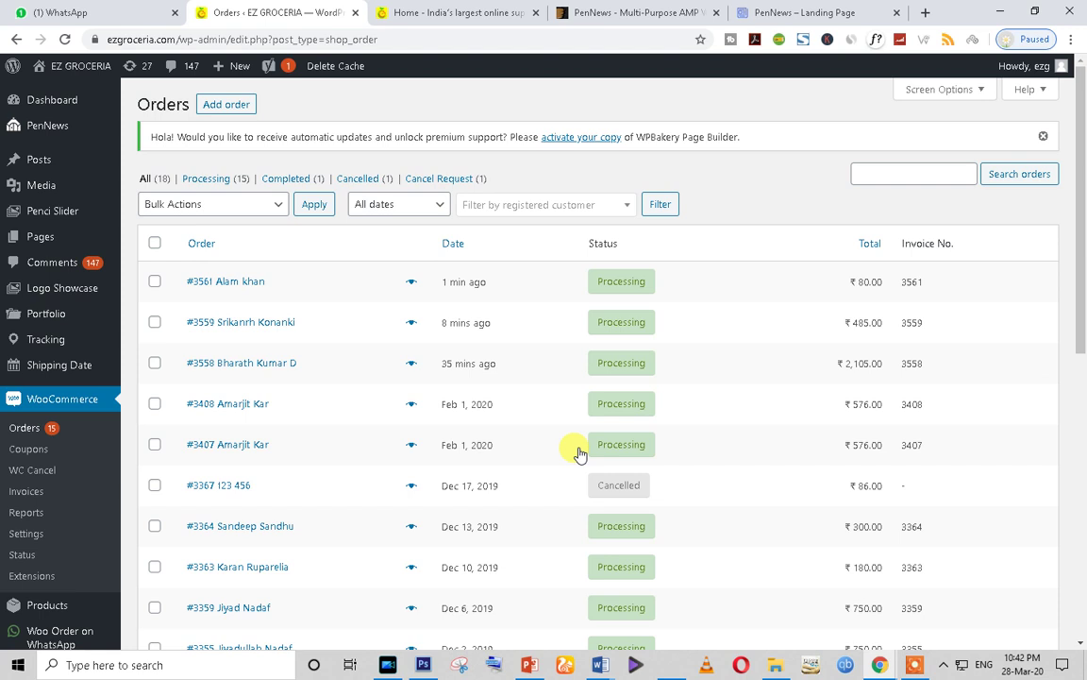
{"action": "triple_click", "coordinate": [493, 366]}
{"action": "left_click_drag", "start_coordinate": [835, 367], "coordinate": [891, 368]}
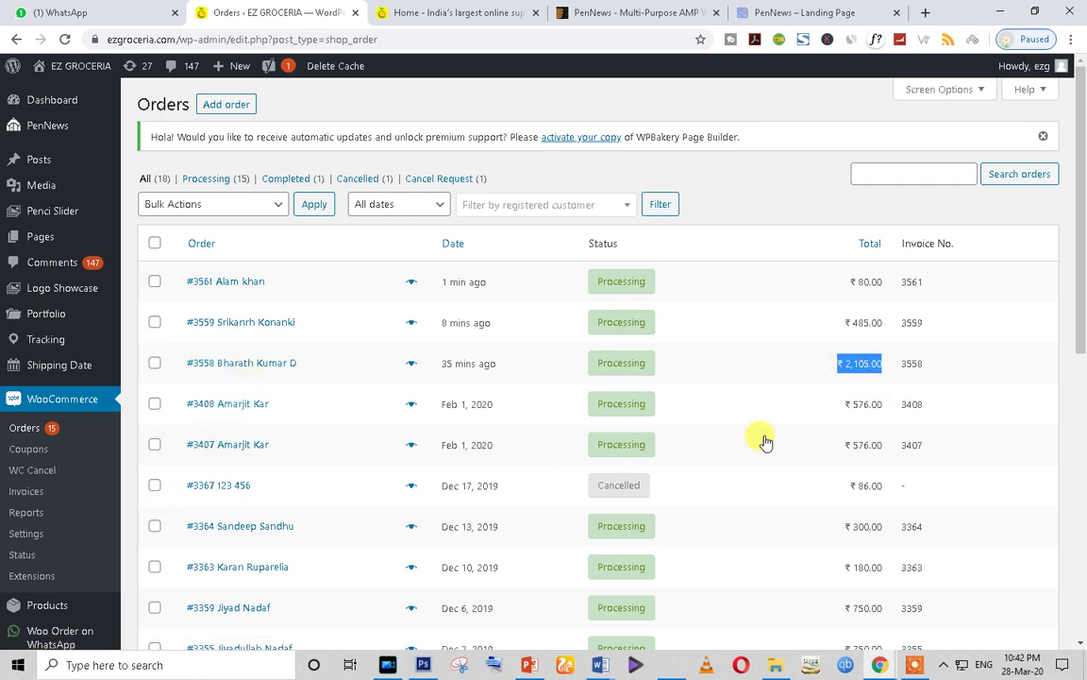
{"action": "scroll", "coordinate": [323, 503], "scroll_direction": "down", "scroll_amount": 4}
{"action": "scroll", "coordinate": [323, 502], "scroll_direction": "up", "scroll_amount": 3}
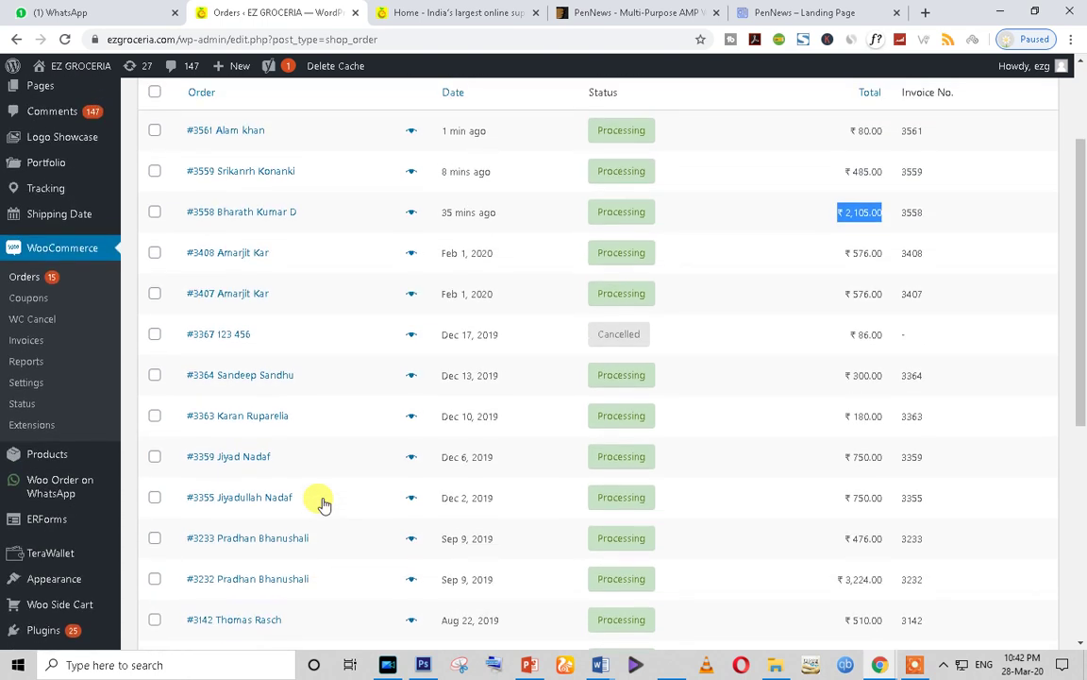
{"action": "scroll", "coordinate": [322, 503], "scroll_direction": "down", "scroll_amount": 2}
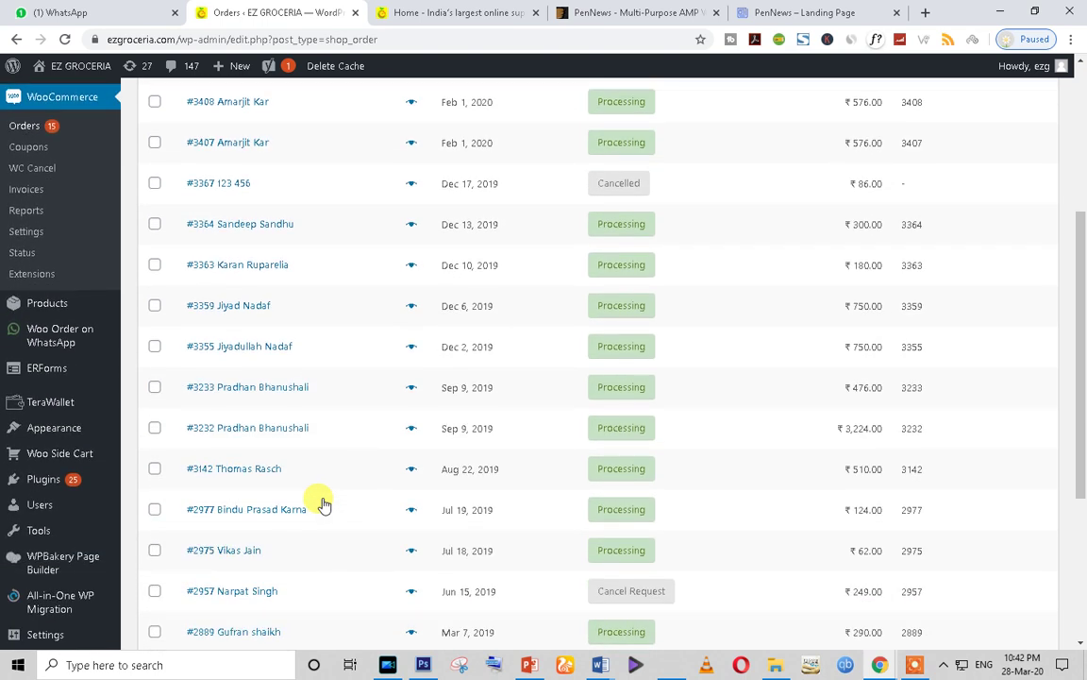
{"action": "mouse_move", "coordinate": [51, 485]}
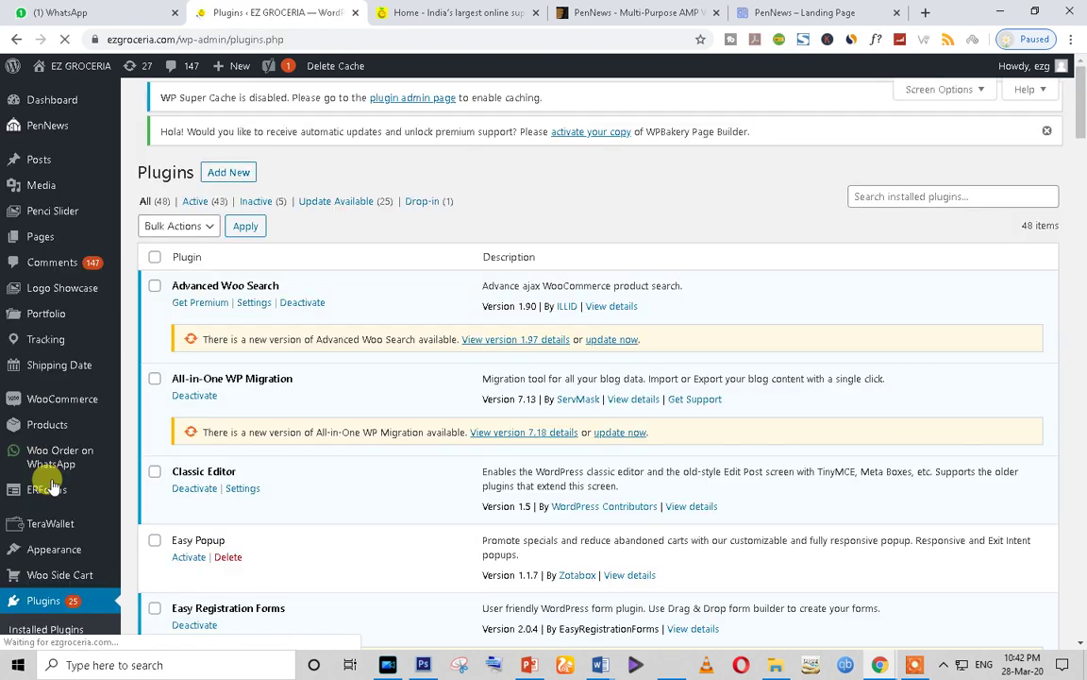
Open the PenNews 6.4 welcome page and view its required plugins, including Contact Form 7.
{"action": "left_click", "coordinate": [45, 132]}
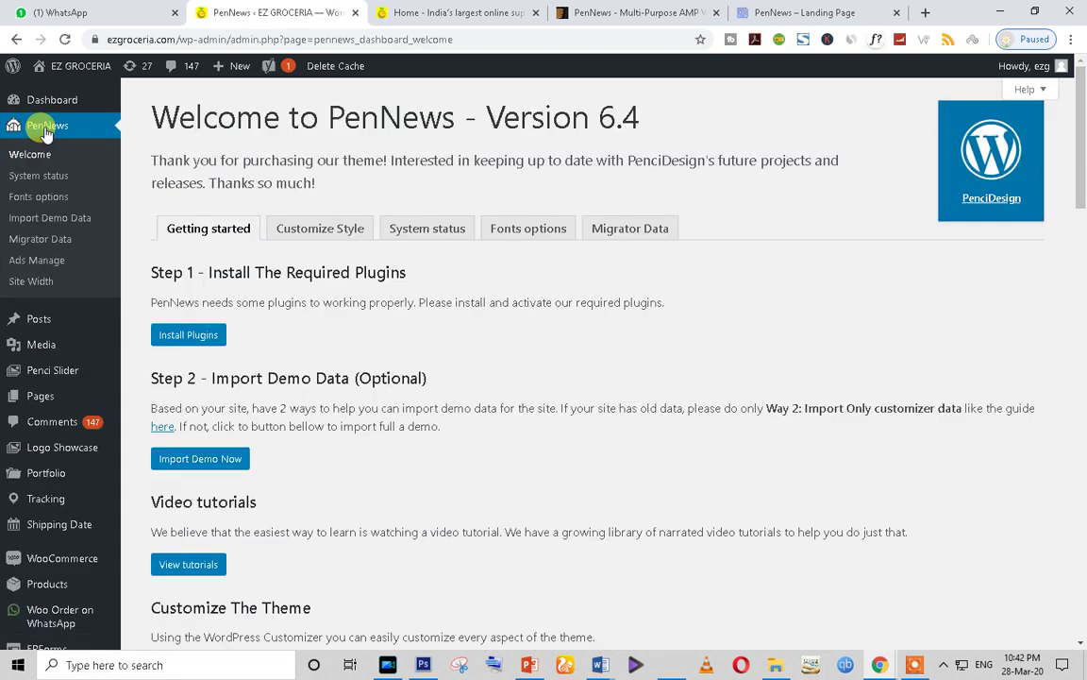
{"action": "left_click", "coordinate": [186, 331]}
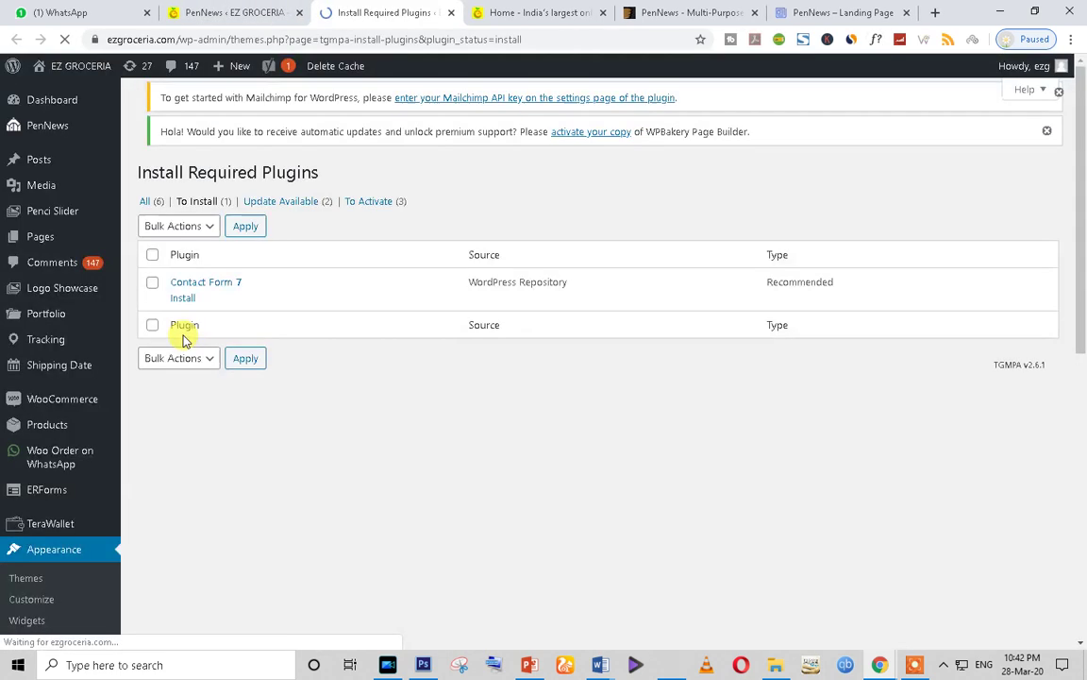
{"action": "left_click", "coordinate": [211, 8]}
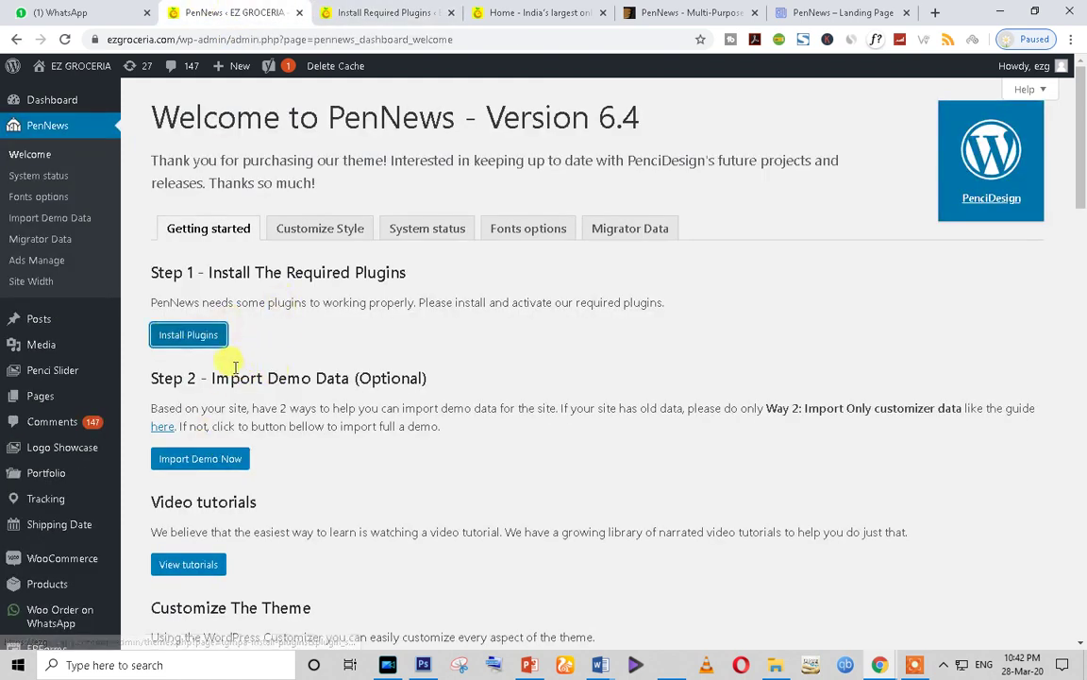
{"action": "left_click", "coordinate": [335, 11]}
{"action": "left_click", "coordinate": [236, 9]}
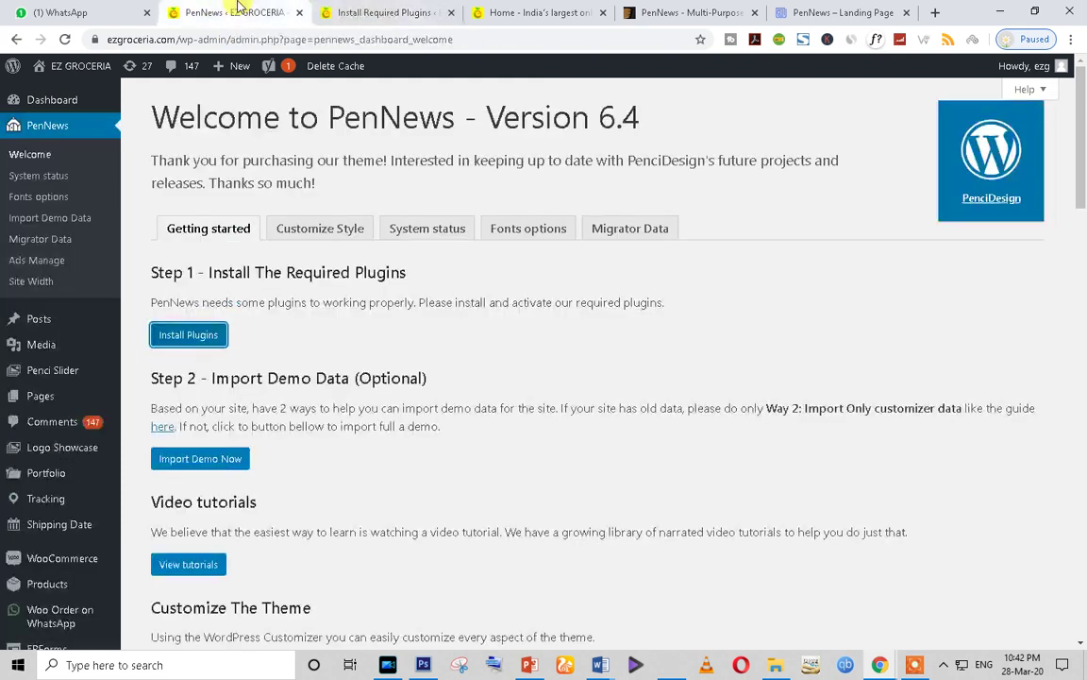
{"action": "scroll", "coordinate": [377, 543], "scroll_direction": "down", "scroll_amount": 2}
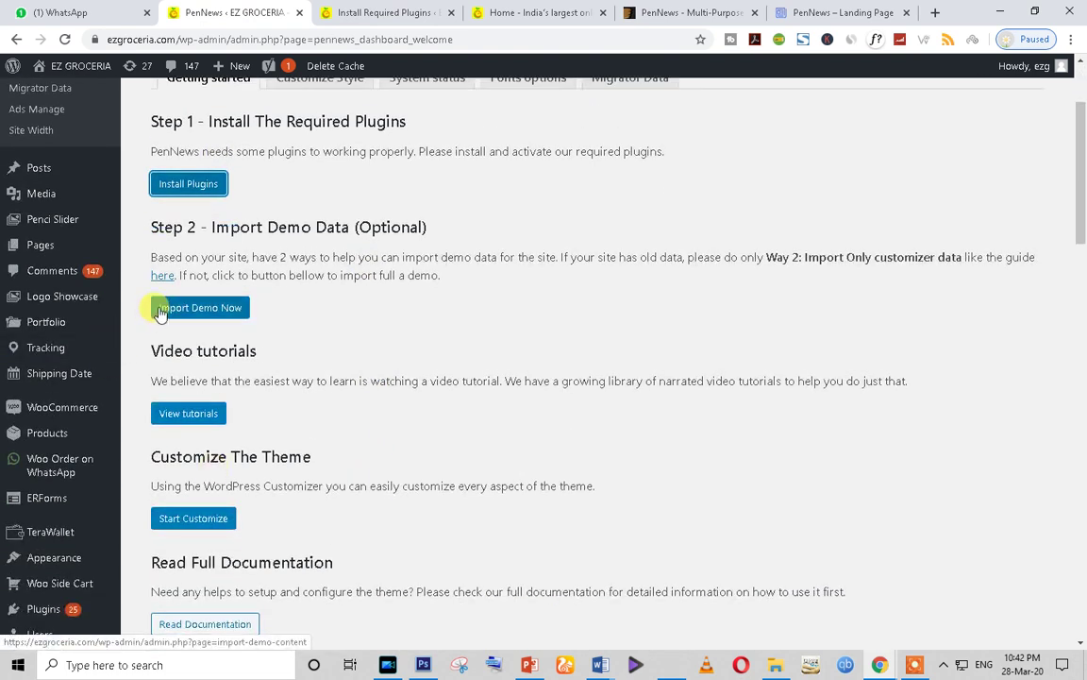
{"action": "left_click", "coordinate": [53, 351]}
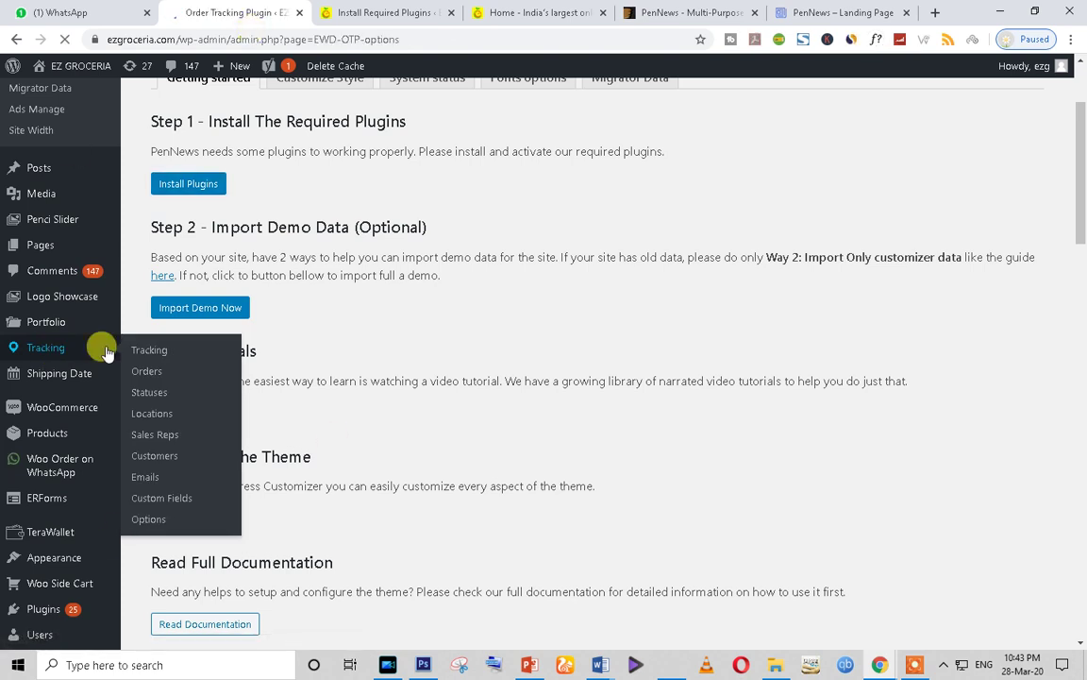
Scroll through the Tracking settings, then view All Logo Showcase's four Free Delivery logos.
{"action": "scroll", "coordinate": [498, 461], "scroll_direction": "down", "scroll_amount": 5}
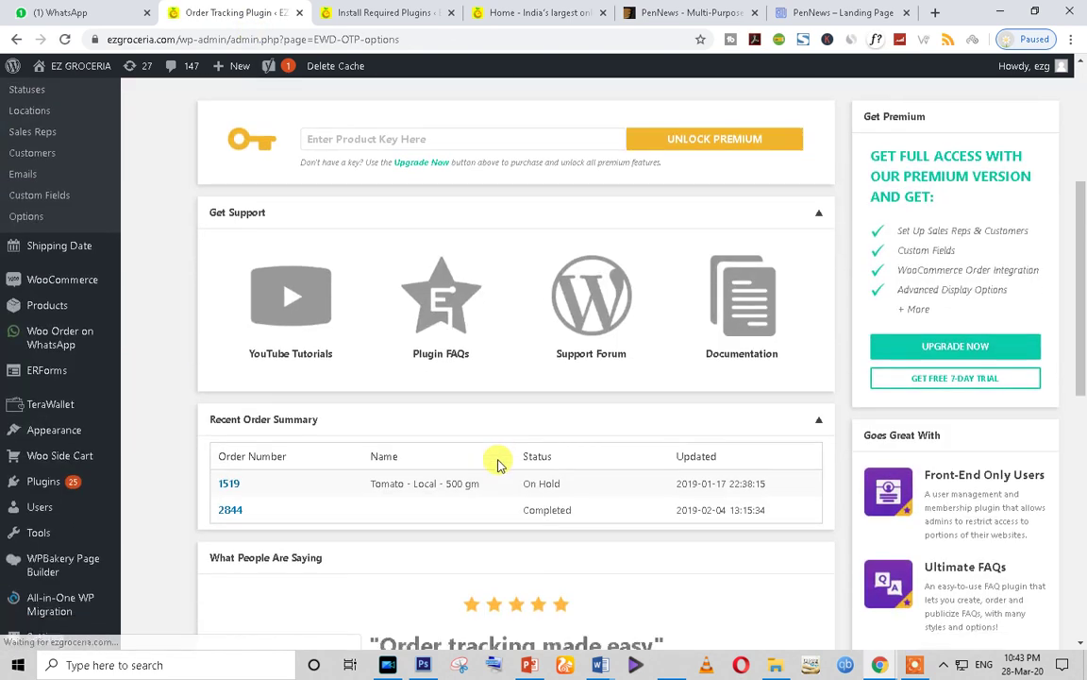
{"action": "scroll", "coordinate": [497, 462], "scroll_direction": "down", "scroll_amount": 2}
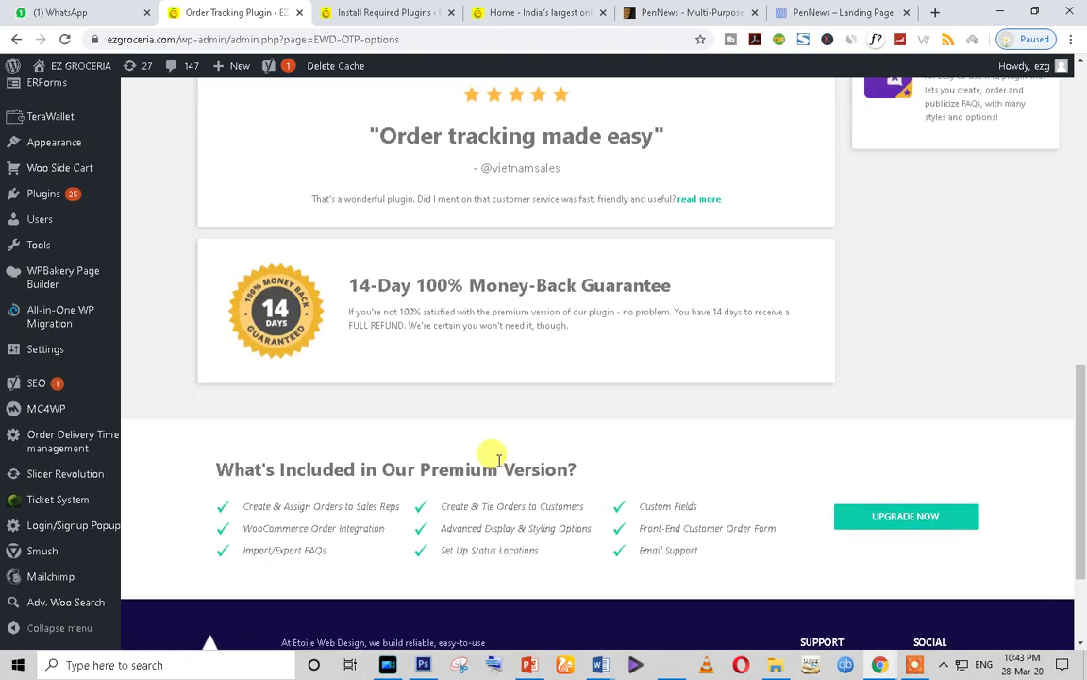
{"action": "scroll", "coordinate": [497, 462], "scroll_direction": "up", "scroll_amount": 6}
{"action": "scroll", "coordinate": [85, 416], "scroll_direction": "up", "scroll_amount": 3}
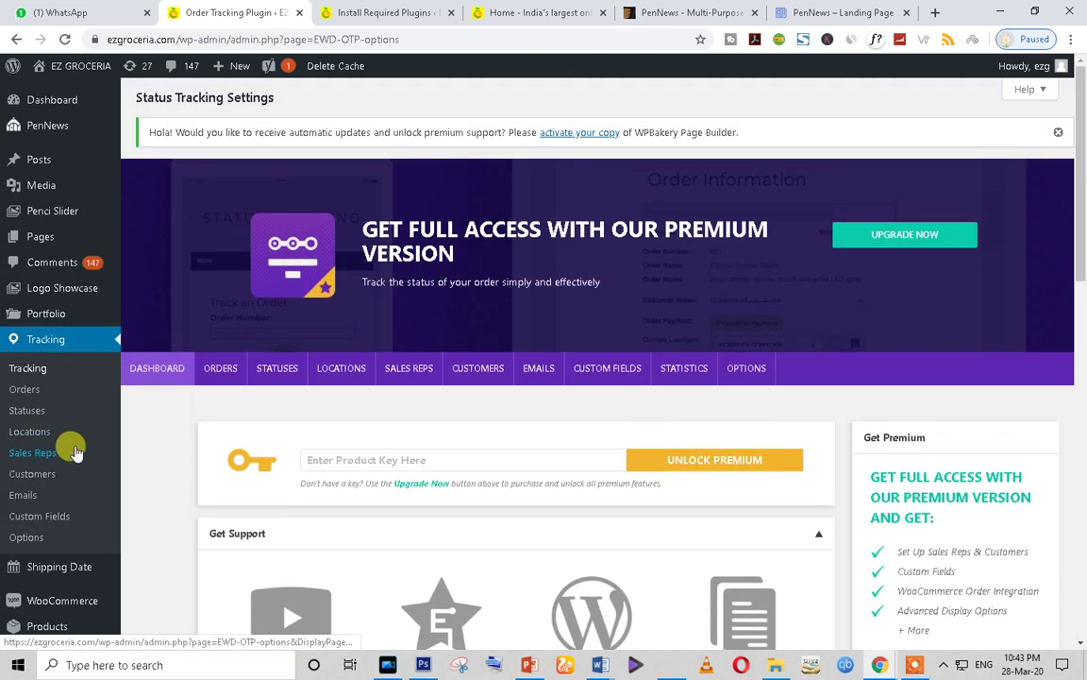
{"action": "left_click", "coordinate": [37, 292]}
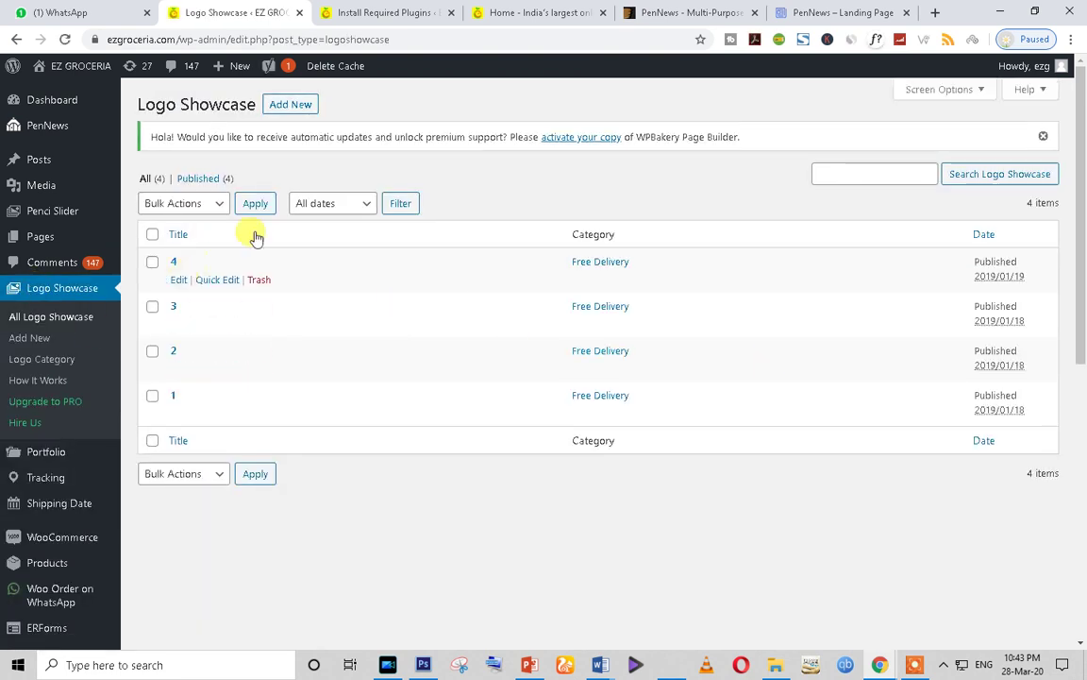
{"action": "left_click", "coordinate": [387, 12]}
Browse the EZ Groceria storefront home page and confirm the header search box shows no placeholder.
{"action": "left_click", "coordinate": [517, 12]}
{"action": "scroll", "coordinate": [462, 410], "scroll_direction": "up", "scroll_amount": 15}
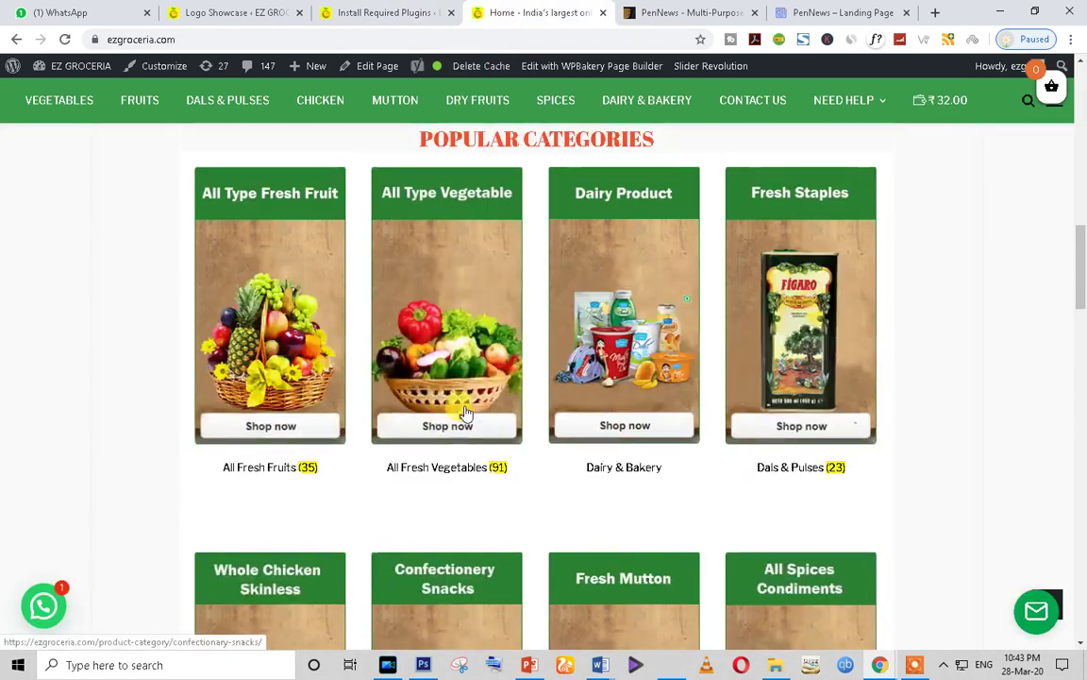
{"action": "scroll", "coordinate": [465, 410], "scroll_direction": "down", "scroll_amount": 3}
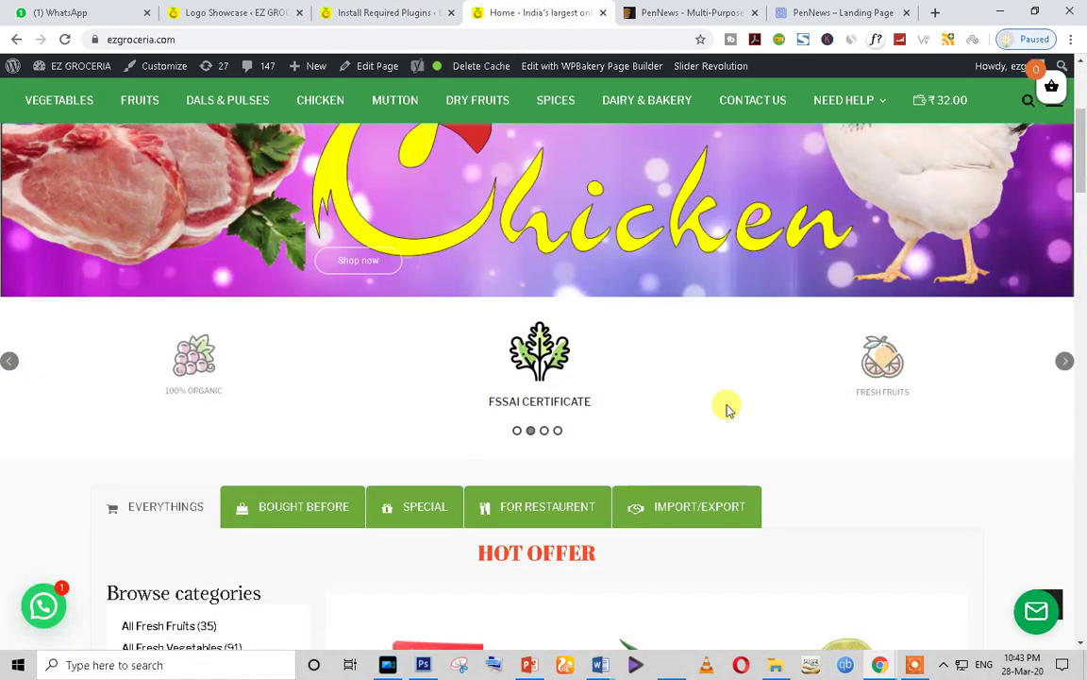
{"action": "scroll", "coordinate": [278, 382], "scroll_direction": "up", "scroll_amount": 3}
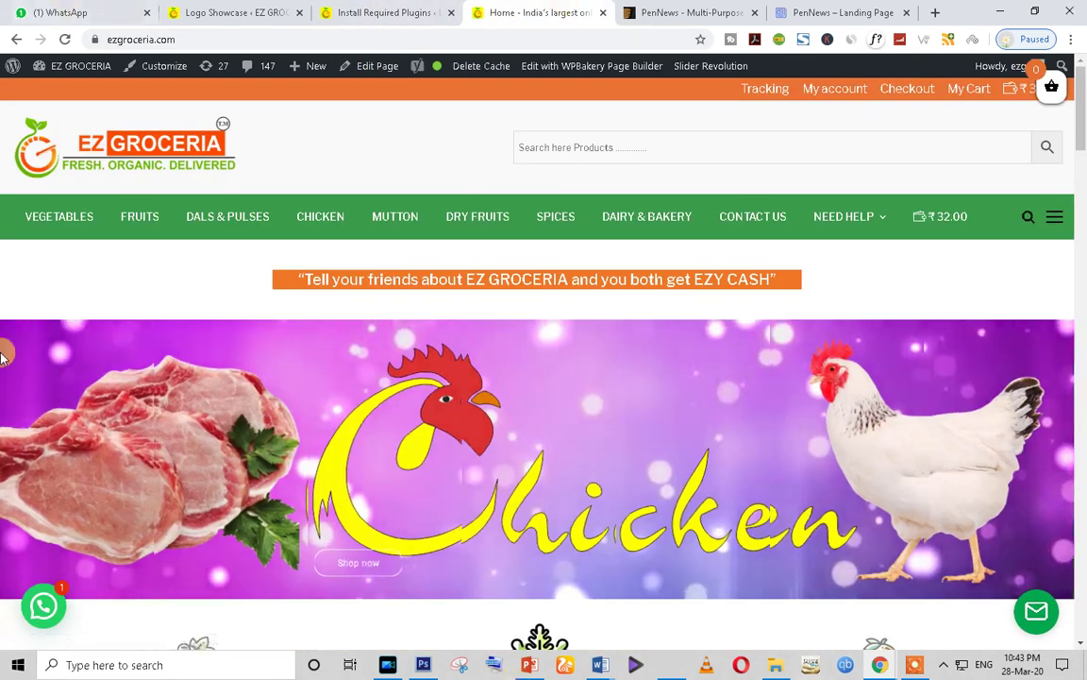
{"action": "scroll", "coordinate": [550, 382], "scroll_direction": "down", "scroll_amount": 3}
{"action": "scroll", "coordinate": [550, 383], "scroll_direction": "down", "scroll_amount": 4}
{"action": "scroll", "coordinate": [550, 381], "scroll_direction": "up", "scroll_amount": 7}
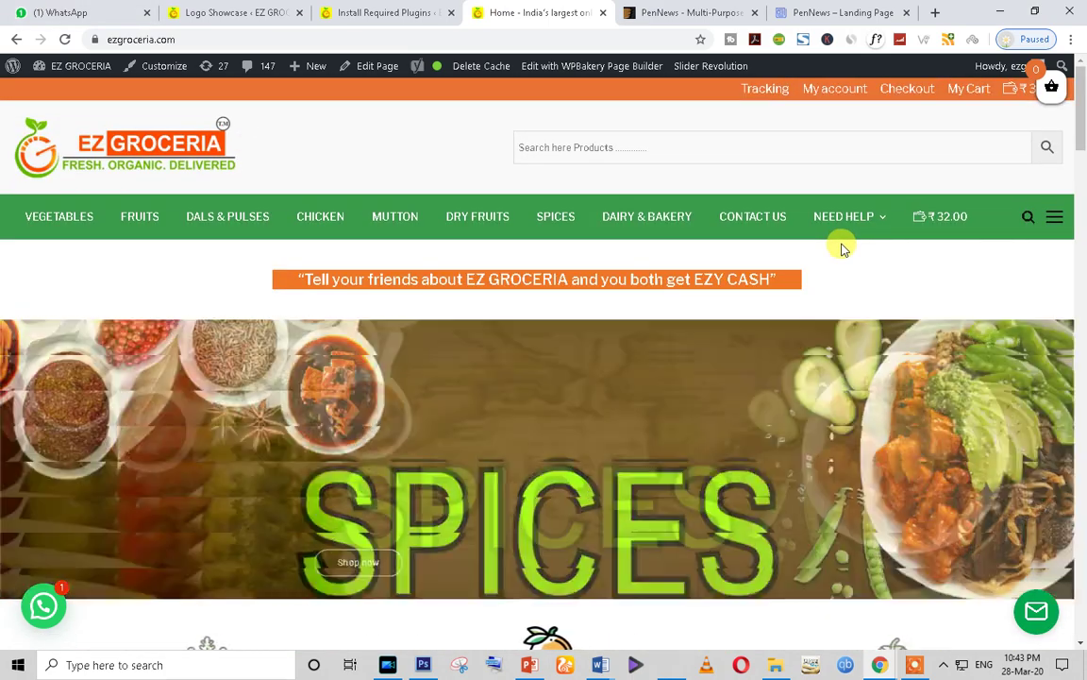
{"action": "scroll", "coordinate": [723, 431], "scroll_direction": "down", "scroll_amount": 4}
{"action": "scroll", "coordinate": [723, 432], "scroll_direction": "up", "scroll_amount": 3}
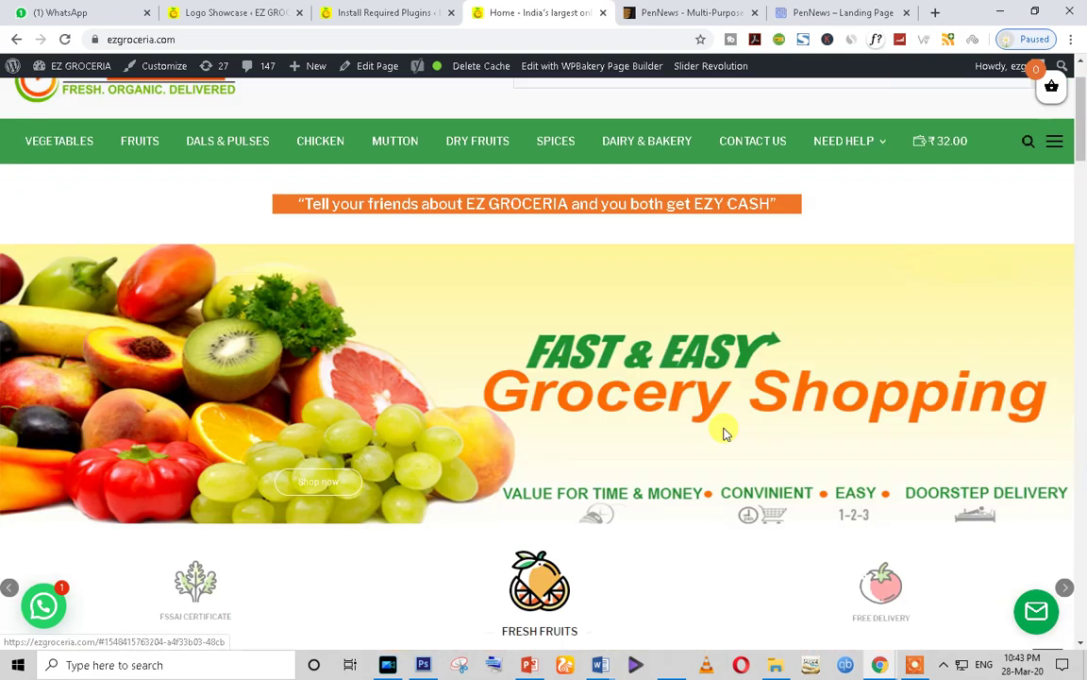
{"action": "scroll", "coordinate": [368, 312], "scroll_direction": "up", "scroll_amount": 1}
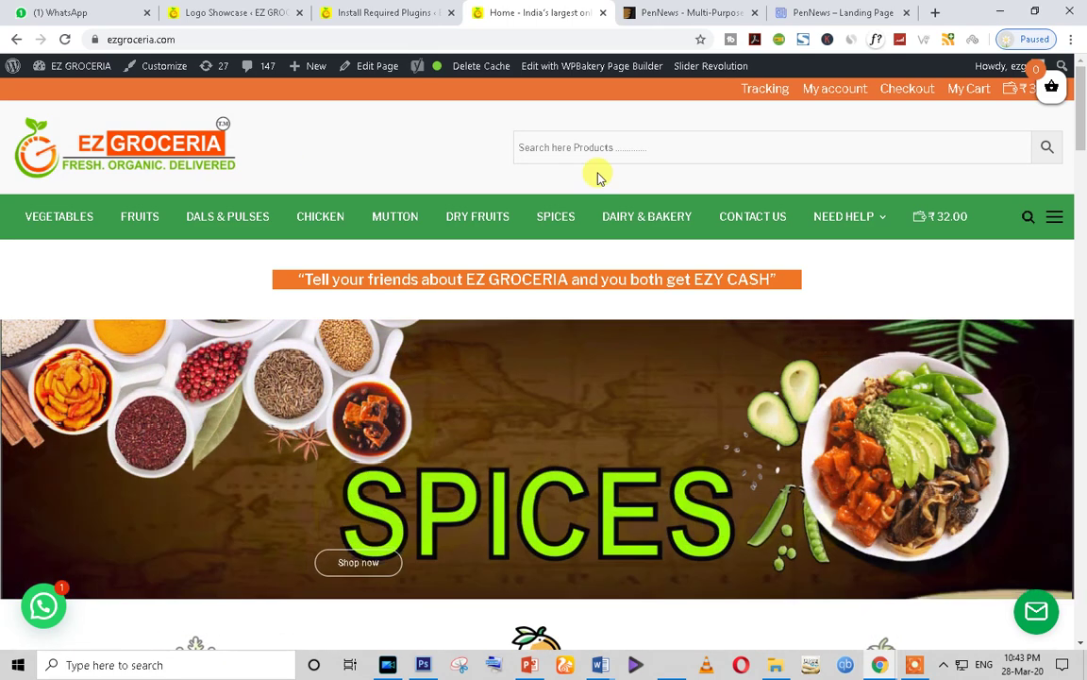
{"action": "left_click", "coordinate": [597, 150]}
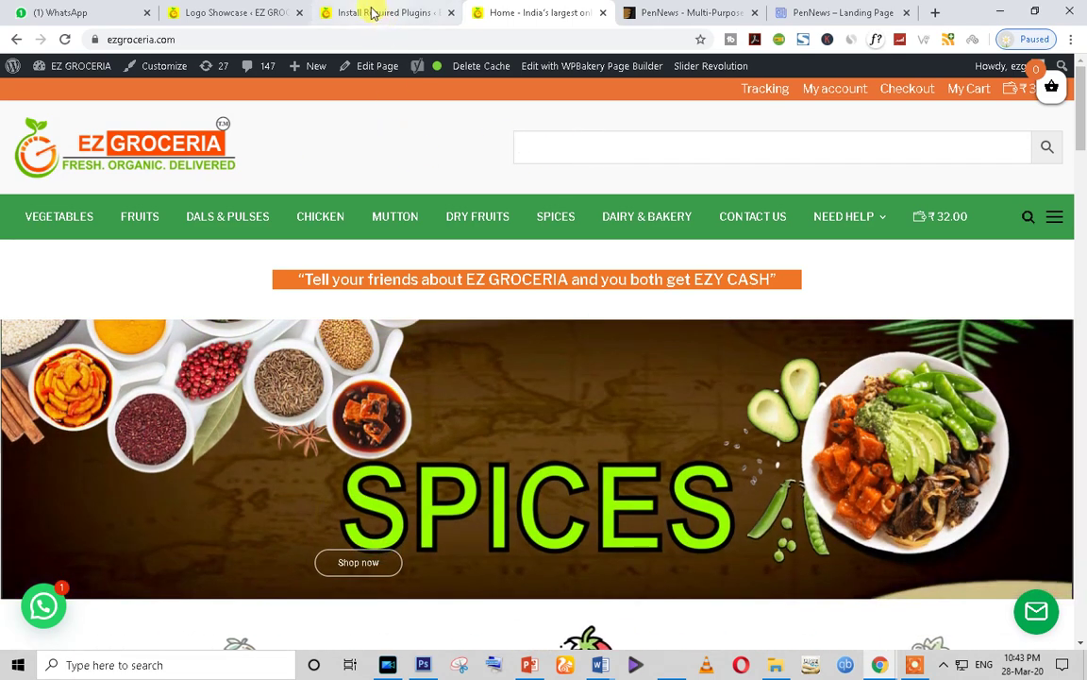
{"action": "left_click", "coordinate": [416, 12]}
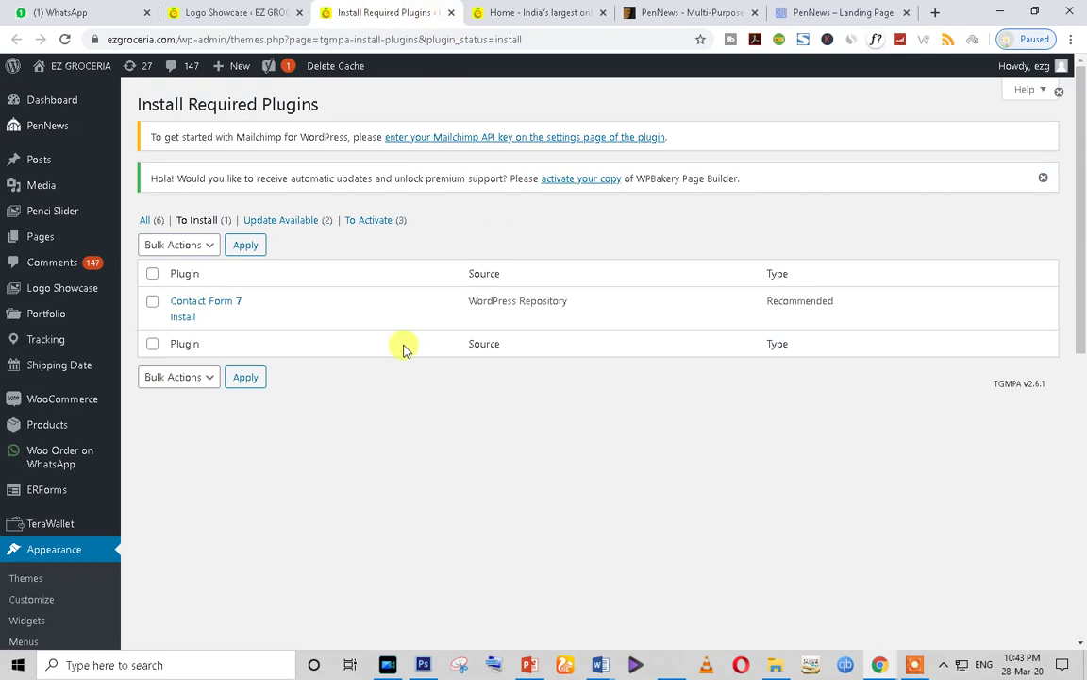
Leave the Install Required Plugins page for the admin Dashboard.
{"action": "mouse_move", "coordinate": [91, 406]}
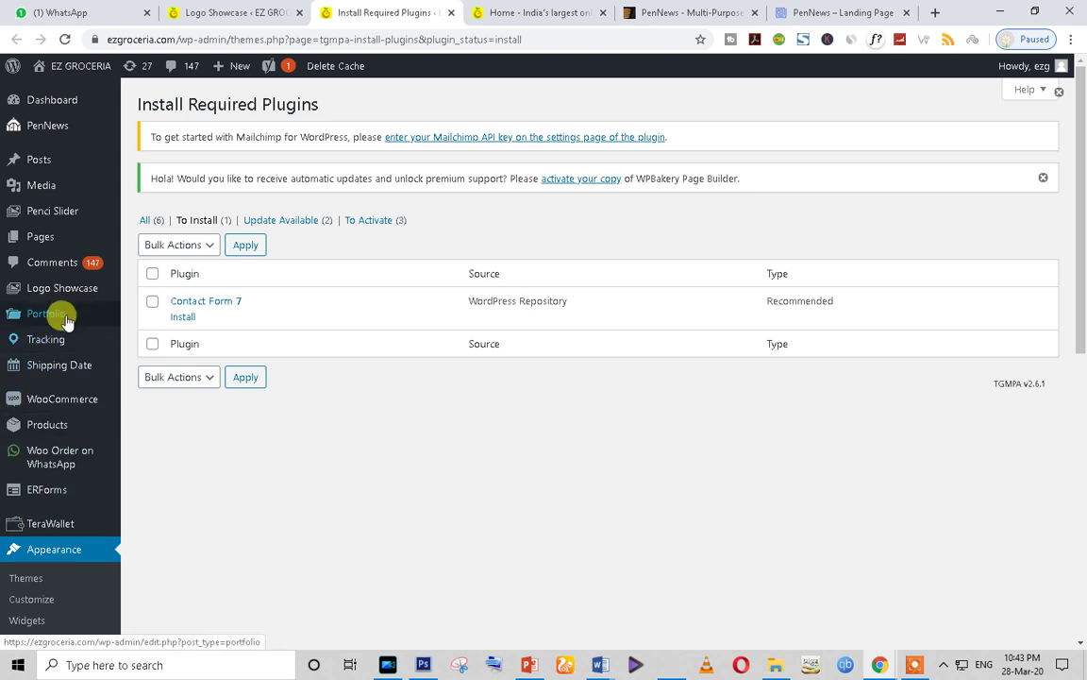
{"action": "scroll", "coordinate": [75, 473], "scroll_direction": "down", "scroll_amount": 3}
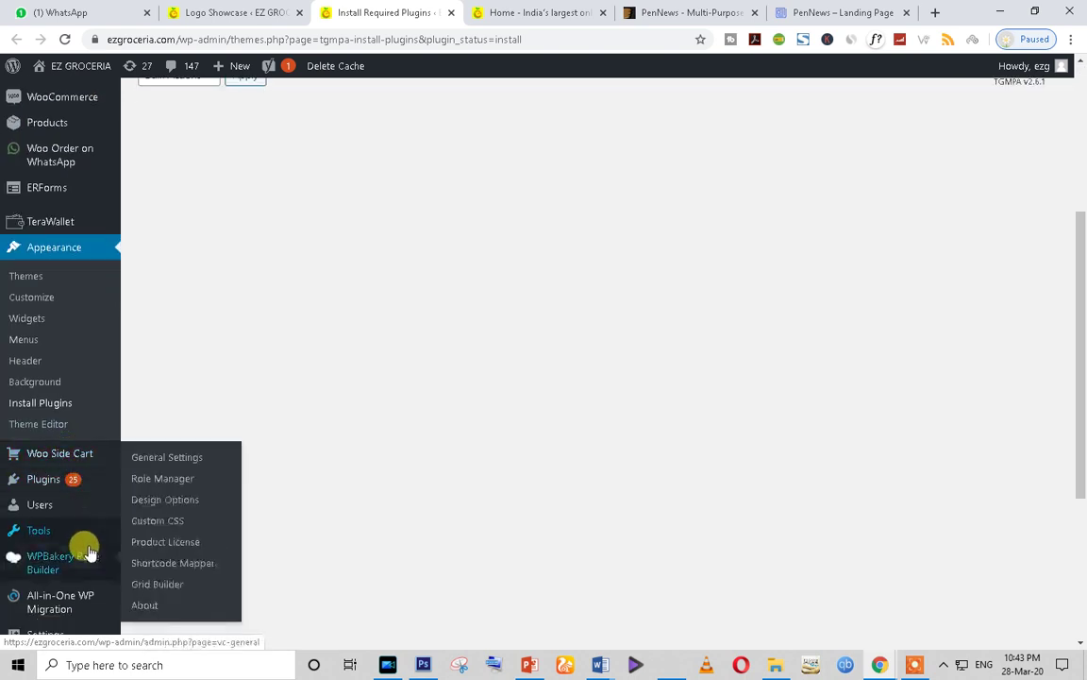
{"action": "scroll", "coordinate": [85, 542], "scroll_direction": "up", "scroll_amount": 3}
{"action": "scroll", "coordinate": [71, 413], "scroll_direction": "down", "scroll_amount": 5}
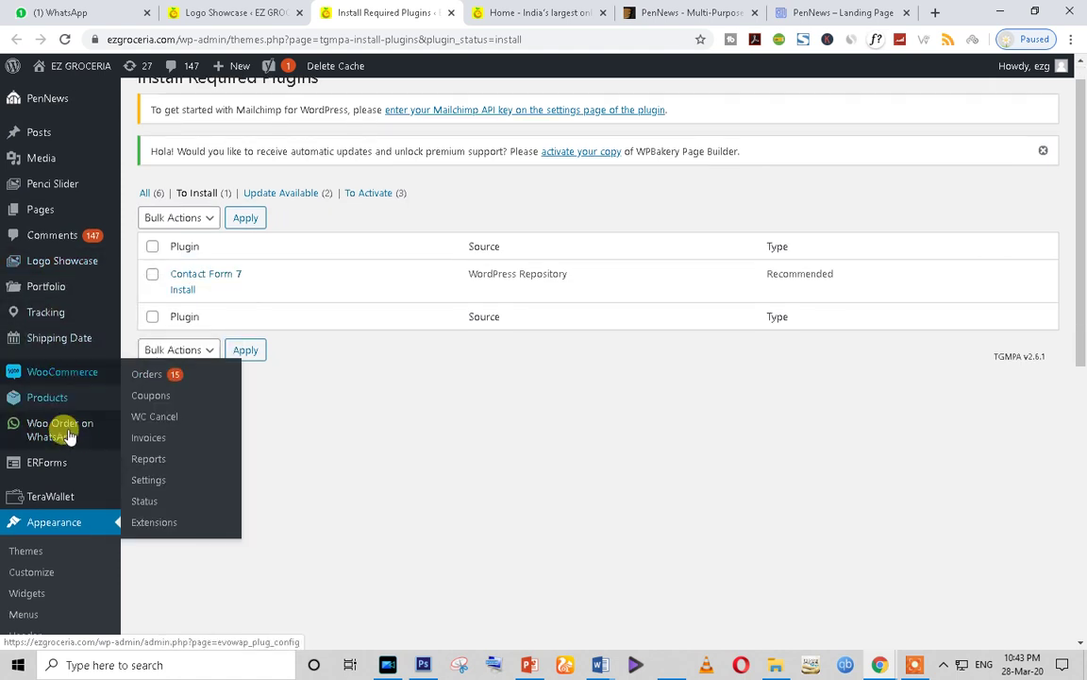
{"action": "scroll", "coordinate": [73, 550], "scroll_direction": "up", "scroll_amount": 5}
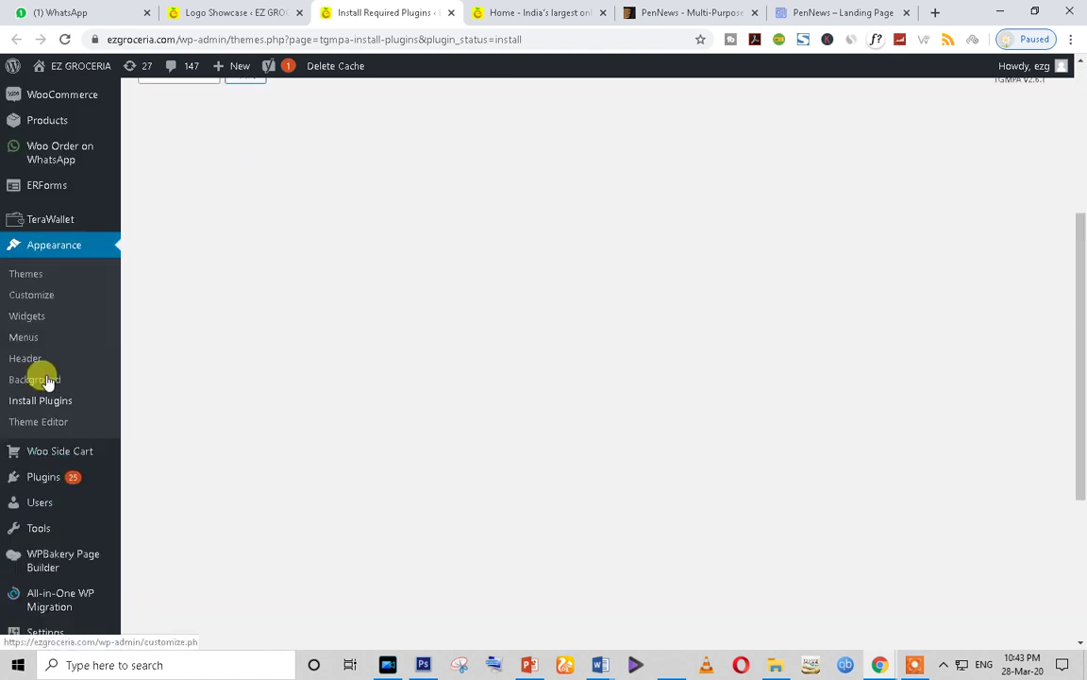
{"action": "left_click", "coordinate": [52, 100]}
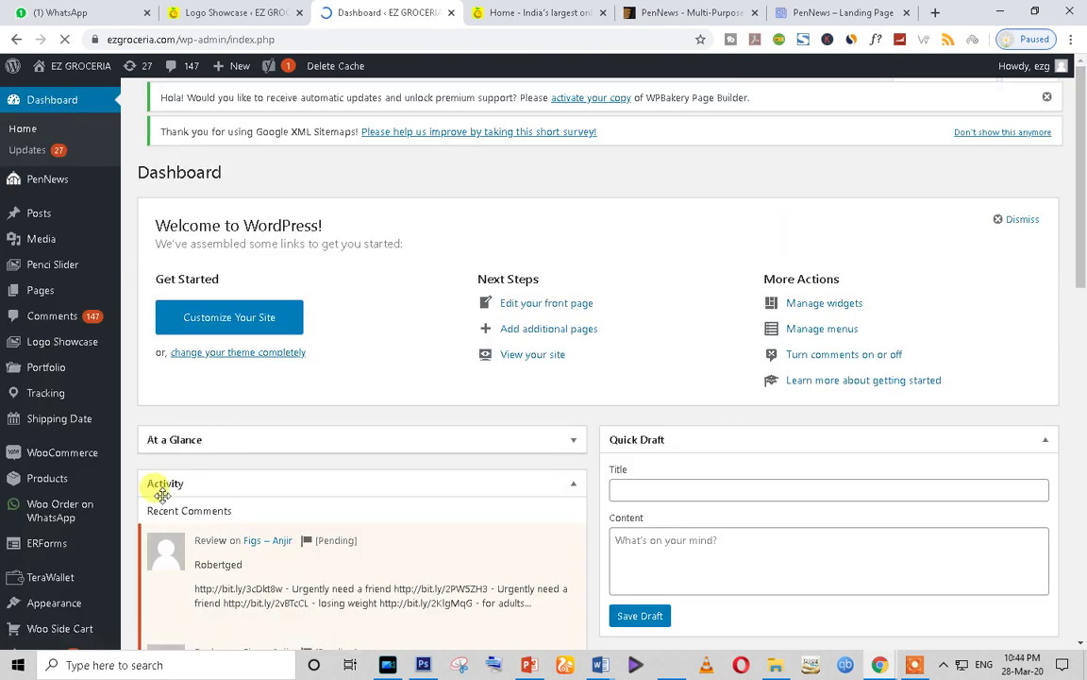
{"action": "scroll", "coordinate": [28, 415], "scroll_direction": "down", "scroll_amount": 3}
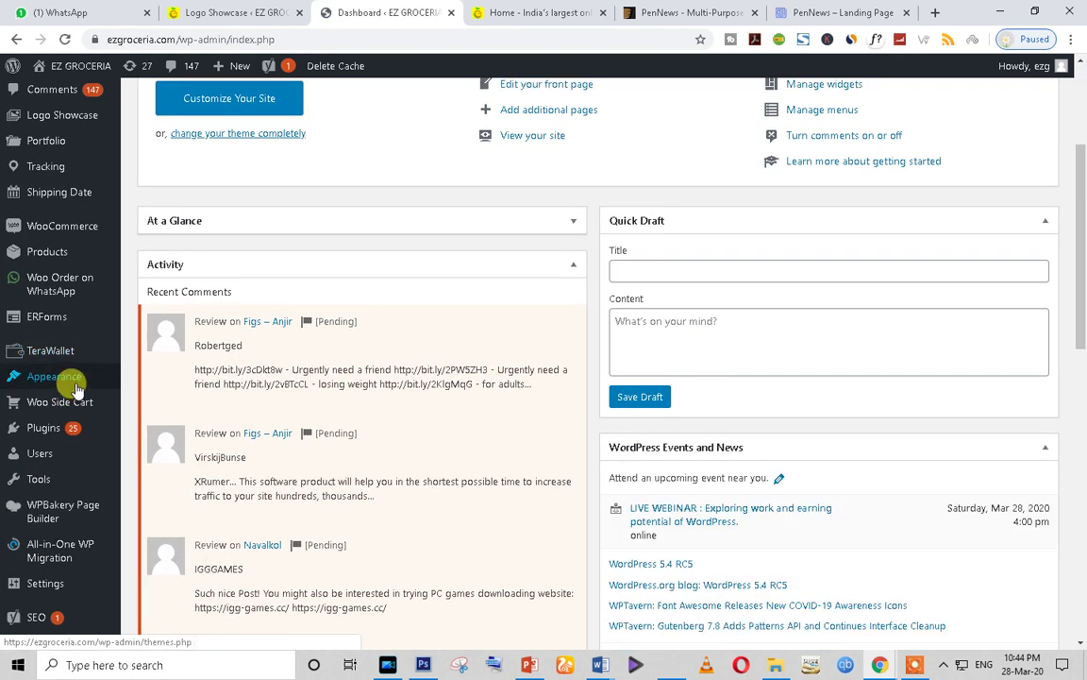
Open the Customizer in a new tab and show Logo and Header Options (Ubuntu, 800, 100 px).
{"action": "mouse_move", "coordinate": [43, 377]}
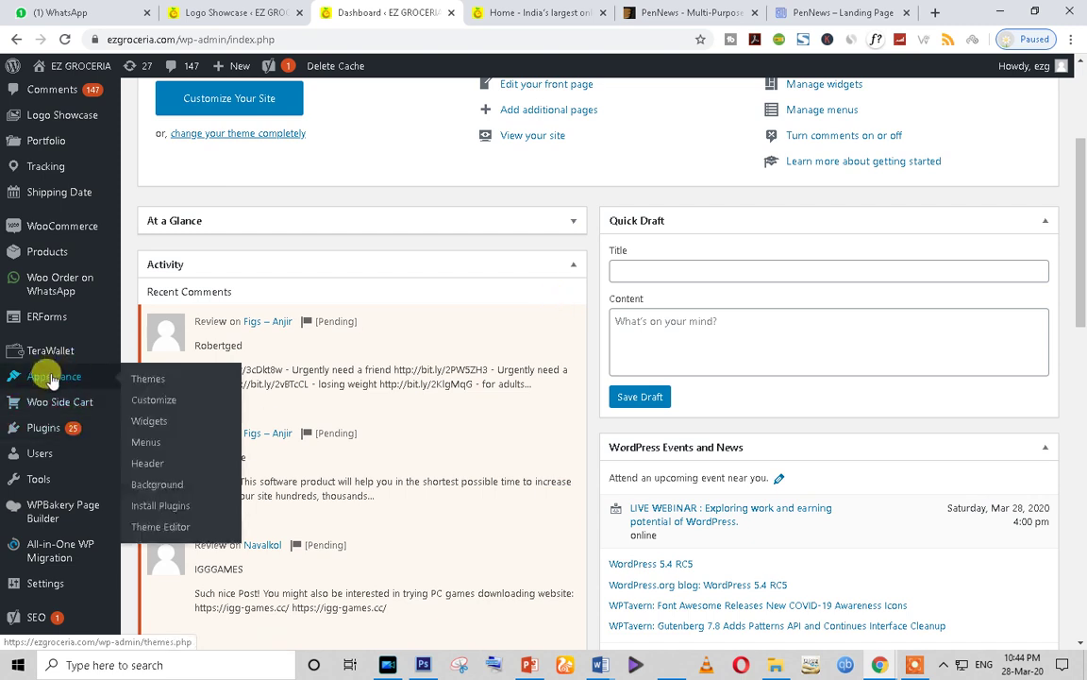
{"action": "middle_click", "coordinate": [149, 406]}
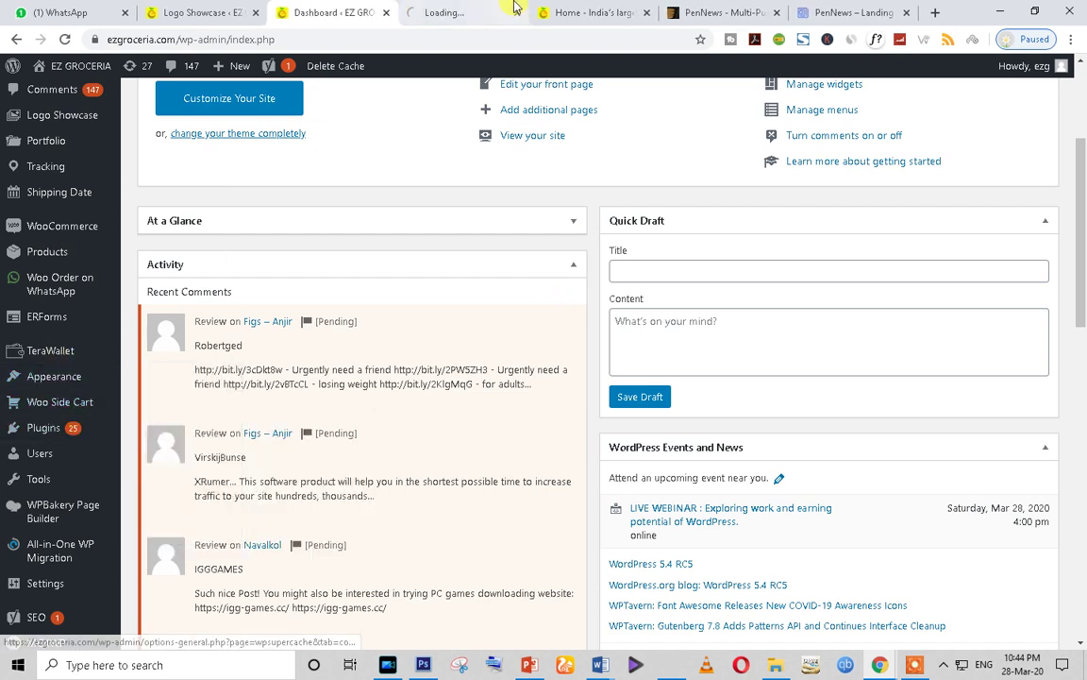
{"action": "left_click", "coordinate": [501, 12]}
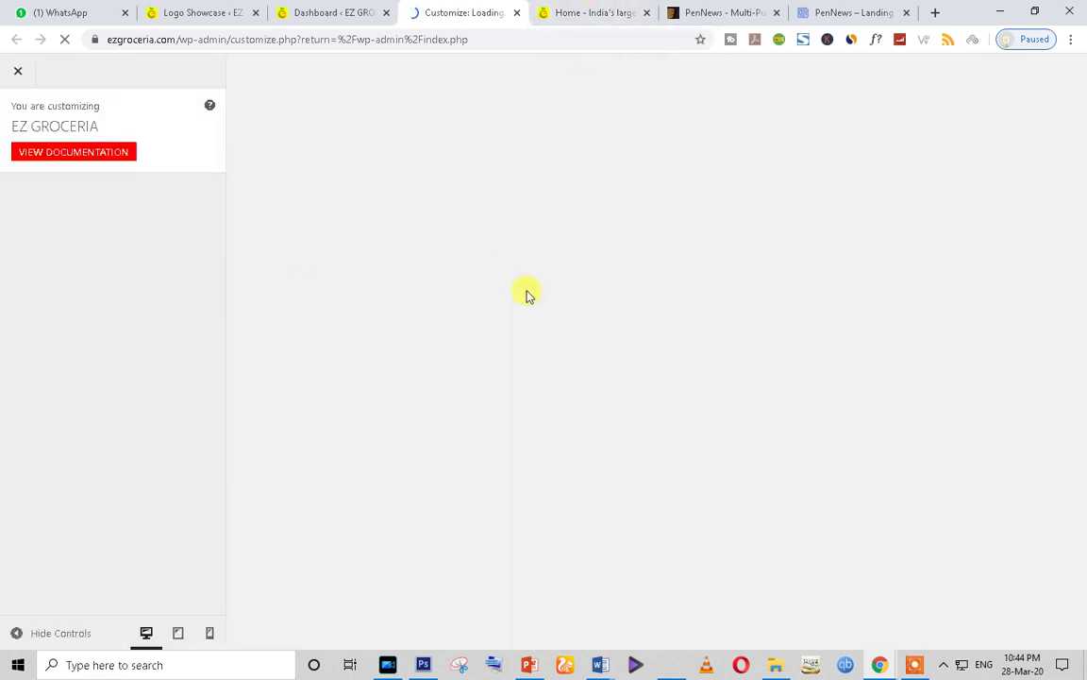
{"action": "left_click", "coordinate": [598, 12]}
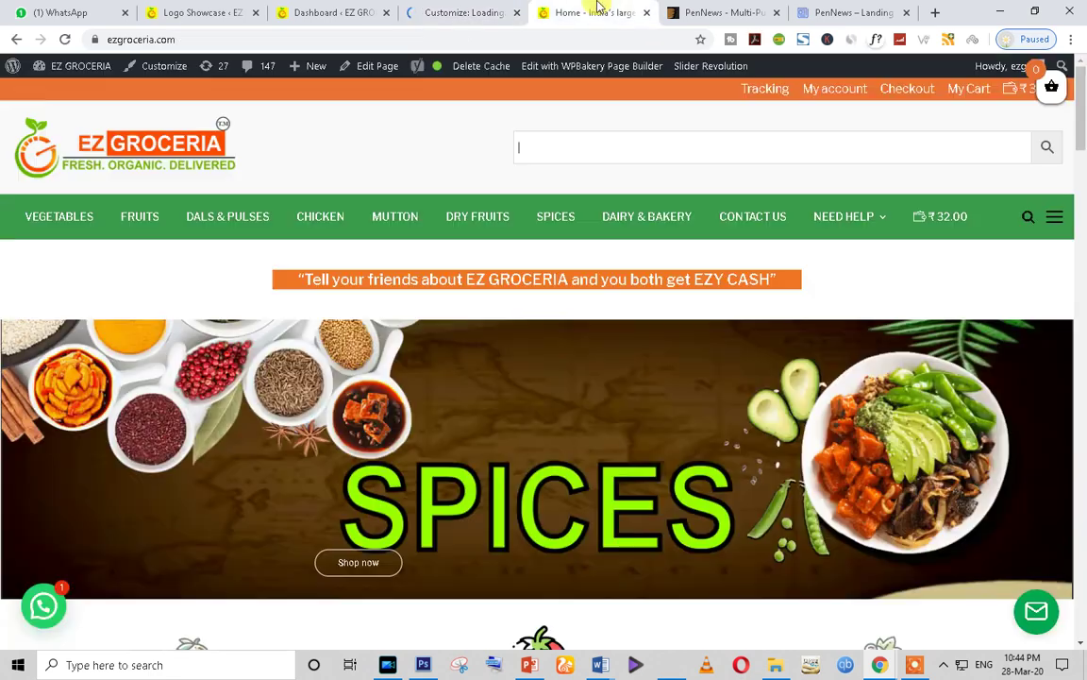
{"action": "left_click", "coordinate": [425, 9]}
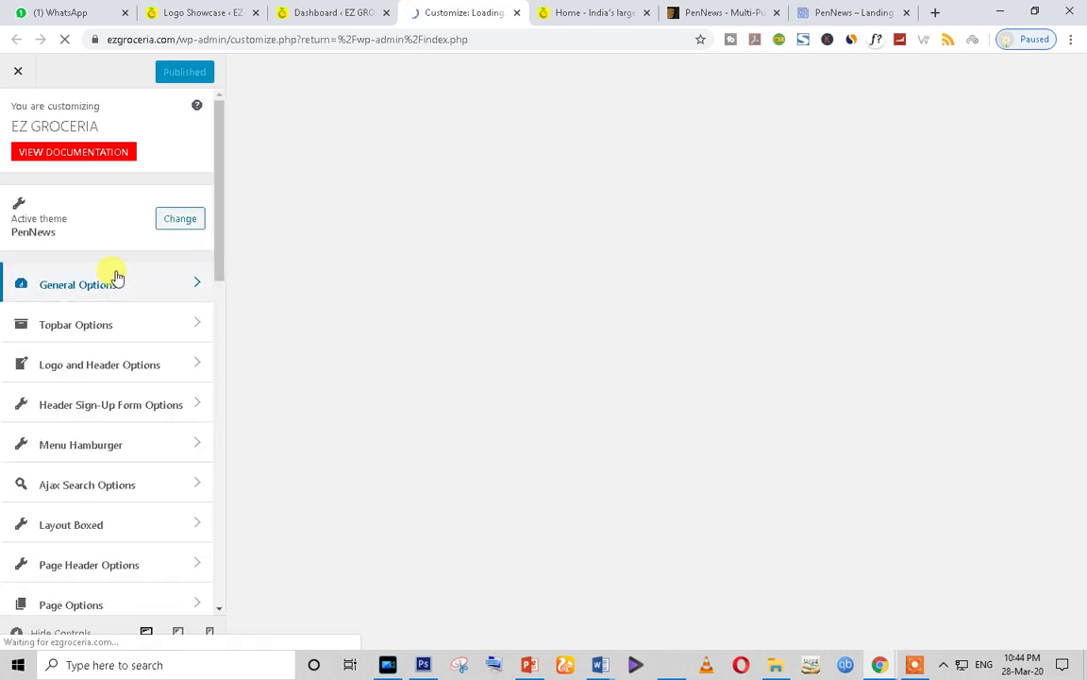
{"action": "left_click", "coordinate": [160, 368]}
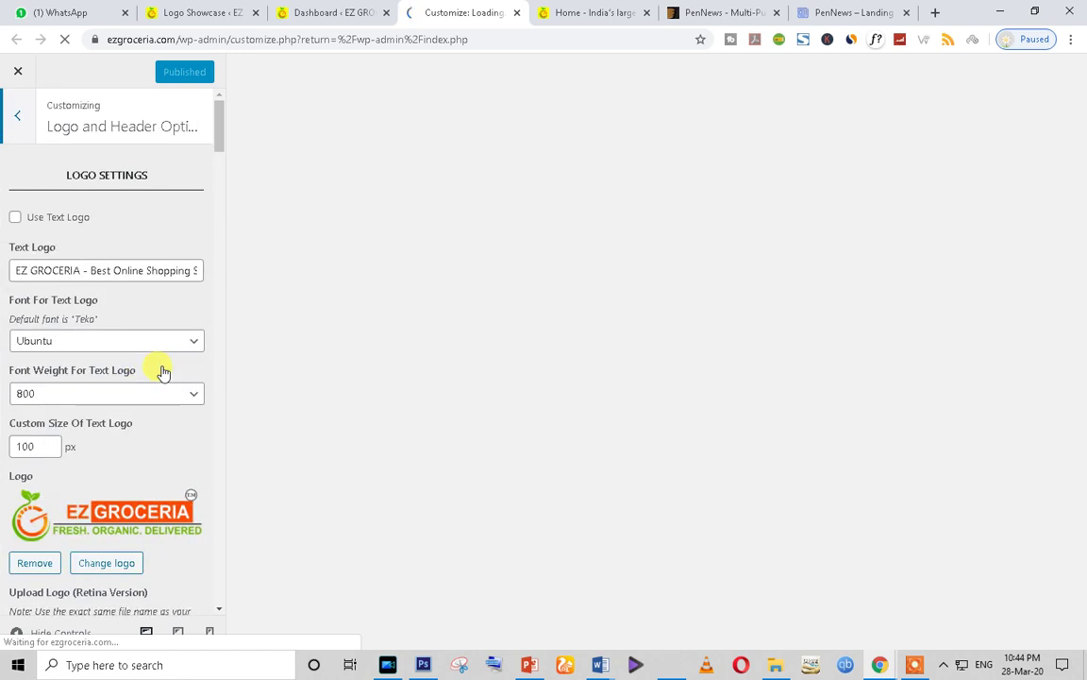
Glance over the Customizer and storefront, then return to the Logo Showcase list of four logos.
{"action": "scroll", "coordinate": [163, 371], "scroll_direction": "down", "scroll_amount": 4}
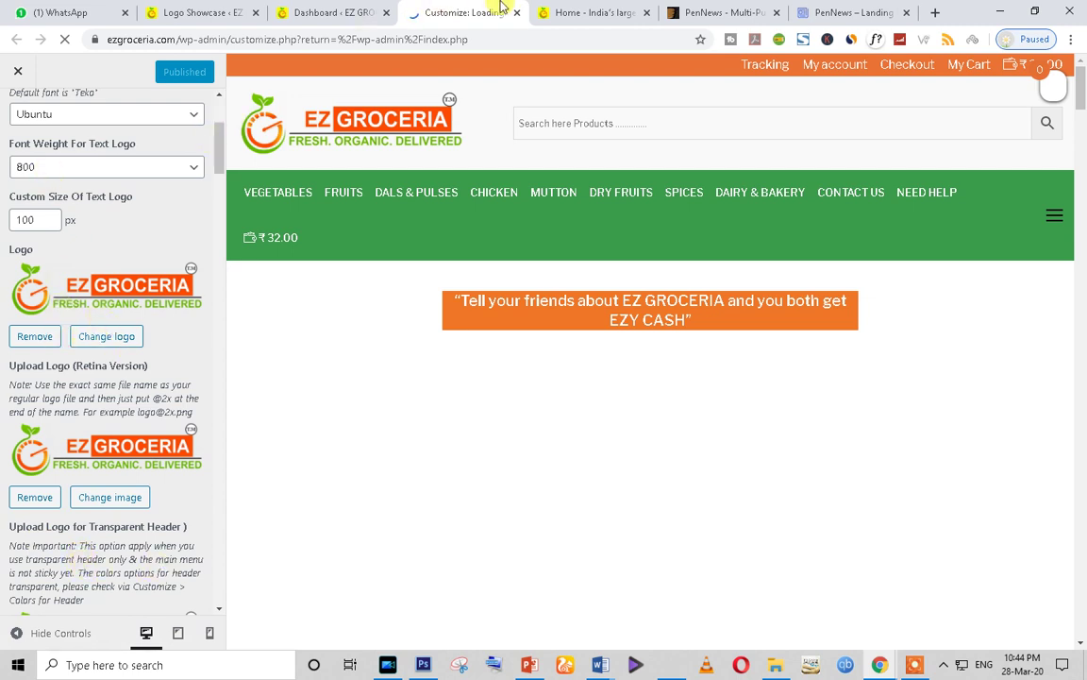
{"action": "left_click", "coordinate": [546, 13]}
{"action": "scroll", "coordinate": [514, 345], "scroll_direction": "down", "scroll_amount": 5}
{"action": "scroll", "coordinate": [514, 344], "scroll_direction": "up", "scroll_amount": 2}
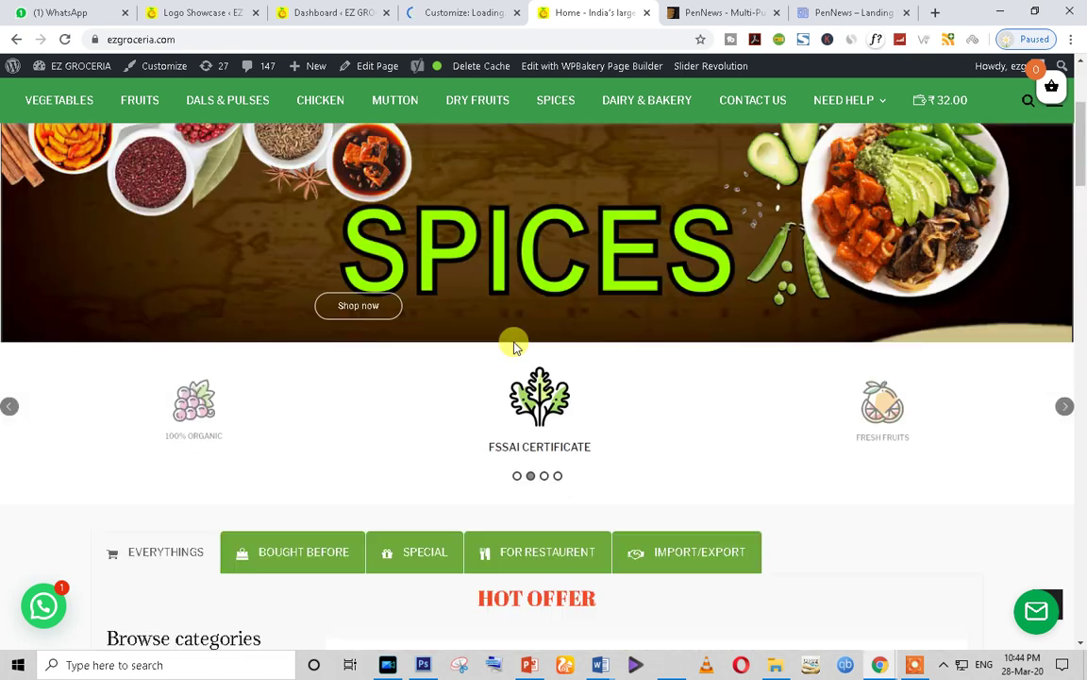
{"action": "scroll", "coordinate": [514, 346], "scroll_direction": "up", "scroll_amount": 3}
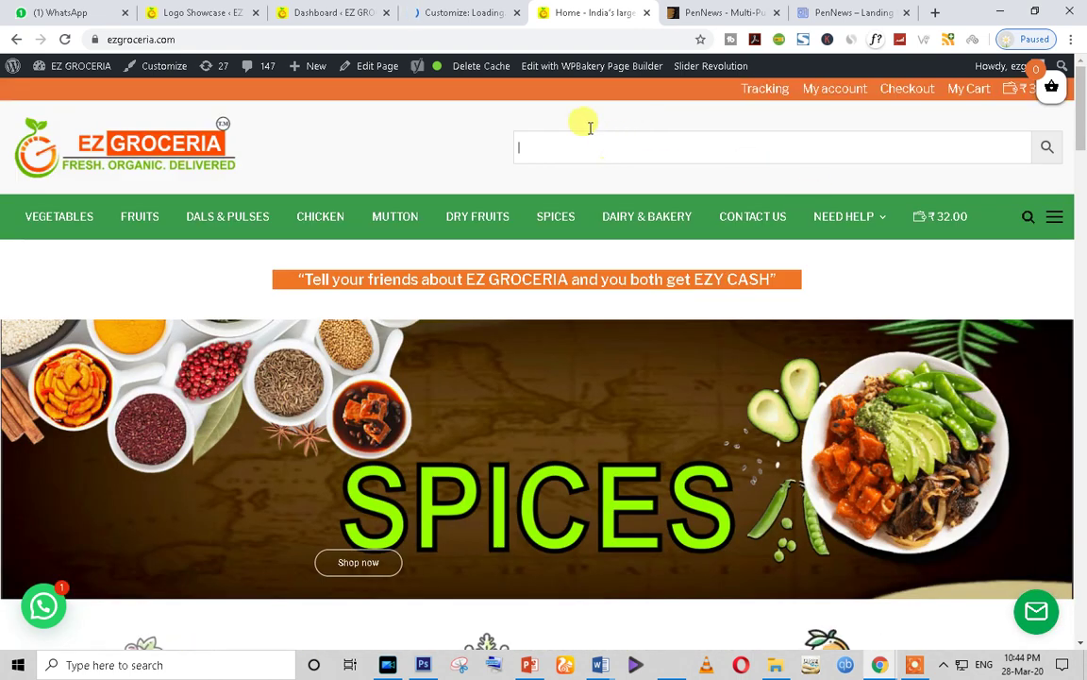
{"action": "left_click", "coordinate": [458, 12]}
{"action": "left_click", "coordinate": [325, 13]}
{"action": "left_click", "coordinate": [198, 13]}
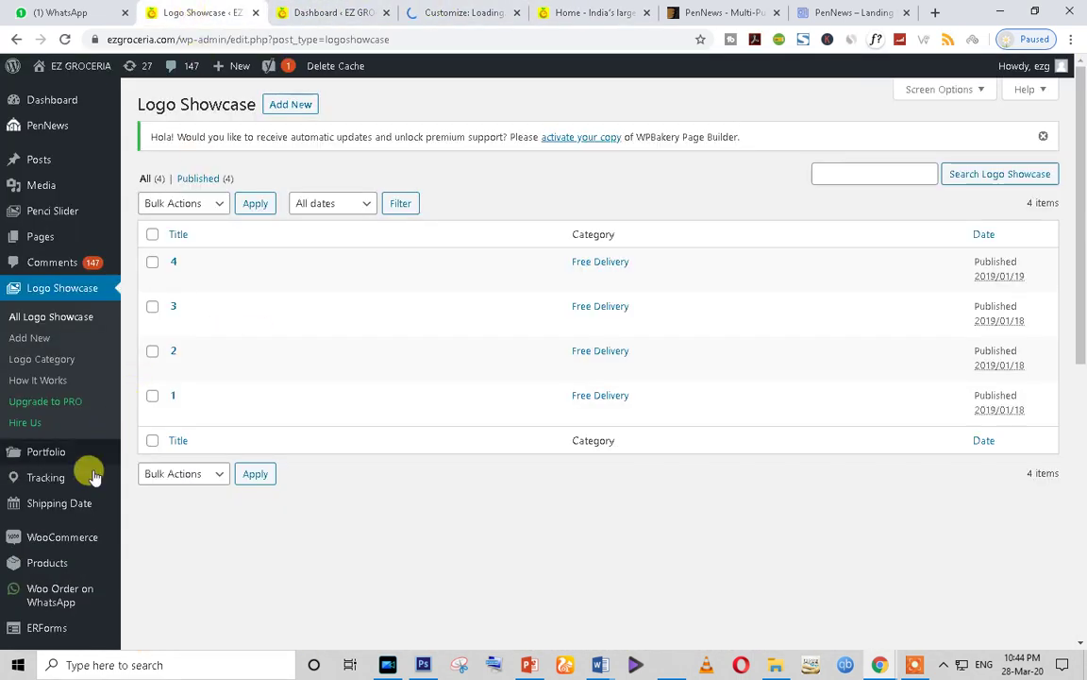
Go back to Installed Plugins, listing 48 plugins headed by Advanced Woo Search.
{"action": "scroll", "coordinate": [54, 547], "scroll_direction": "down", "scroll_amount": 2}
{"action": "mouse_move", "coordinate": [63, 546]}
{"action": "scroll", "coordinate": [64, 546], "scroll_direction": "up", "scroll_amount": 3}
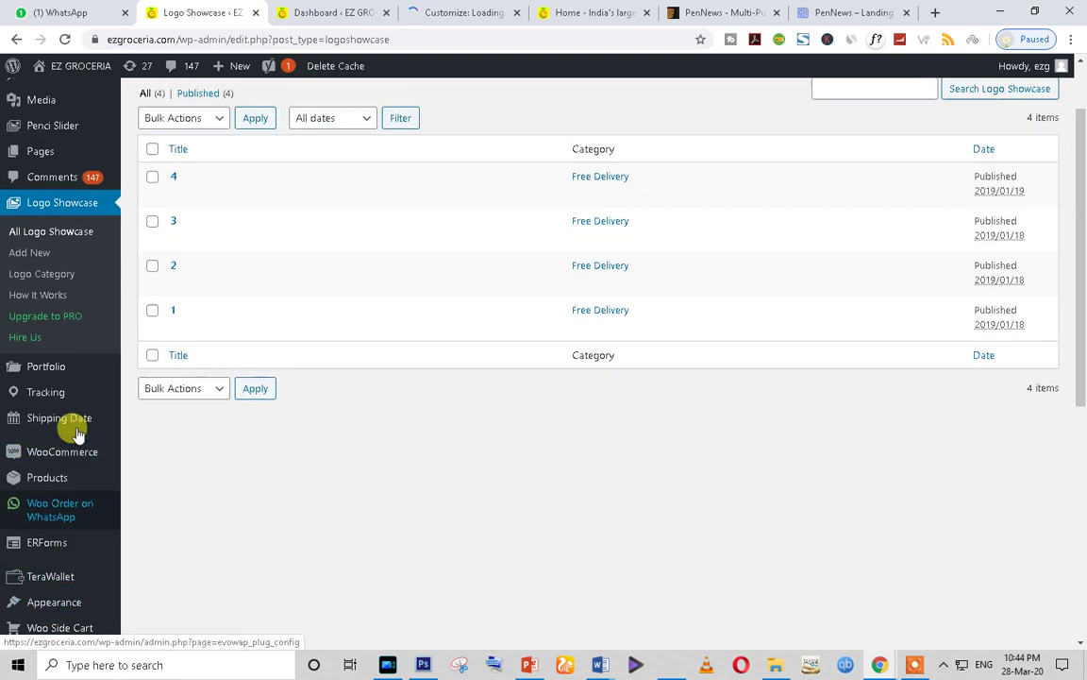
{"action": "scroll", "coordinate": [85, 198], "scroll_direction": "down", "scroll_amount": 5}
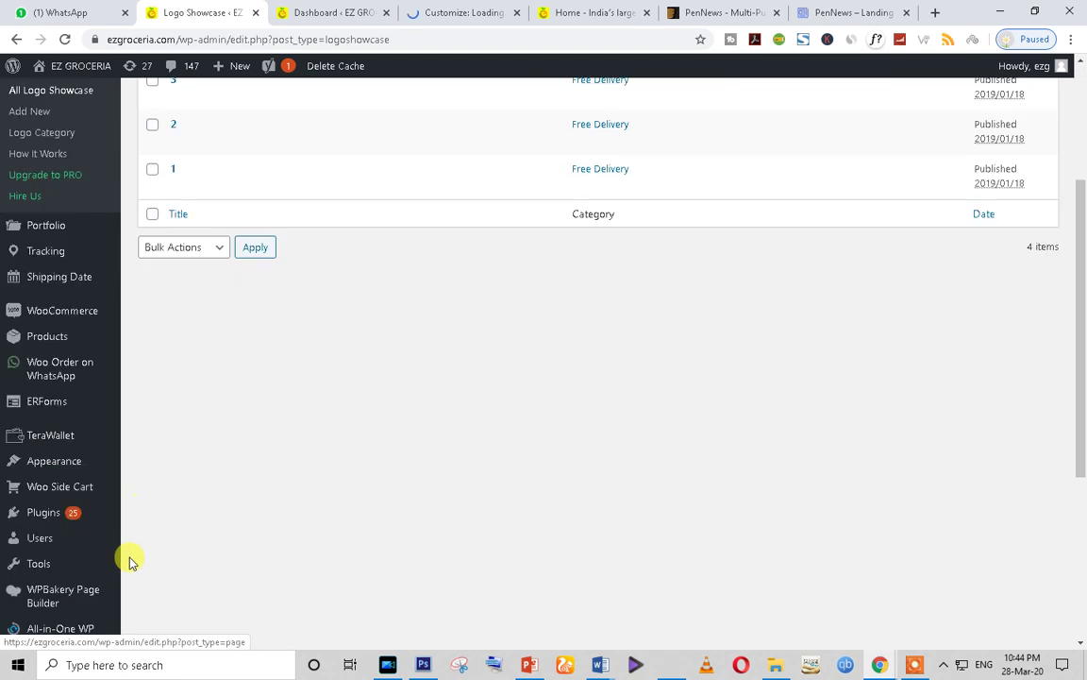
{"action": "mouse_move", "coordinate": [66, 595]}
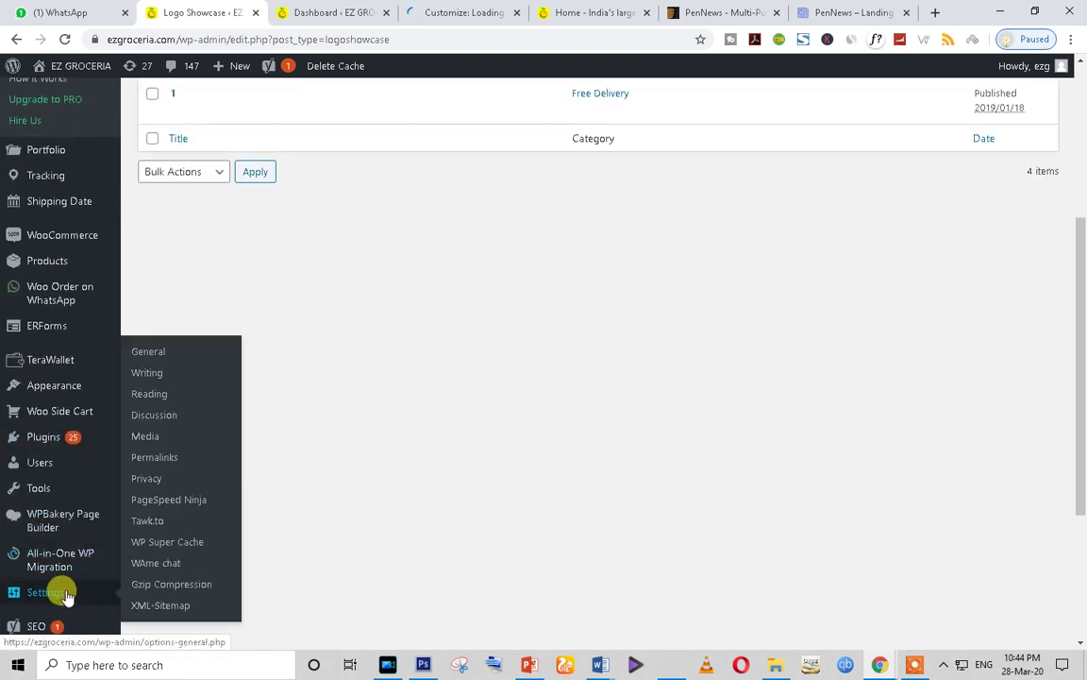
{"action": "scroll", "coordinate": [43, 566], "scroll_direction": "down", "scroll_amount": 4}
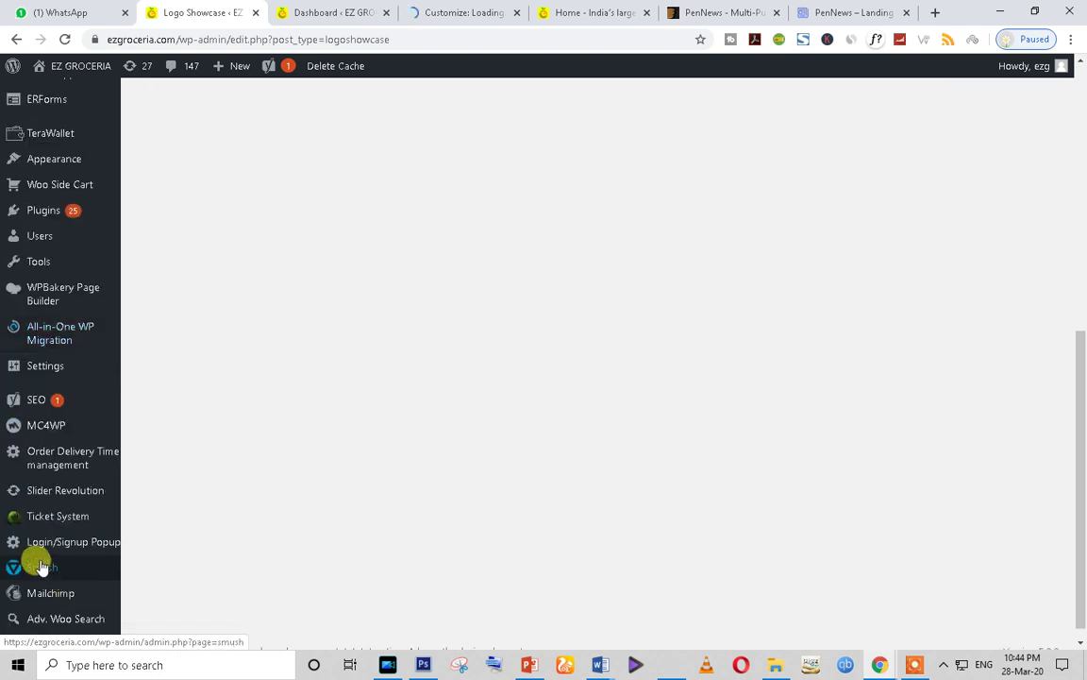
{"action": "left_click", "coordinate": [54, 217]}
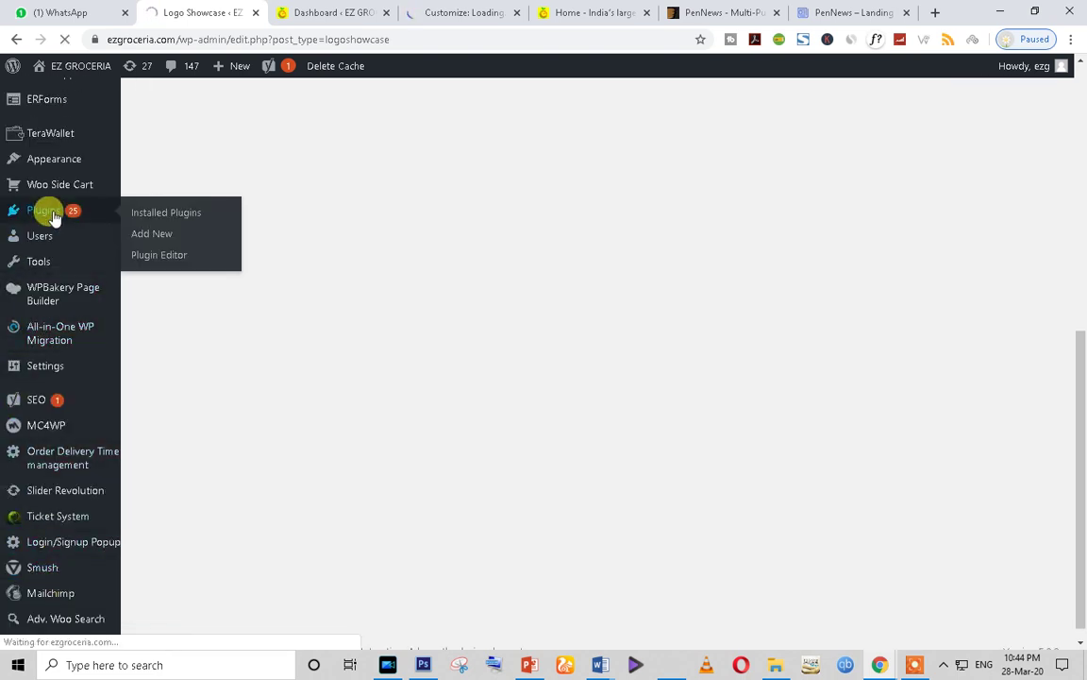
{"action": "left_click", "coordinate": [344, 11]}
{"action": "left_click", "coordinate": [469, 9]}
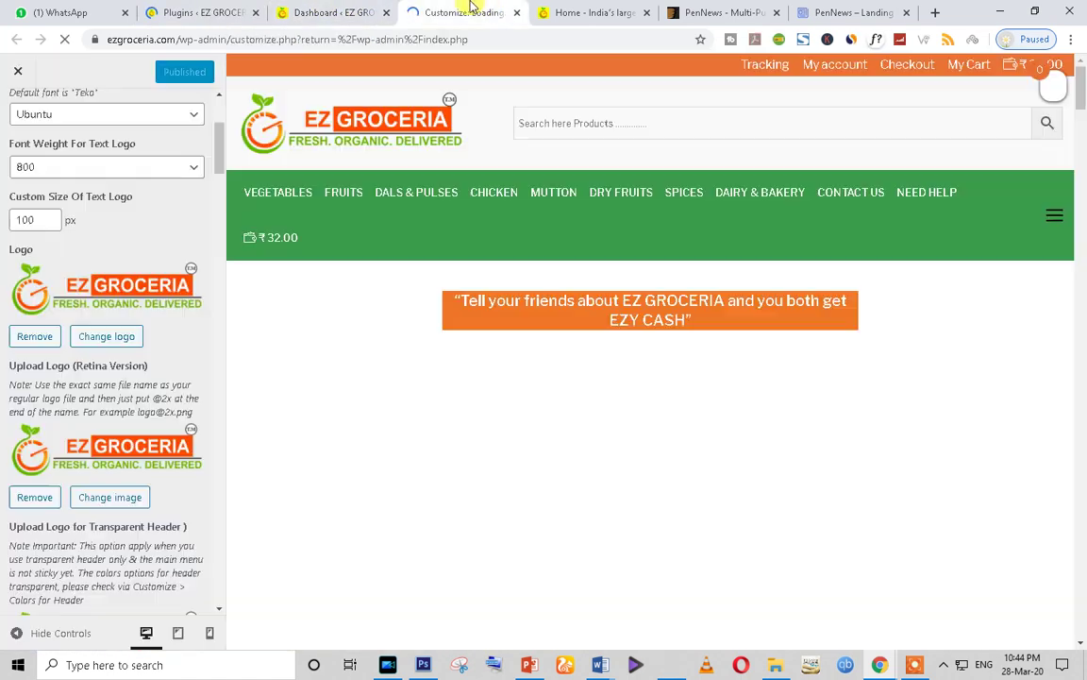
{"action": "left_click", "coordinate": [179, 11]}
Open Advanced Woo Search's View details in a new tab and review it (version 1.97 available).
{"action": "scroll", "coordinate": [217, 445], "scroll_direction": "down", "scroll_amount": 2}
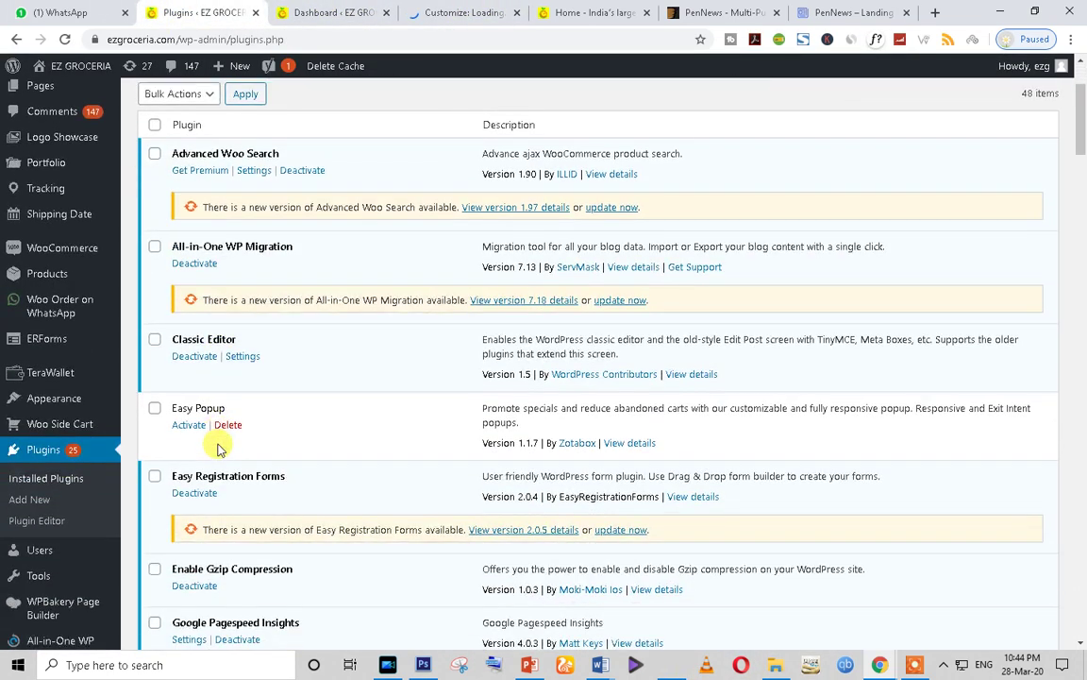
{"action": "triple_click", "coordinate": [272, 151]}
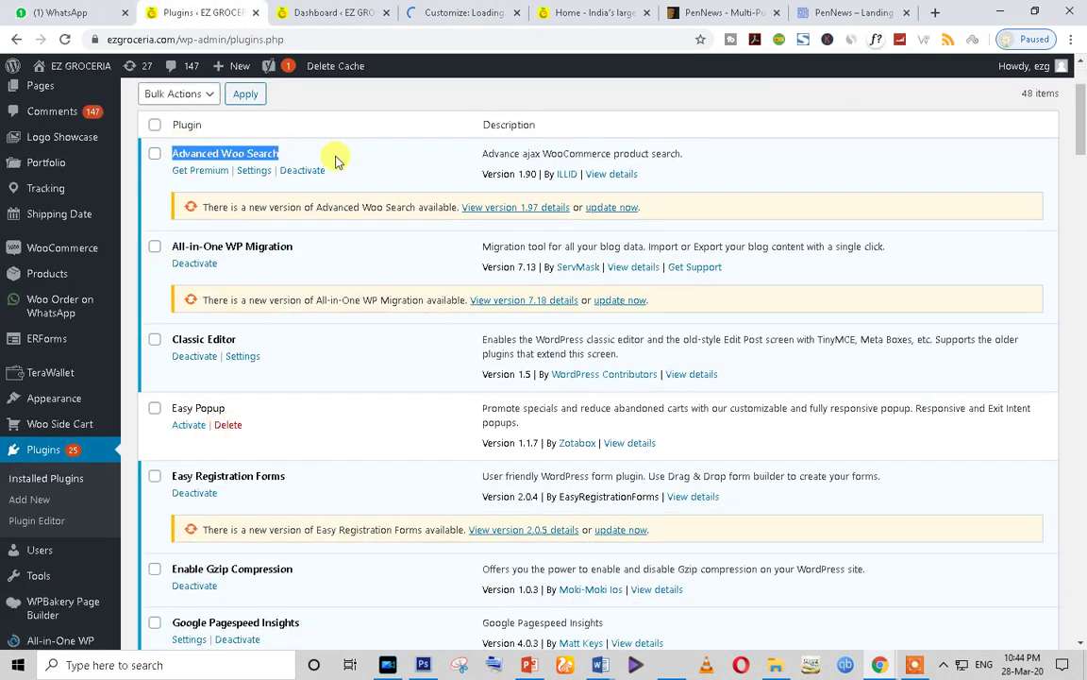
{"action": "scroll", "coordinate": [337, 170], "scroll_direction": "up", "scroll_amount": 3}
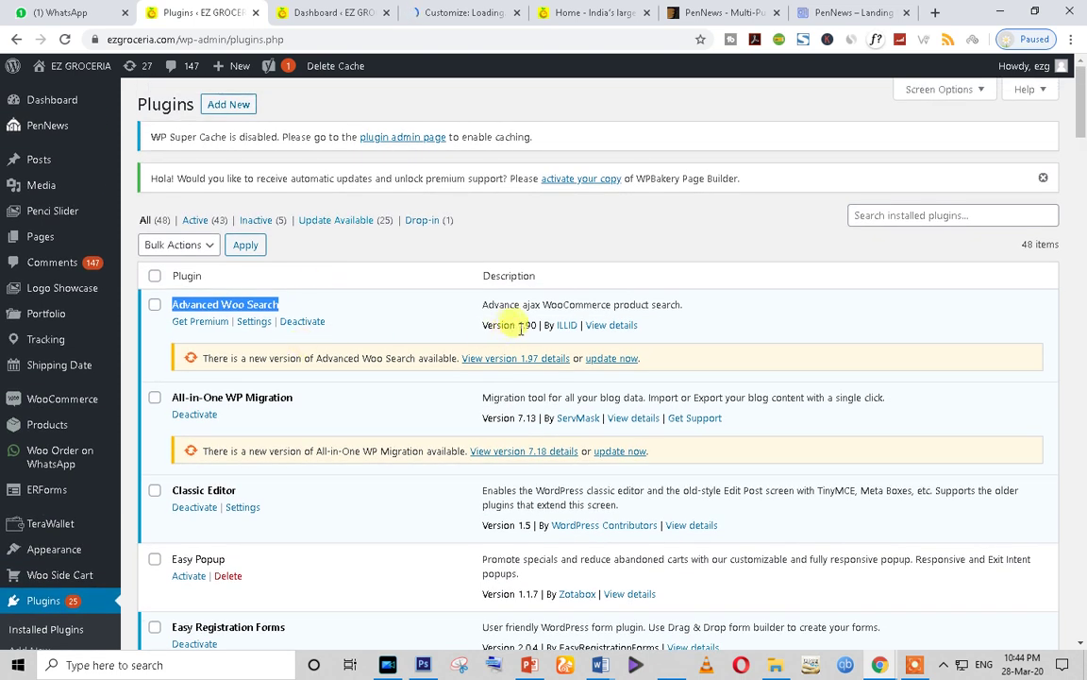
{"action": "right_click", "coordinate": [621, 325]}
{"action": "left_click", "coordinate": [642, 334]}
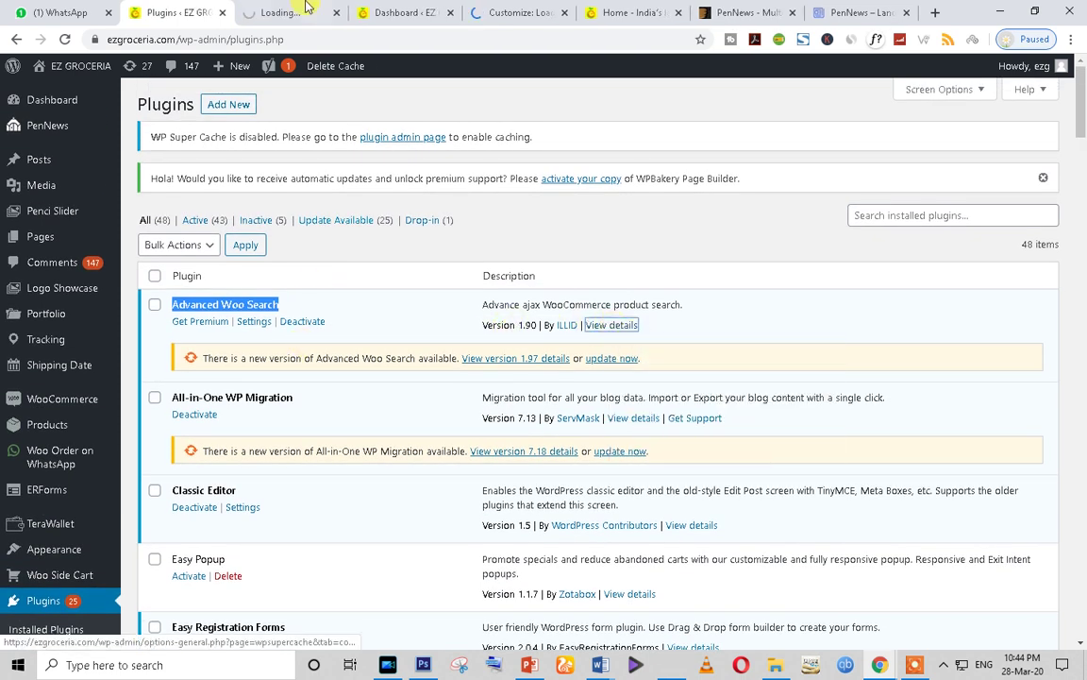
{"action": "left_click", "coordinate": [300, 11]}
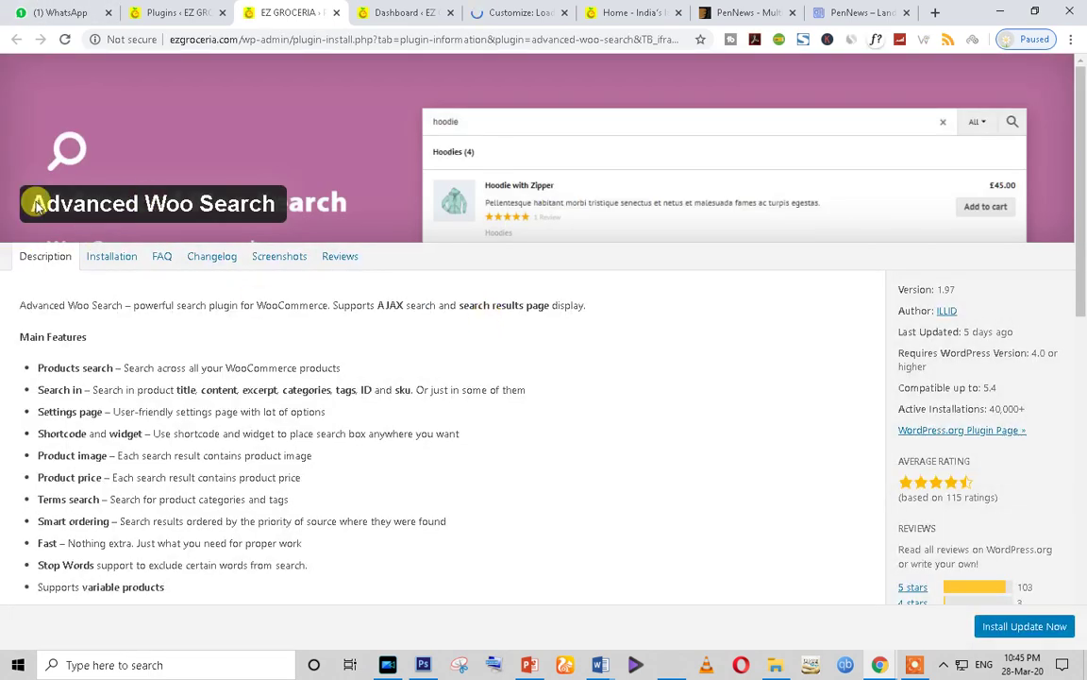
{"action": "scroll", "coordinate": [635, 439], "scroll_direction": "down", "scroll_amount": 4}
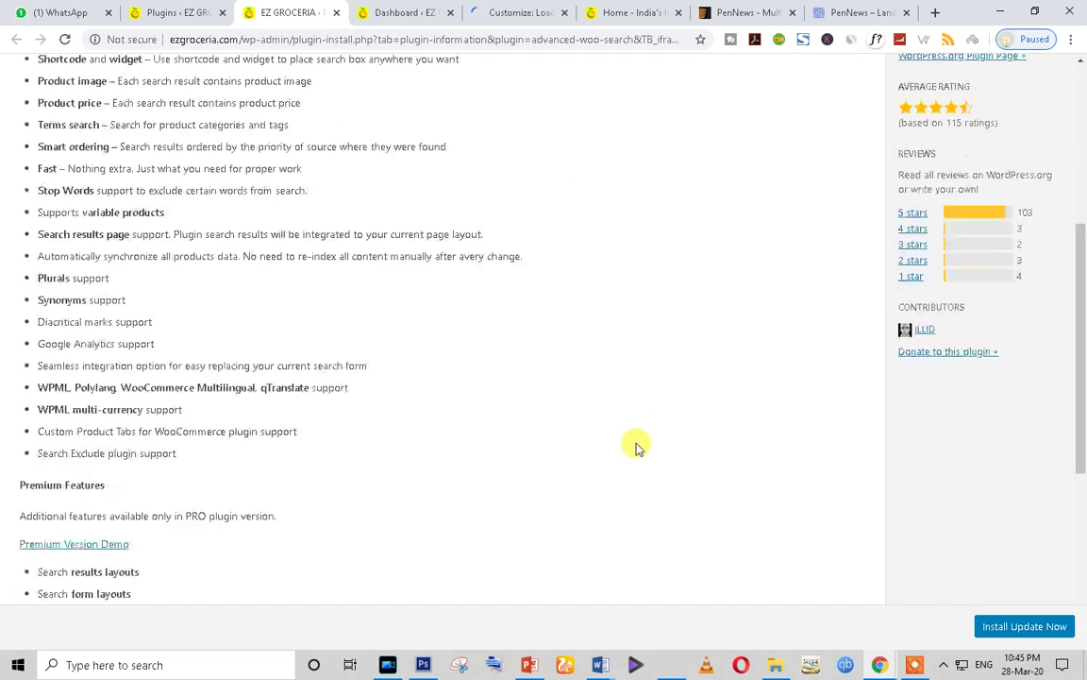
{"action": "scroll", "coordinate": [636, 446], "scroll_direction": "up", "scroll_amount": 4}
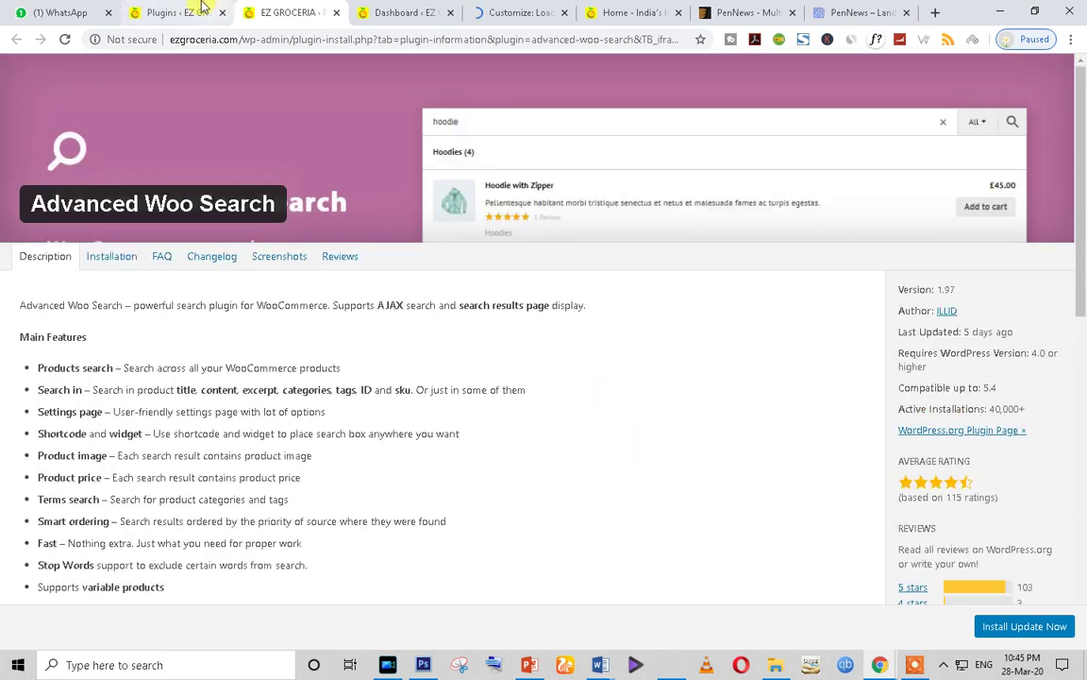
Return to Installed Plugins and reach Advanced Woo Search settings, General tab, 190 indexed products.
{"action": "left_click", "coordinate": [179, 12]}
{"action": "scroll", "coordinate": [343, 505], "scroll_direction": "down", "scroll_amount": 3}
{"action": "scroll", "coordinate": [343, 505], "scroll_direction": "up", "scroll_amount": 2}
{"action": "scroll", "coordinate": [342, 505], "scroll_direction": "down", "scroll_amount": 3}
{"action": "scroll", "coordinate": [343, 508], "scroll_direction": "up", "scroll_amount": 4}
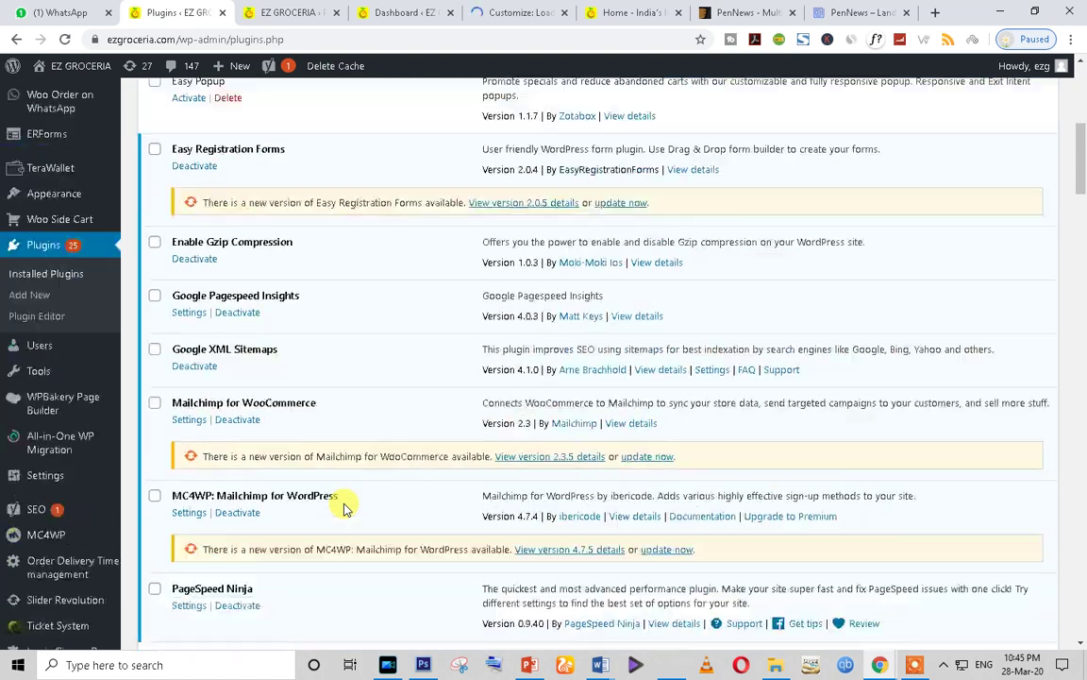
{"action": "triple_click", "coordinate": [244, 306]}
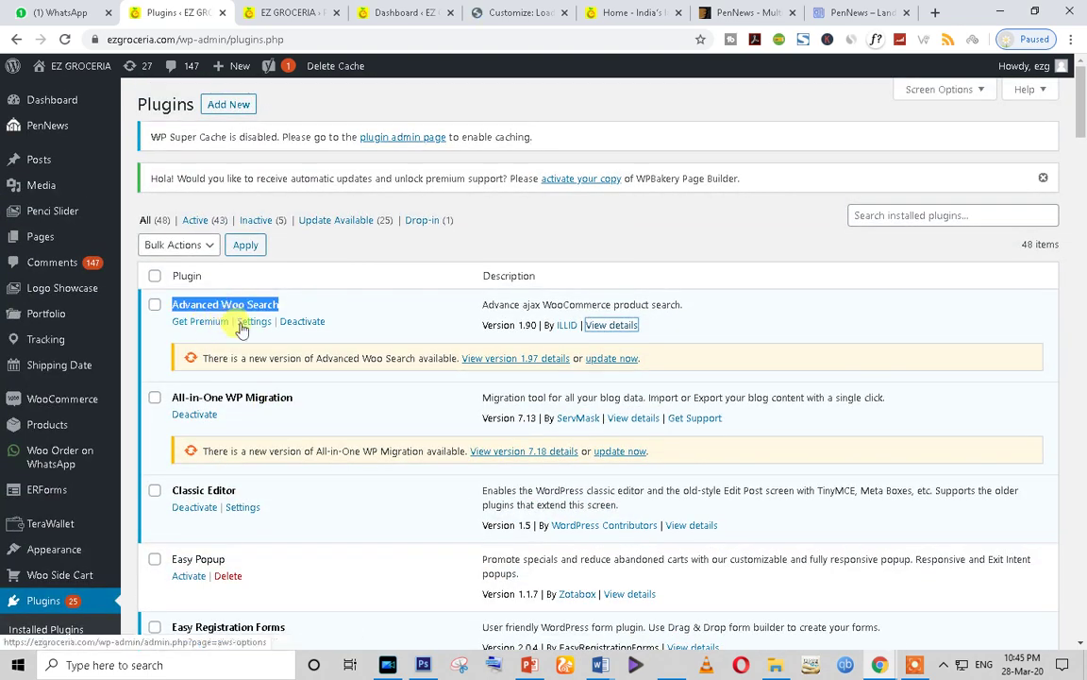
{"action": "scroll", "coordinate": [396, 553], "scroll_direction": "down", "scroll_amount": 7}
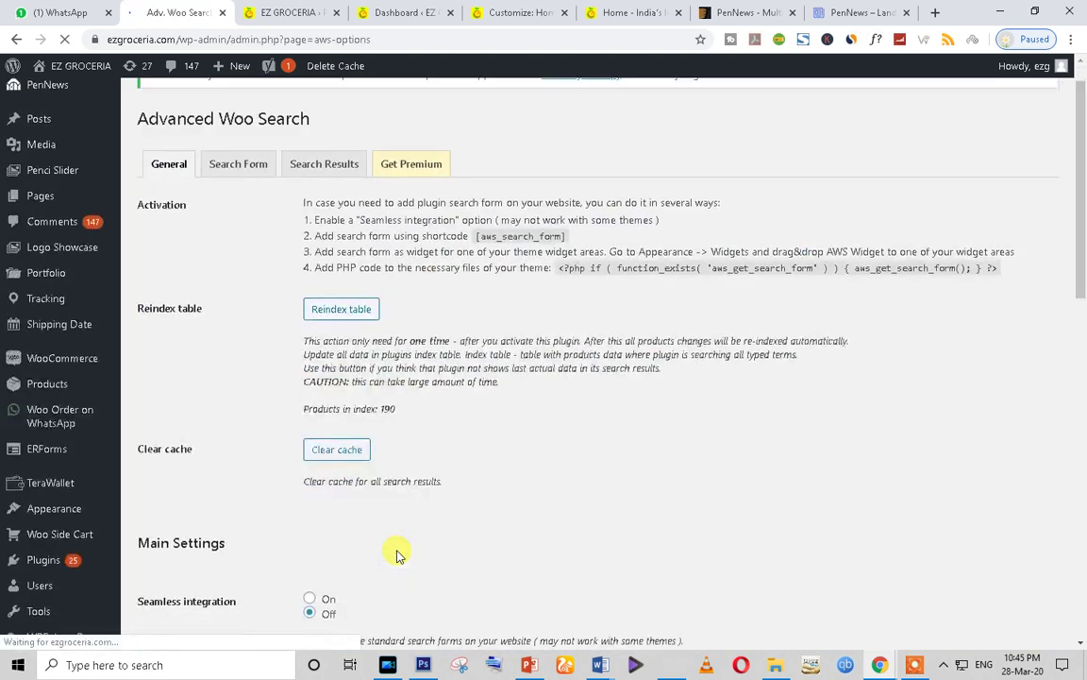
{"action": "scroll", "coordinate": [398, 555], "scroll_direction": "down", "scroll_amount": 3}
{"action": "scroll", "coordinate": [398, 555], "scroll_direction": "up", "scroll_amount": 3}
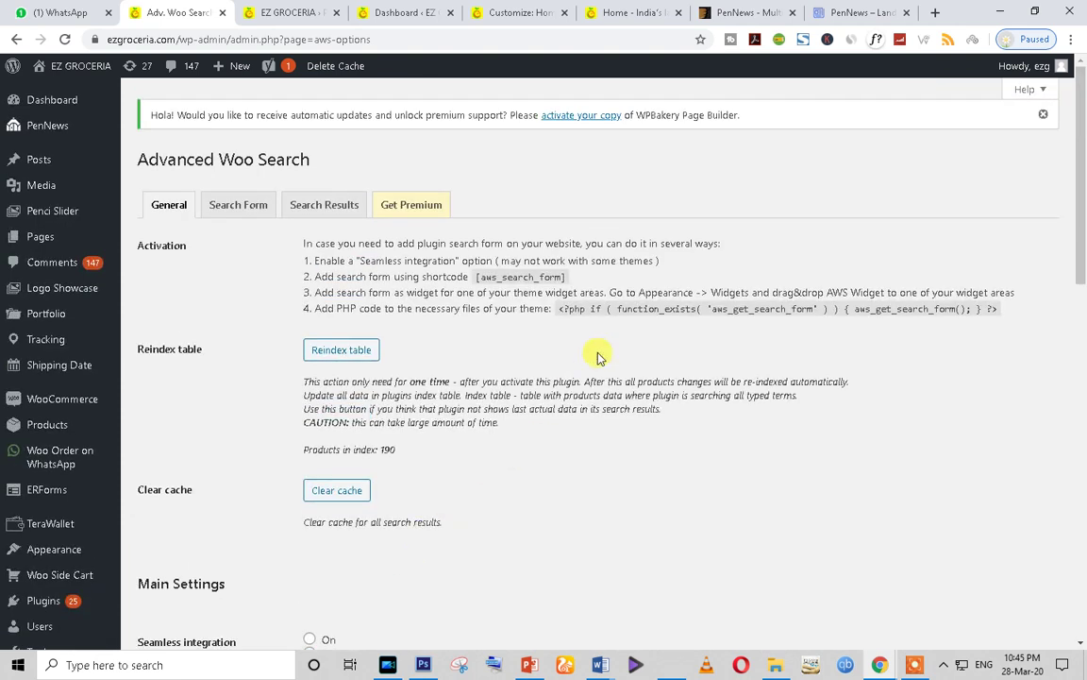
{"action": "left_click", "coordinate": [217, 210]}
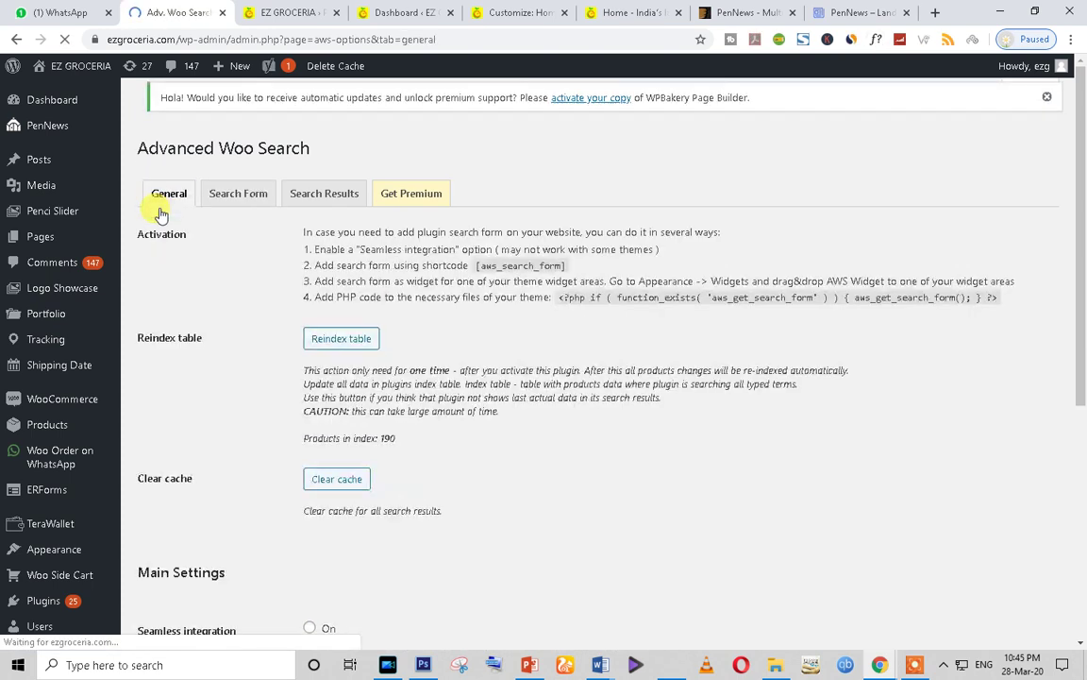
{"action": "scroll", "coordinate": [477, 382], "scroll_direction": "down", "scroll_amount": 5}
{"action": "scroll", "coordinate": [481, 456], "scroll_direction": "down", "scroll_amount": 4}
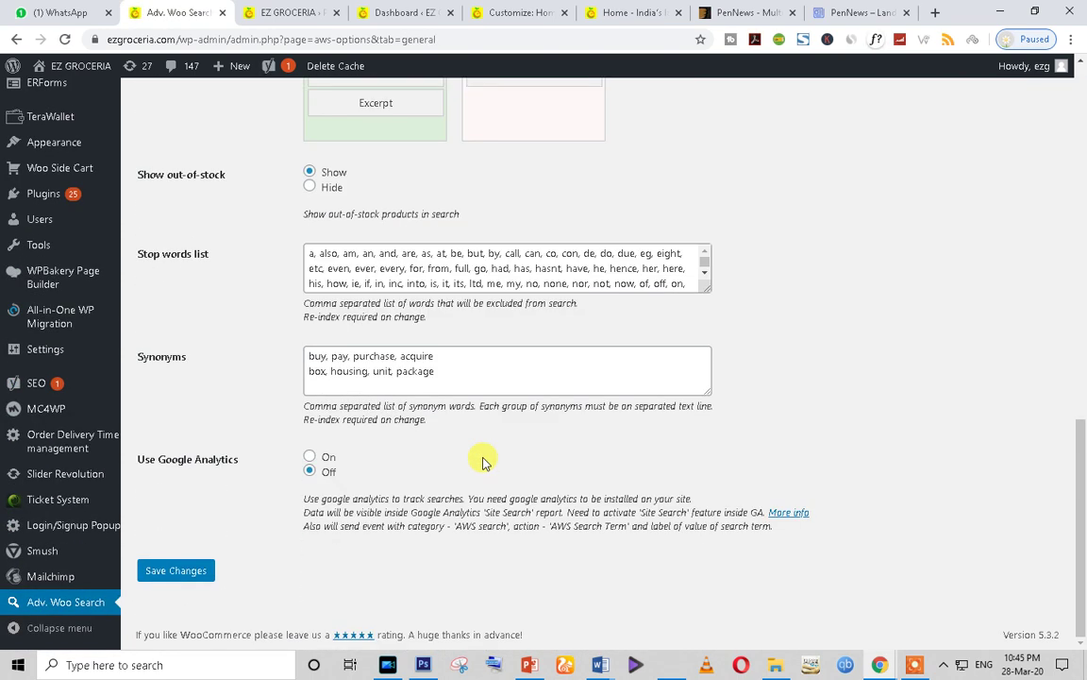
{"action": "scroll", "coordinate": [481, 460], "scroll_direction": "up", "scroll_amount": 4}
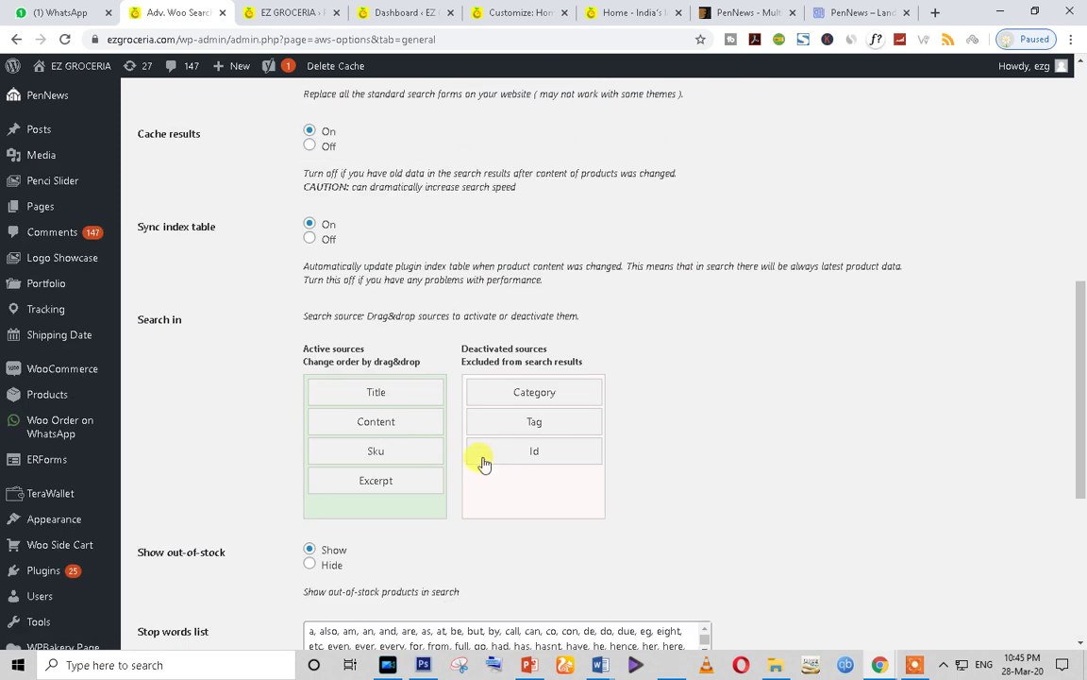
{"action": "scroll", "coordinate": [481, 461], "scroll_direction": "up", "scroll_amount": 6}
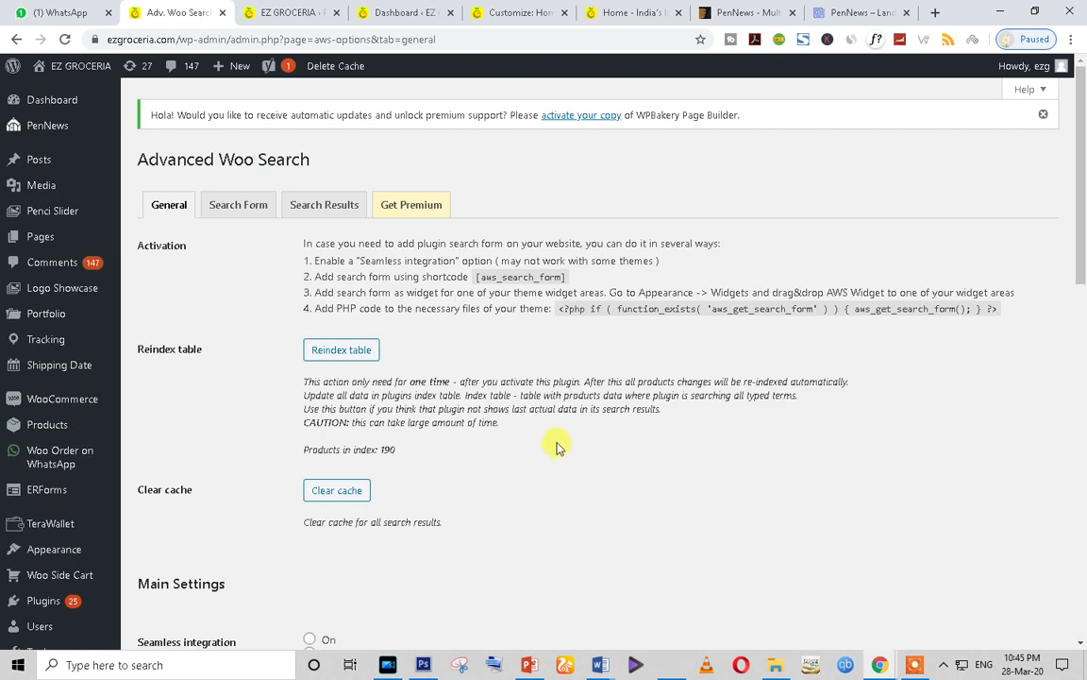
{"action": "triple_click", "coordinate": [493, 278]}
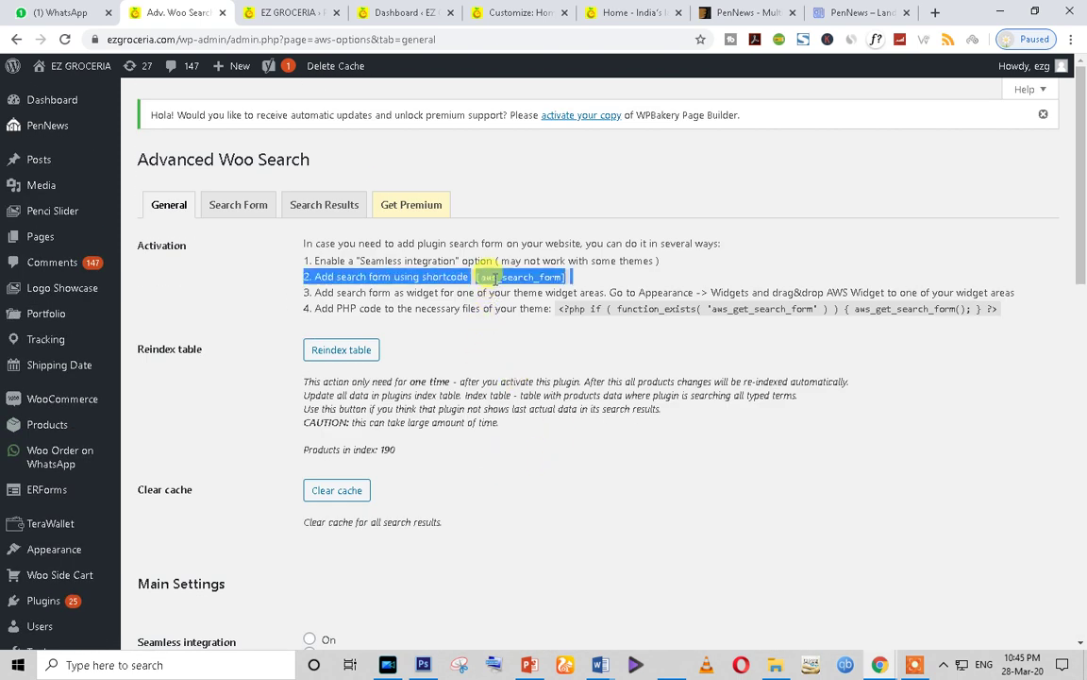
{"action": "left_click", "coordinate": [244, 211]}
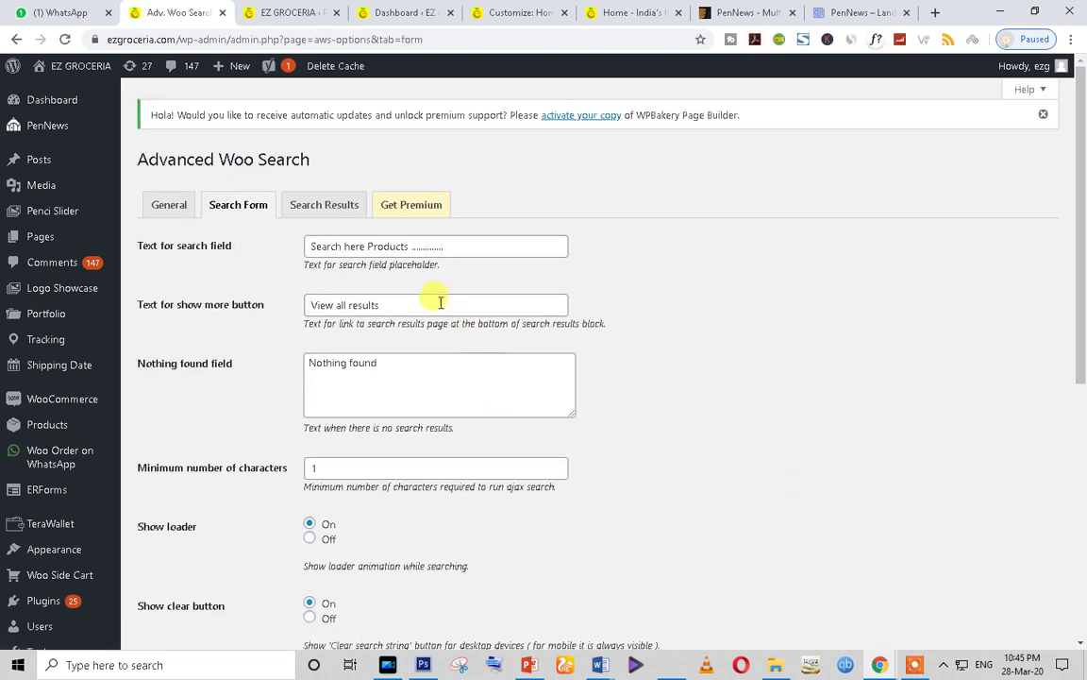
Select the current search-field placeholder text and compare it with the storefront search box.
{"action": "left_click_drag", "start_coordinate": [472, 249], "coordinate": [293, 251]}
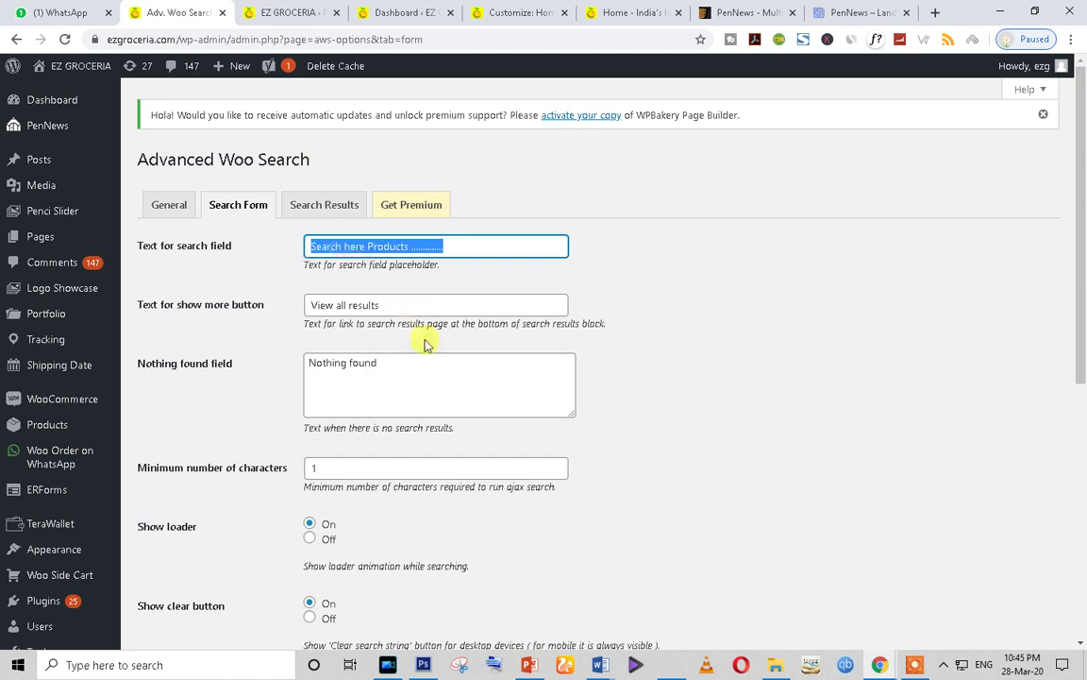
{"action": "scroll", "coordinate": [425, 344], "scroll_direction": "down", "scroll_amount": 5}
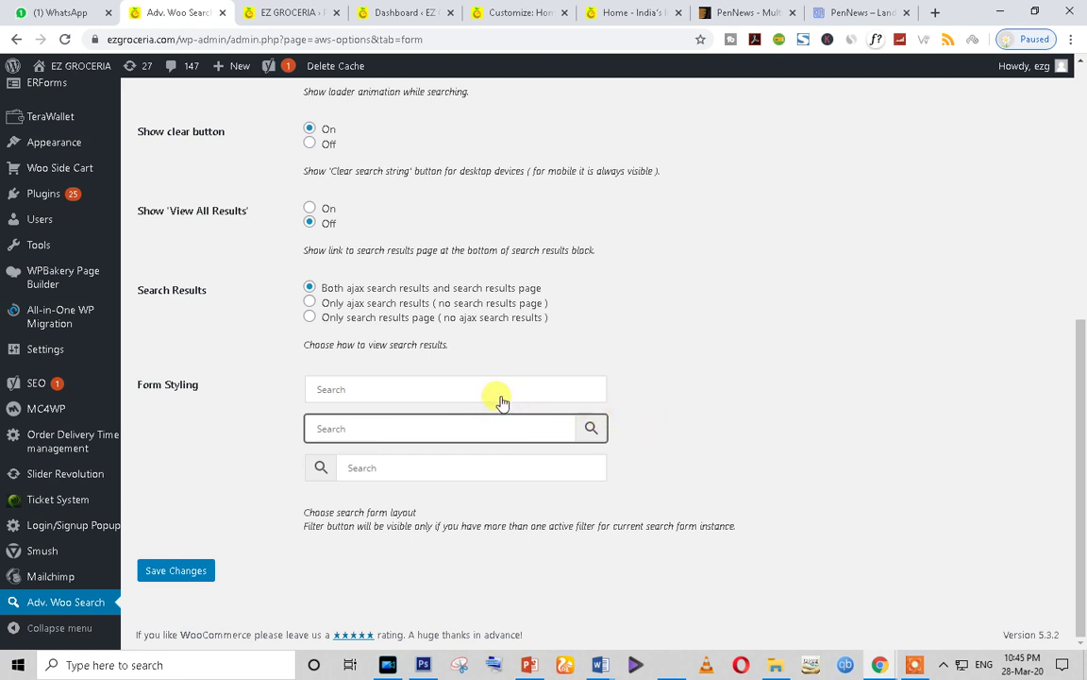
{"action": "scroll", "coordinate": [501, 402], "scroll_direction": "up", "scroll_amount": 3}
{"action": "left_click", "coordinate": [623, 12]}
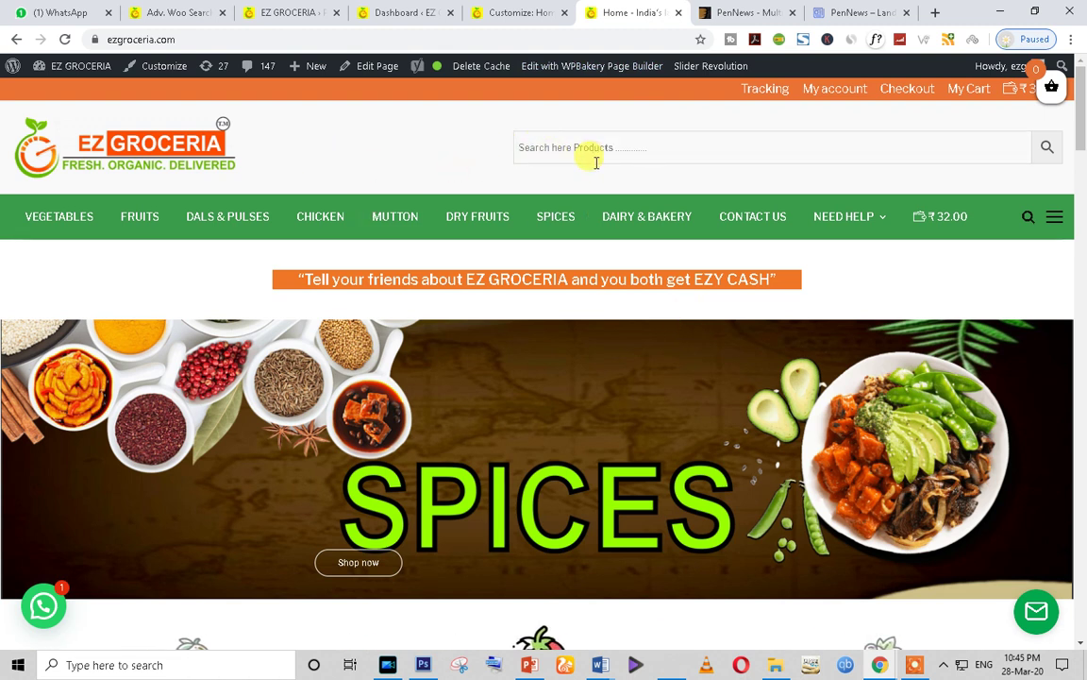
{"action": "left_click", "coordinate": [170, 12]}
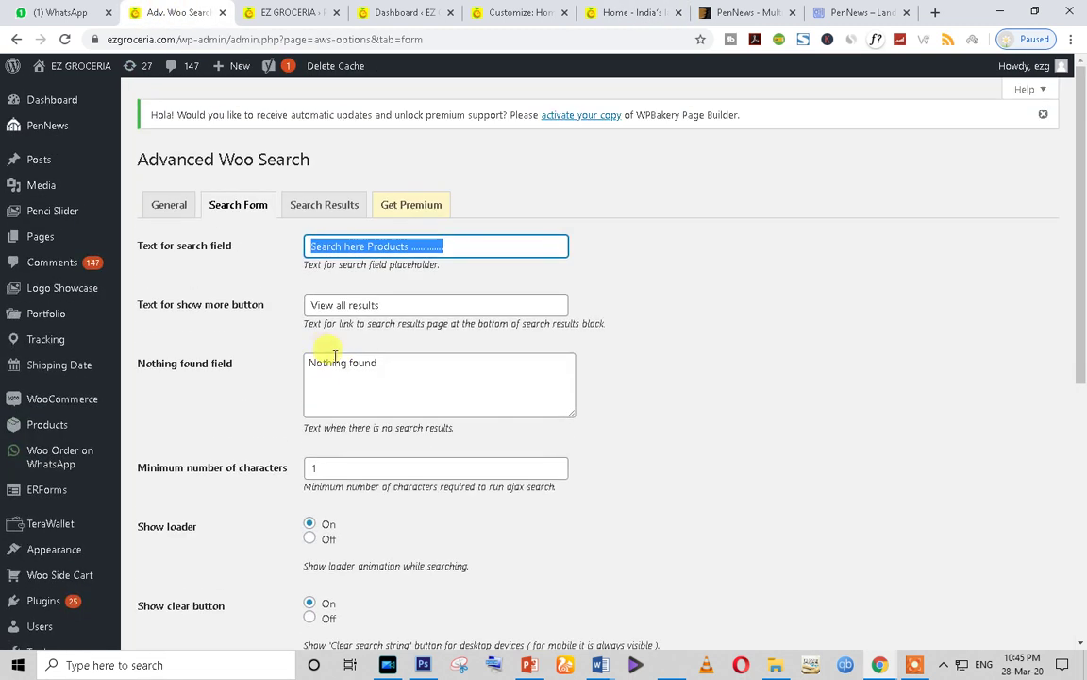
Remove 'here' from the placeholder, save, and confirm the storefront shows 'Search Products'.
{"action": "left_click", "coordinate": [343, 244]}
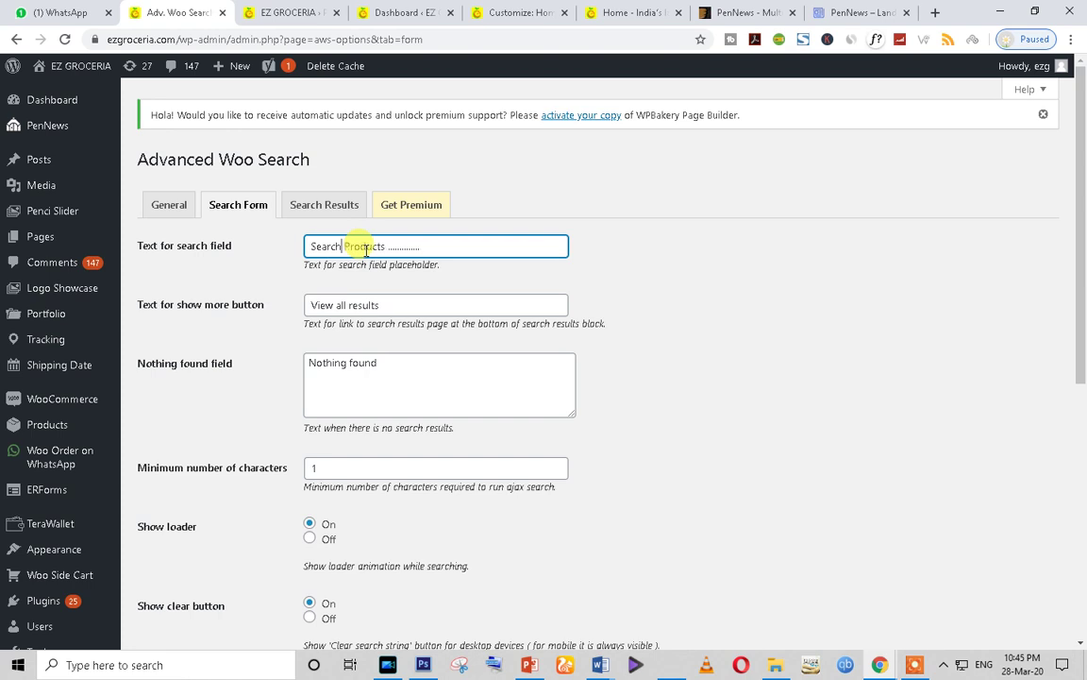
{"action": "scroll", "coordinate": [272, 522], "scroll_direction": "down", "scroll_amount": 5}
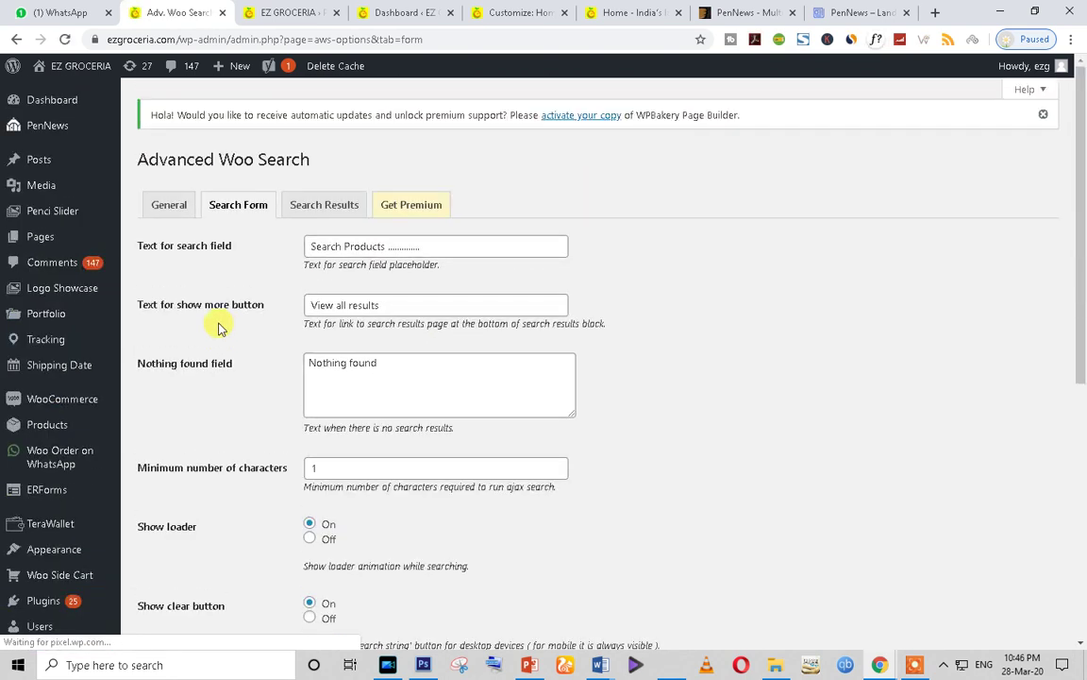
{"action": "left_click", "coordinate": [627, 9]}
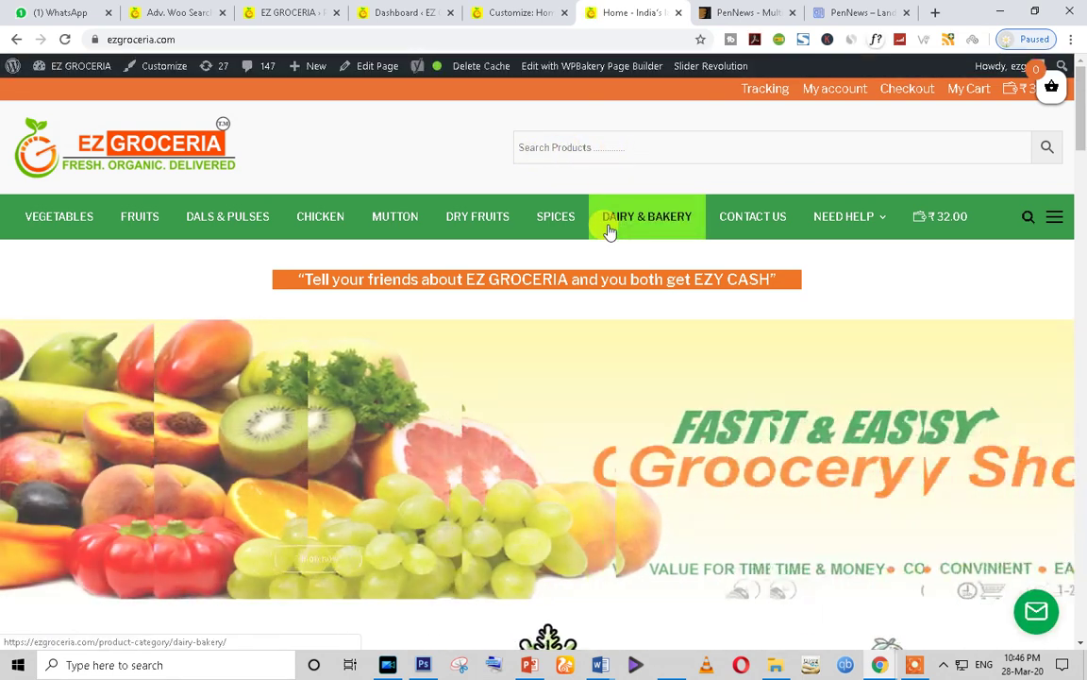
{"action": "scroll", "coordinate": [609, 227], "scroll_direction": "down", "scroll_amount": 2}
{"action": "scroll", "coordinate": [476, 332], "scroll_direction": "up", "scroll_amount": 3}
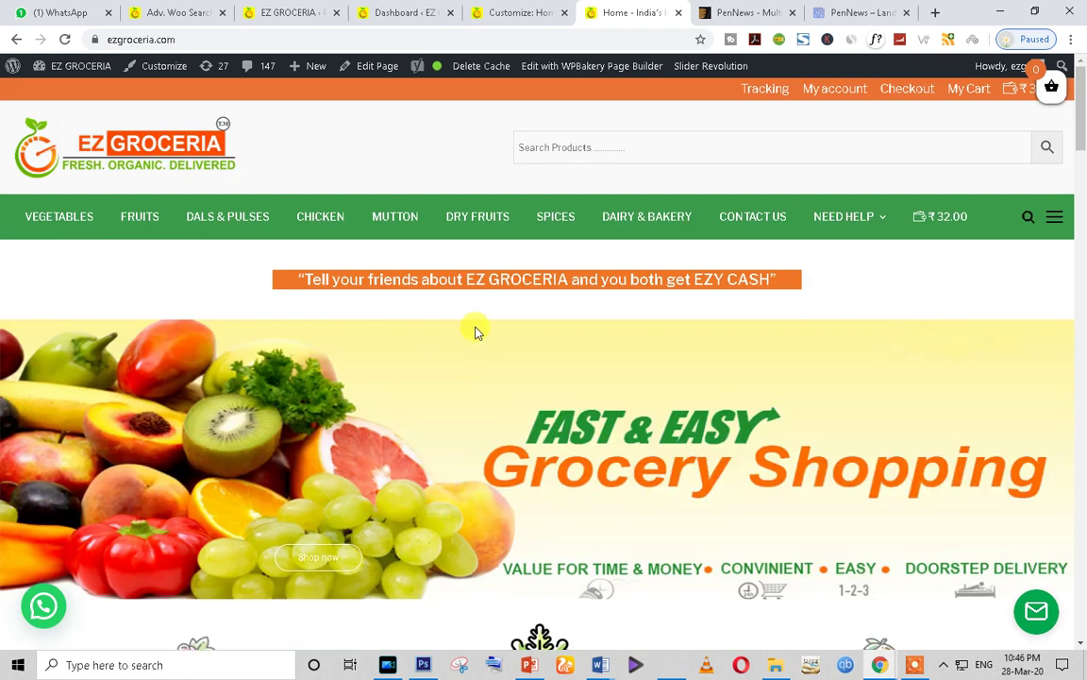
Find the Customizer's header Google Adsense Code field and highlight its [aws_search_form] shortcode.
{"action": "left_click", "coordinate": [488, 12]}
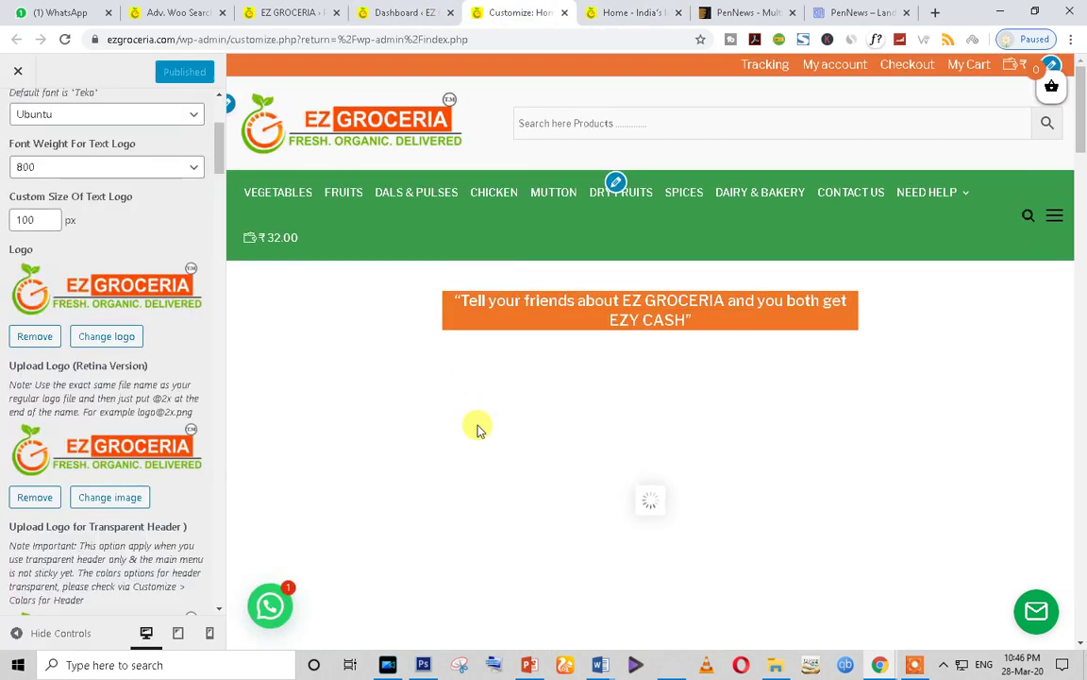
{"action": "scroll", "coordinate": [160, 437], "scroll_direction": "down", "scroll_amount": 10}
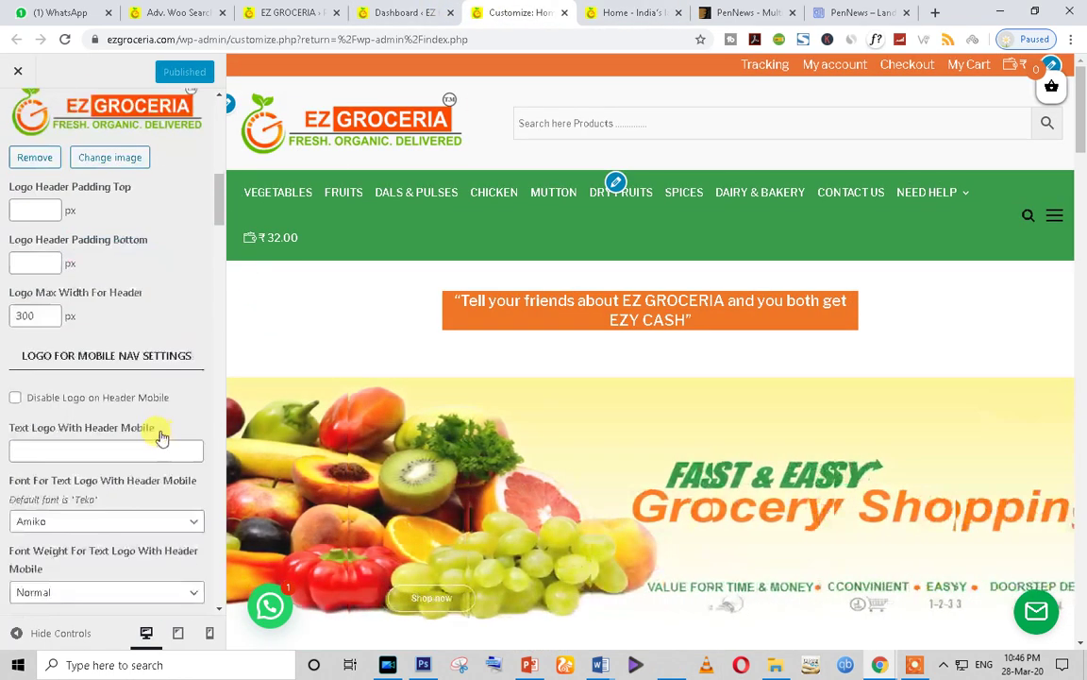
{"action": "scroll", "coordinate": [160, 437], "scroll_direction": "down", "scroll_amount": 5}
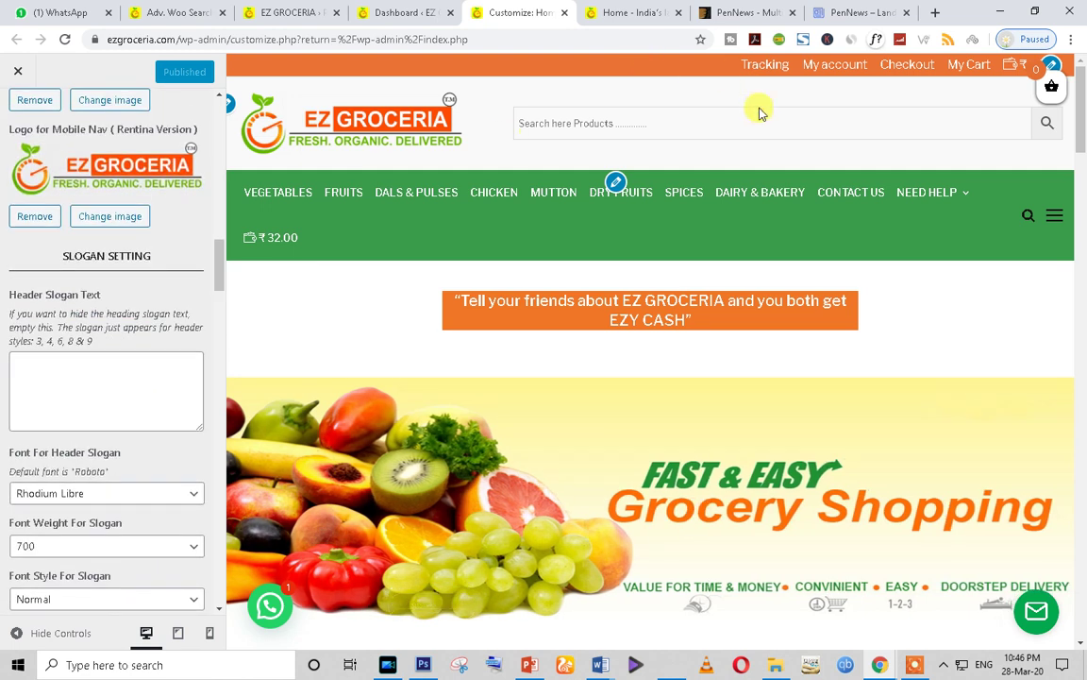
{"action": "scroll", "coordinate": [109, 437], "scroll_direction": "down", "scroll_amount": 6}
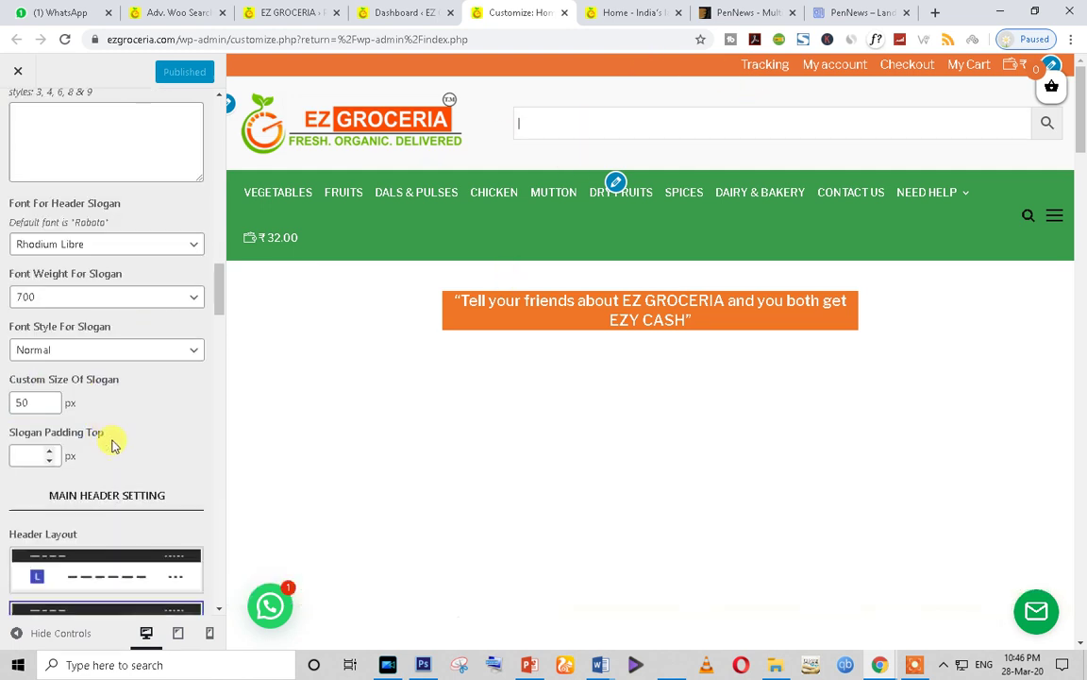
{"action": "scroll", "coordinate": [109, 437], "scroll_direction": "down", "scroll_amount": 2}
{"action": "scroll", "coordinate": [109, 437], "scroll_direction": "up", "scroll_amount": 3}
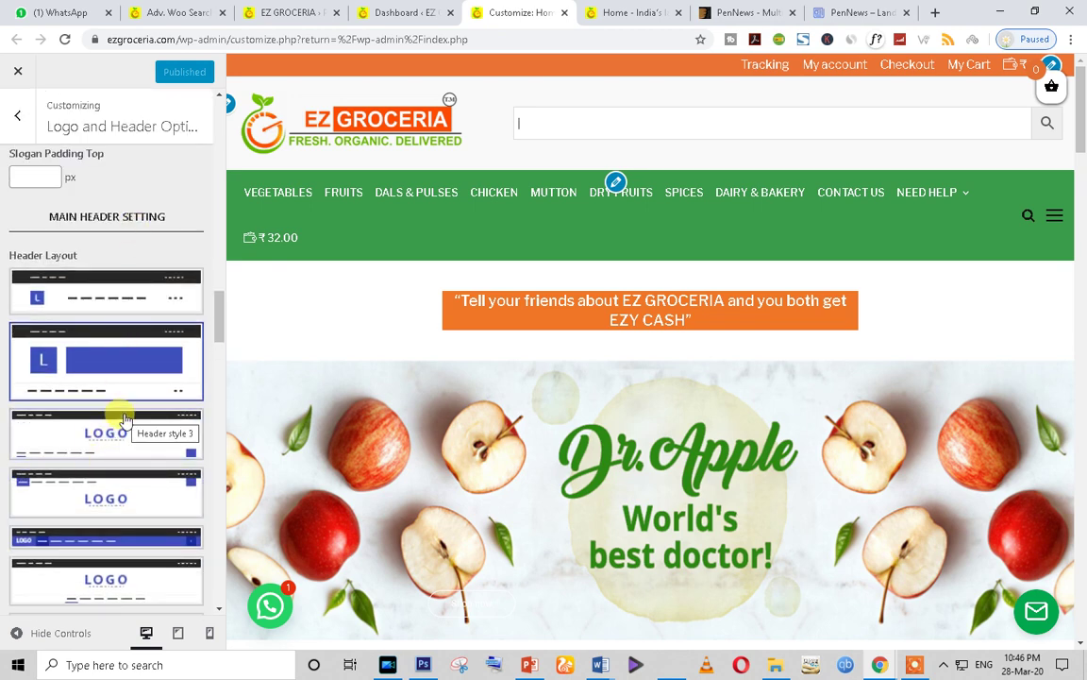
{"action": "scroll", "coordinate": [128, 434], "scroll_direction": "down", "scroll_amount": 1}
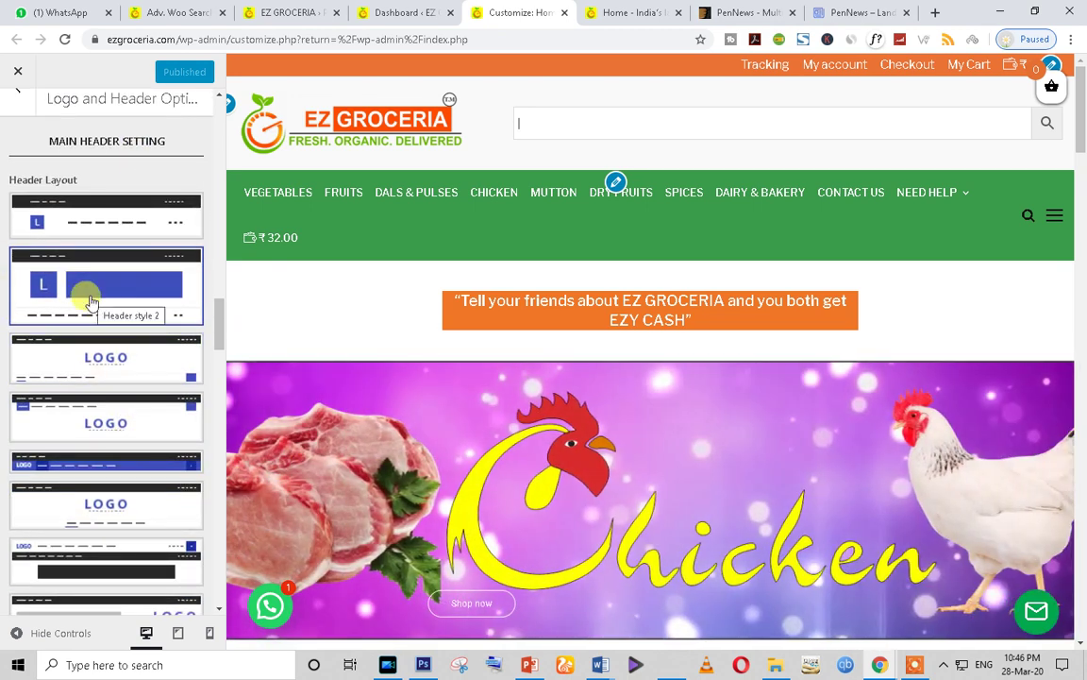
{"action": "scroll", "coordinate": [90, 303], "scroll_direction": "down", "scroll_amount": 6}
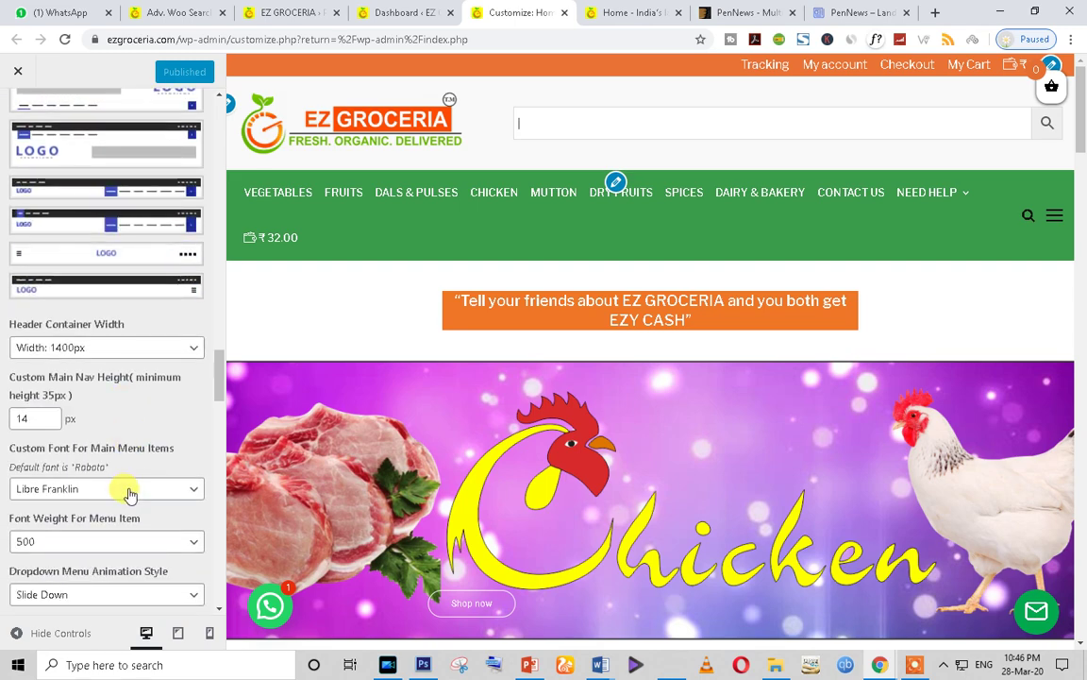
{"action": "scroll", "coordinate": [130, 492], "scroll_direction": "down", "scroll_amount": 10}
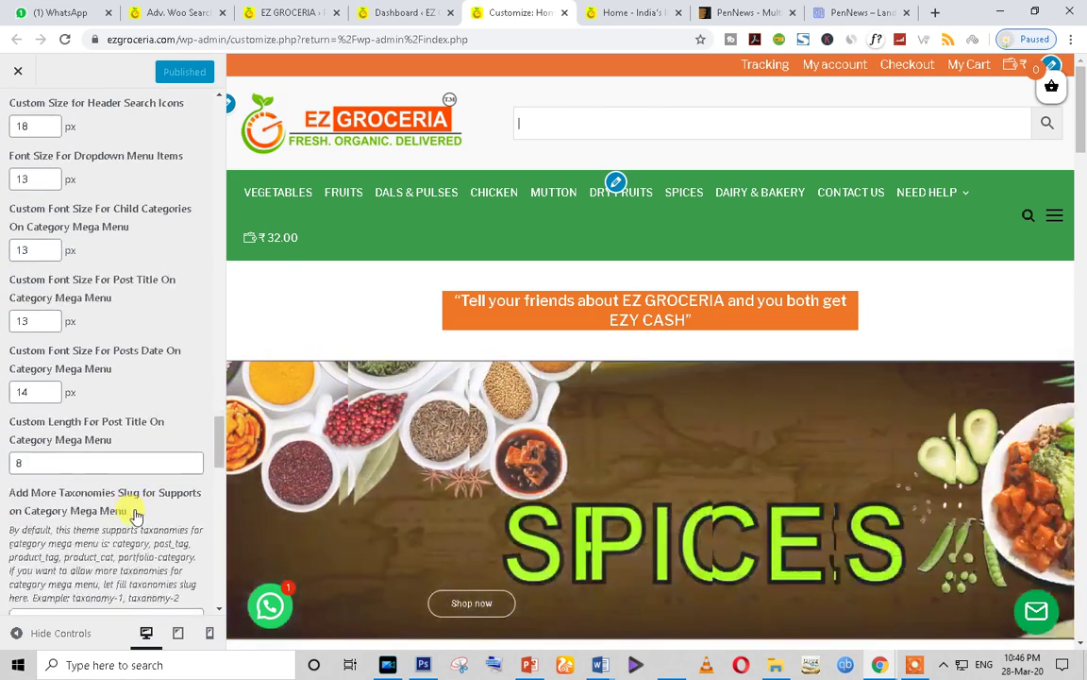
{"action": "scroll", "coordinate": [134, 514], "scroll_direction": "down", "scroll_amount": 15}
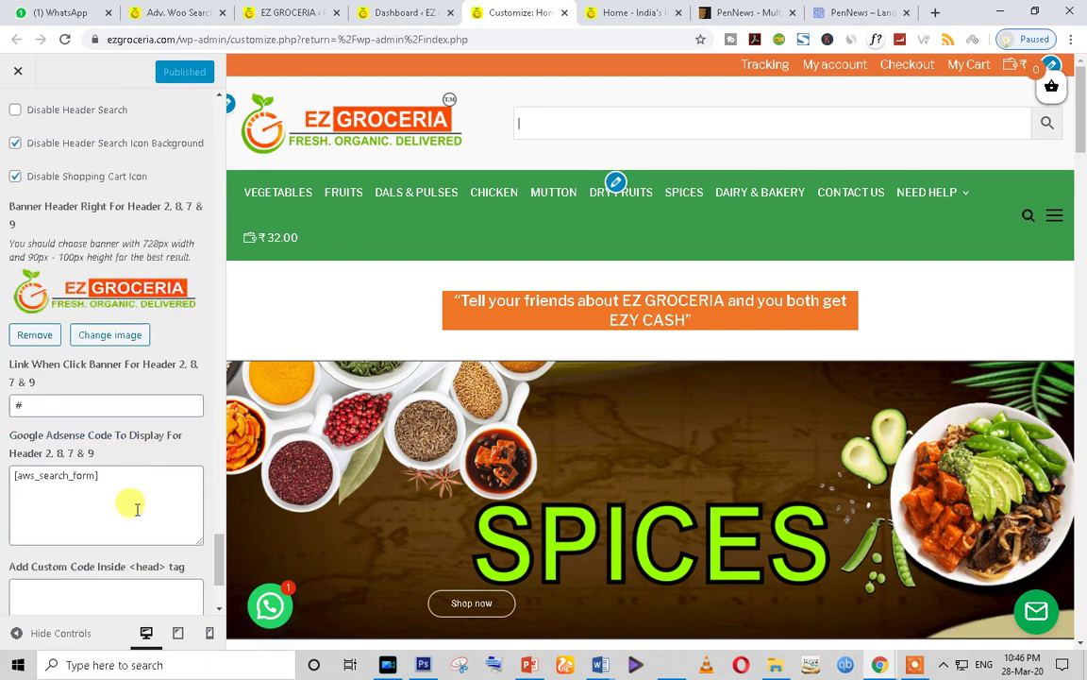
{"action": "scroll", "coordinate": [132, 505], "scroll_direction": "down", "scroll_amount": 1}
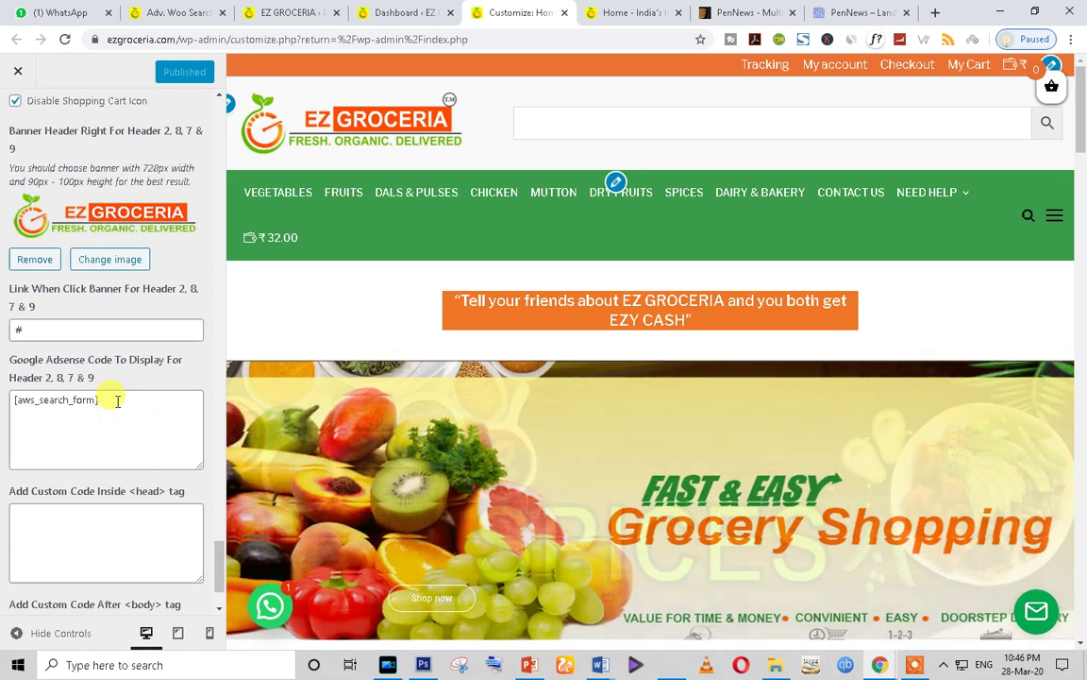
{"action": "left_click_drag", "start_coordinate": [112, 397], "coordinate": [13, 399]}
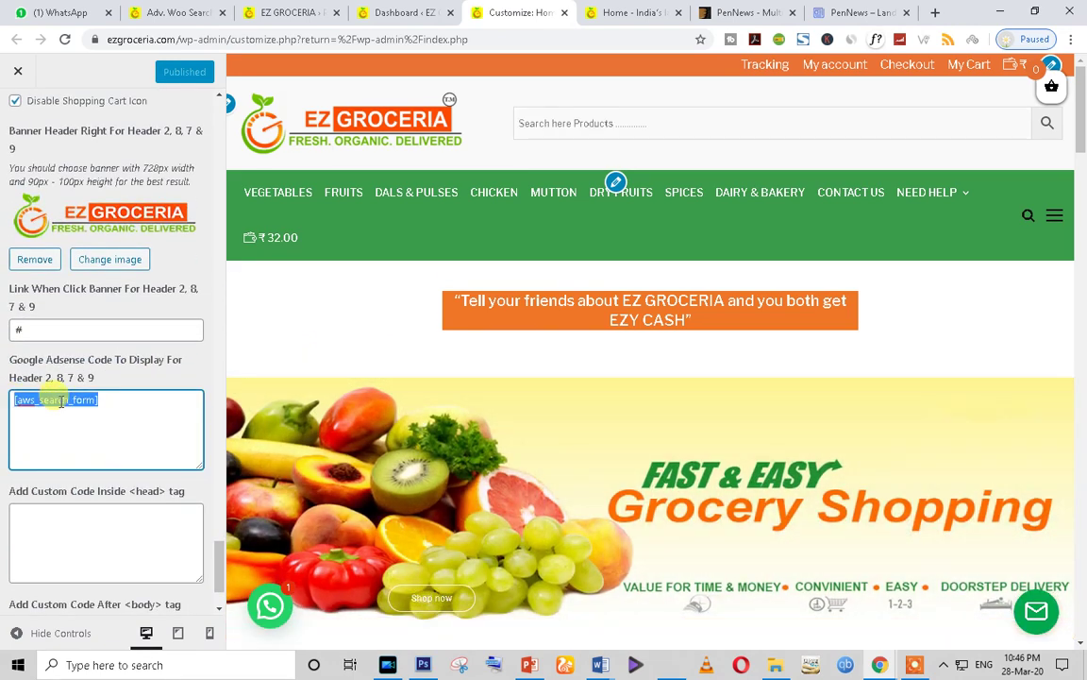
{"action": "left_click", "coordinate": [288, 15]}
Highlight the [aws_search_form] shortcode on Advanced Woo Search's General settings.
{"action": "left_click", "coordinate": [180, 12]}
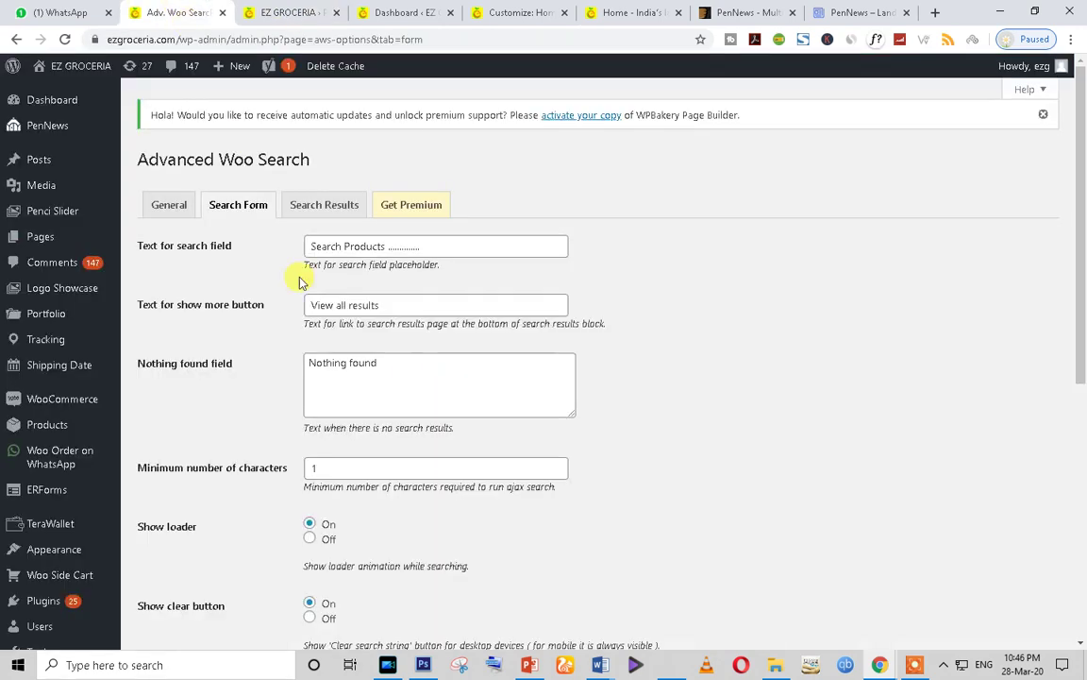
{"action": "scroll", "coordinate": [358, 285], "scroll_direction": "down", "scroll_amount": 5}
{"action": "scroll", "coordinate": [433, 451], "scroll_direction": "up", "scroll_amount": 6}
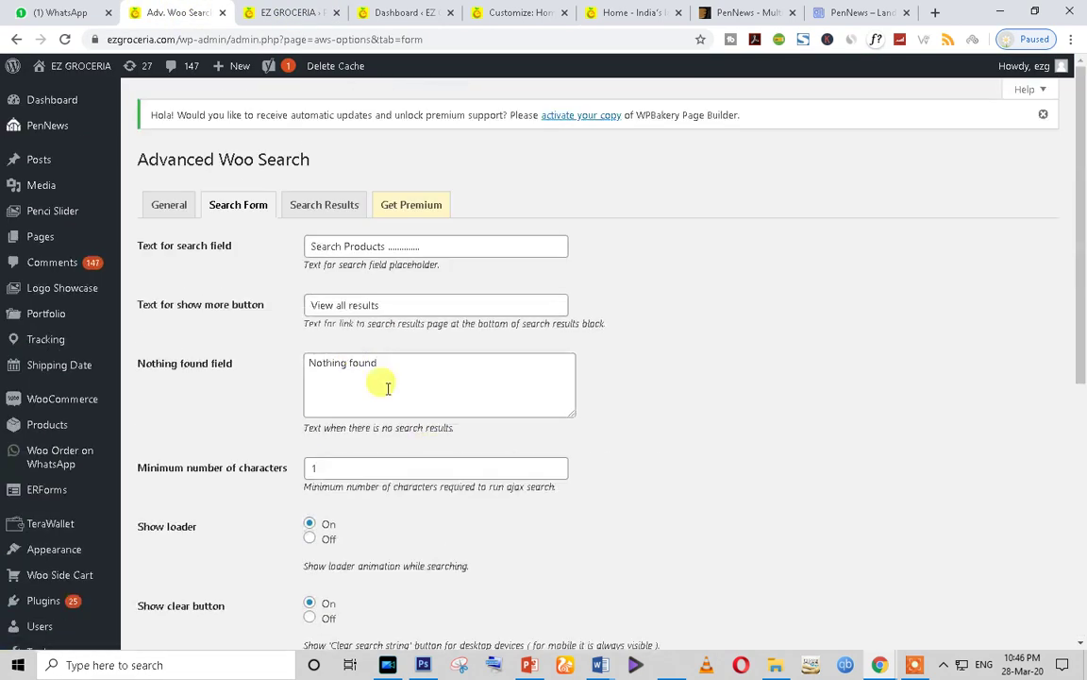
{"action": "left_click", "coordinate": [169, 206]}
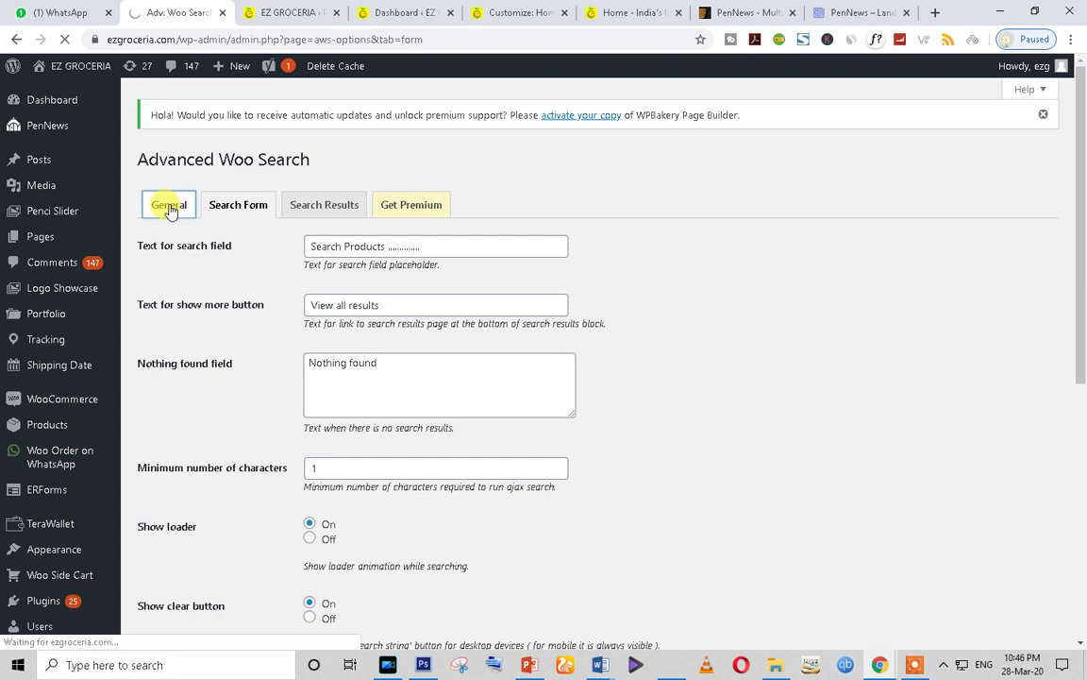
{"action": "left_click_drag", "start_coordinate": [399, 262], "coordinate": [573, 280]}
{"action": "left_click", "coordinate": [412, 276]}
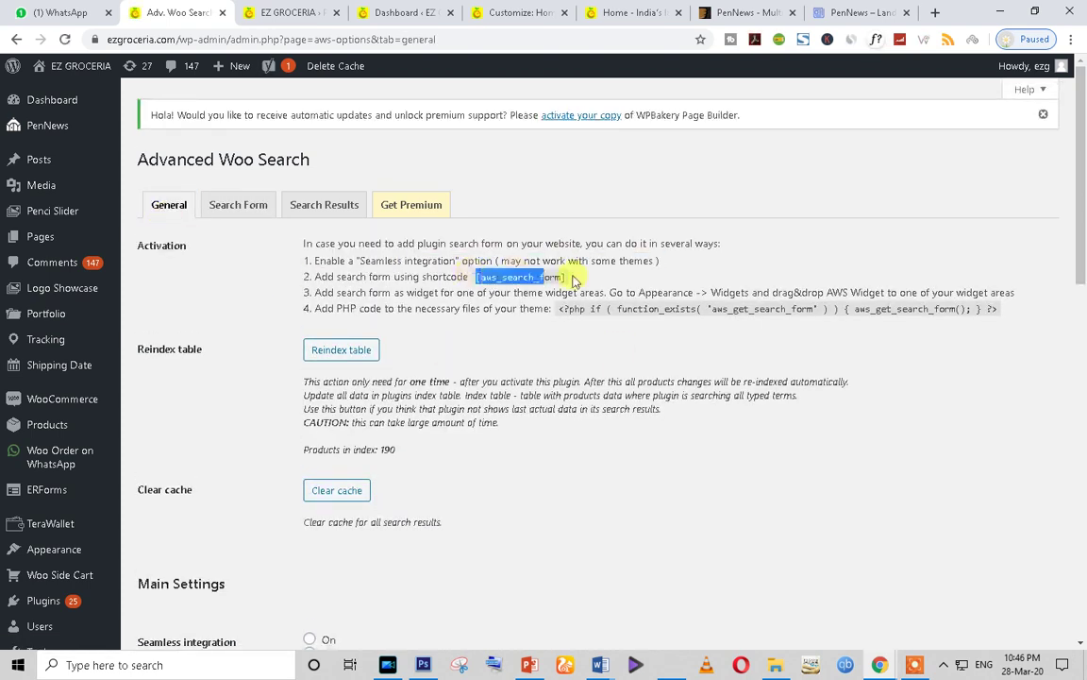
Return to the Customizer and deselect the shortcode in the header code field.
{"action": "left_click", "coordinate": [287, 12]}
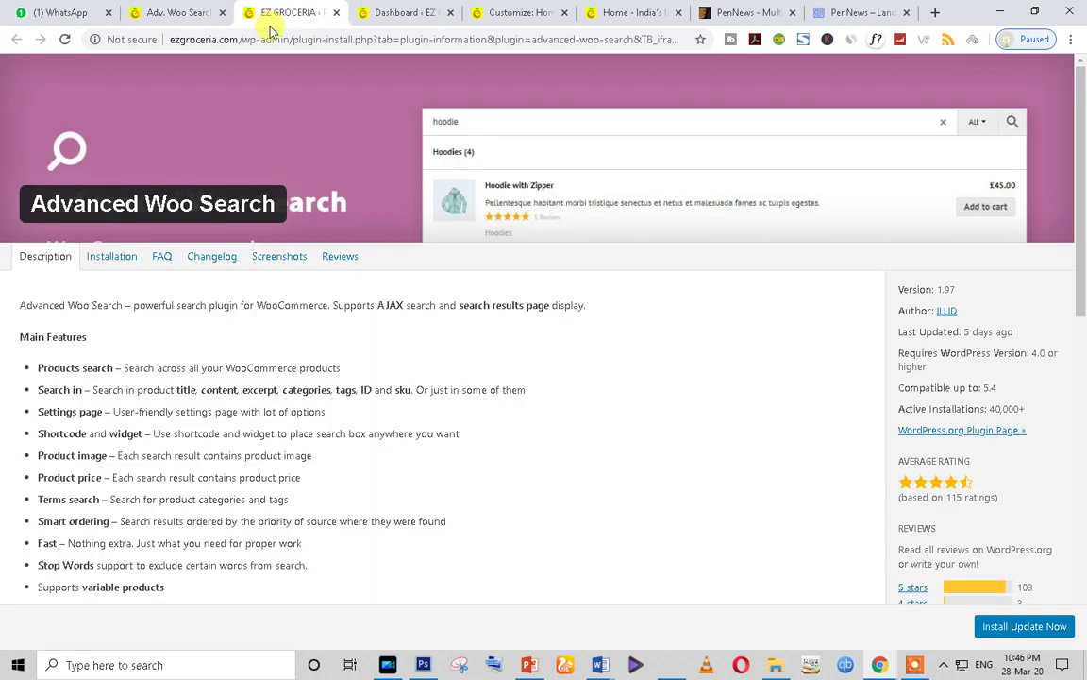
{"action": "left_click", "coordinate": [406, 12]}
{"action": "mouse_move", "coordinate": [184, 484]}
{"action": "left_click", "coordinate": [507, 13]}
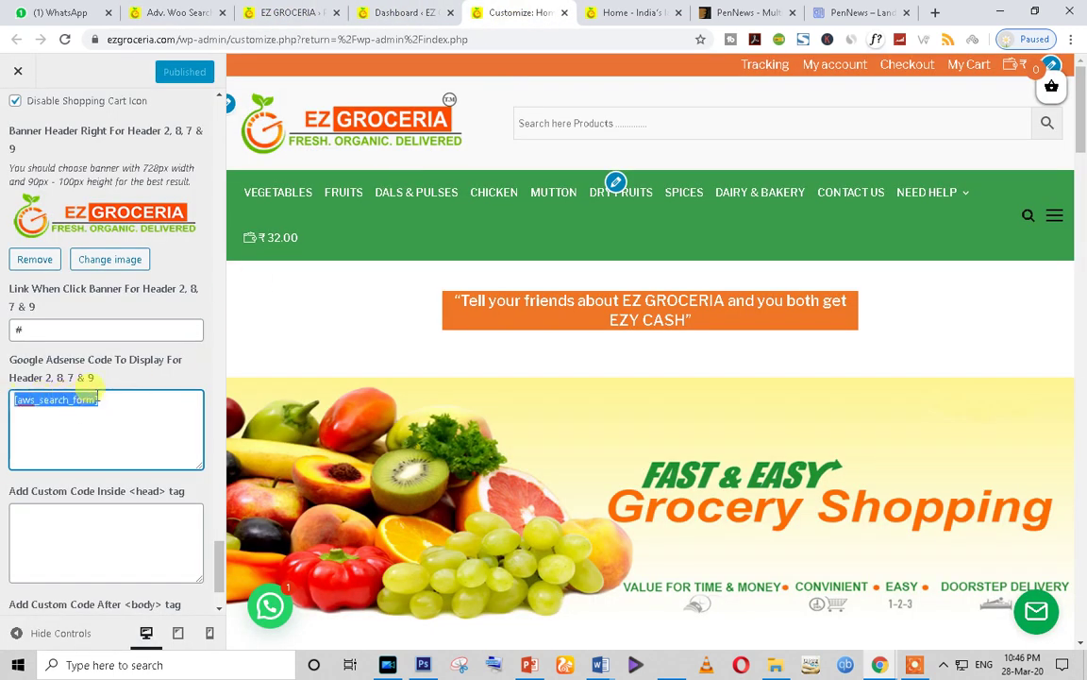
{"action": "left_click", "coordinate": [100, 398]}
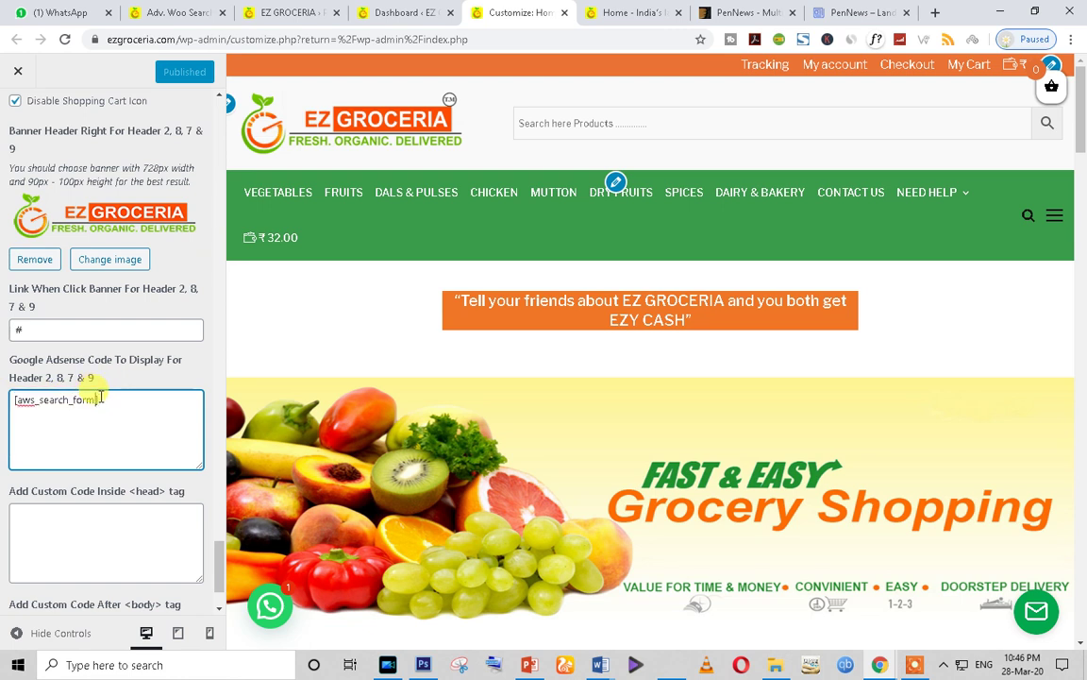
Check the preview search box reading 'Search here Products', then close the Customizer.
{"action": "left_click", "coordinate": [626, 123]}
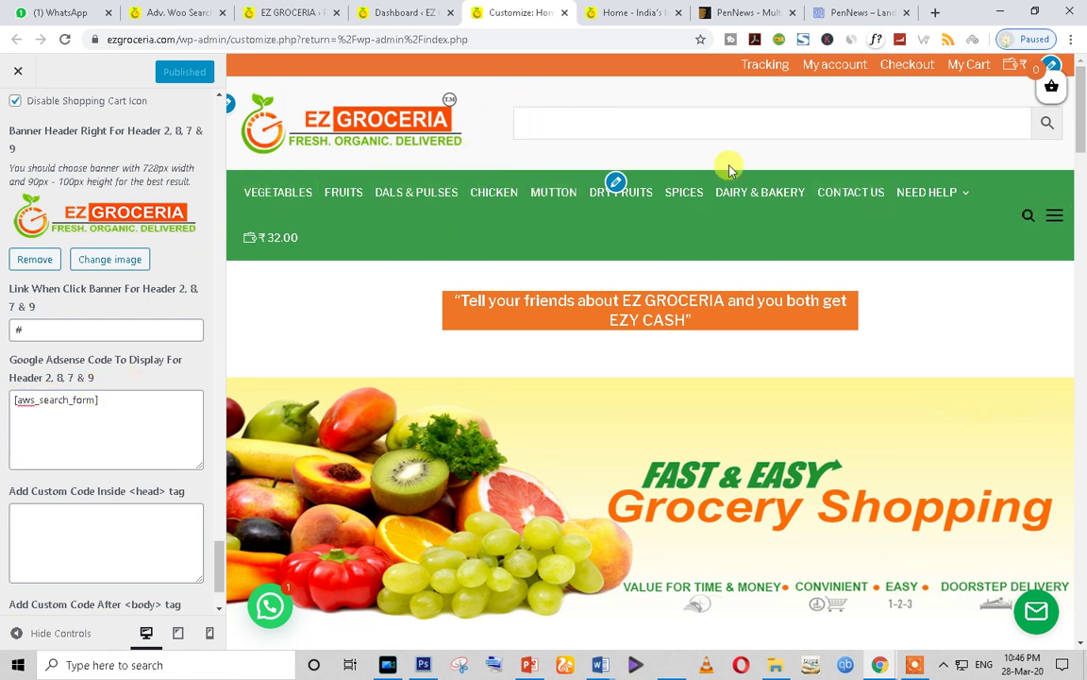
{"action": "left_click", "coordinate": [20, 75]}
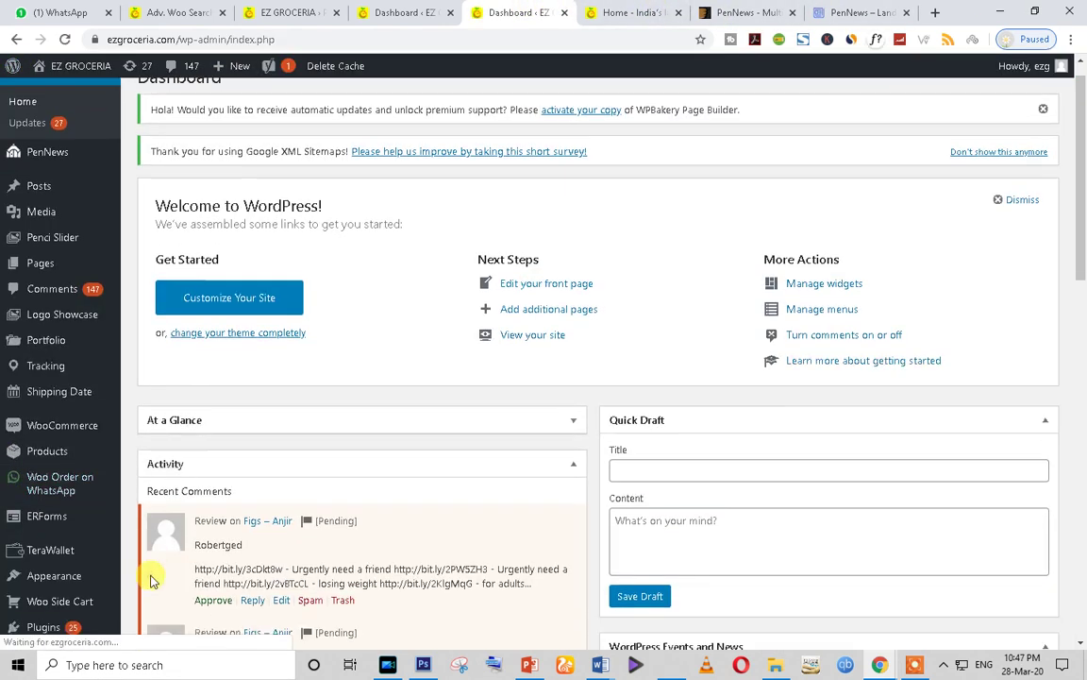
{"action": "scroll", "coordinate": [149, 580], "scroll_direction": "down", "scroll_amount": 2}
Open Appearance > Menus on the Top Menu: Tracking, Login/Signup, Checkout and My Cart.
{"action": "mouse_move", "coordinate": [73, 451]}
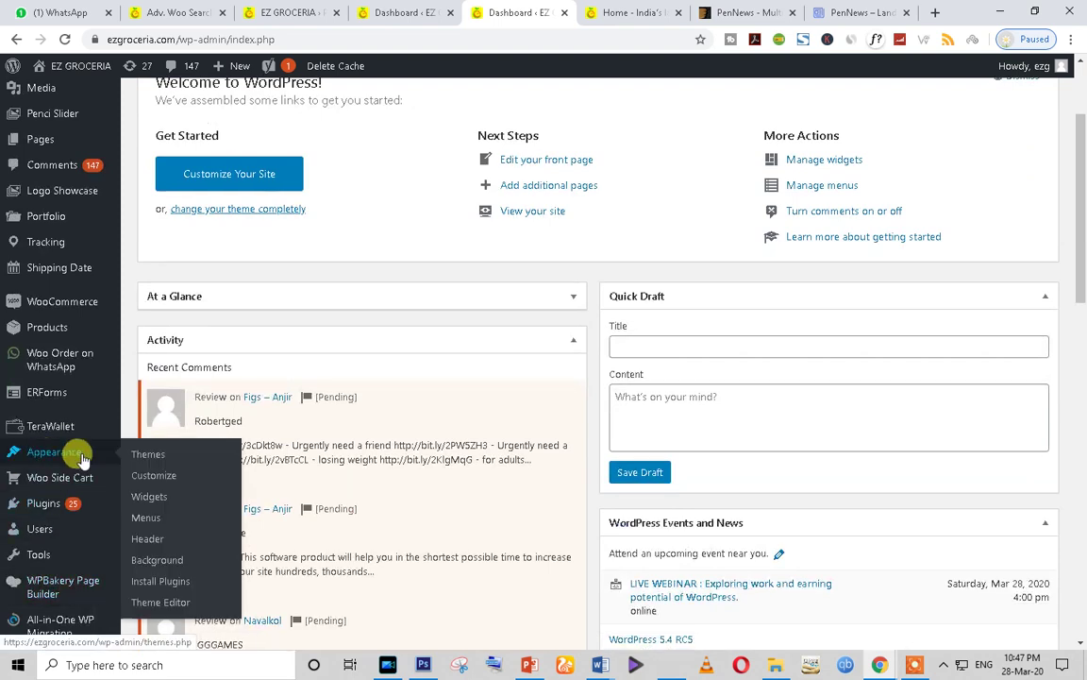
{"action": "left_click", "coordinate": [151, 518]}
{"action": "left_click", "coordinate": [627, 12]}
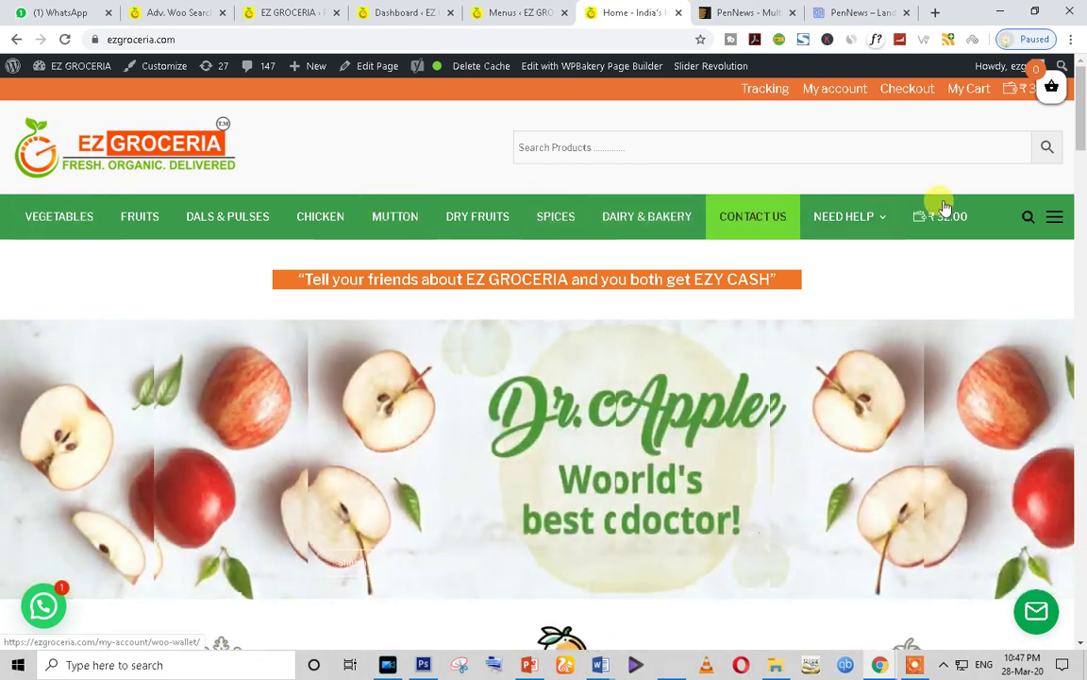
{"action": "scroll", "coordinate": [371, 280], "scroll_direction": "down", "scroll_amount": 3}
{"action": "scroll", "coordinate": [369, 286], "scroll_direction": "up", "scroll_amount": 3}
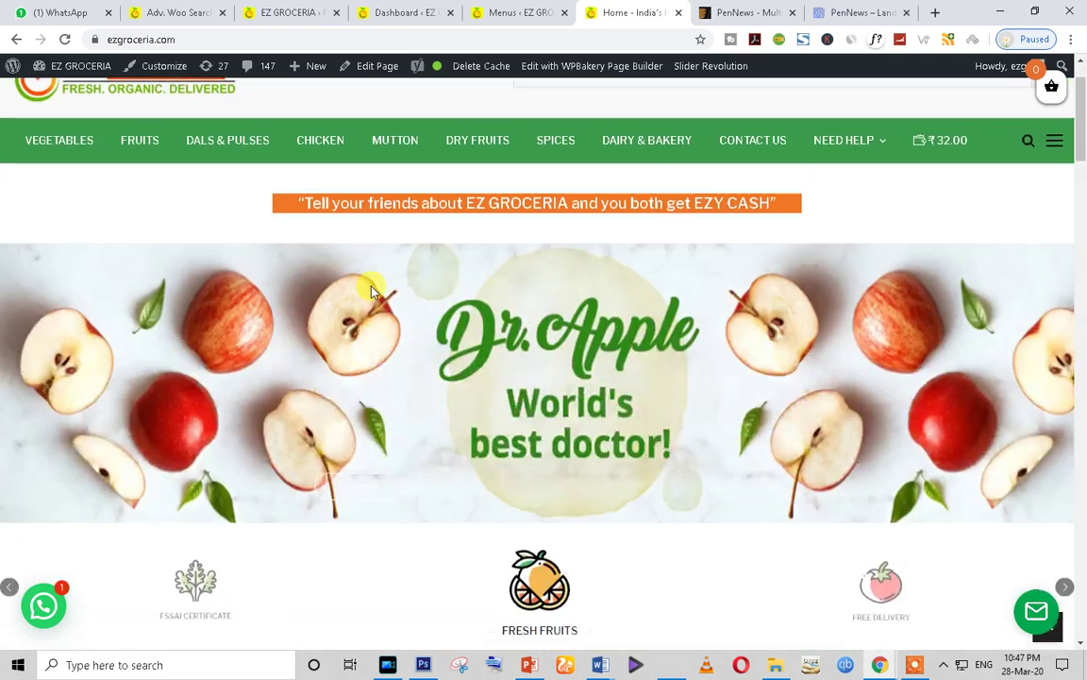
{"action": "left_click", "coordinate": [500, 12]}
{"action": "scroll", "coordinate": [394, 449], "scroll_direction": "down", "scroll_amount": 2}
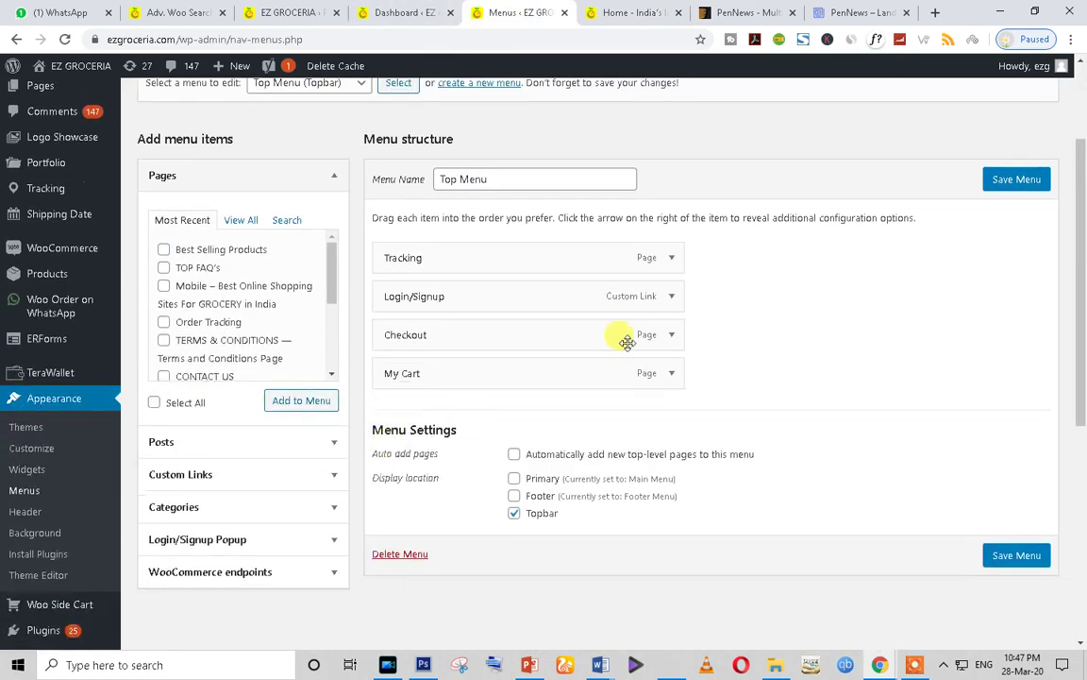
Load Main Menu (Primary) for editing from the menu selector.
{"action": "scroll", "coordinate": [425, 205], "scroll_direction": "up", "scroll_amount": 2}
{"action": "left_click", "coordinate": [519, 331]}
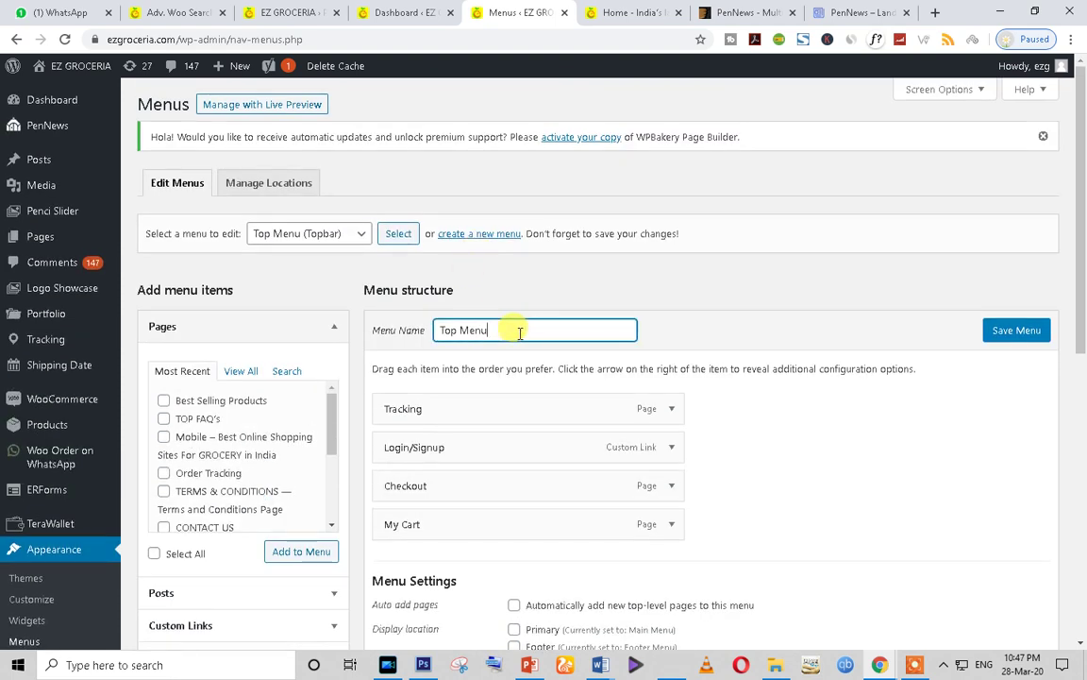
{"action": "left_click", "coordinate": [321, 233]}
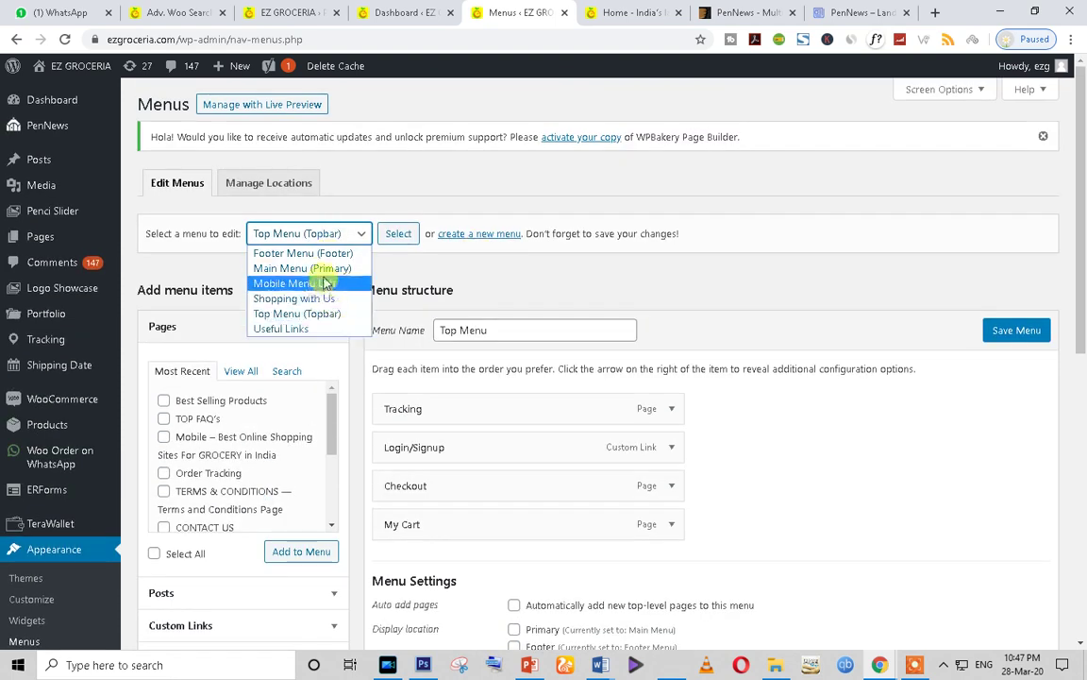
{"action": "left_click", "coordinate": [325, 269]}
{"action": "left_click", "coordinate": [395, 235]}
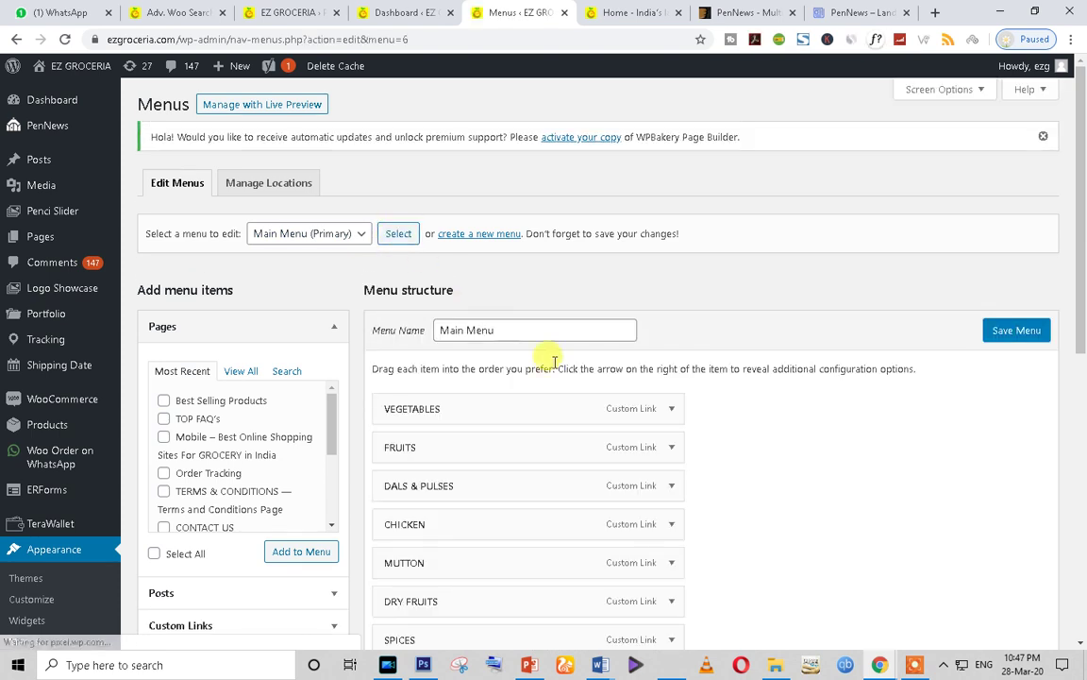
Review the Main Menu items and the storefront's NEED HELP dropdown: Order Tracking, Support Ticket.
{"action": "scroll", "coordinate": [551, 354], "scroll_direction": "down", "scroll_amount": 2}
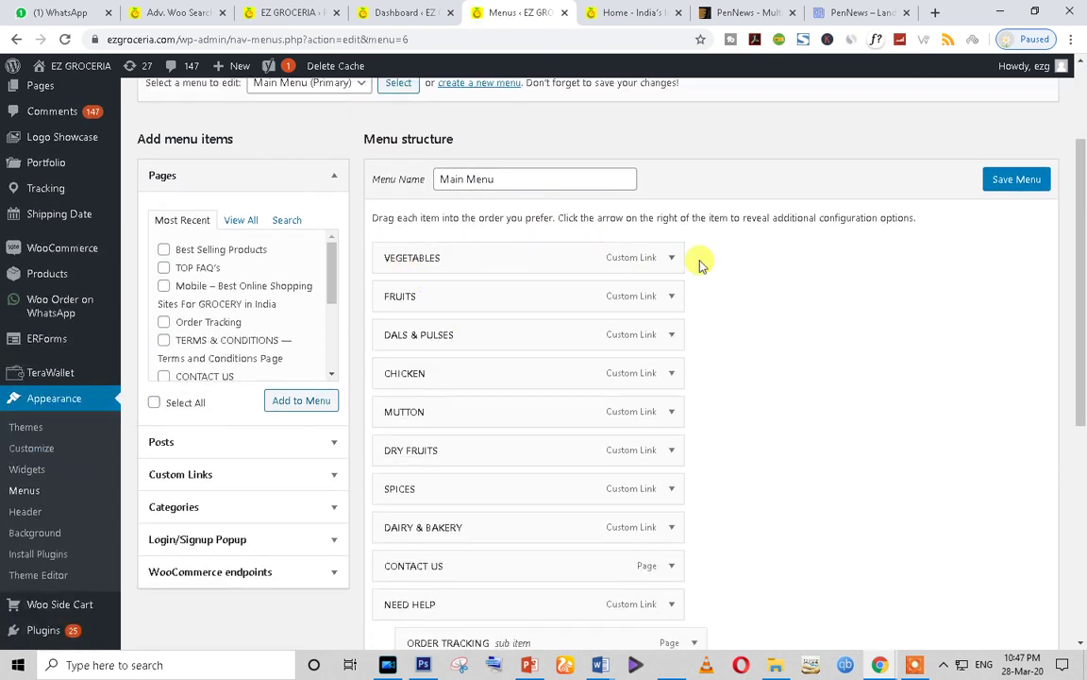
{"action": "scroll", "coordinate": [620, 380], "scroll_direction": "down", "scroll_amount": 4}
{"action": "scroll", "coordinate": [620, 380], "scroll_direction": "up", "scroll_amount": 5}
{"action": "scroll", "coordinate": [582, 226], "scroll_direction": "down", "scroll_amount": 7}
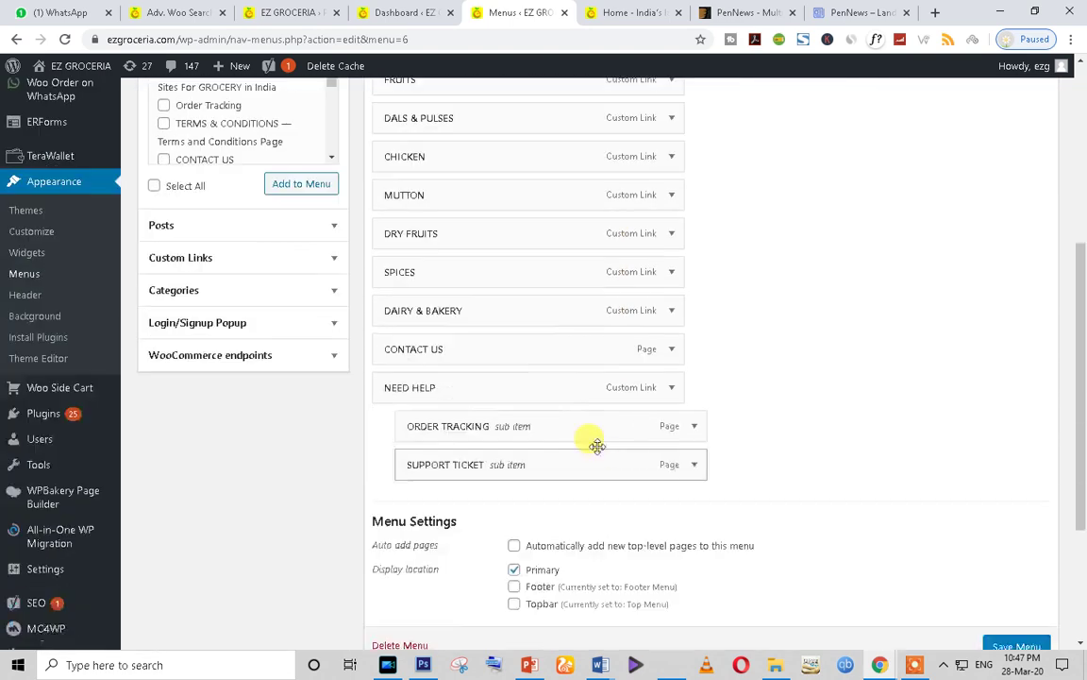
{"action": "scroll", "coordinate": [630, 254], "scroll_direction": "up", "scroll_amount": 5}
{"action": "scroll", "coordinate": [619, 279], "scroll_direction": "down", "scroll_amount": 3}
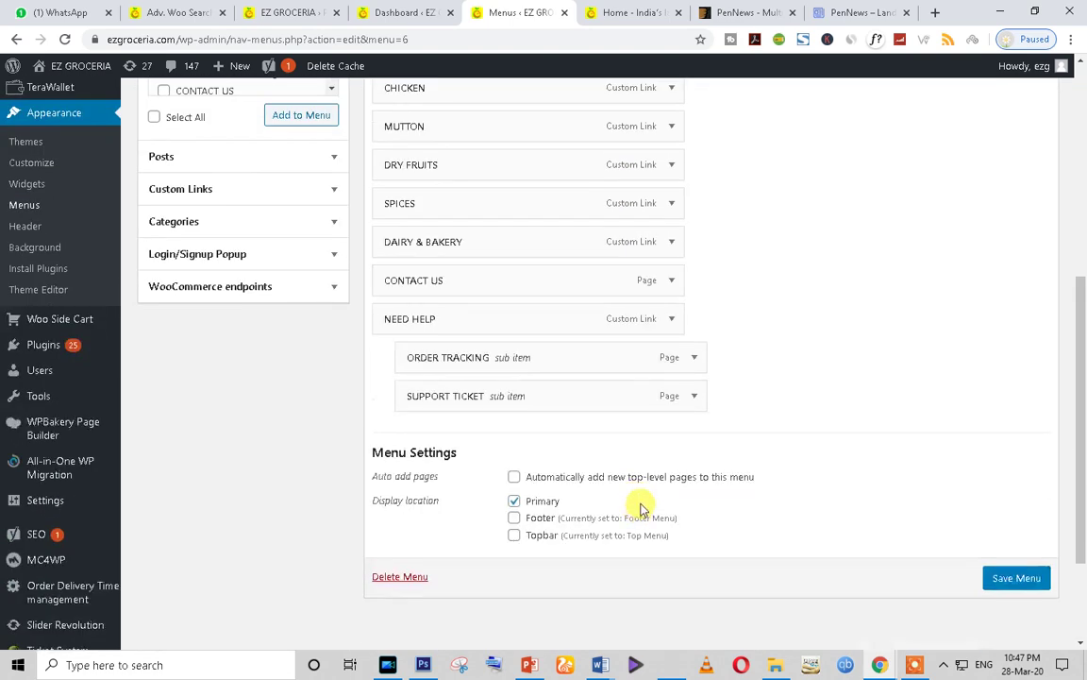
{"action": "scroll", "coordinate": [694, 452], "scroll_direction": "up", "scroll_amount": 3}
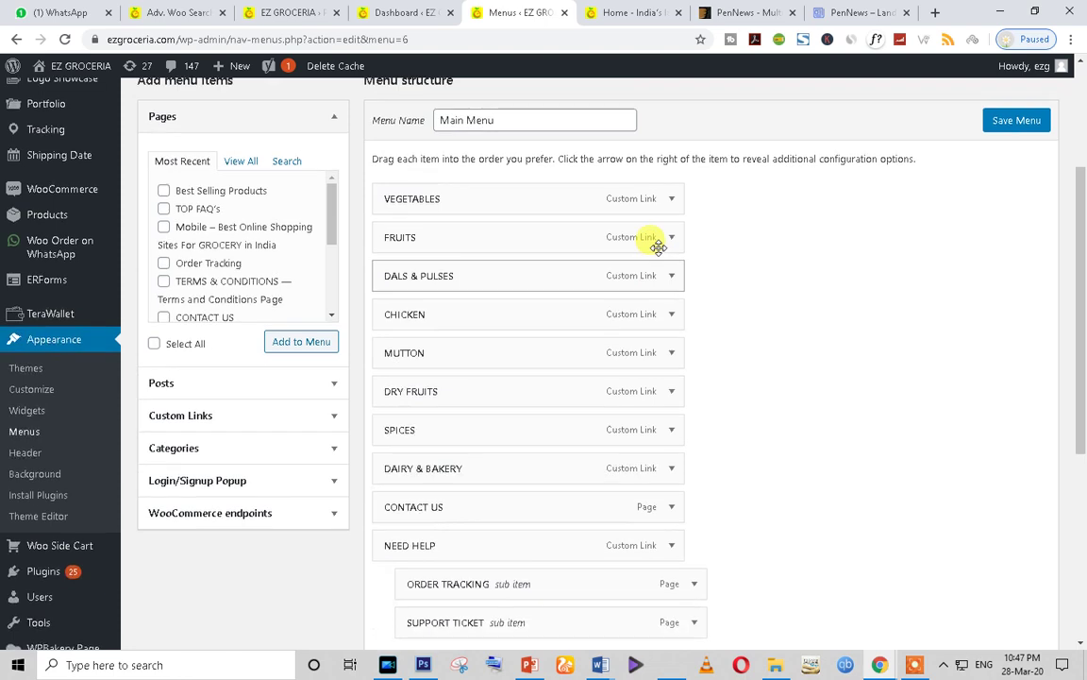
{"action": "left_click", "coordinate": [618, 9]}
{"action": "mouse_move", "coordinate": [862, 223]}
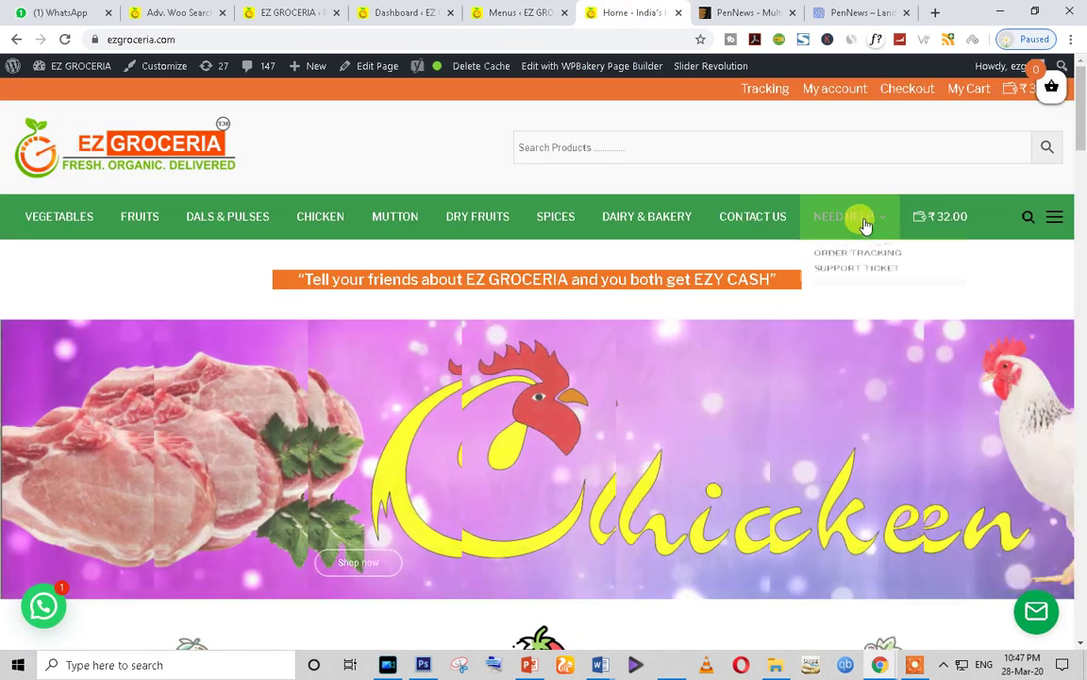
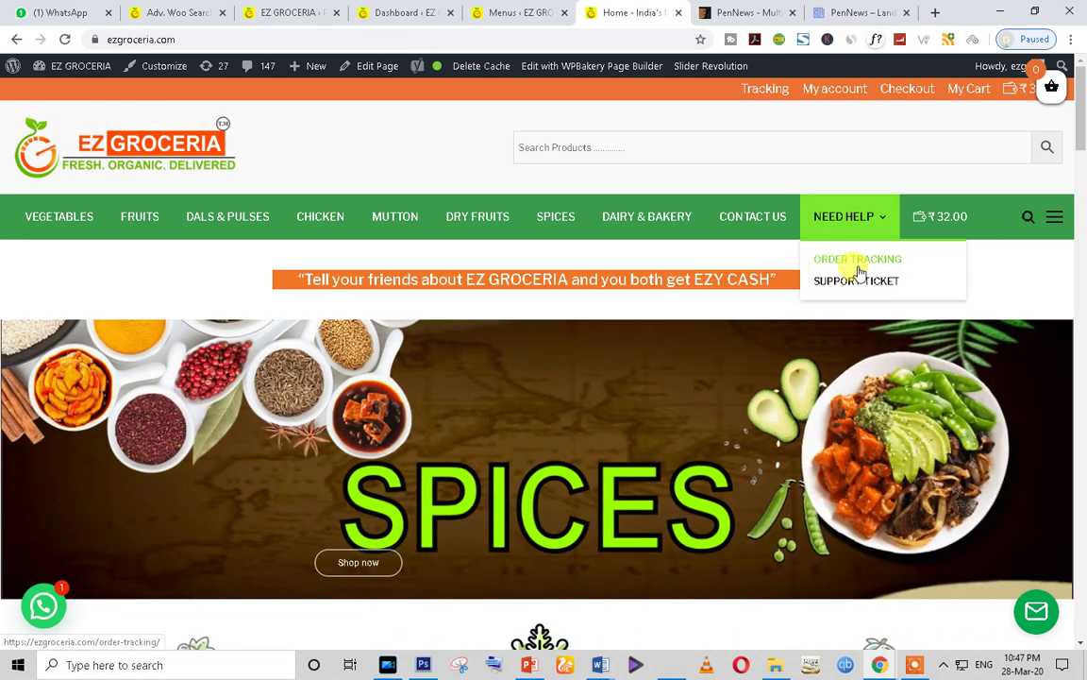
Look over the Dashboard and Menus tabs and close the extra EZ GROCERIA tab.
{"action": "left_click", "coordinate": [401, 12]}
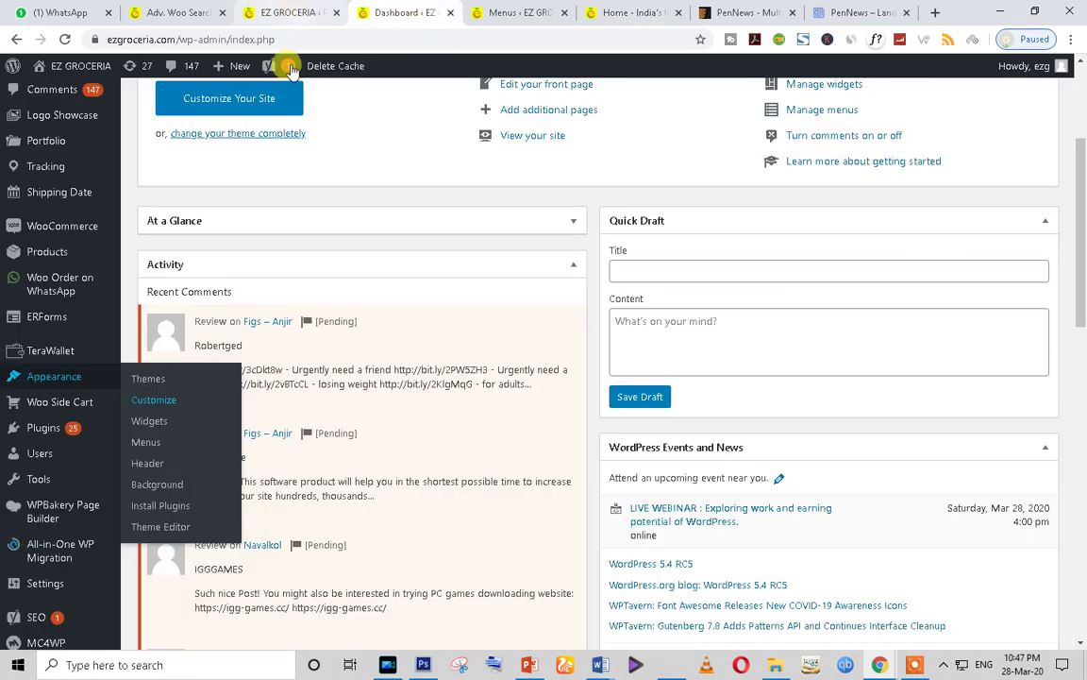
{"action": "left_click", "coordinate": [500, 13]}
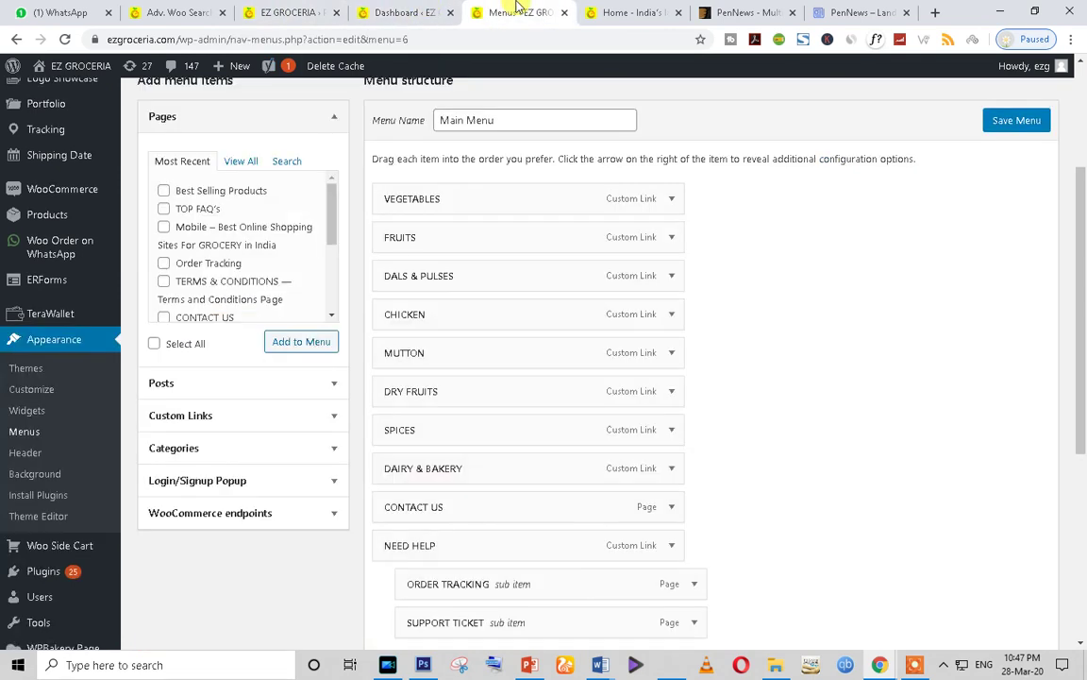
{"action": "left_click", "coordinate": [293, 8]}
{"action": "middle_click", "coordinate": [300, 11]}
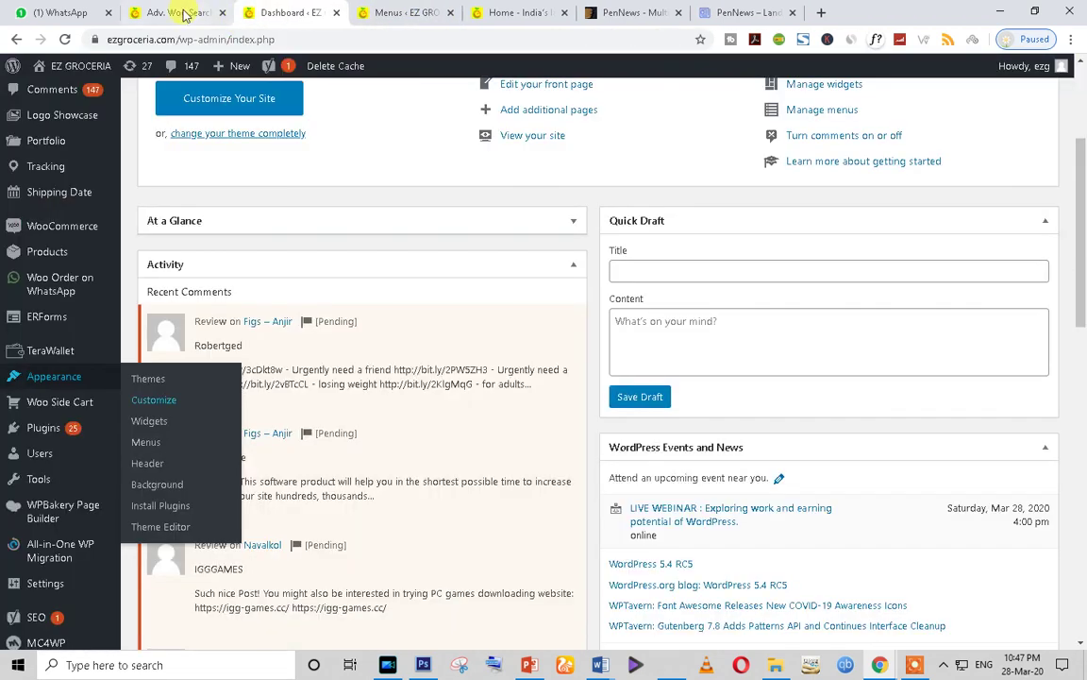
Go from the Advanced Woo Search settings to the installed plugins list.
{"action": "left_click", "coordinate": [185, 15]}
{"action": "scroll", "coordinate": [167, 439], "scroll_direction": "down", "scroll_amount": 1}
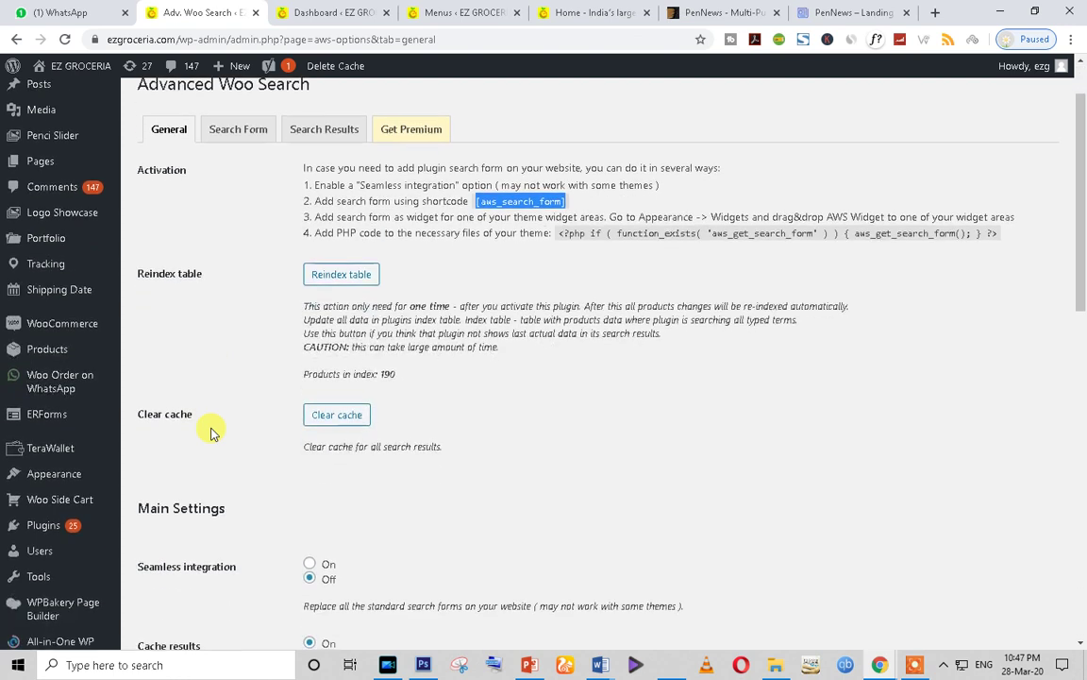
{"action": "left_click", "coordinate": [54, 533]}
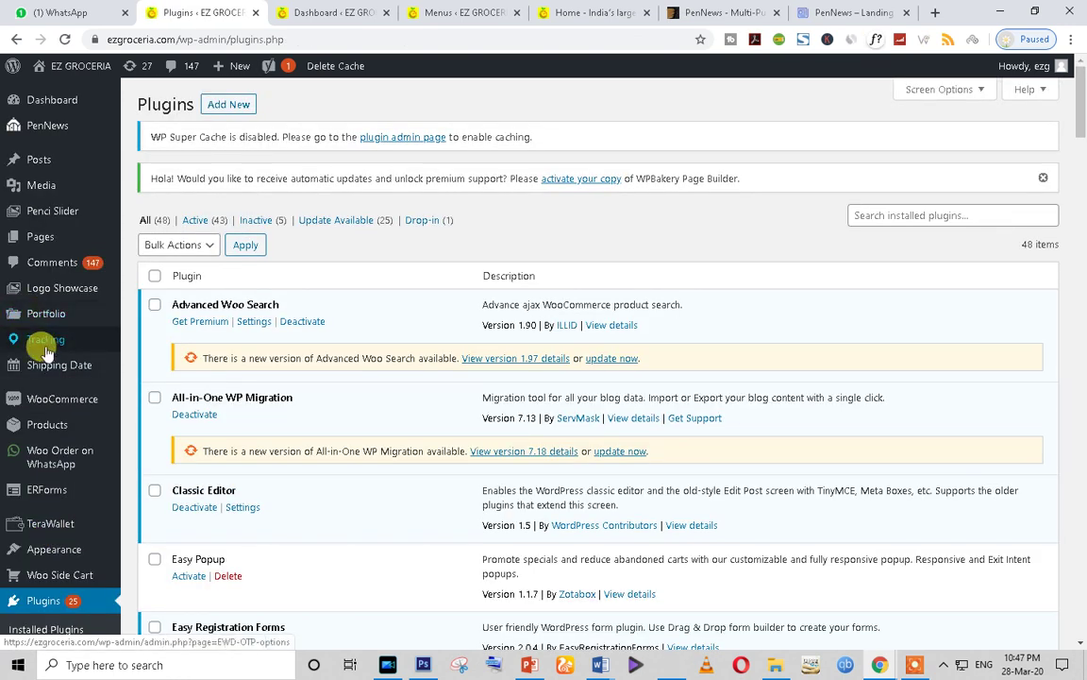
Scroll down the plugins list to the Status and Order Tracking plugin.
{"action": "mouse_move", "coordinate": [46, 346]}
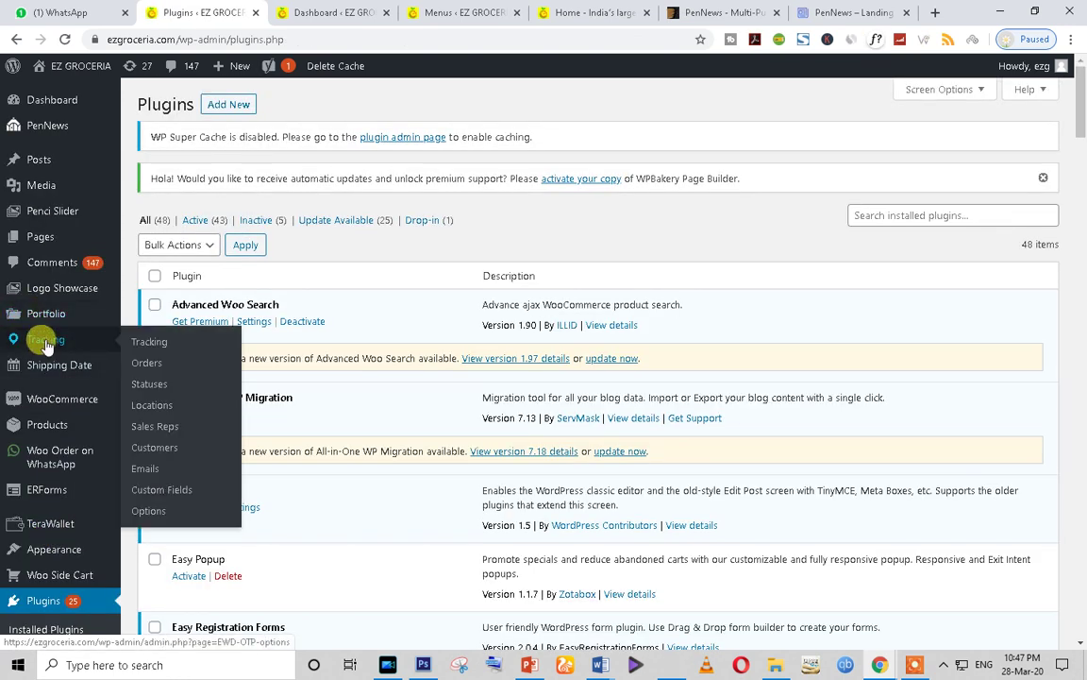
{"action": "scroll", "coordinate": [302, 345], "scroll_direction": "down", "scroll_amount": 2}
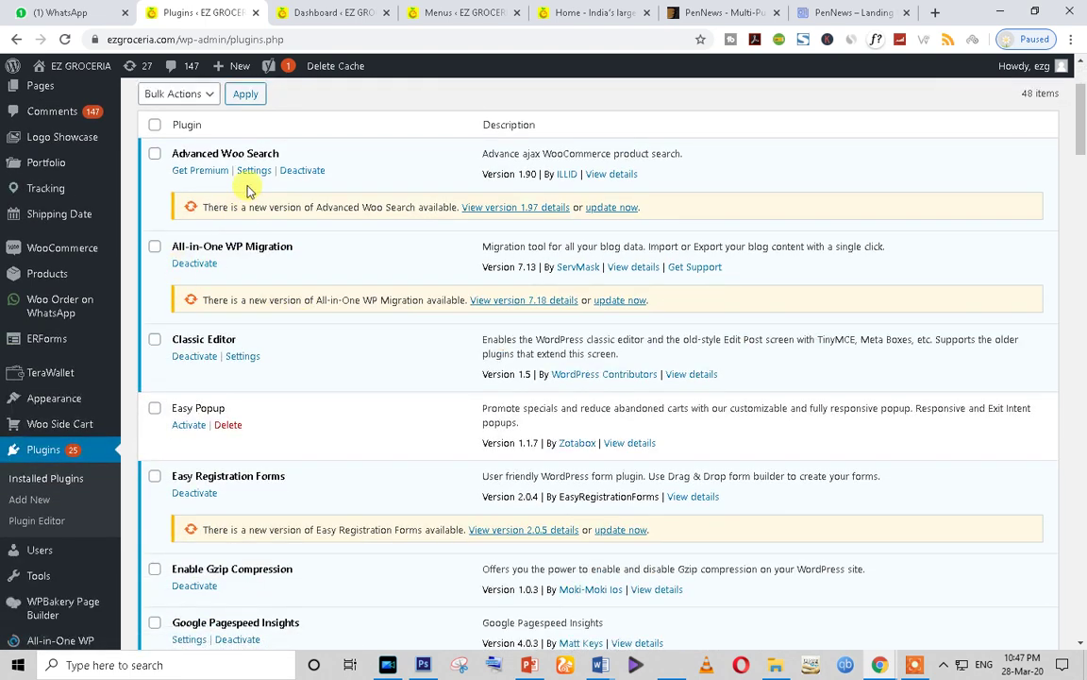
{"action": "scroll", "coordinate": [253, 340], "scroll_direction": "down", "scroll_amount": 2}
{"action": "scroll", "coordinate": [264, 470], "scroll_direction": "up", "scroll_amount": 4}
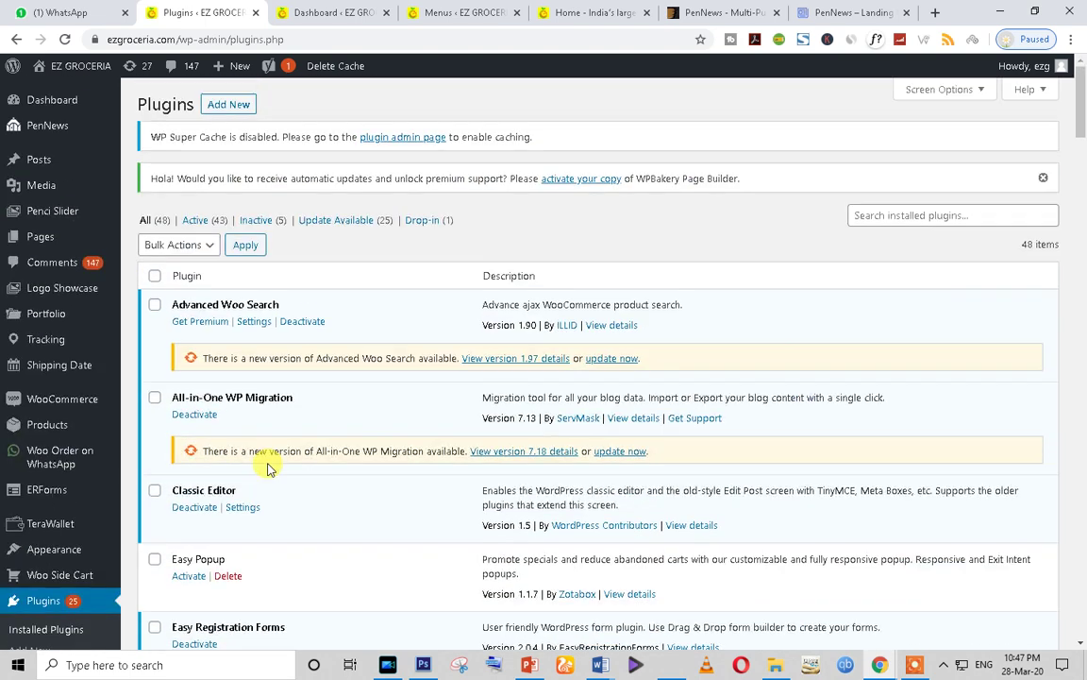
{"action": "scroll", "coordinate": [294, 415], "scroll_direction": "down", "scroll_amount": 4}
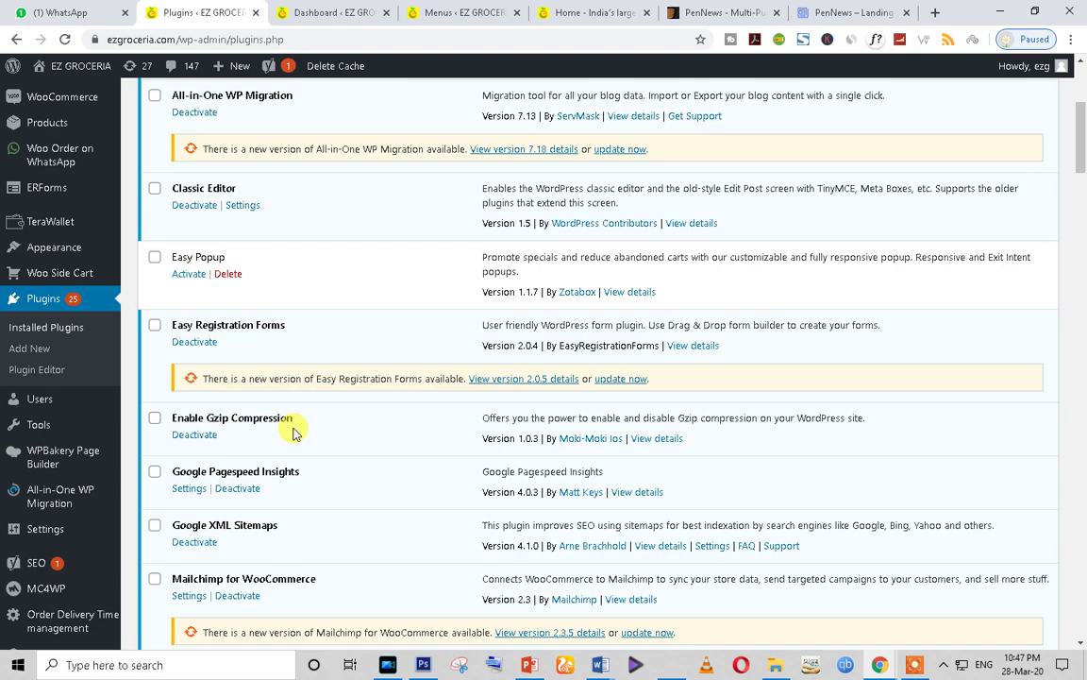
{"action": "scroll", "coordinate": [293, 432], "scroll_direction": "down", "scroll_amount": 7}
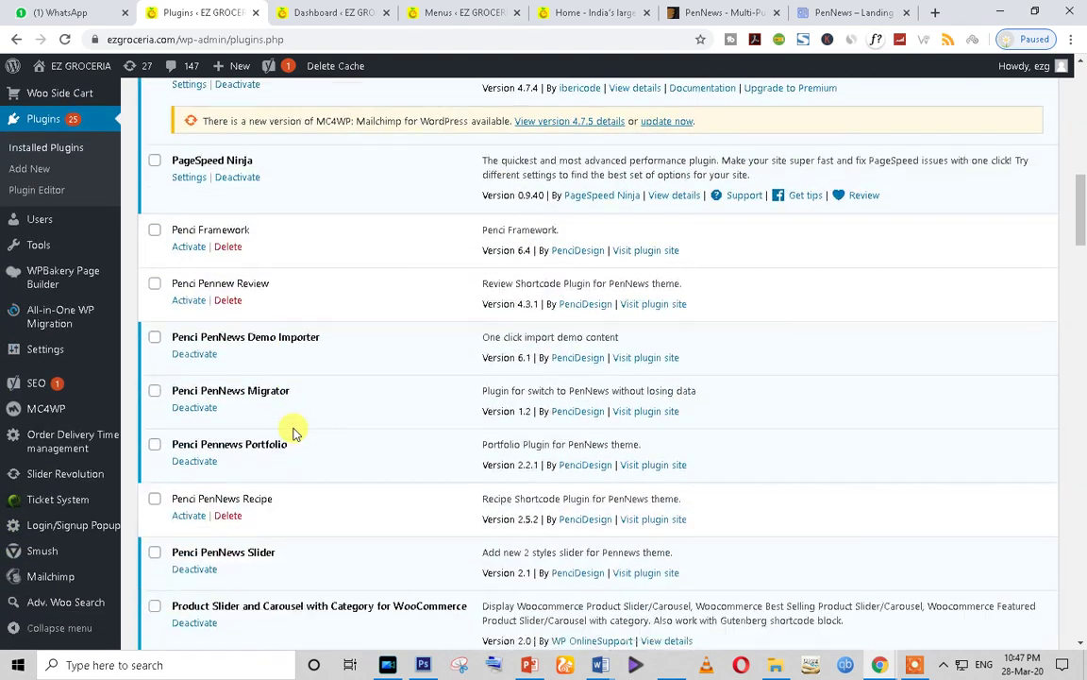
{"action": "scroll", "coordinate": [292, 432], "scroll_direction": "down", "scroll_amount": 5}
{"action": "scroll", "coordinate": [292, 432], "scroll_direction": "down", "scroll_amount": 3}
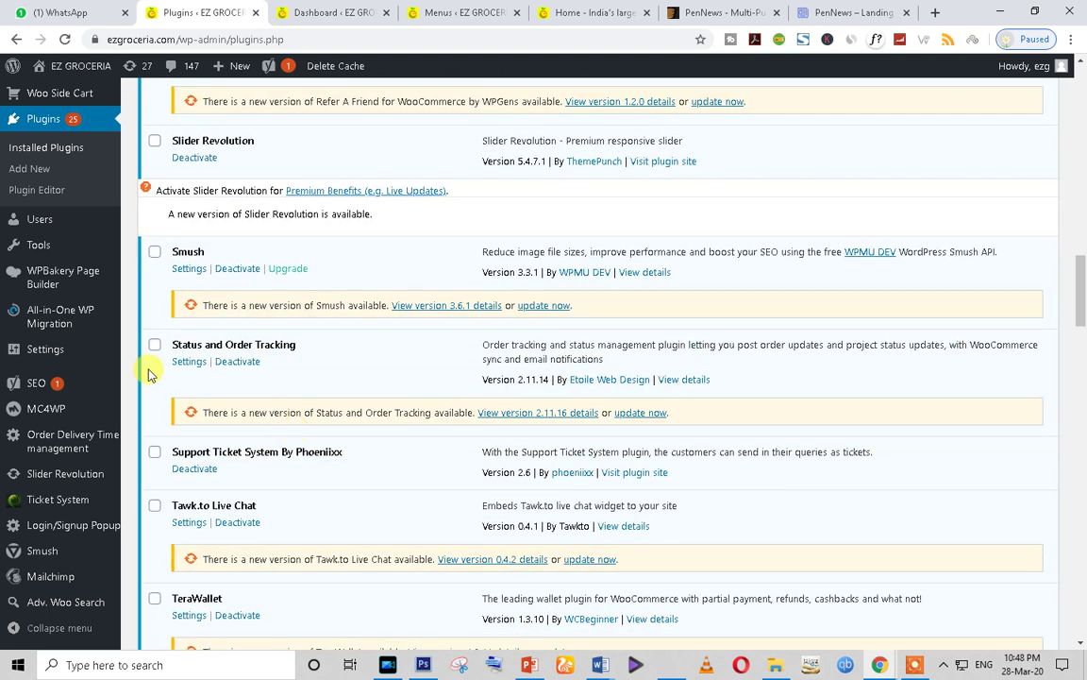
{"action": "left_click_drag", "start_coordinate": [187, 349], "coordinate": [295, 346]}
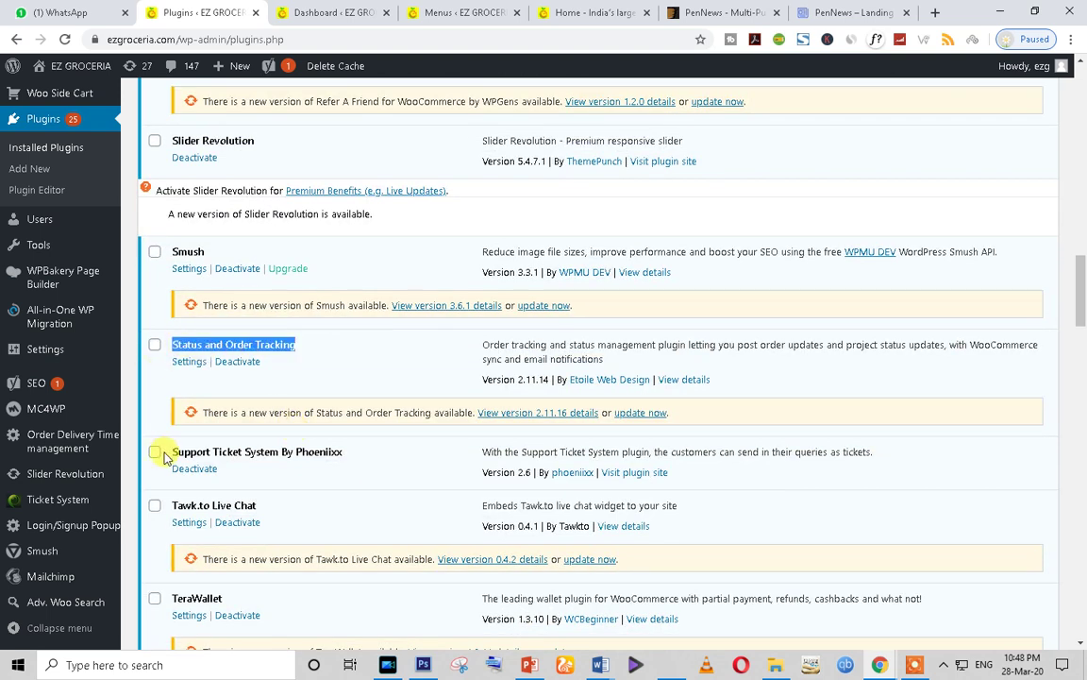
Check the Status and Order Tracking 2.11.14 details, then go to its settings page.
{"action": "left_click", "coordinate": [682, 382]}
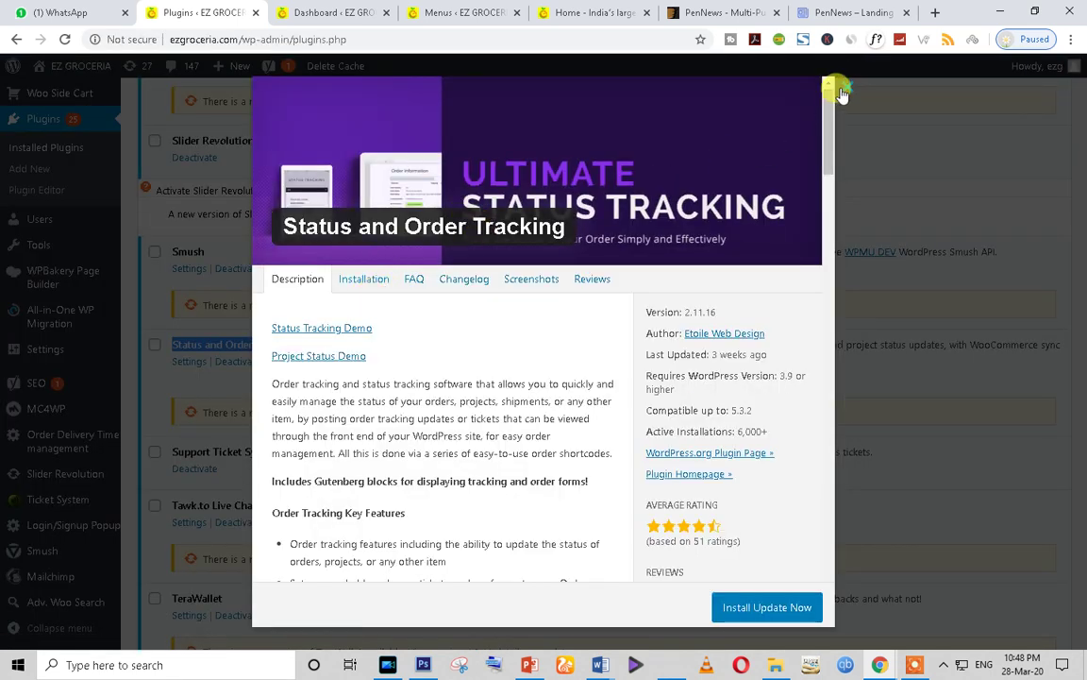
{"action": "left_click", "coordinate": [843, 88]}
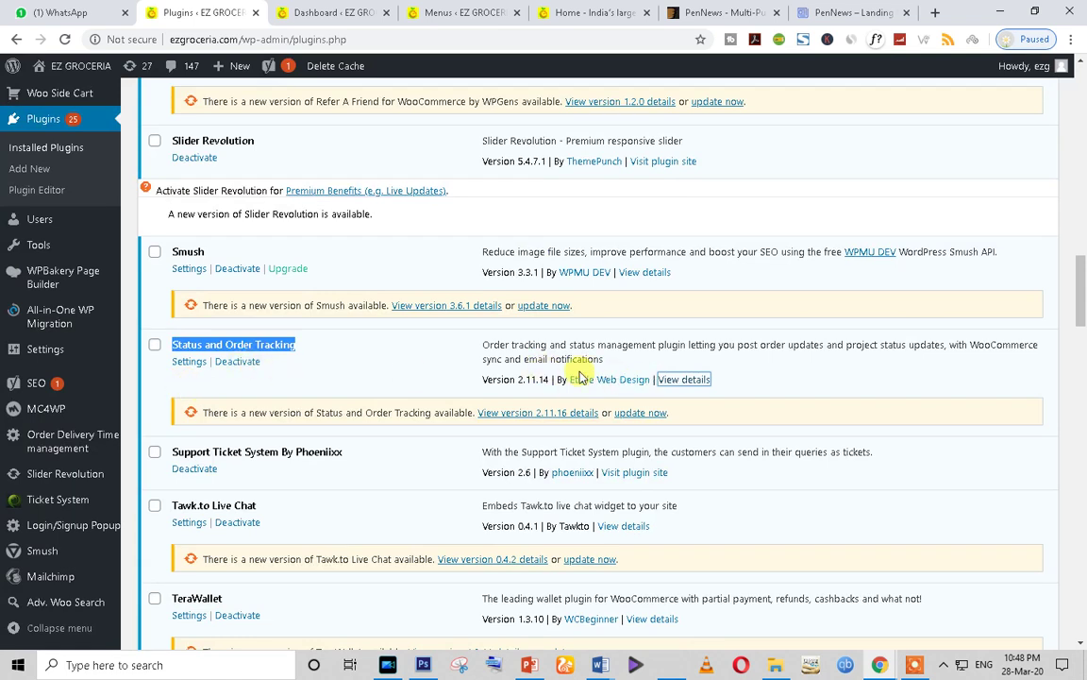
{"action": "left_click", "coordinate": [188, 365]}
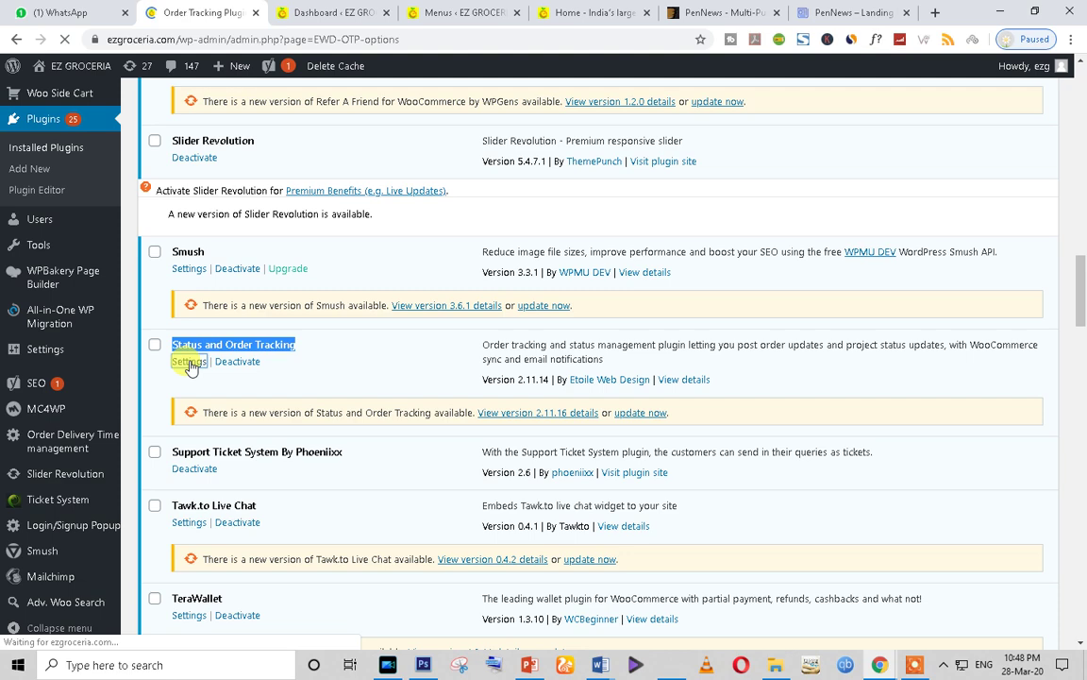
{"action": "scroll", "coordinate": [485, 518], "scroll_direction": "down", "scroll_amount": 7}
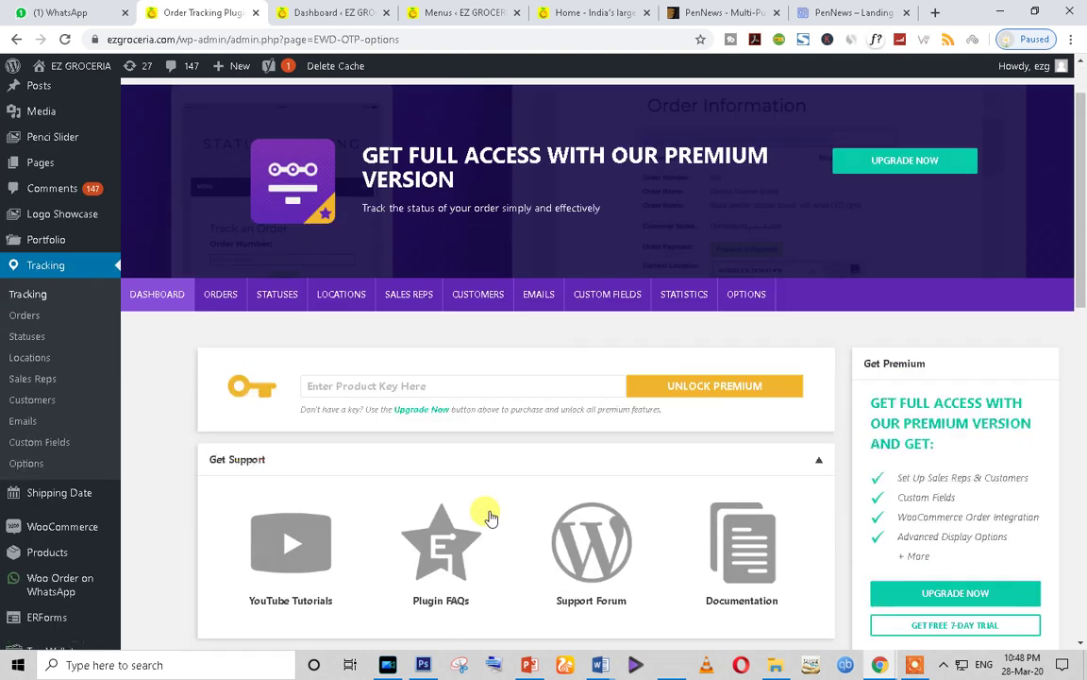
{"action": "scroll", "coordinate": [489, 518], "scroll_direction": "up", "scroll_amount": 7}
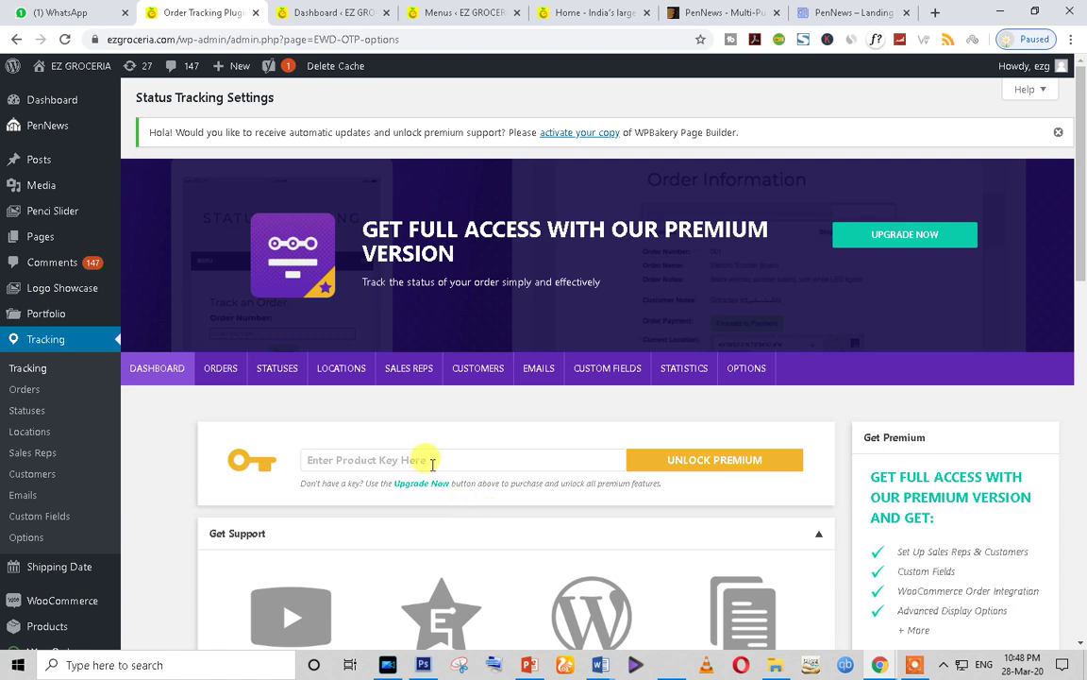
{"action": "left_click", "coordinate": [312, 13]}
{"action": "left_click", "coordinate": [571, 11]}
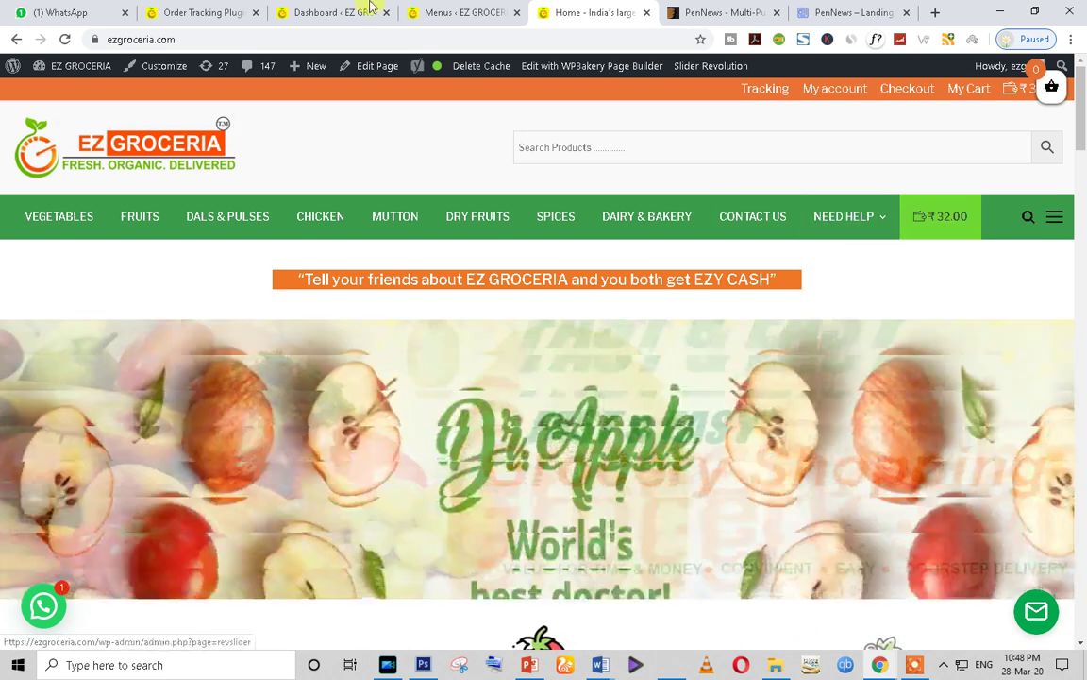
{"action": "left_click", "coordinate": [212, 12]}
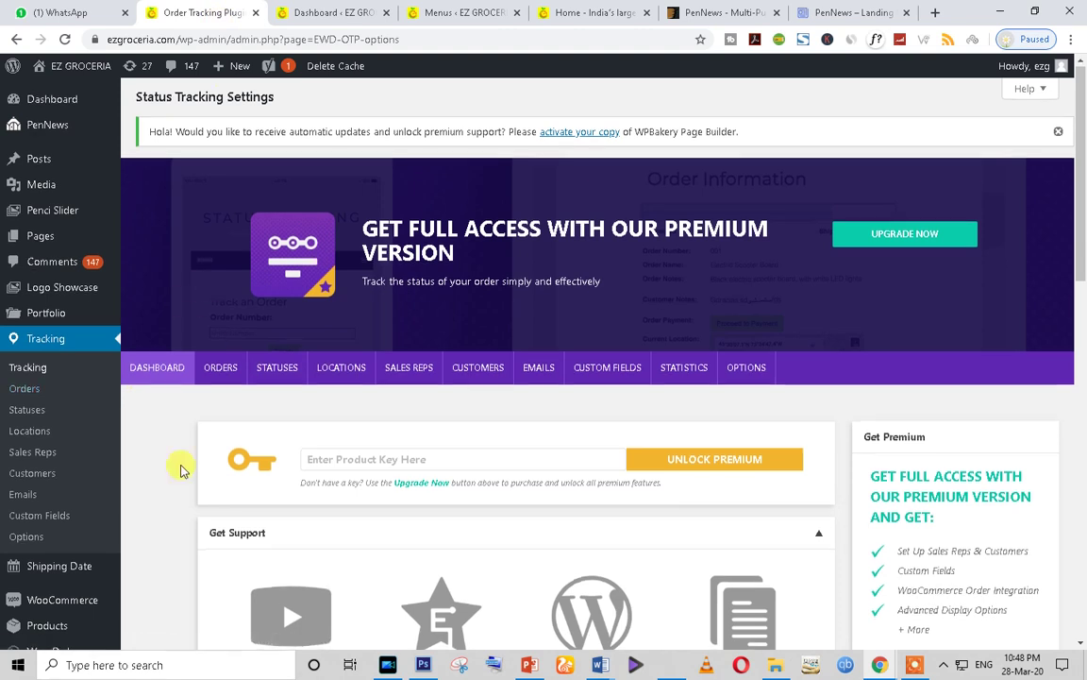
{"action": "scroll", "coordinate": [68, 522], "scroll_direction": "down", "scroll_amount": 4}
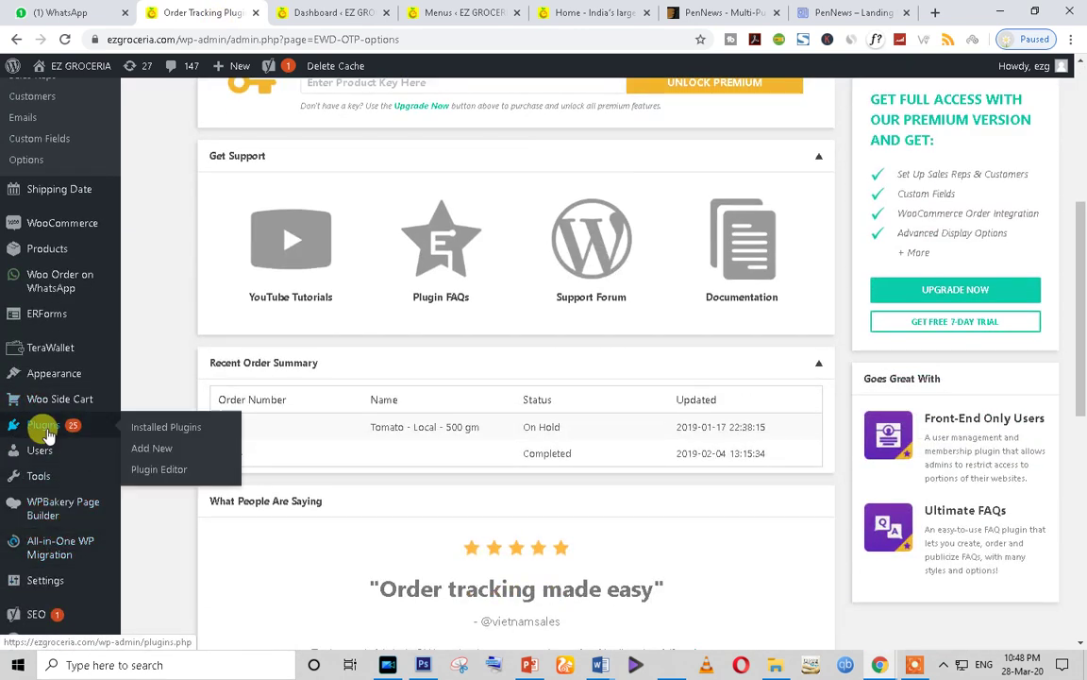
Browse the full list of installed plugins from top to bottom.
{"action": "left_click", "coordinate": [44, 426]}
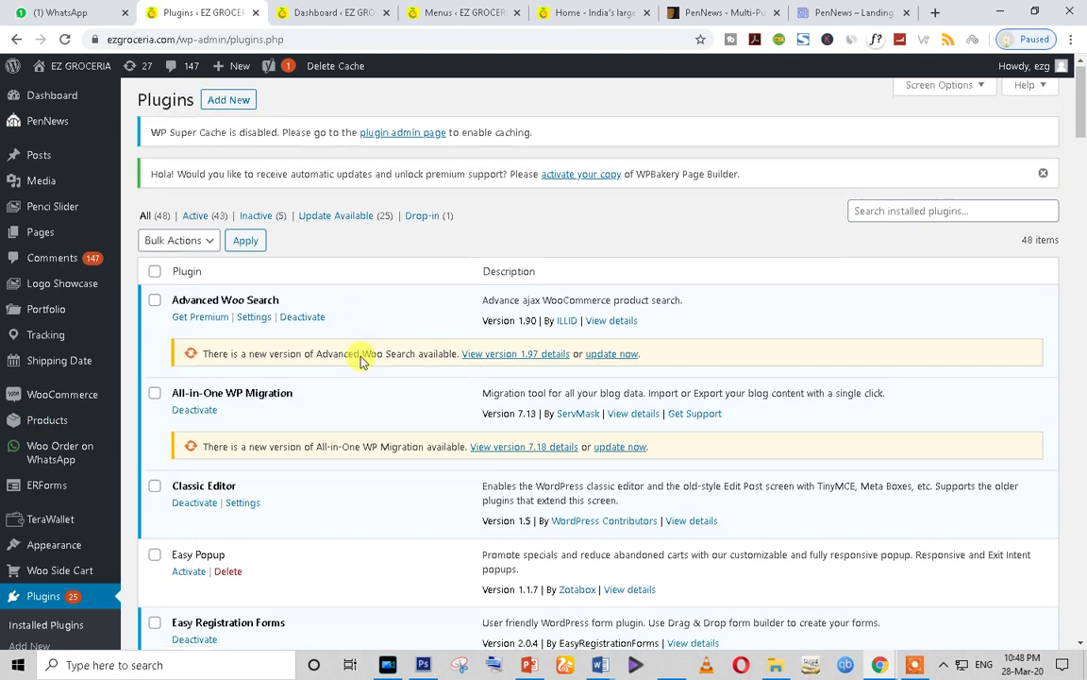
{"action": "scroll", "coordinate": [349, 415], "scroll_direction": "down", "scroll_amount": 4}
{"action": "scroll", "coordinate": [344, 439], "scroll_direction": "down", "scroll_amount": 2}
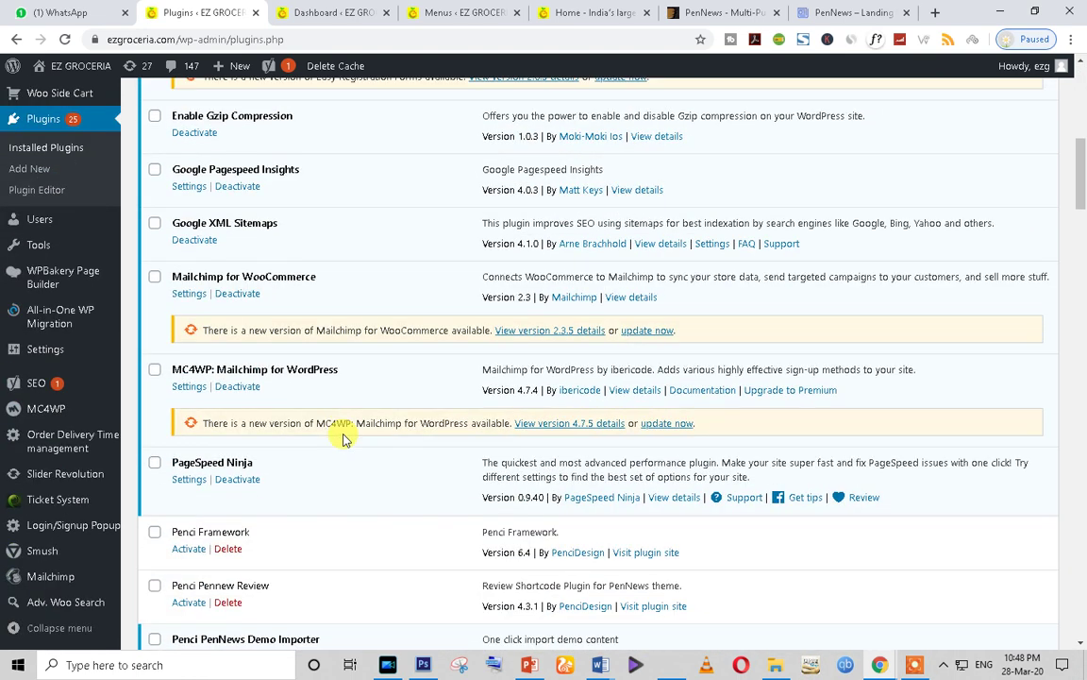
{"action": "scroll", "coordinate": [345, 439], "scroll_direction": "down", "scroll_amount": 2}
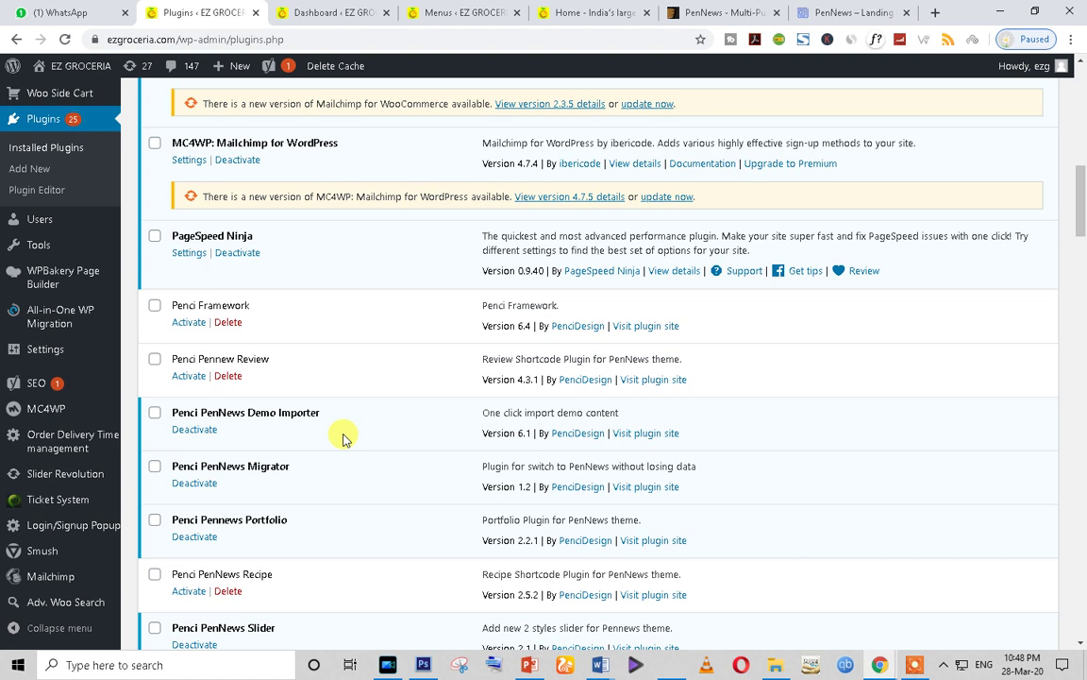
{"action": "scroll", "coordinate": [344, 439], "scroll_direction": "down", "scroll_amount": 3}
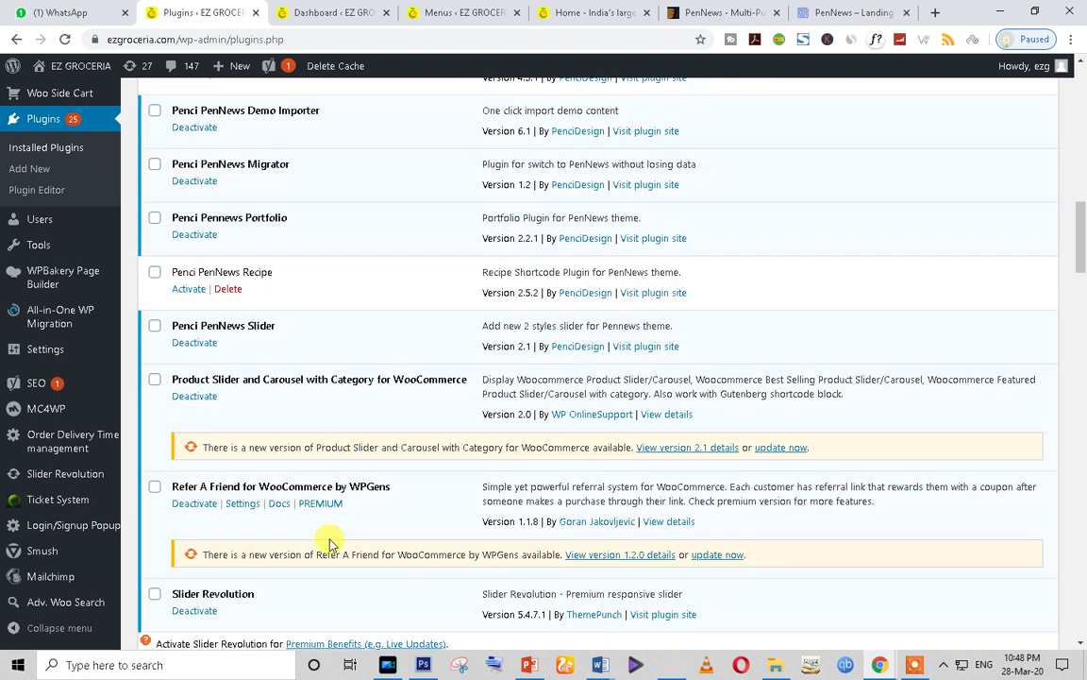
{"action": "scroll", "coordinate": [330, 545], "scroll_direction": "down", "scroll_amount": 2}
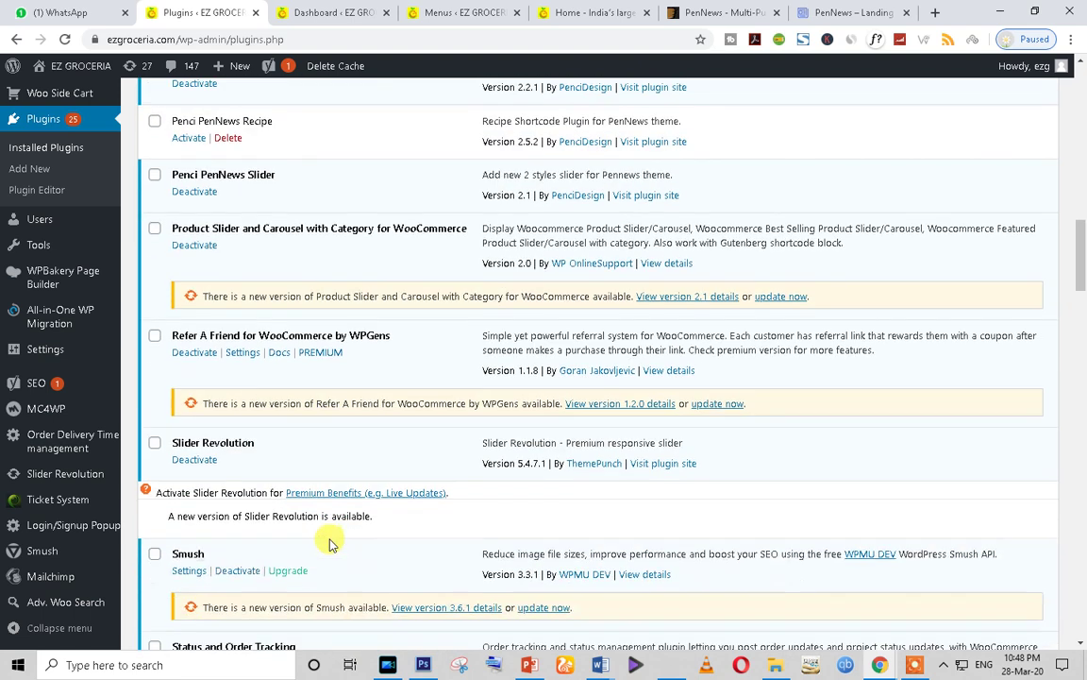
{"action": "scroll", "coordinate": [330, 545], "scroll_direction": "down", "scroll_amount": 4}
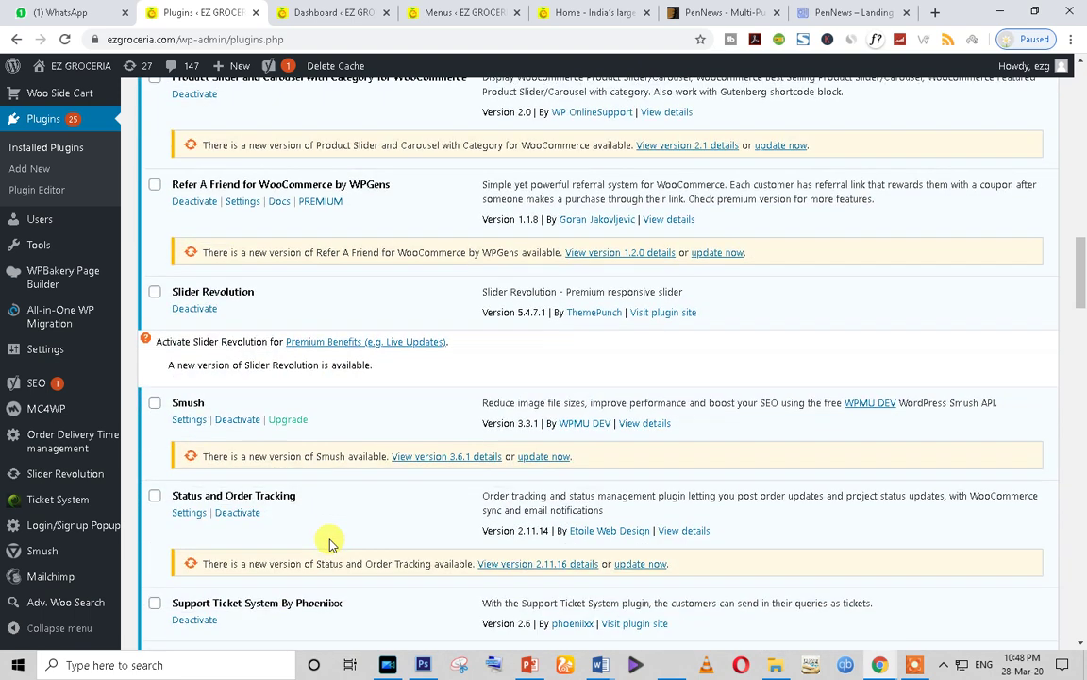
{"action": "scroll", "coordinate": [329, 545], "scroll_direction": "down", "scroll_amount": 1}
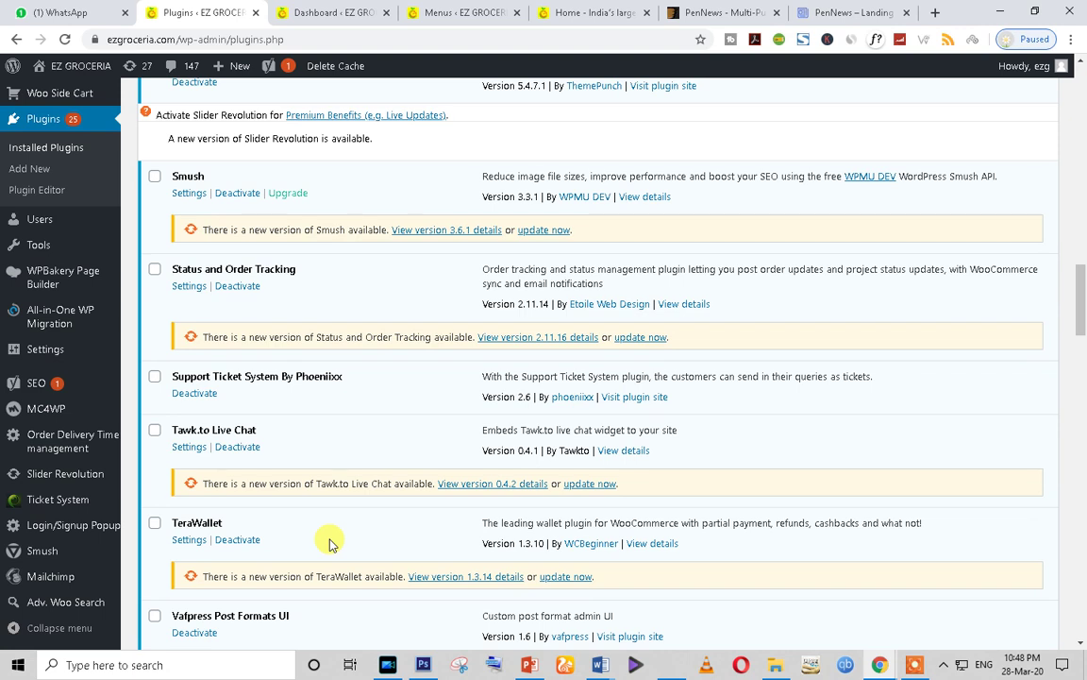
{"action": "scroll", "coordinate": [329, 544], "scroll_direction": "down", "scroll_amount": 3}
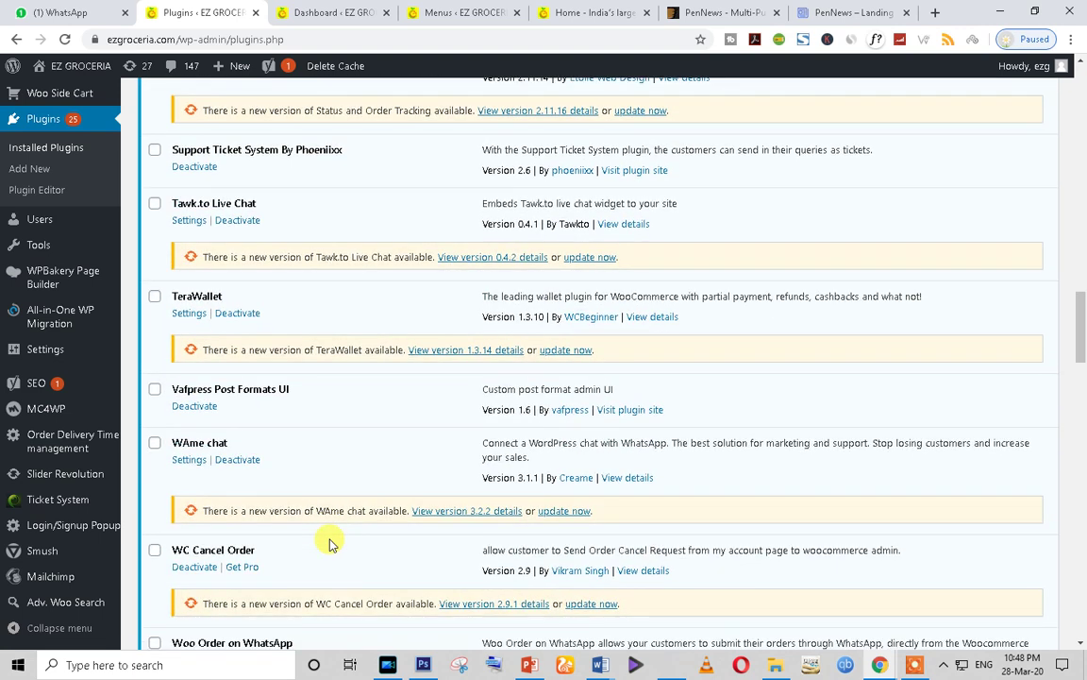
{"action": "scroll", "coordinate": [329, 544], "scroll_direction": "down", "scroll_amount": 3}
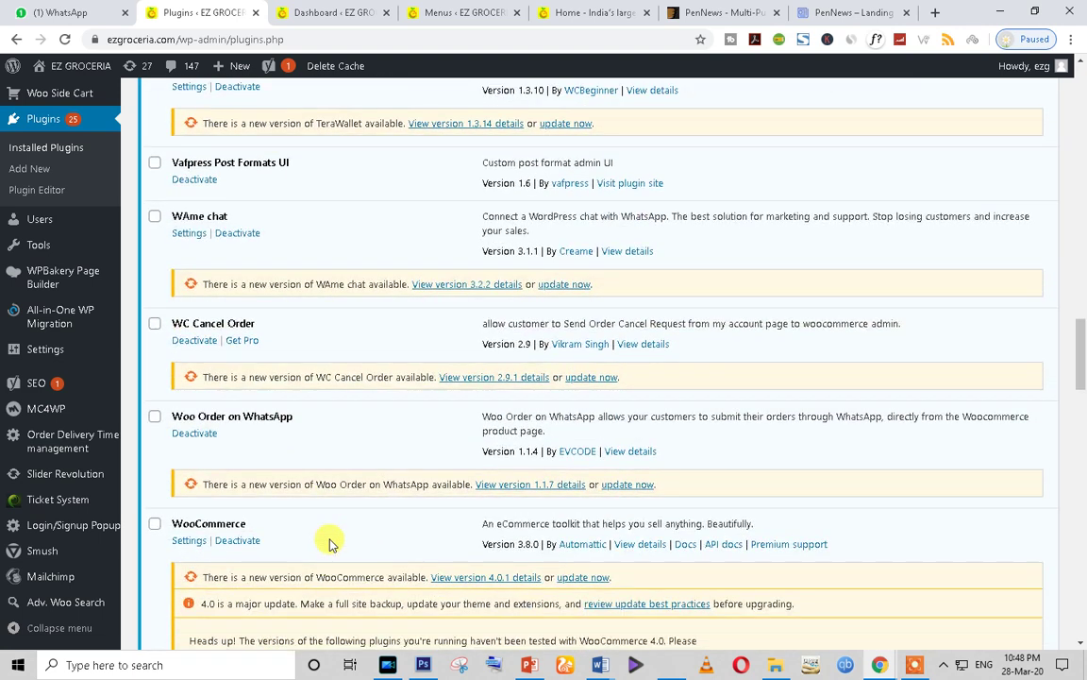
{"action": "scroll", "coordinate": [329, 545], "scroll_direction": "down", "scroll_amount": 14}
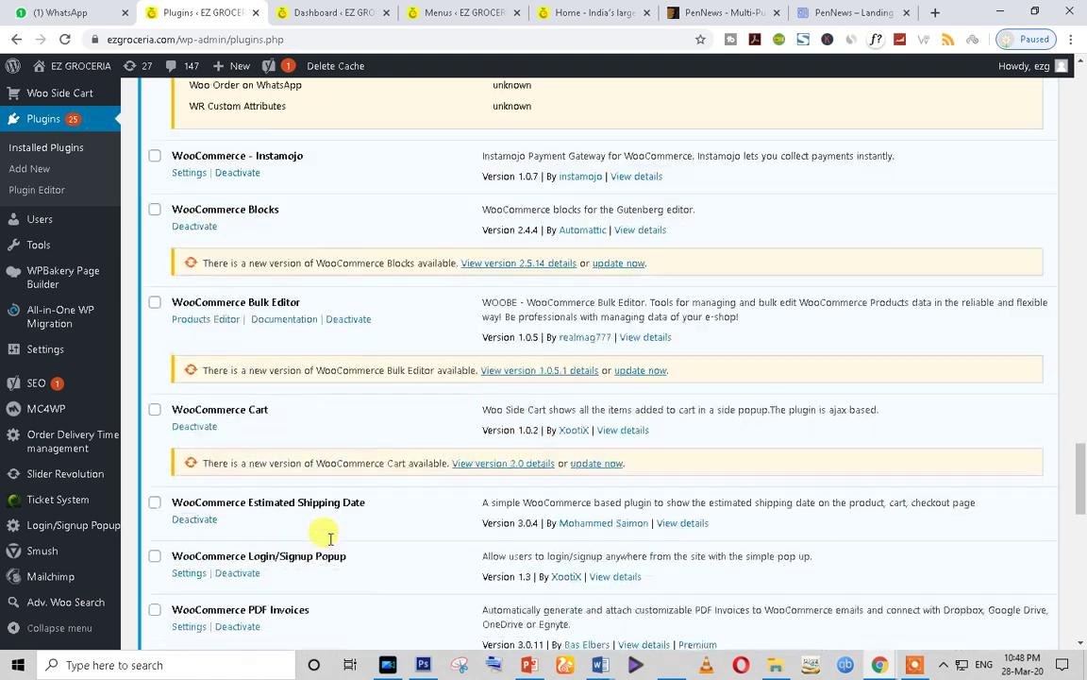
{"action": "scroll", "coordinate": [328, 539], "scroll_direction": "up", "scroll_amount": 1}
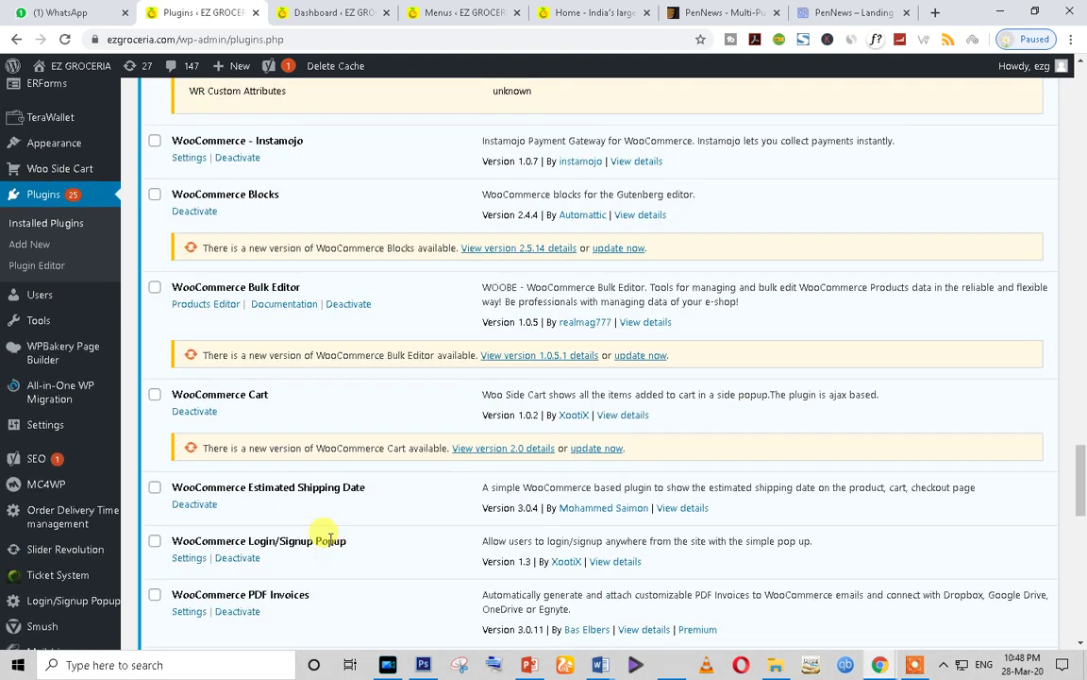
{"action": "scroll", "coordinate": [330, 538], "scroll_direction": "down", "scroll_amount": 3}
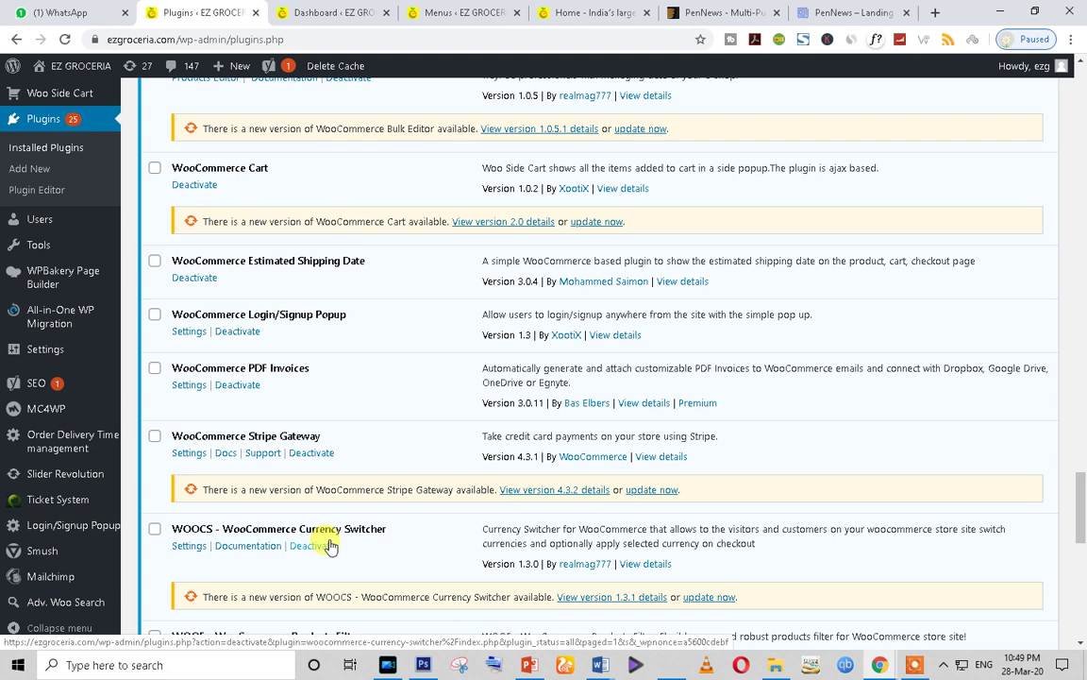
{"action": "scroll", "coordinate": [283, 545], "scroll_direction": "down", "scroll_amount": 2}
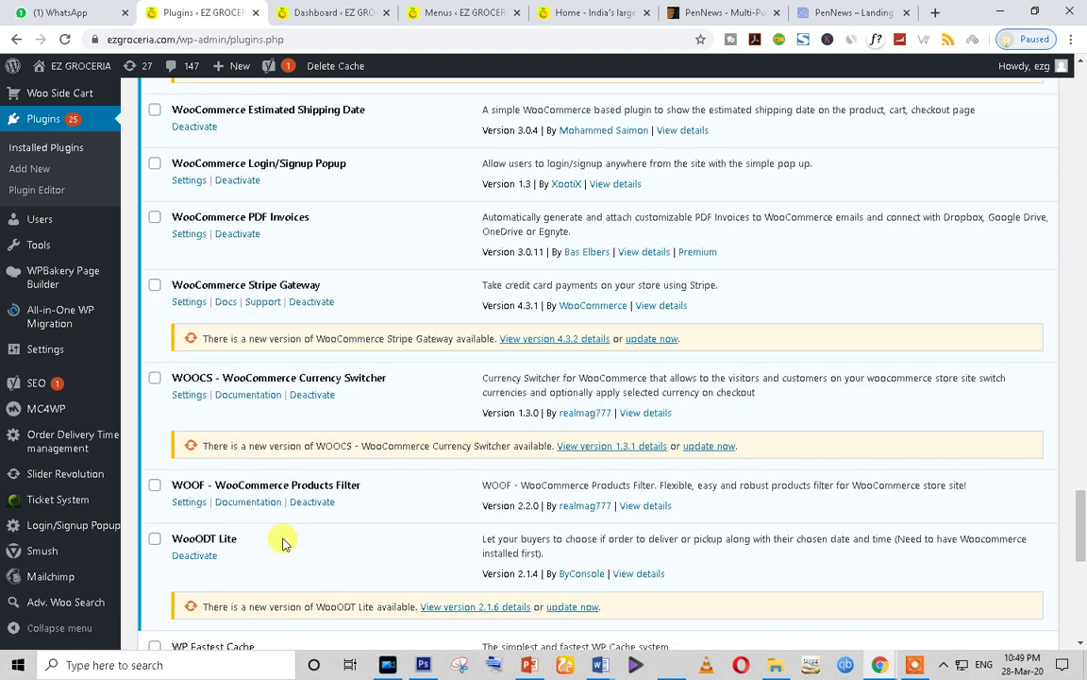
{"action": "scroll", "coordinate": [283, 545], "scroll_direction": "down", "scroll_amount": 1}
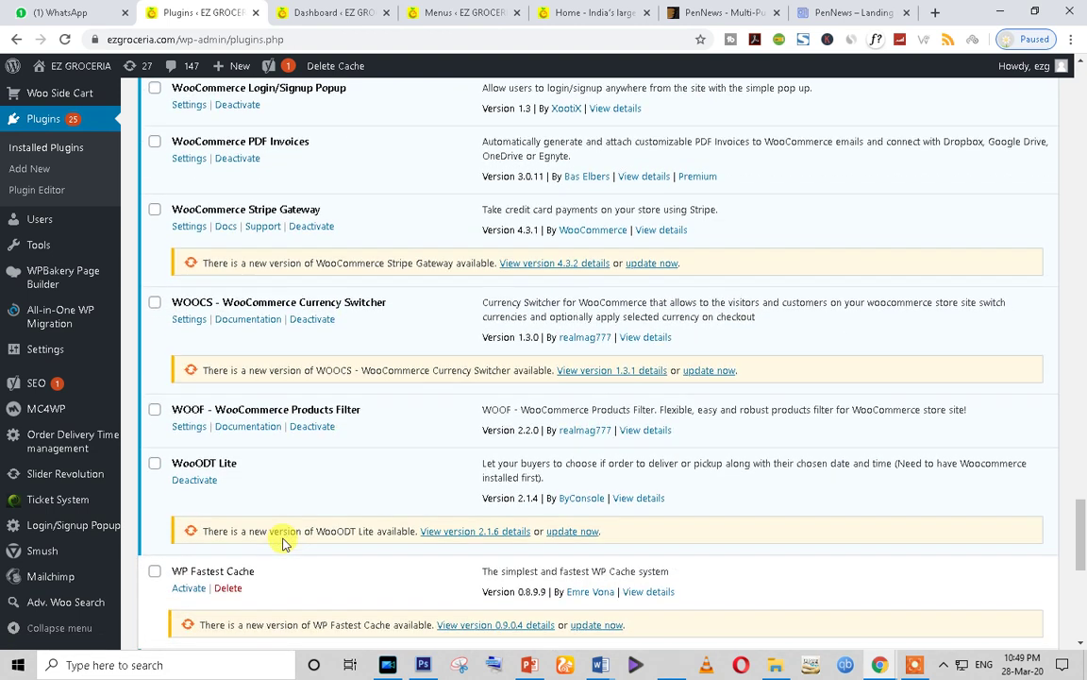
{"action": "scroll", "coordinate": [281, 535], "scroll_direction": "down", "scroll_amount": 3}
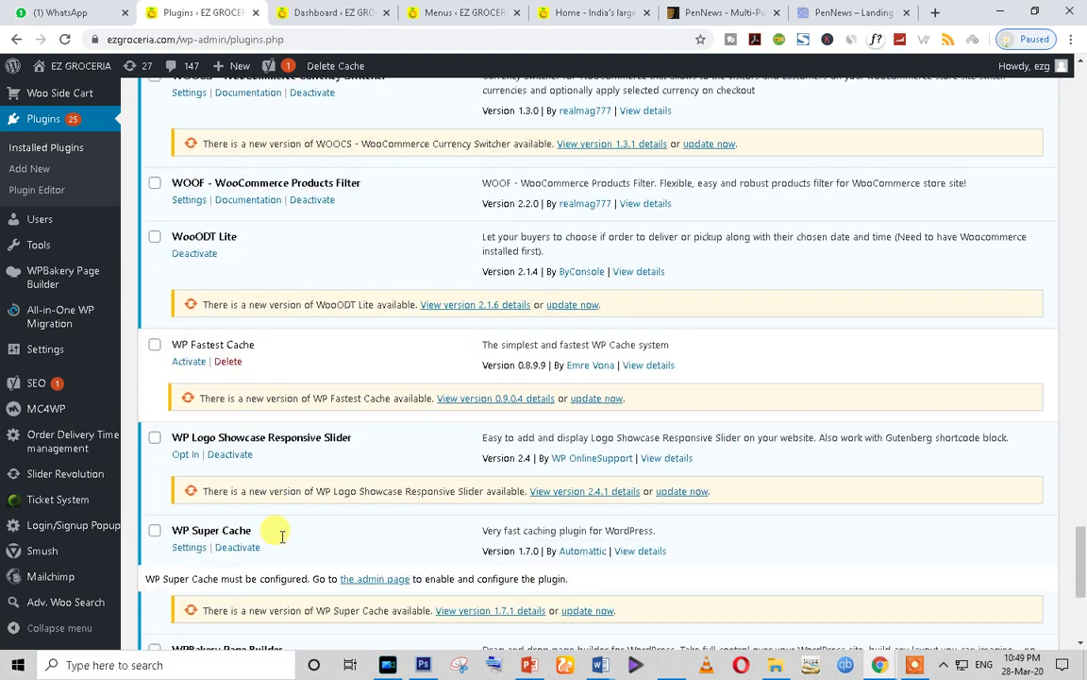
{"action": "scroll", "coordinate": [281, 540], "scroll_direction": "down", "scroll_amount": 2}
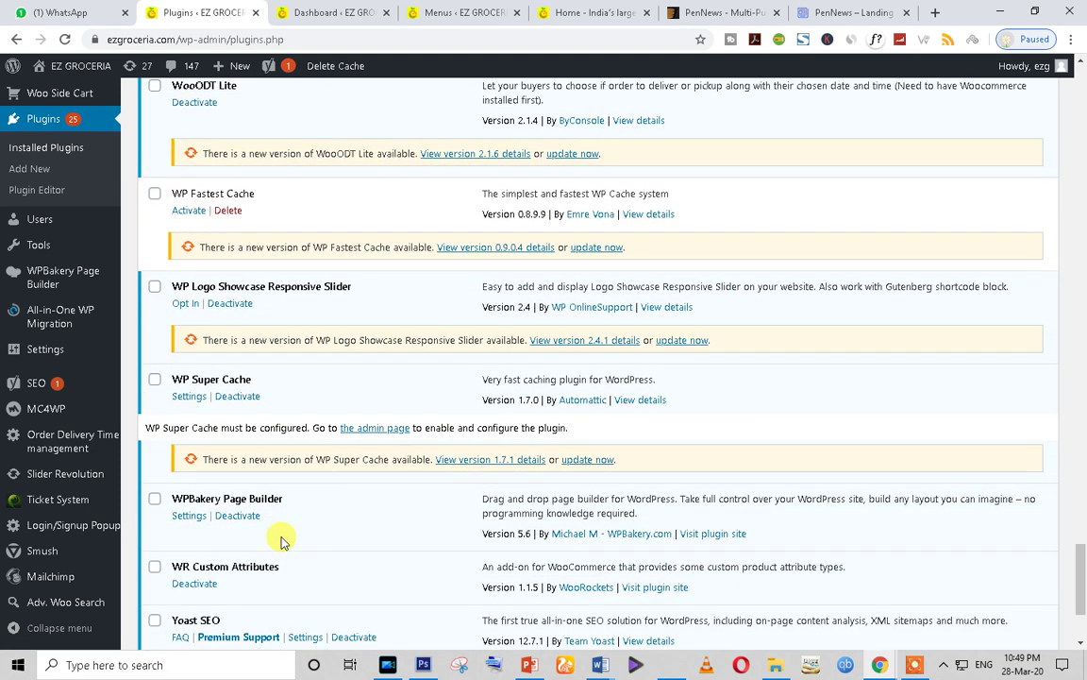
{"action": "scroll", "coordinate": [281, 540], "scroll_direction": "down", "scroll_amount": 2}
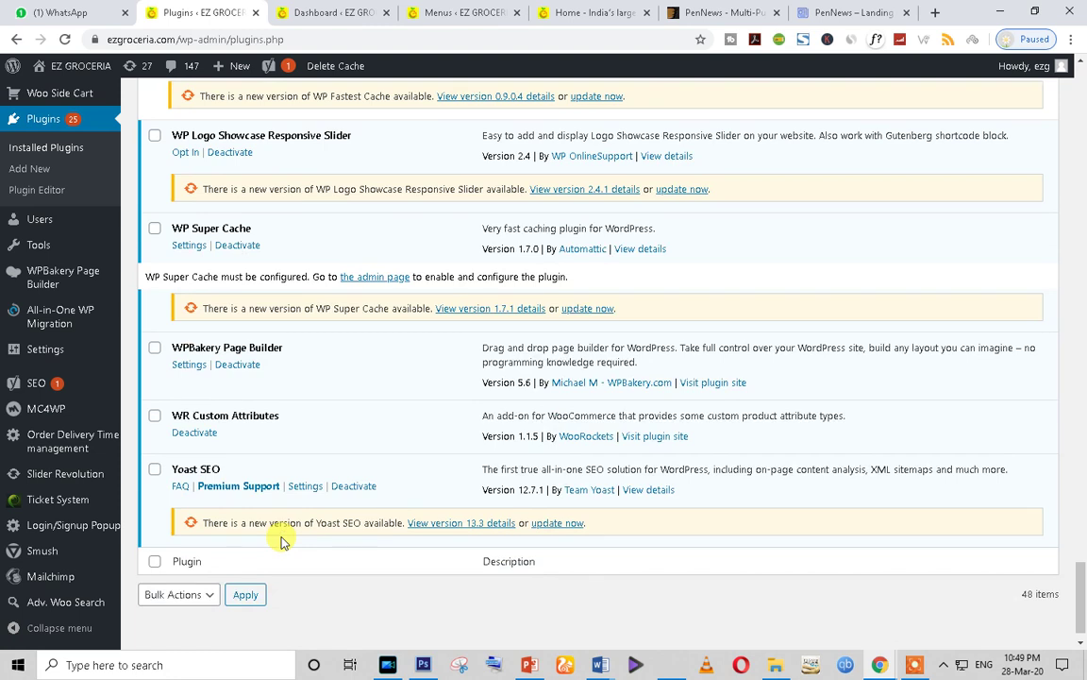
{"action": "scroll", "coordinate": [221, 408], "scroll_direction": "up", "scroll_amount": 5}
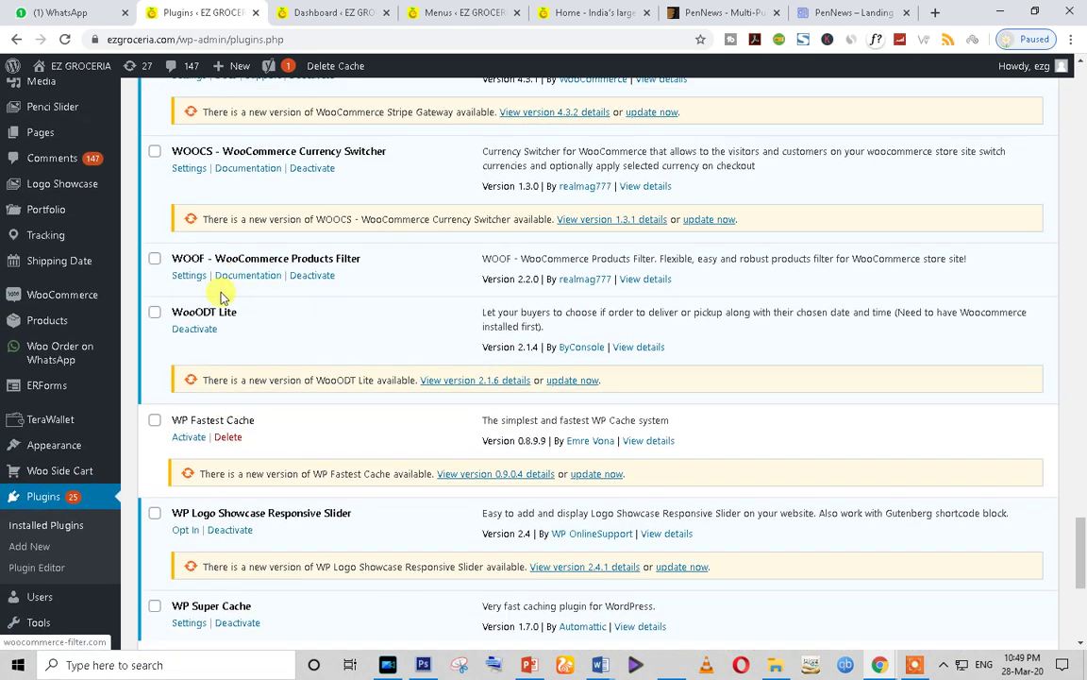
{"action": "scroll", "coordinate": [273, 286], "scroll_direction": "up", "scroll_amount": 1}
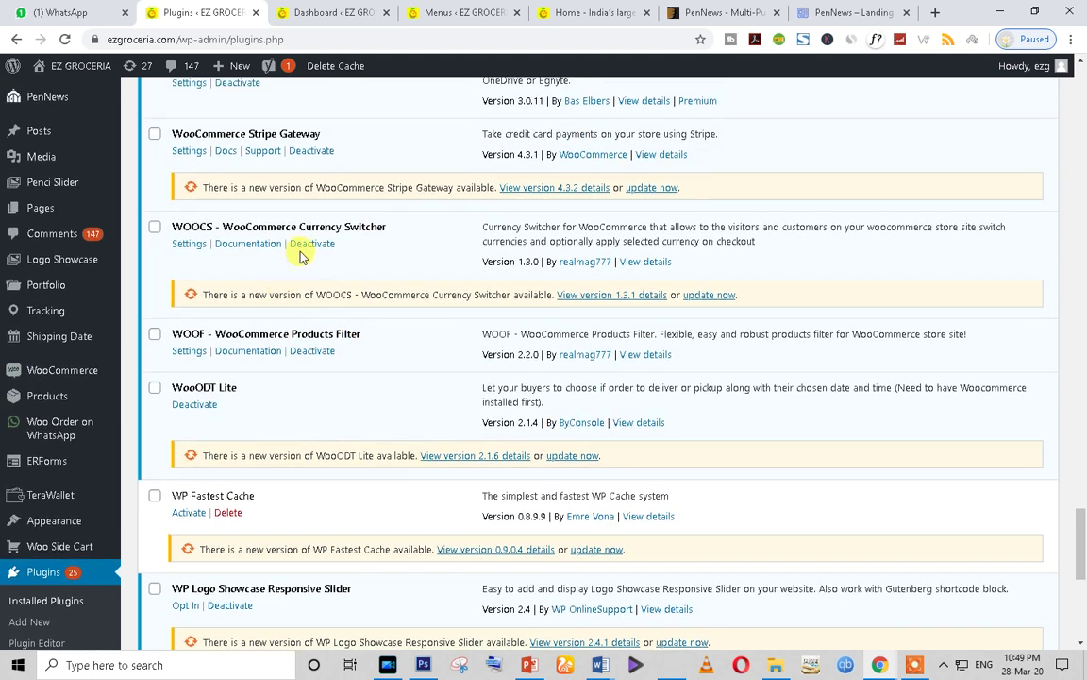
{"action": "scroll", "coordinate": [361, 225], "scroll_direction": "up", "scroll_amount": 3}
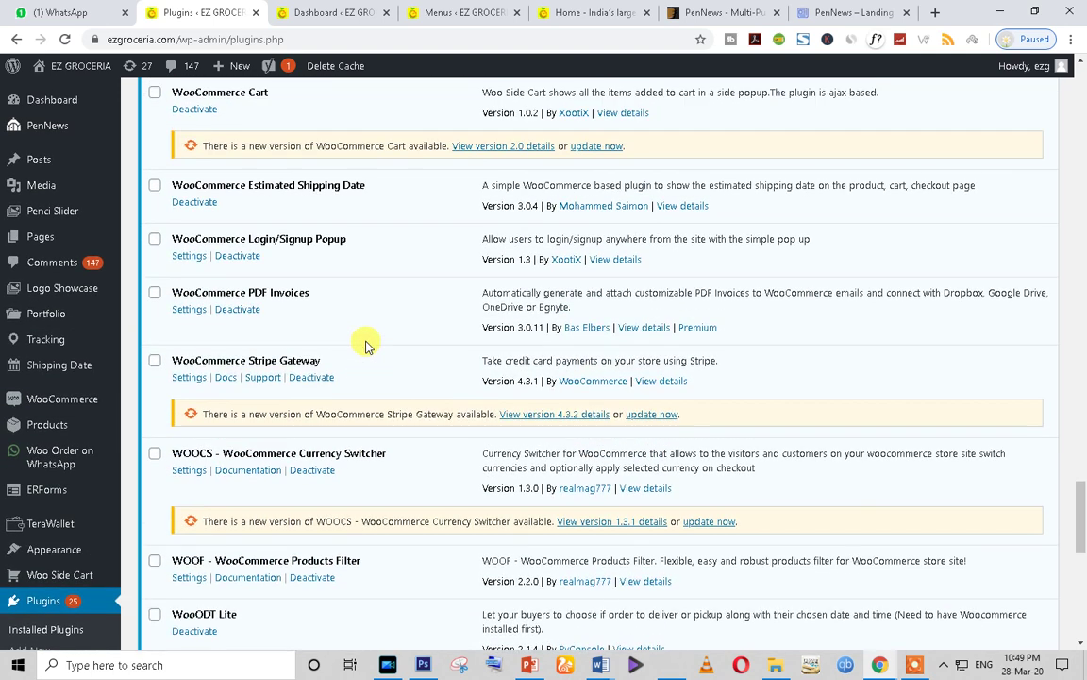
{"action": "scroll", "coordinate": [361, 397], "scroll_direction": "down", "scroll_amount": 3}
{"action": "scroll", "coordinate": [222, 420], "scroll_direction": "down", "scroll_amount": 1}
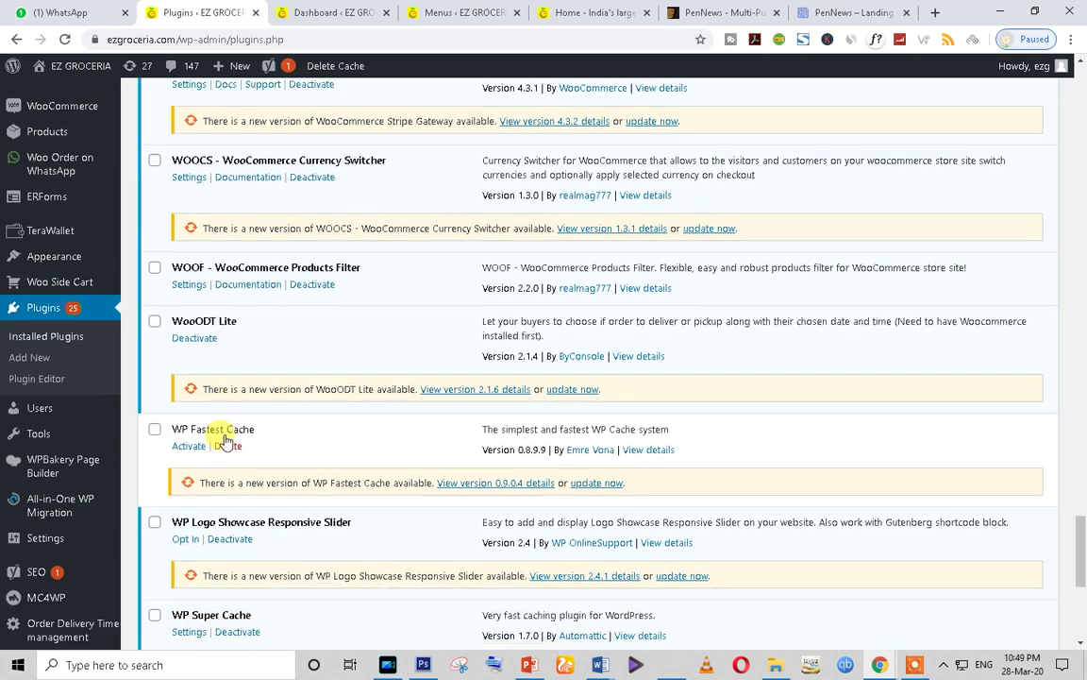
{"action": "mouse_move", "coordinate": [52, 229]}
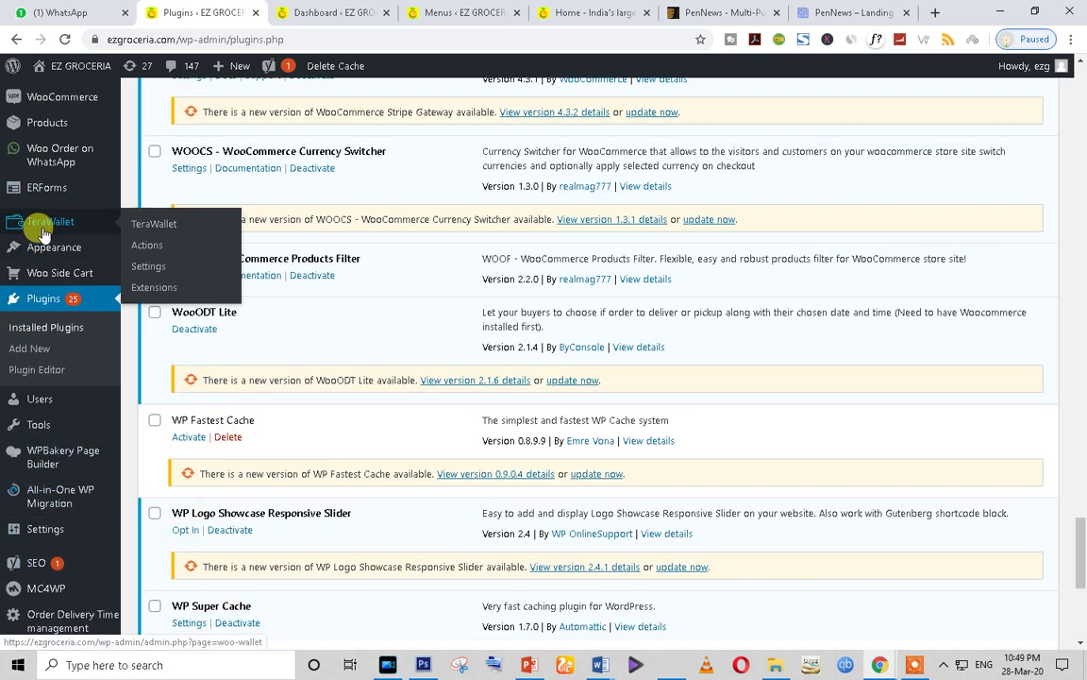
{"action": "scroll", "coordinate": [315, 442], "scroll_direction": "up", "scroll_amount": 3}
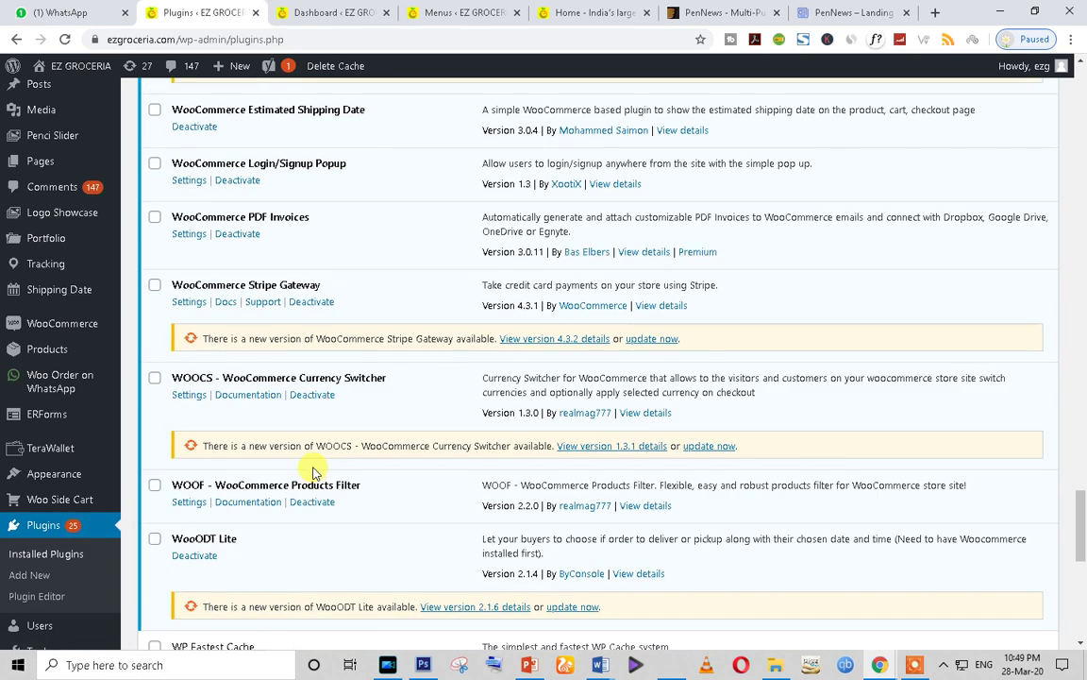
{"action": "scroll", "coordinate": [315, 472], "scroll_direction": "up", "scroll_amount": 20}
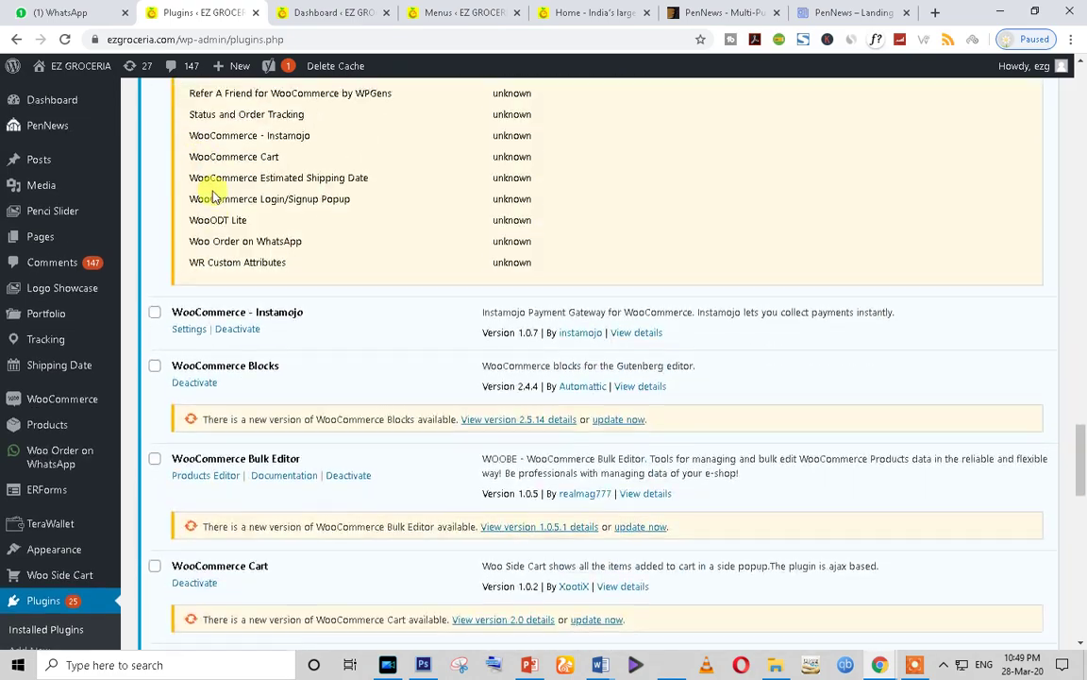
{"action": "scroll", "coordinate": [241, 247], "scroll_direction": "up", "scroll_amount": 20}
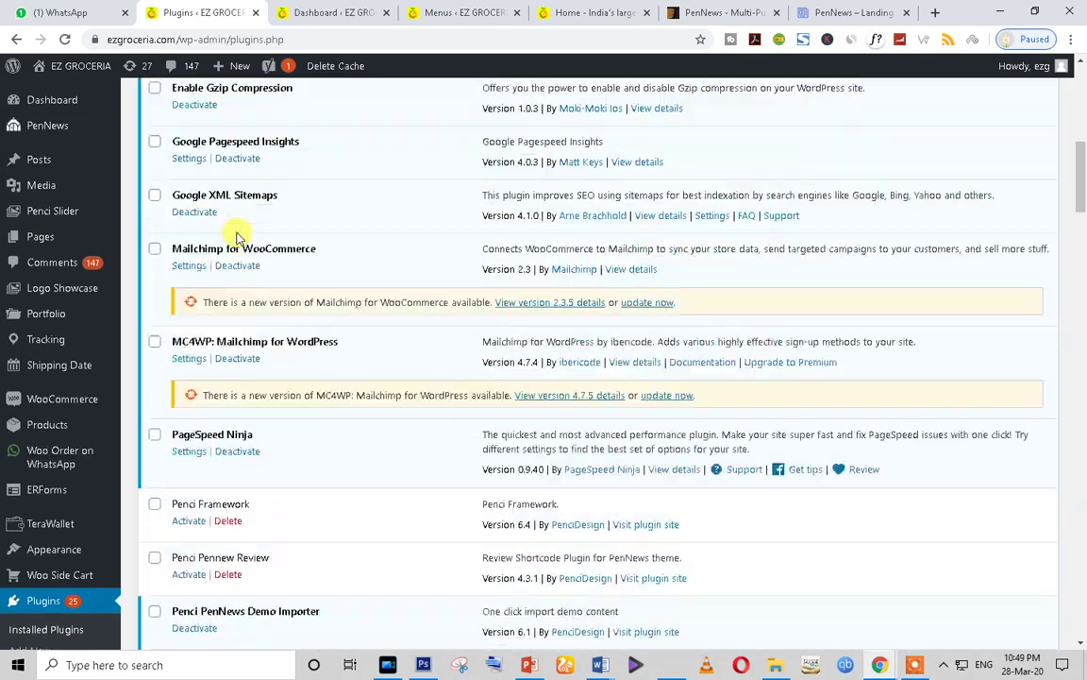
Filter the installed plugins by 'wallet' to show only TeraWallet by WCBeginner.
{"action": "left_click", "coordinate": [878, 214]}
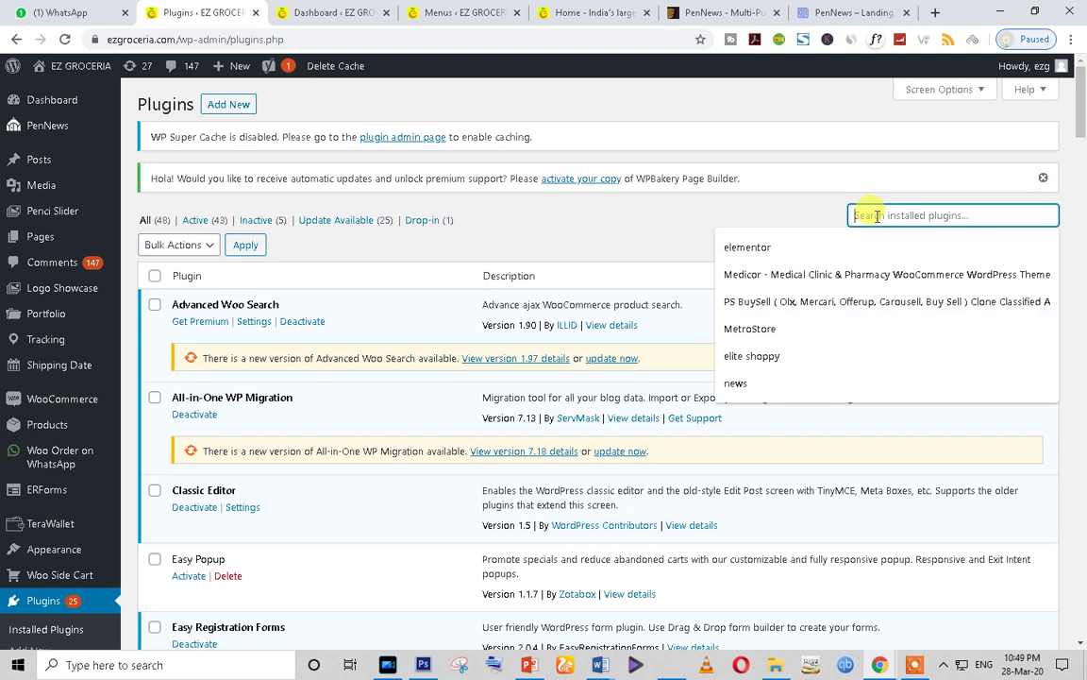
{"action": "type", "text": "wat"}
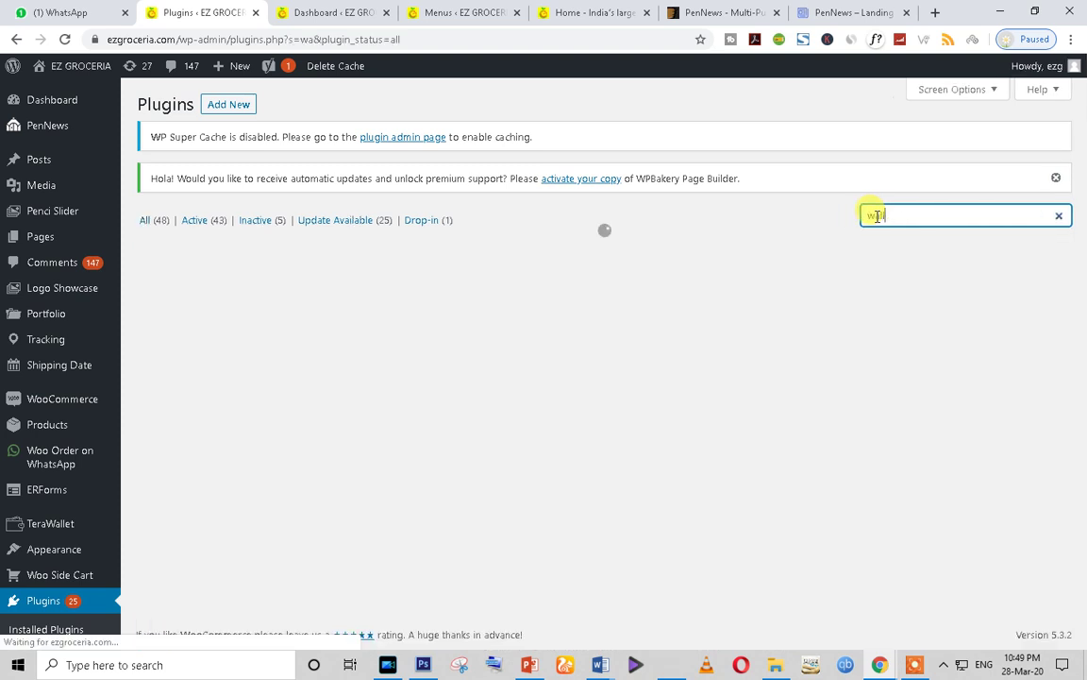
{"action": "type", "text": "t"}
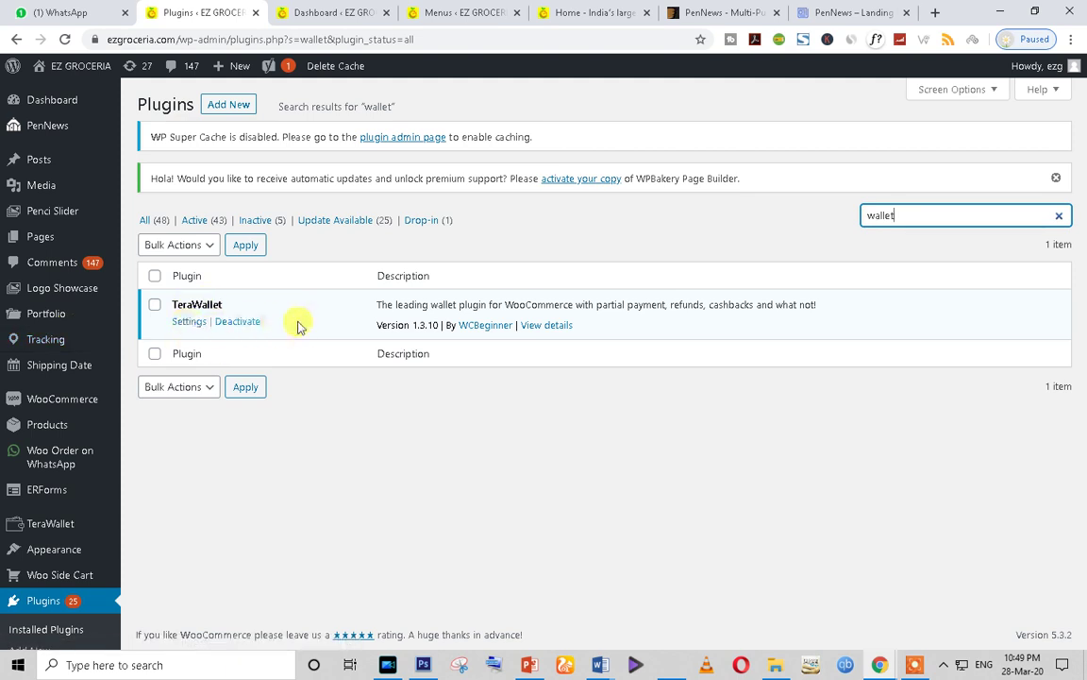
{"action": "left_click", "coordinate": [478, 327]}
{"action": "right_click", "coordinate": [478, 327]}
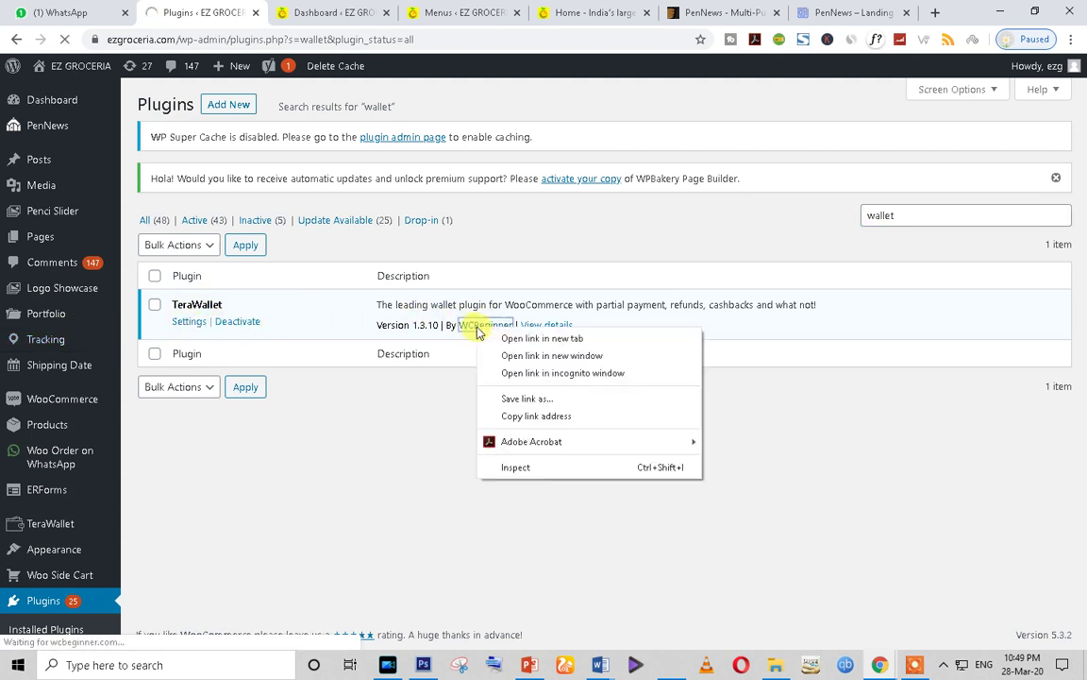
View the WCBeginner homepage in a new tab, then return to the wallet plugin results.
{"action": "left_click", "coordinate": [500, 337]}
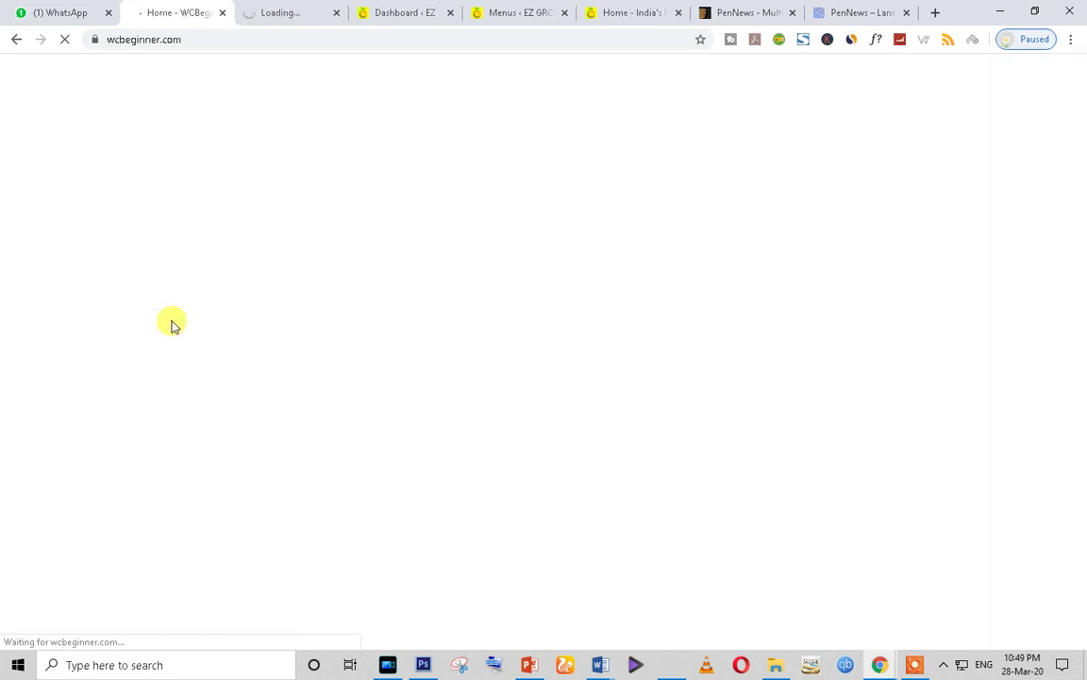
{"action": "left_click", "coordinate": [293, 12]}
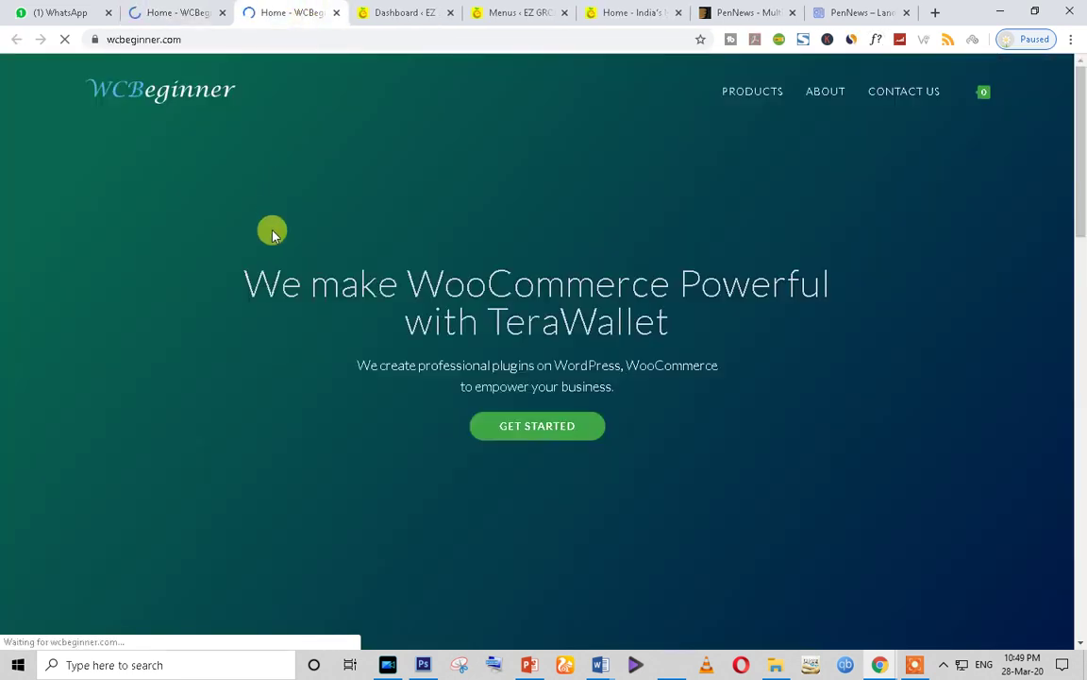
{"action": "left_click", "coordinate": [552, 436]}
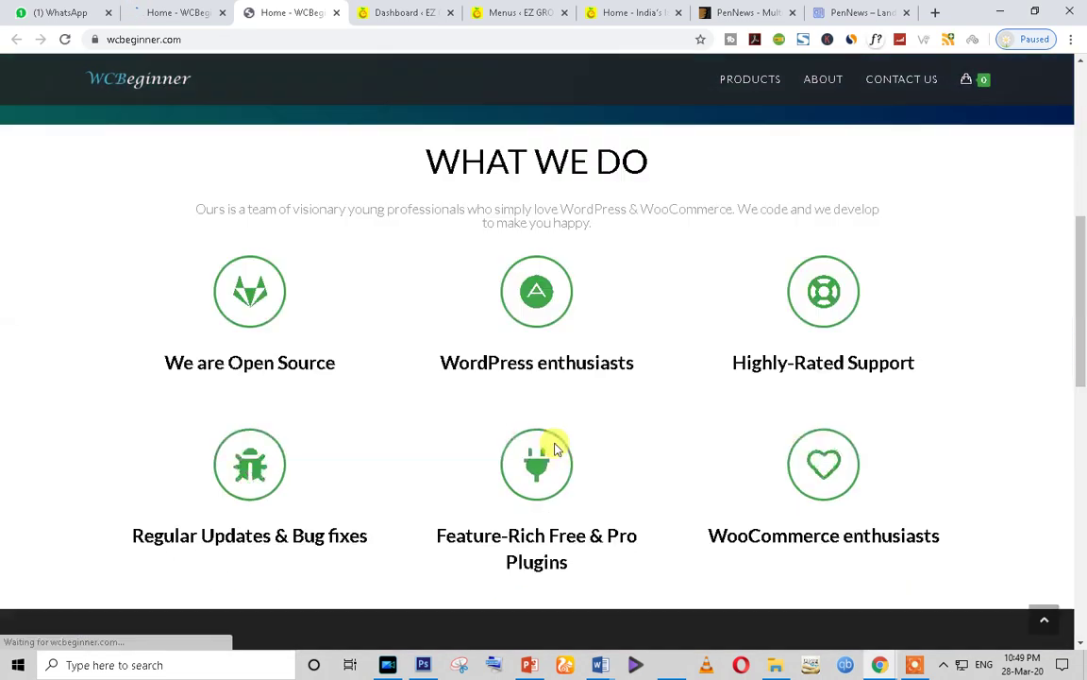
{"action": "scroll", "coordinate": [551, 442], "scroll_direction": "down", "scroll_amount": 6}
{"action": "scroll", "coordinate": [551, 441], "scroll_direction": "up", "scroll_amount": 4}
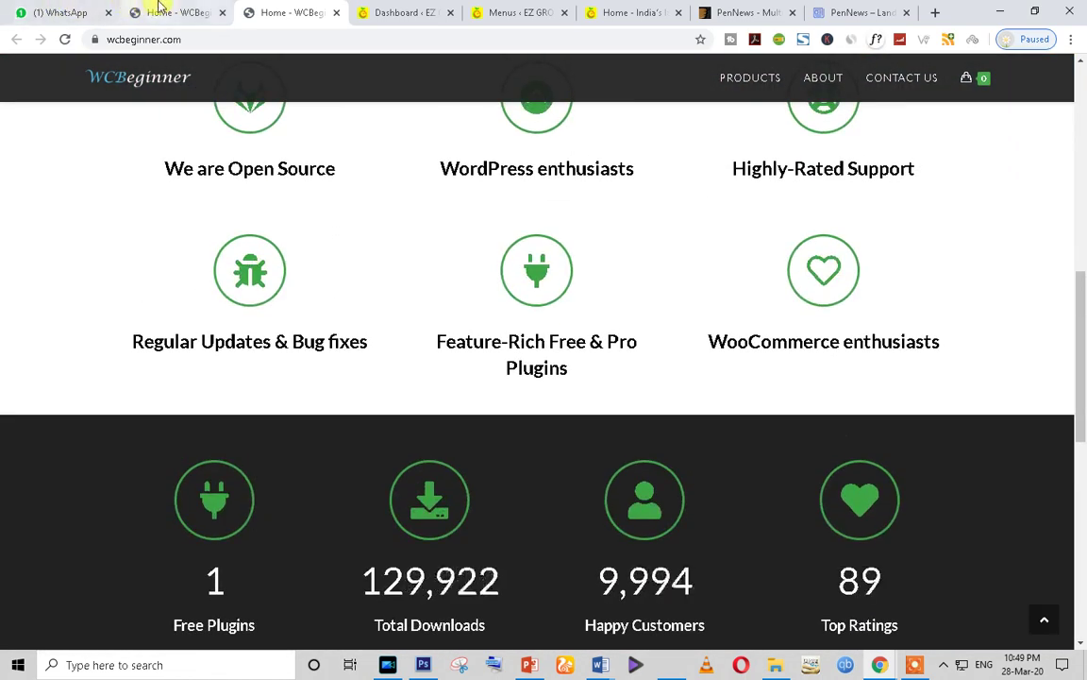
{"action": "left_click", "coordinate": [163, 11]}
{"action": "left_click", "coordinate": [19, 41]}
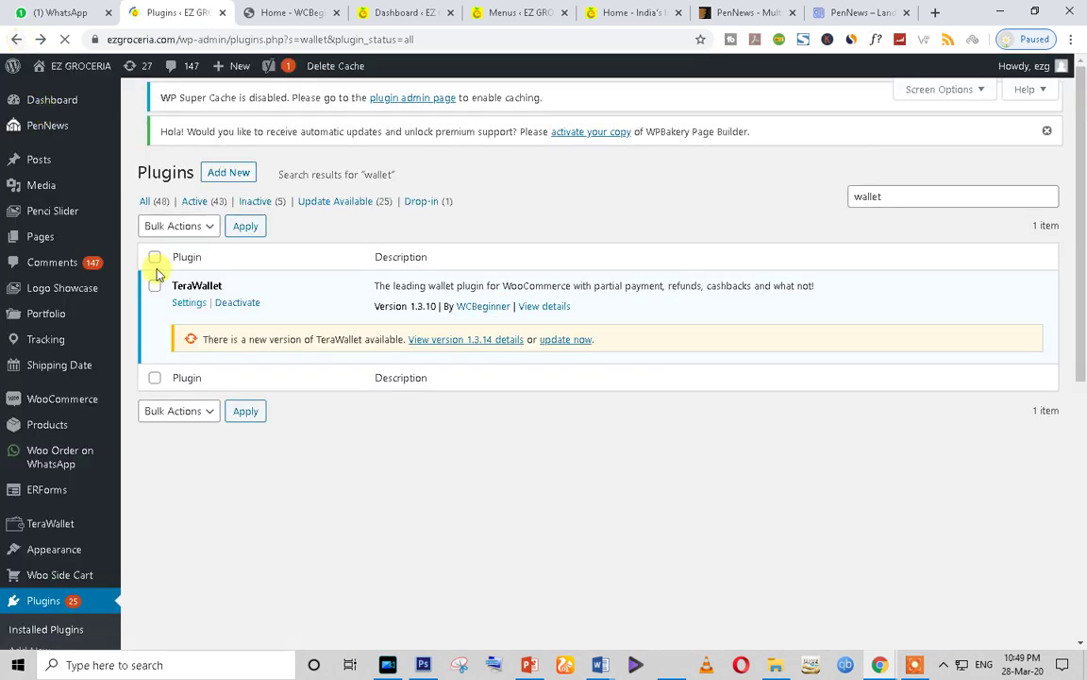
Review TeraWallet's General settings: minimum top-up 99.99 and maximum top-up 1000.
{"action": "left_click", "coordinate": [189, 322]}
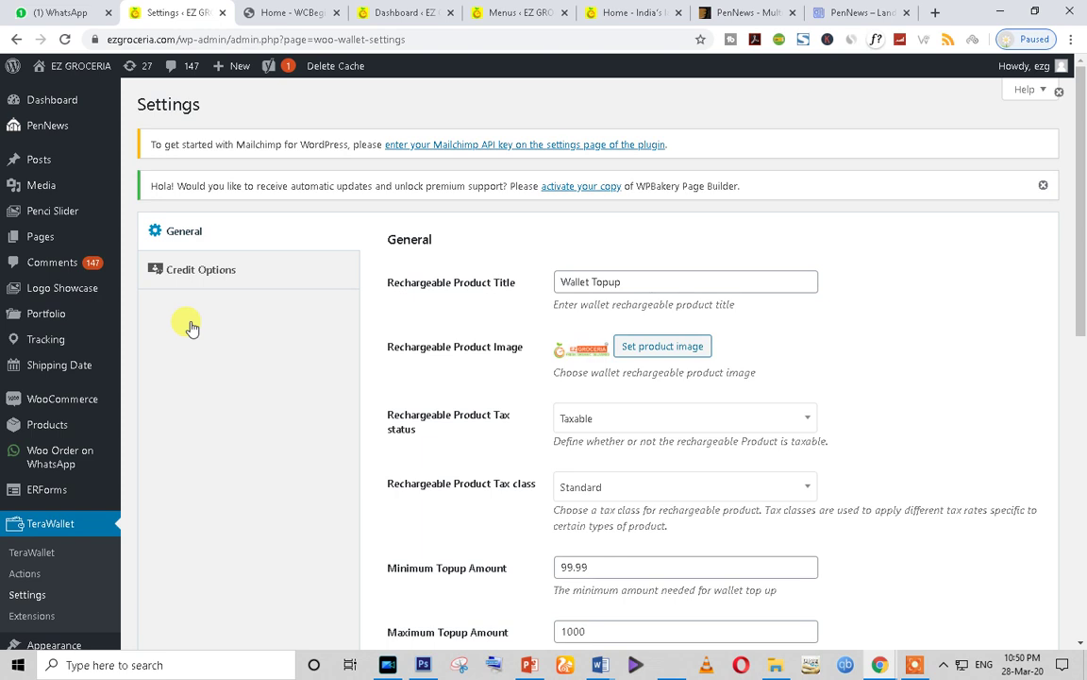
{"action": "scroll", "coordinate": [590, 485], "scroll_direction": "down", "scroll_amount": 3}
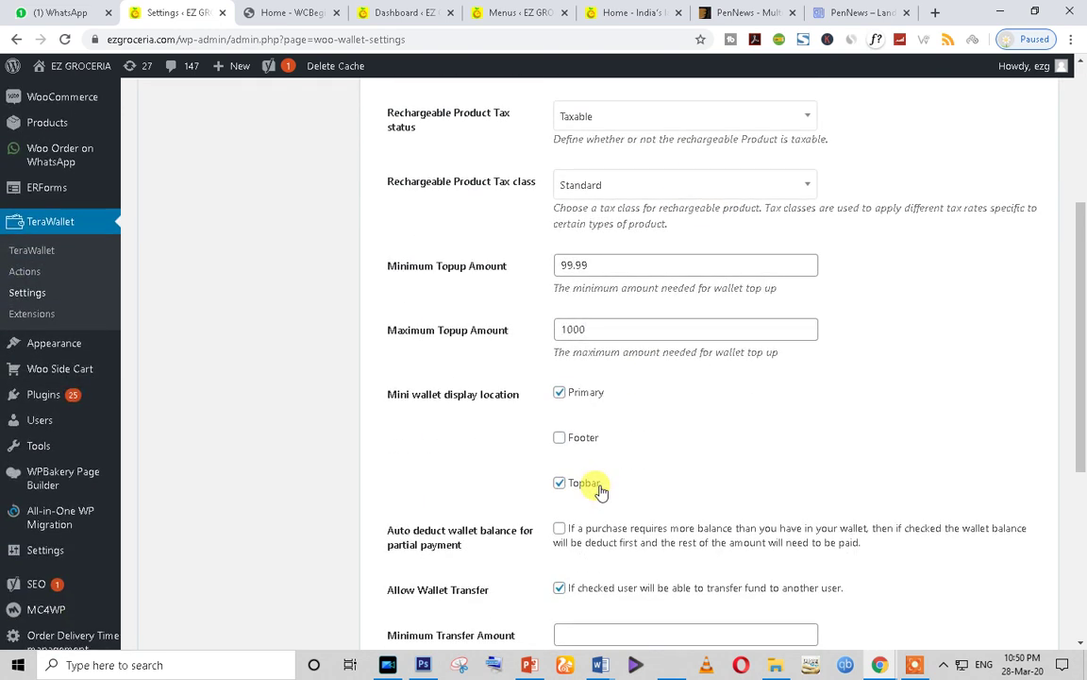
{"action": "left_click", "coordinate": [607, 266]}
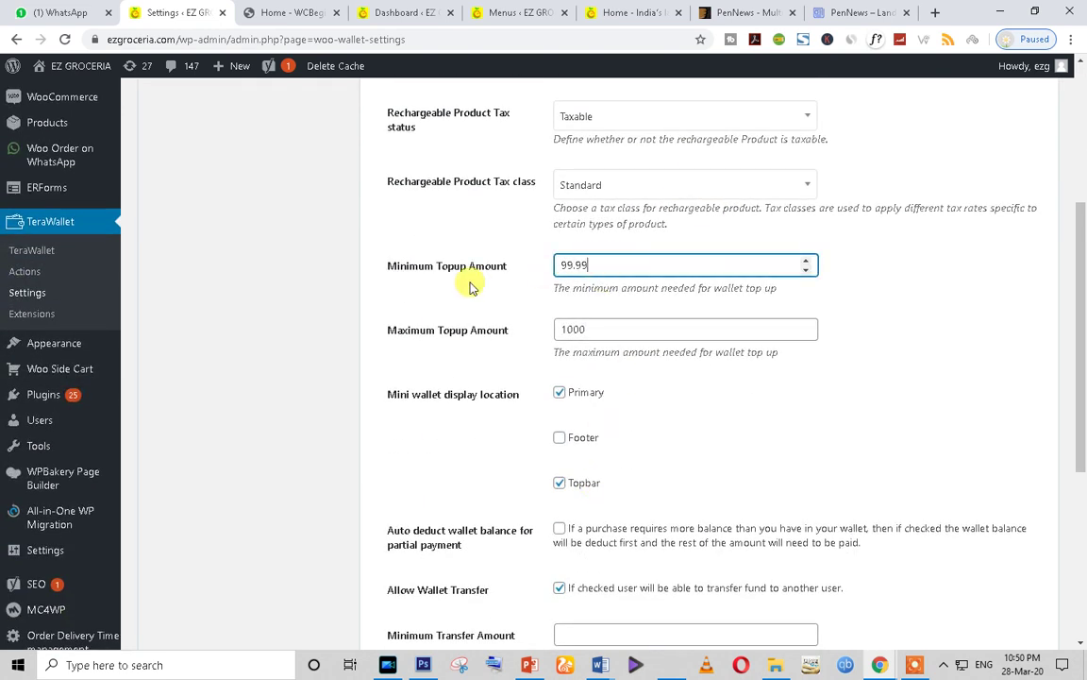
{"action": "left_click_drag", "start_coordinate": [609, 265], "coordinate": [492, 272]}
{"action": "left_click_drag", "start_coordinate": [609, 327], "coordinate": [413, 354]}
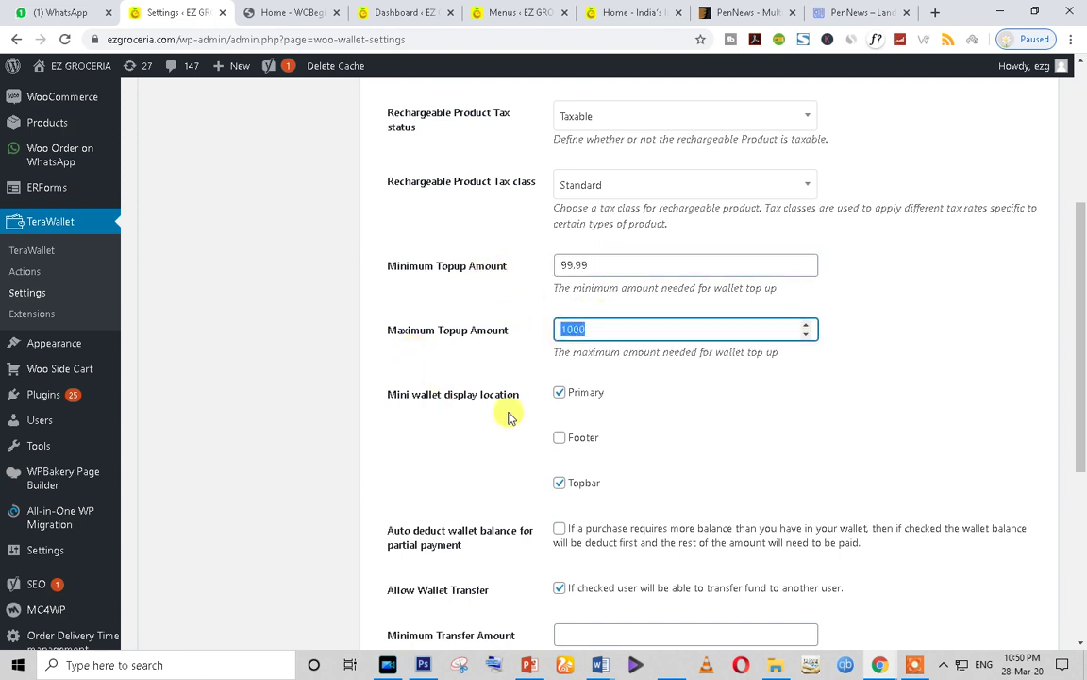
{"action": "scroll", "coordinate": [621, 388], "scroll_direction": "down", "scroll_amount": 2}
{"action": "scroll", "coordinate": [526, 431], "scroll_direction": "down", "scroll_amount": 3}
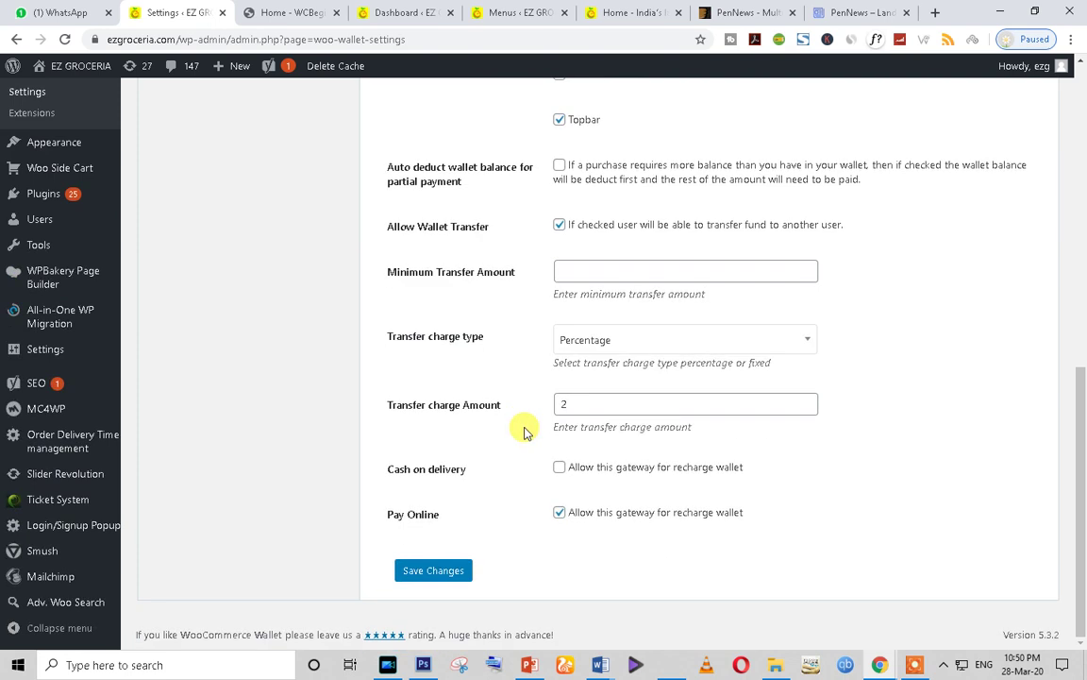
{"action": "scroll", "coordinate": [525, 431], "scroll_direction": "up", "scroll_amount": 6}
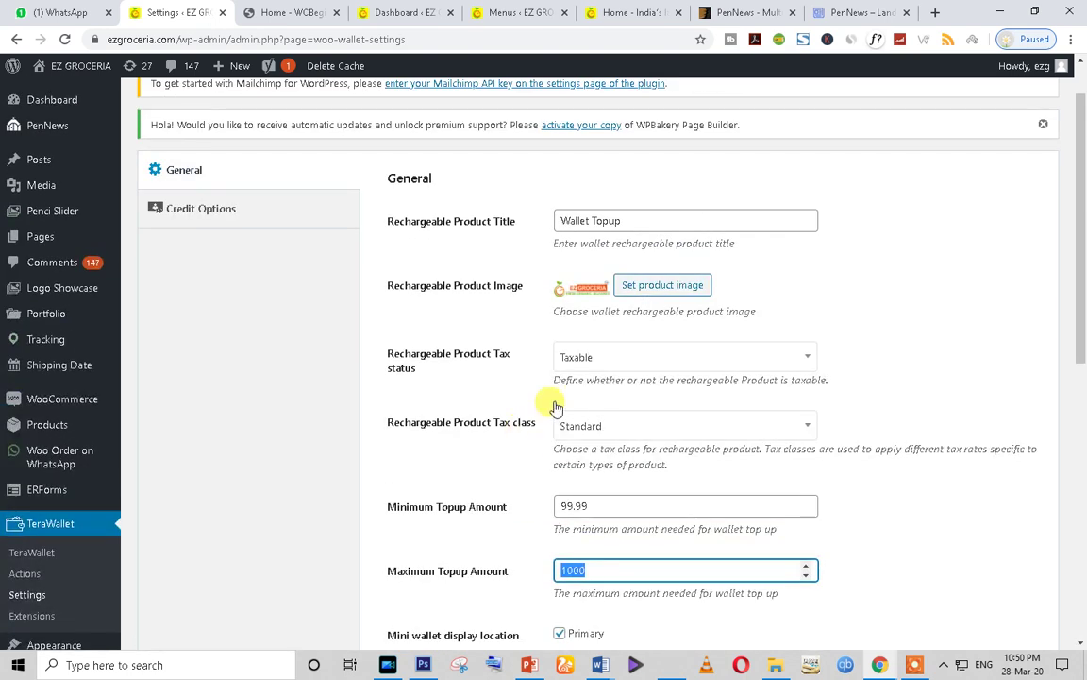
Review TeraWallet's Credit Options: 20% cart-wise cashback, minimum cart 200, maximum cashback 50.
{"action": "left_click", "coordinate": [223, 216]}
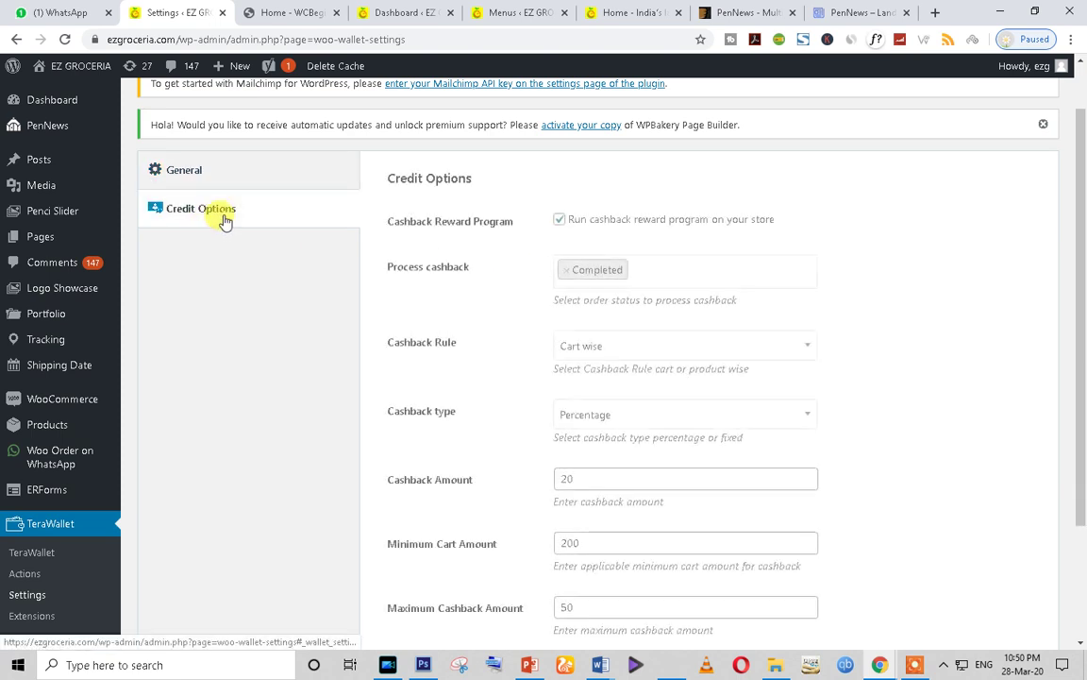
{"action": "scroll", "coordinate": [574, 425], "scroll_direction": "down", "scroll_amount": 5}
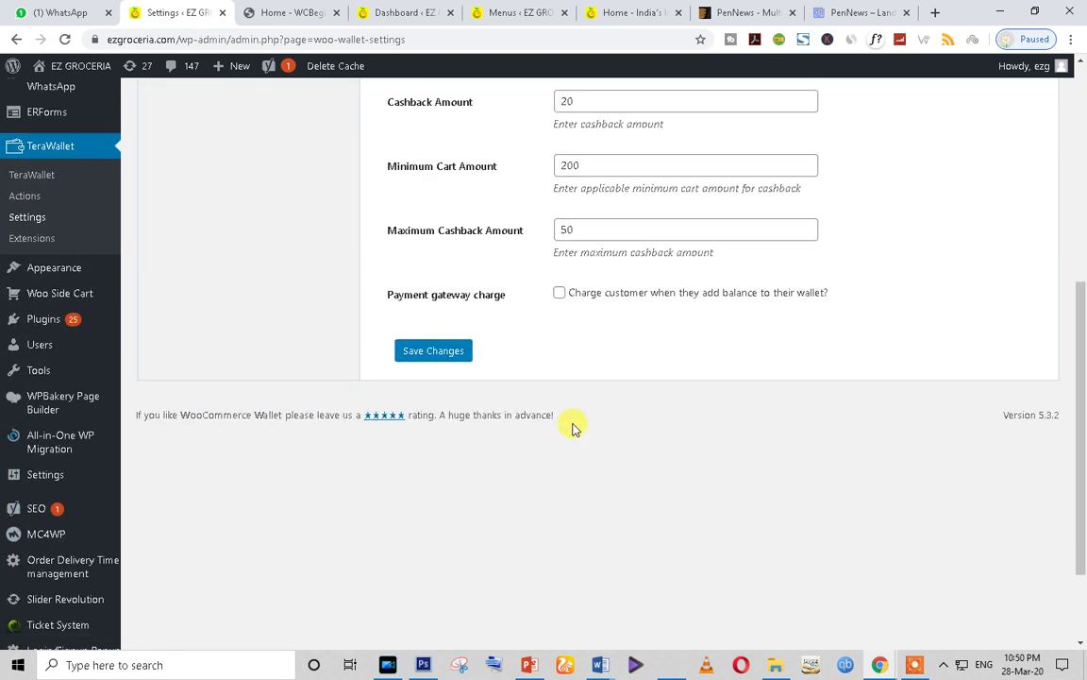
{"action": "scroll", "coordinate": [574, 426], "scroll_direction": "up", "scroll_amount": 2}
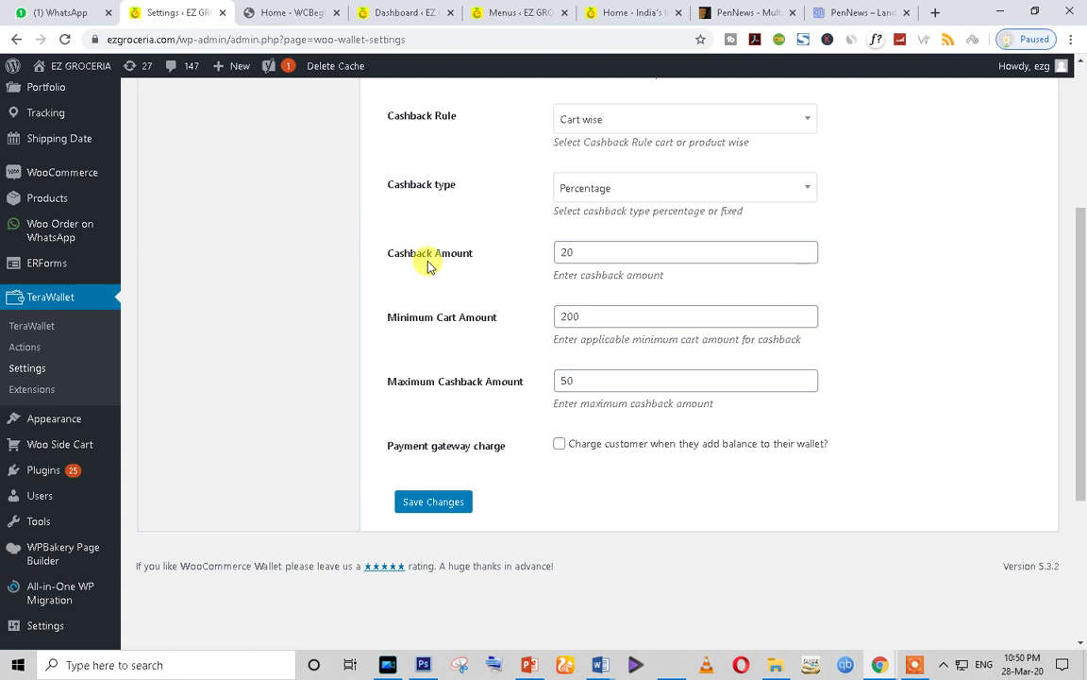
{"action": "left_click_drag", "start_coordinate": [590, 315], "coordinate": [413, 325]}
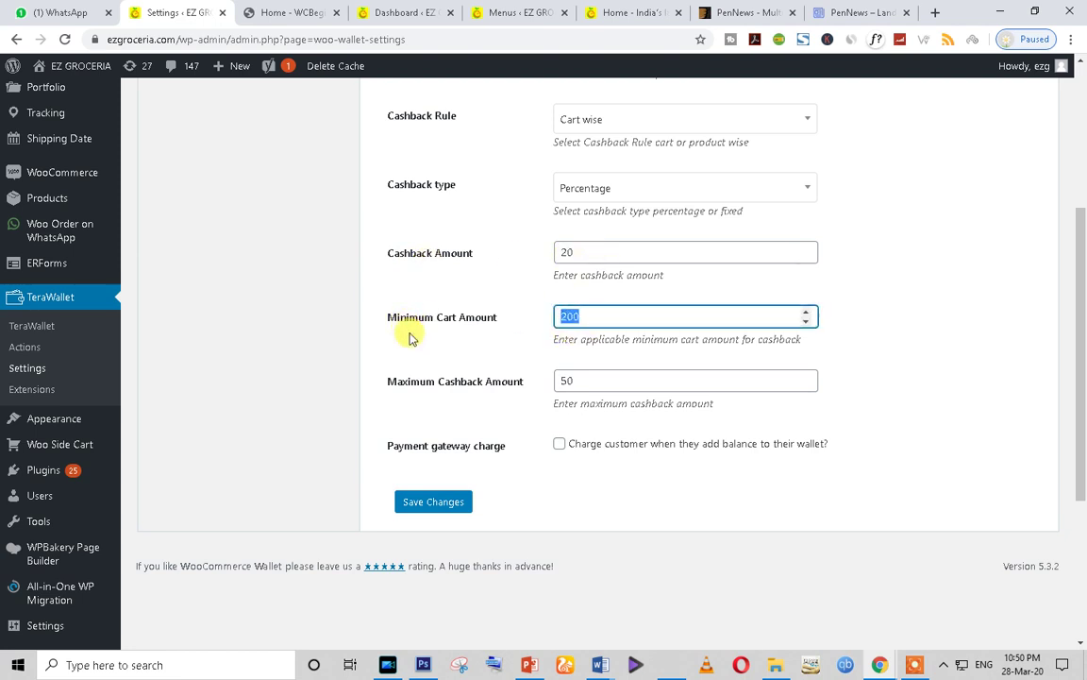
{"action": "left_click_drag", "start_coordinate": [559, 251], "coordinate": [436, 271]}
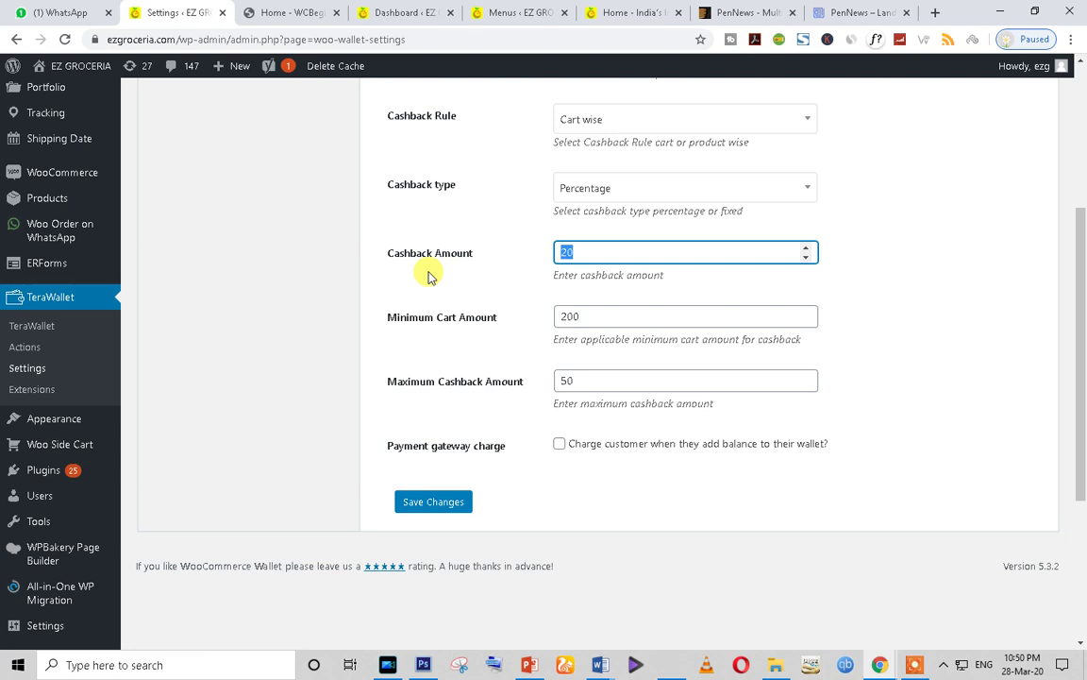
{"action": "left_click_drag", "start_coordinate": [581, 381], "coordinate": [505, 389]}
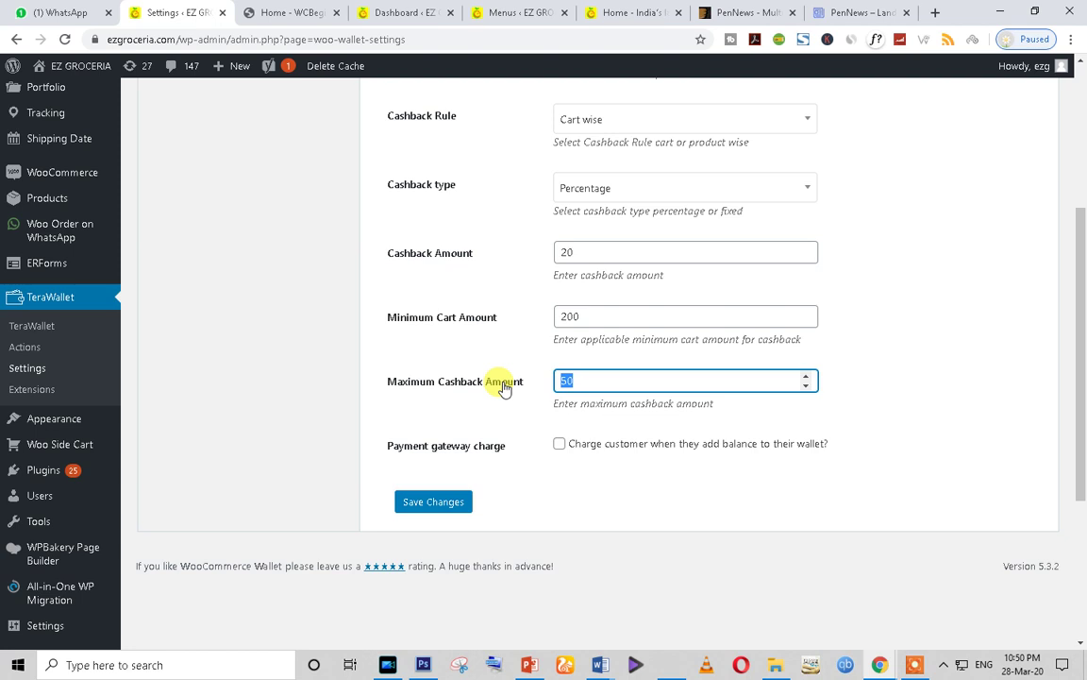
{"action": "scroll", "coordinate": [505, 389], "scroll_direction": "up", "scroll_amount": 5}
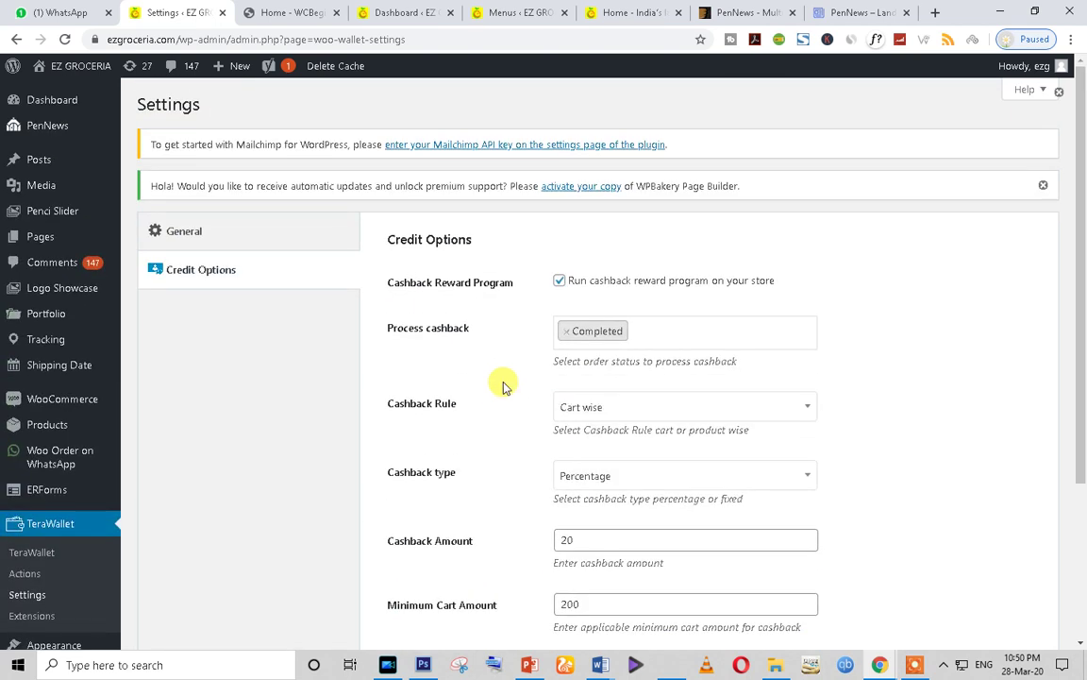
{"action": "left_click", "coordinate": [626, 12]}
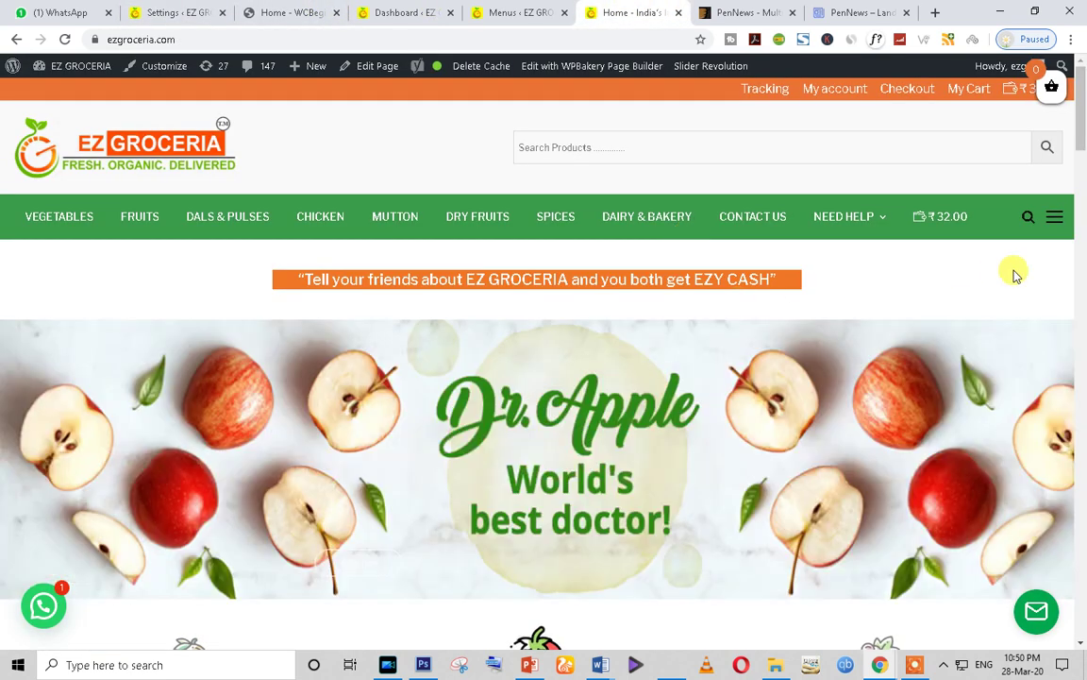
Try the storefront's keyword search box and toggle the sidebar category menu open and closed.
{"action": "left_click", "coordinate": [1023, 221]}
{"action": "left_click", "coordinate": [903, 269]}
{"action": "left_click", "coordinate": [1054, 215]}
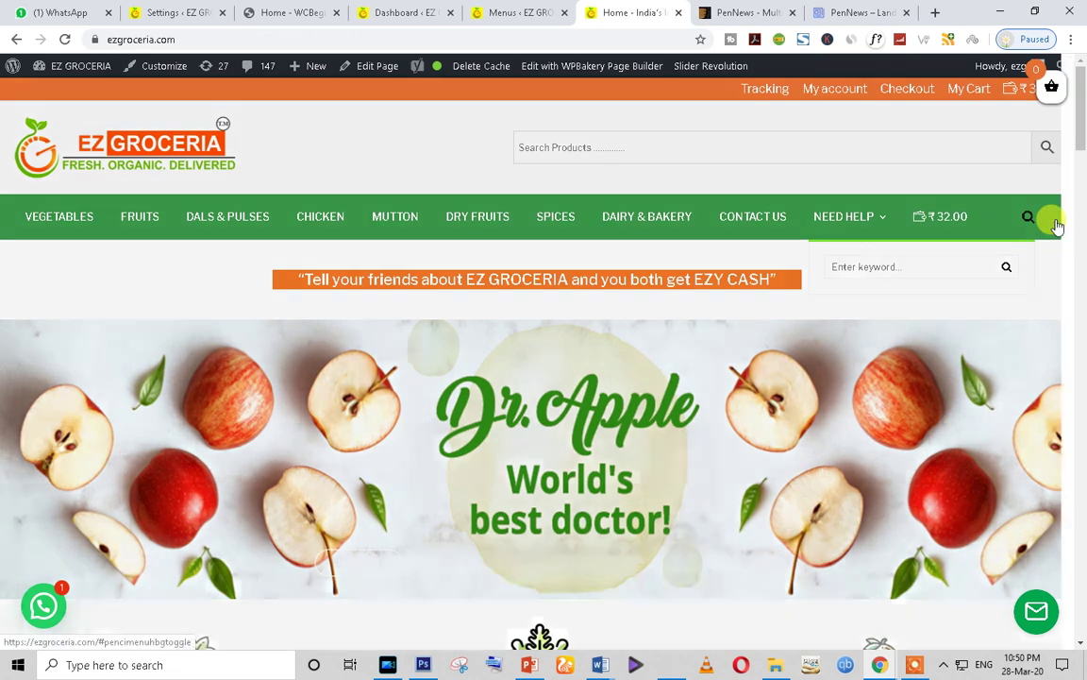
{"action": "scroll", "coordinate": [884, 540], "scroll_direction": "up", "scroll_amount": 1}
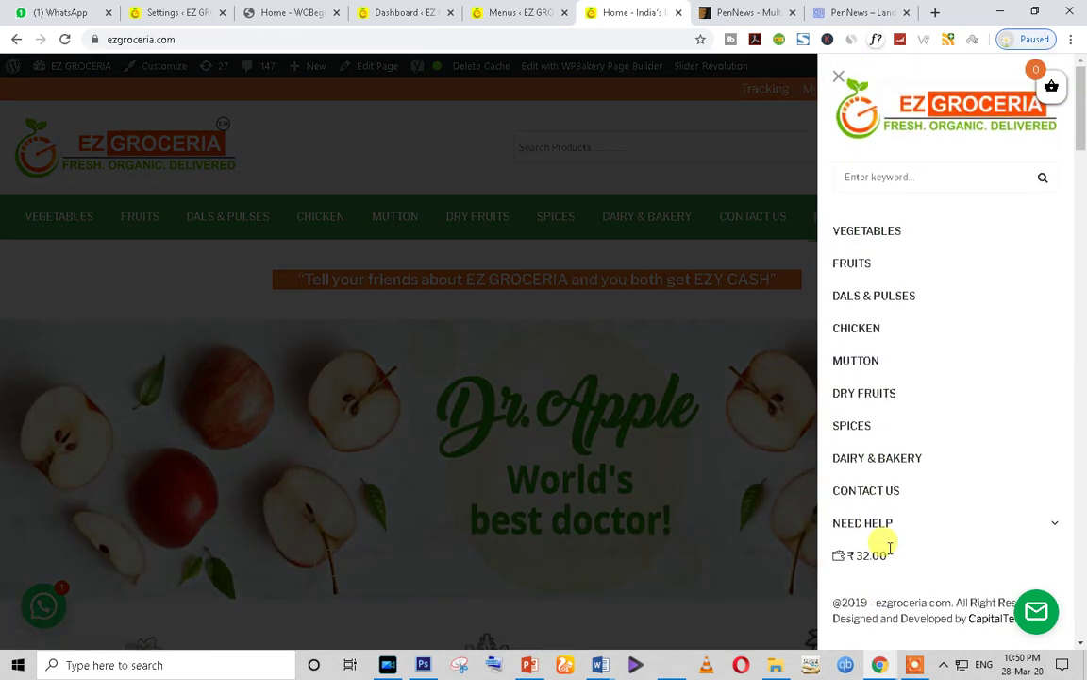
{"action": "left_click", "coordinate": [839, 78]}
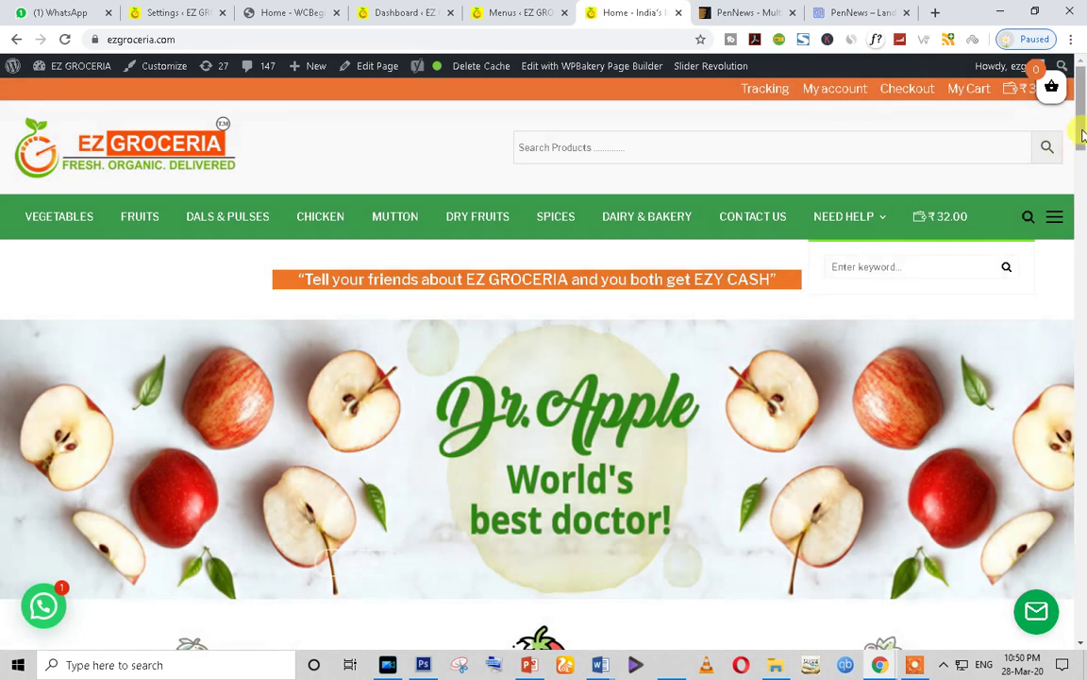
{"action": "left_click", "coordinate": [1055, 214]}
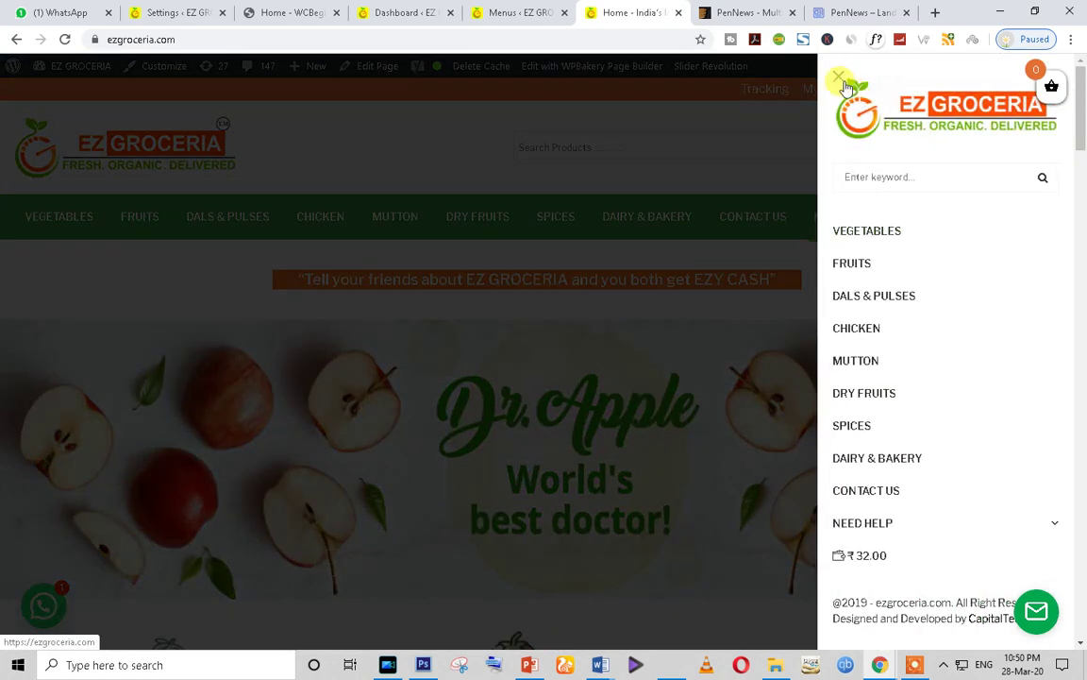
{"action": "left_click", "coordinate": [840, 78]}
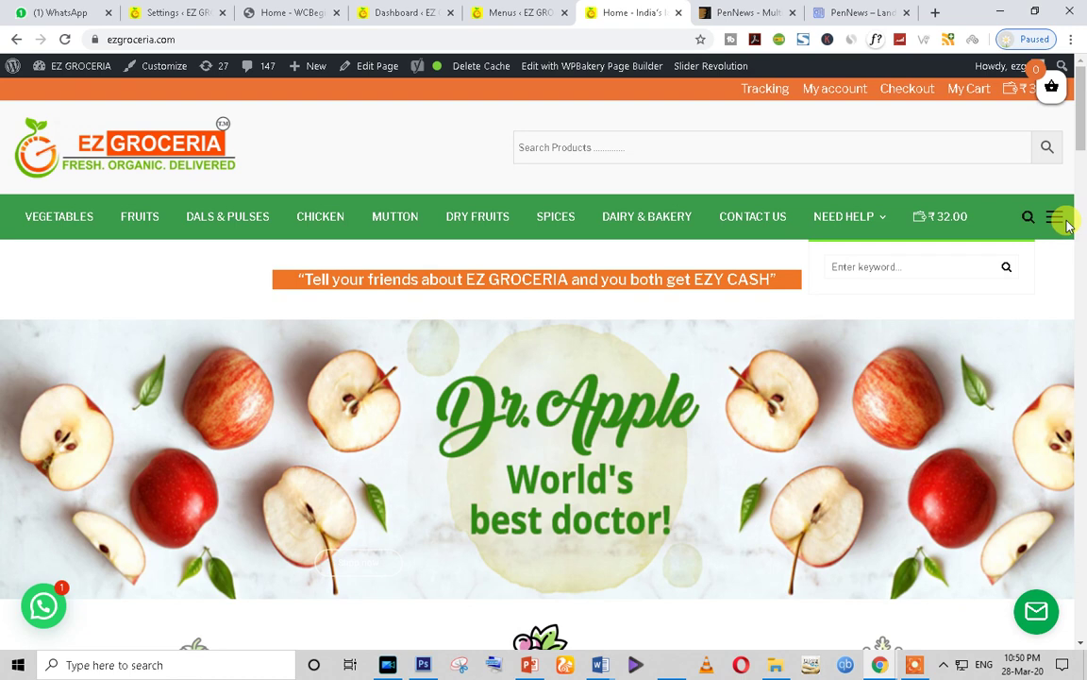
{"action": "left_click", "coordinate": [1055, 216]}
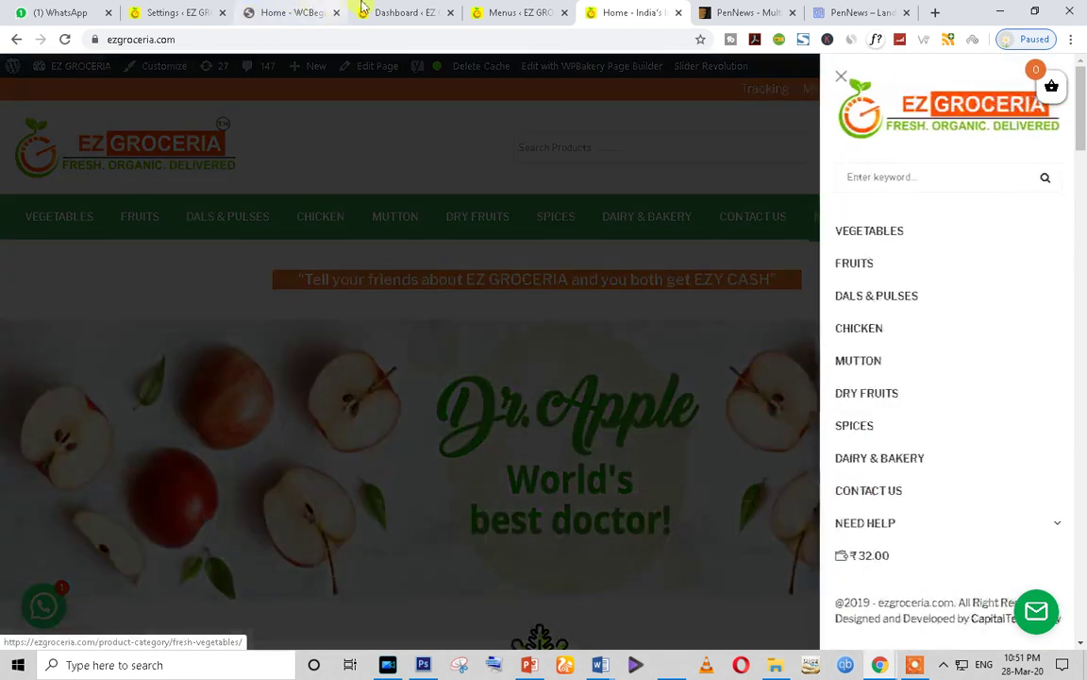
{"action": "left_click", "coordinate": [361, 7]}
{"action": "mouse_move", "coordinate": [71, 522]}
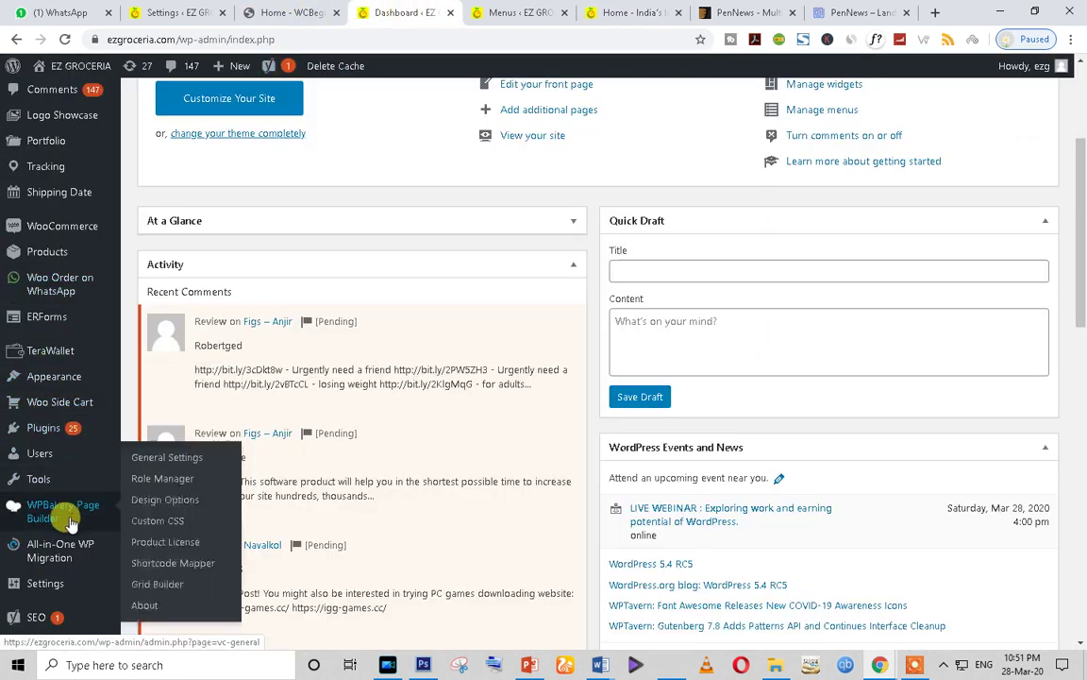
{"action": "left_click", "coordinate": [284, 12]}
{"action": "left_click", "coordinate": [174, 12]}
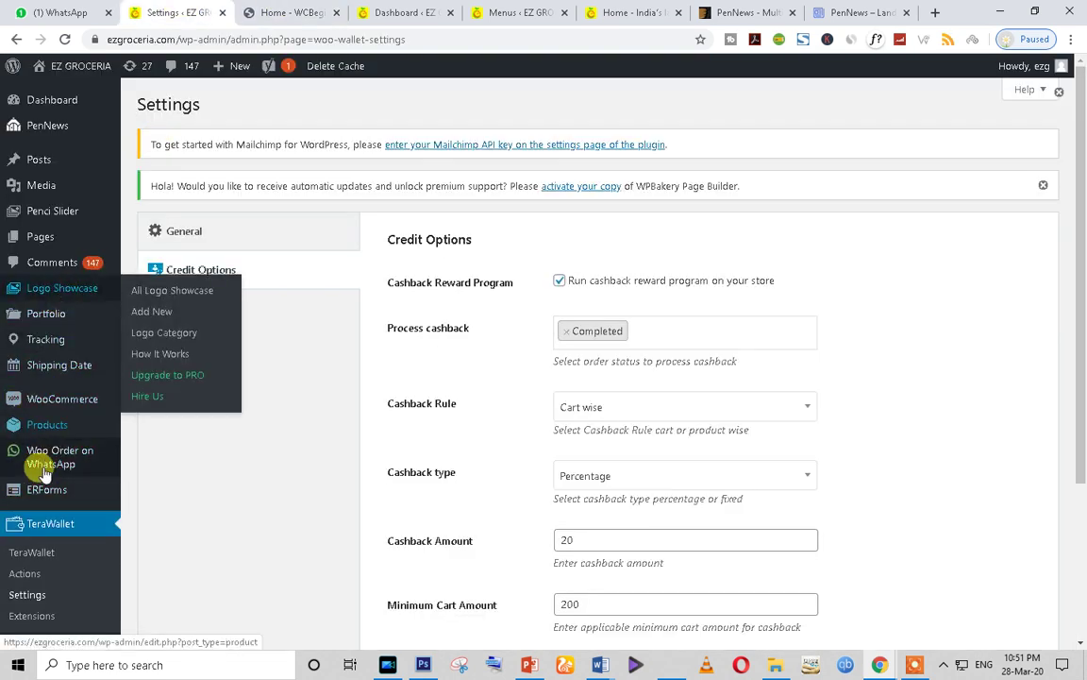
{"action": "scroll", "coordinate": [43, 474], "scroll_direction": "down", "scroll_amount": 5}
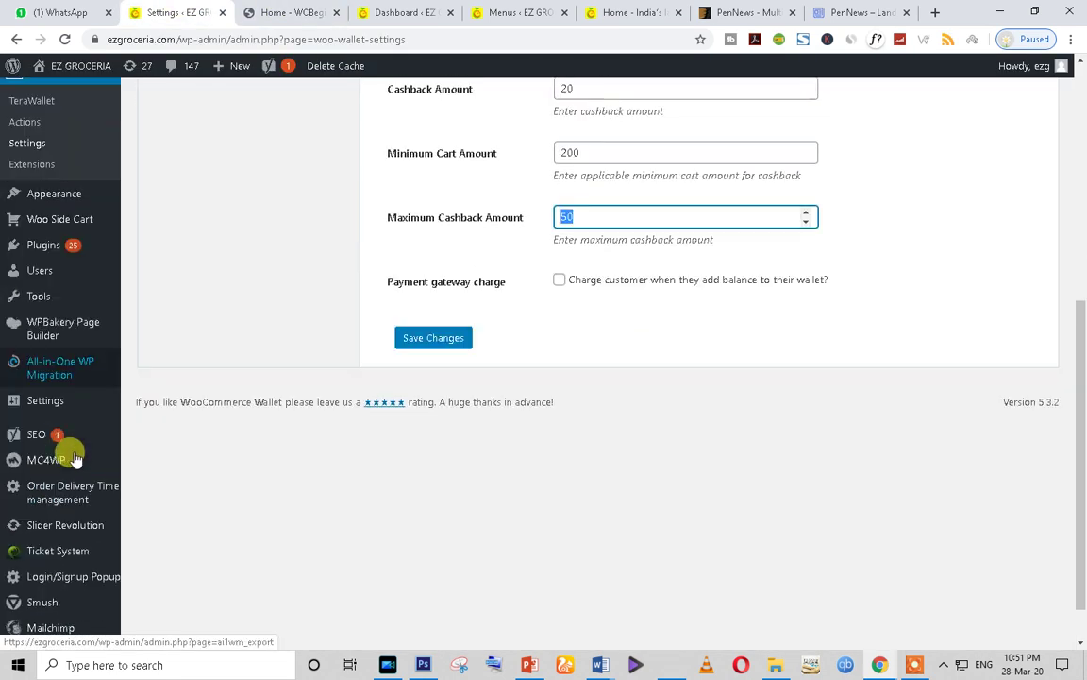
{"action": "scroll", "coordinate": [75, 459], "scroll_direction": "up", "scroll_amount": 5}
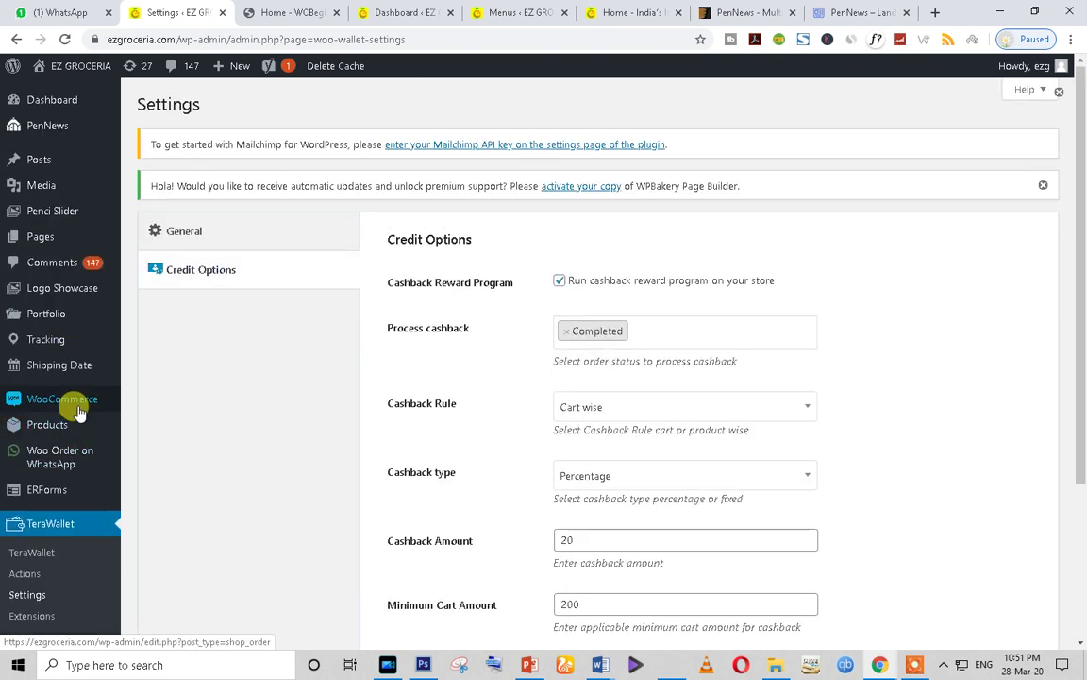
{"action": "scroll", "coordinate": [53, 376], "scroll_direction": "down", "scroll_amount": 3}
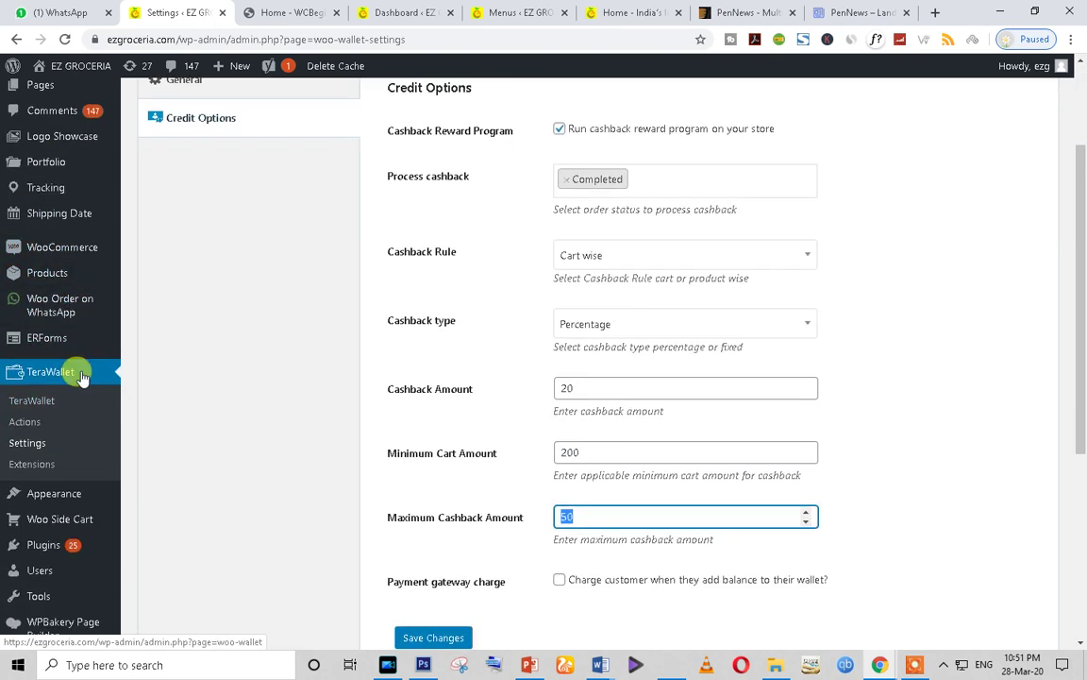
{"action": "scroll", "coordinate": [75, 396], "scroll_direction": "down", "scroll_amount": 5}
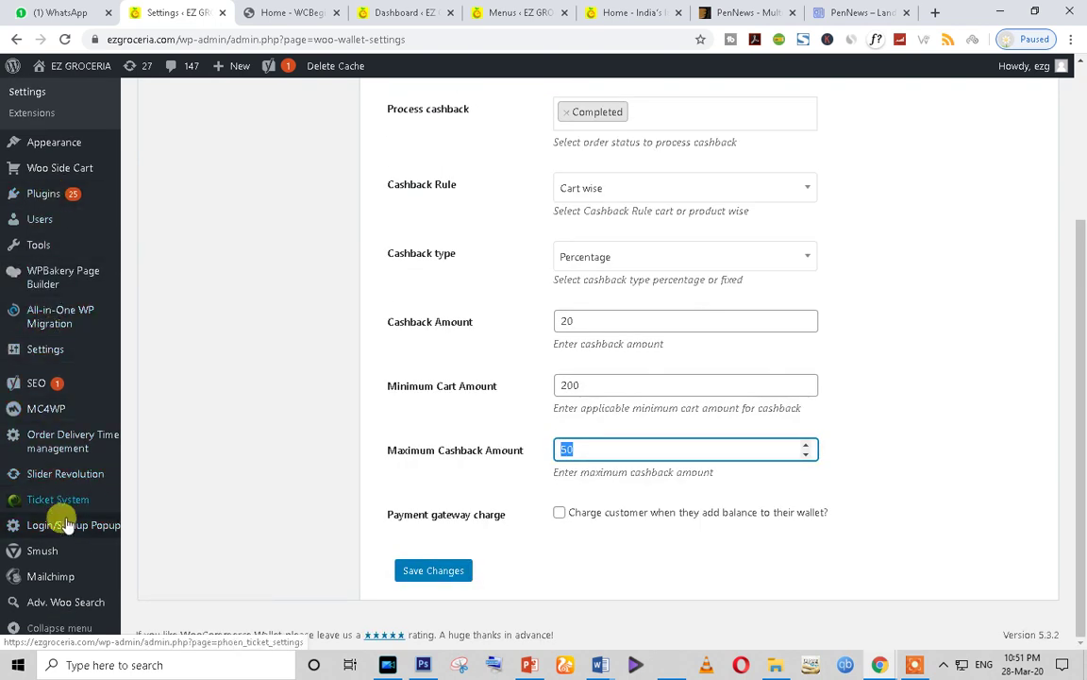
{"action": "scroll", "coordinate": [47, 501], "scroll_direction": "up", "scroll_amount": 4}
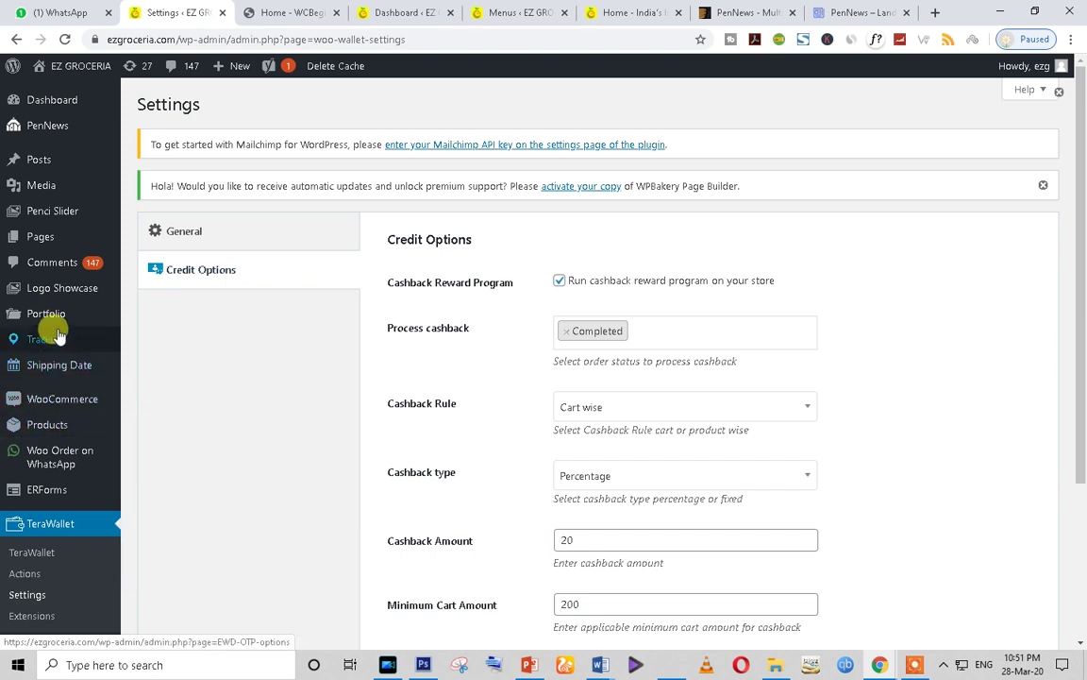
{"action": "mouse_move", "coordinate": [59, 335]}
{"action": "scroll", "coordinate": [66, 361], "scroll_direction": "down", "scroll_amount": 4}
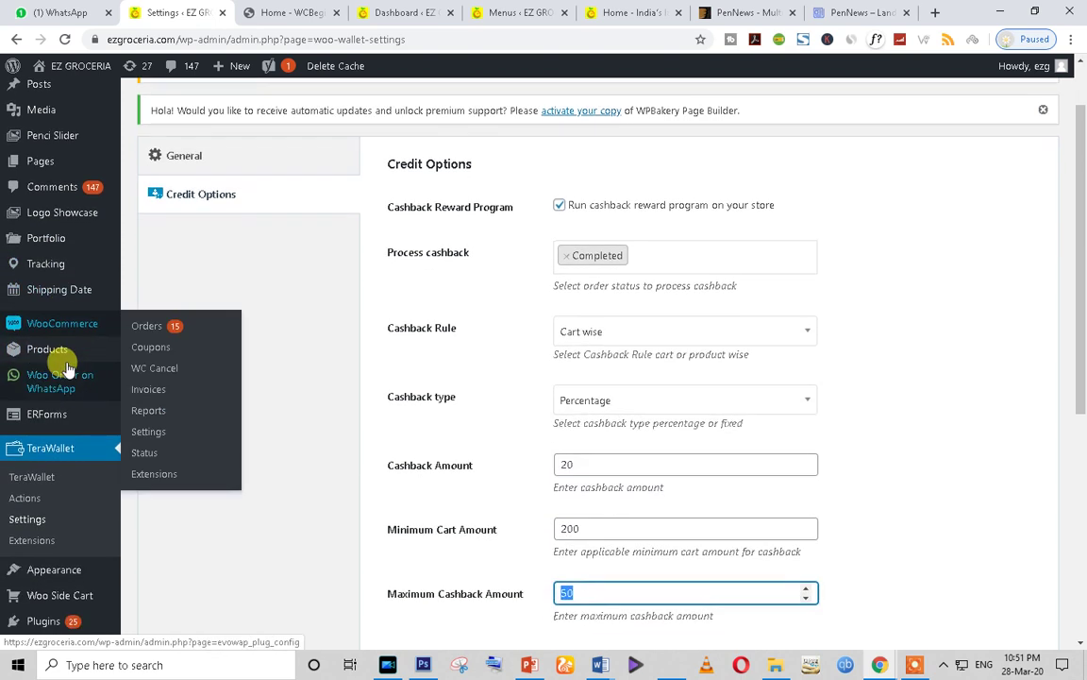
{"action": "scroll", "coordinate": [66, 368], "scroll_direction": "down", "scroll_amount": 3}
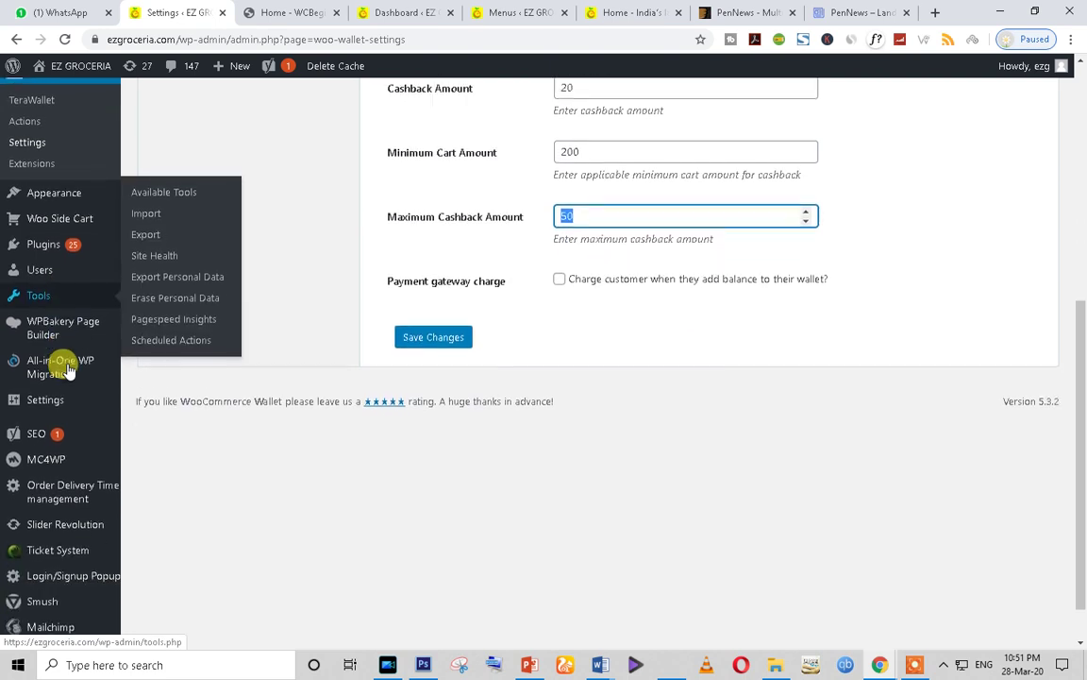
{"action": "scroll", "coordinate": [68, 368], "scroll_direction": "up", "scroll_amount": 5}
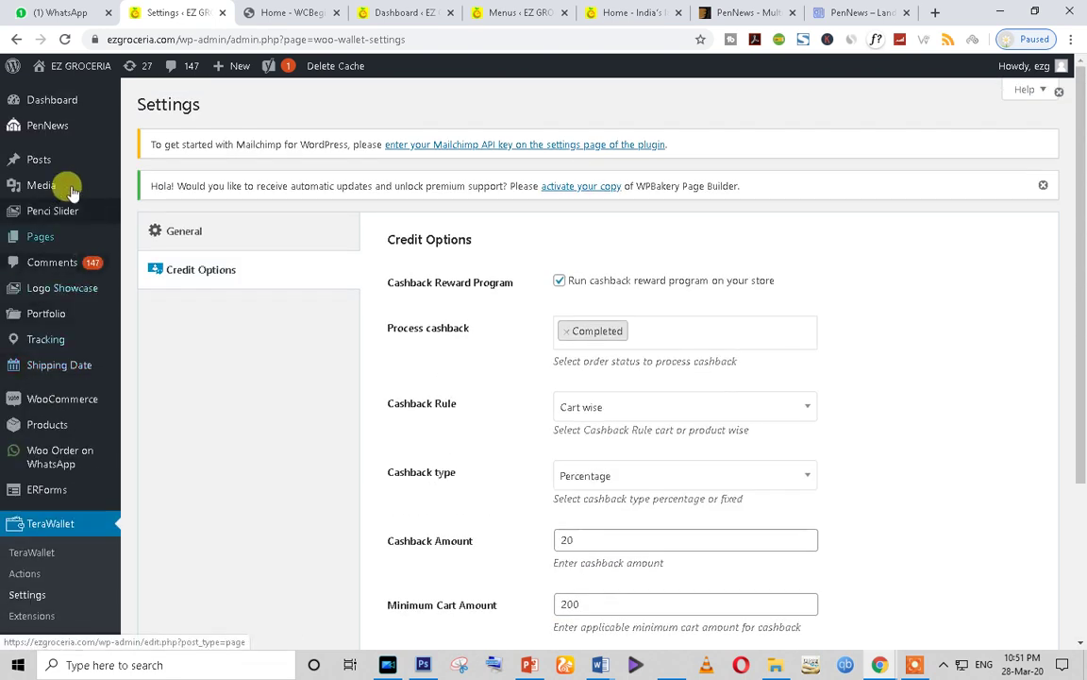
{"action": "left_click", "coordinate": [49, 108]}
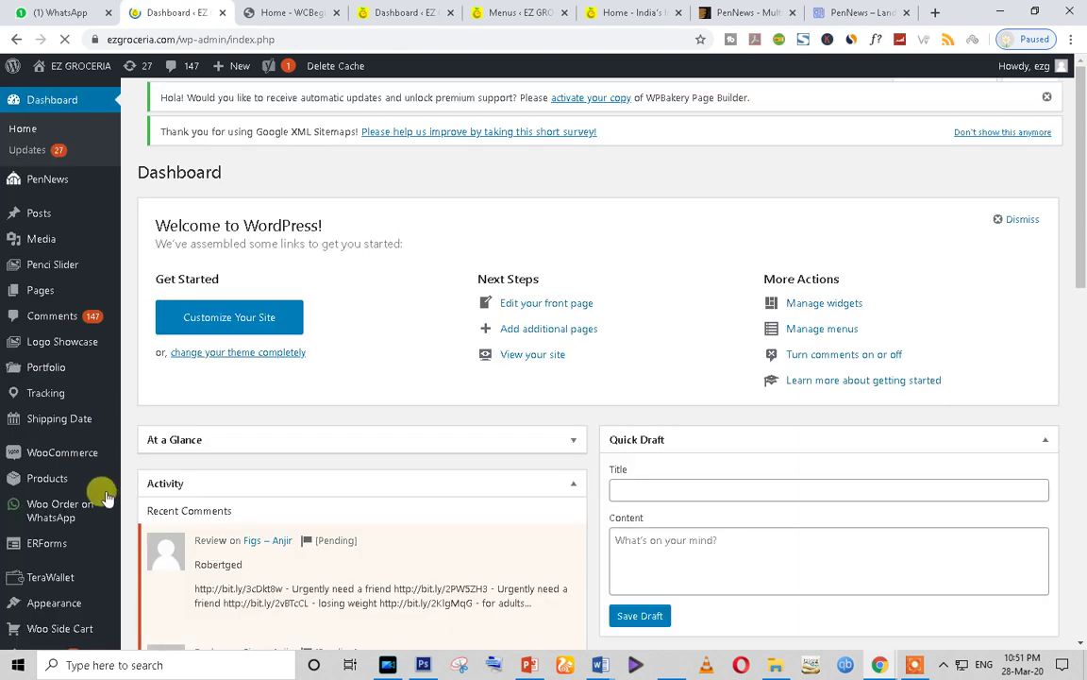
{"action": "scroll", "coordinate": [94, 500], "scroll_direction": "down", "scroll_amount": 4}
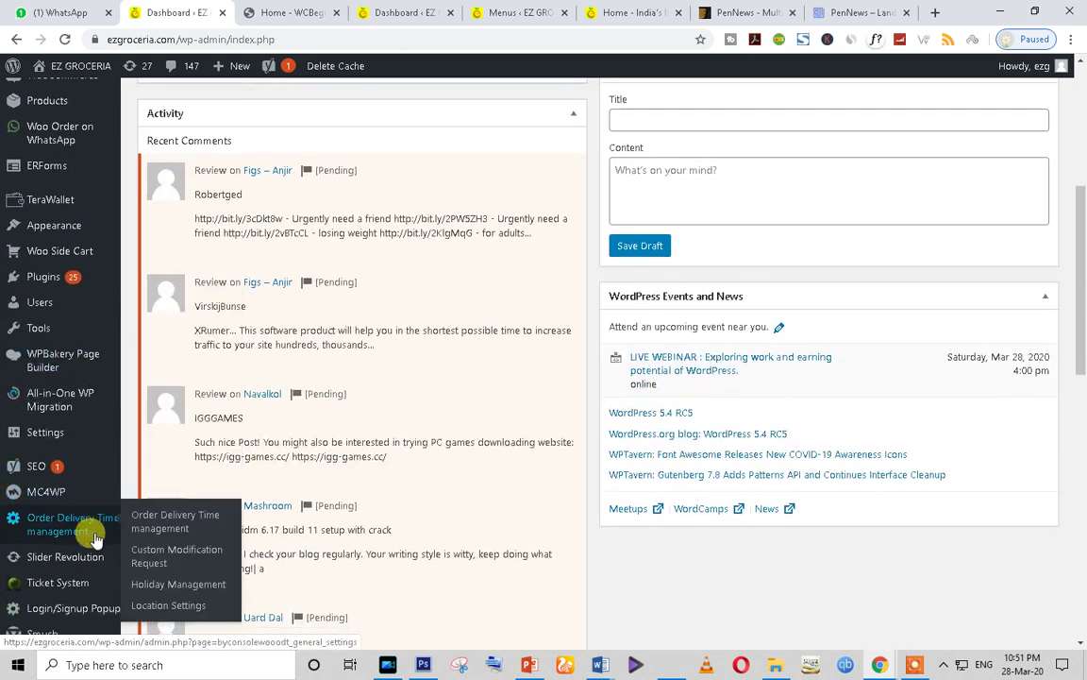
{"action": "scroll", "coordinate": [99, 560], "scroll_direction": "down", "scroll_amount": 3}
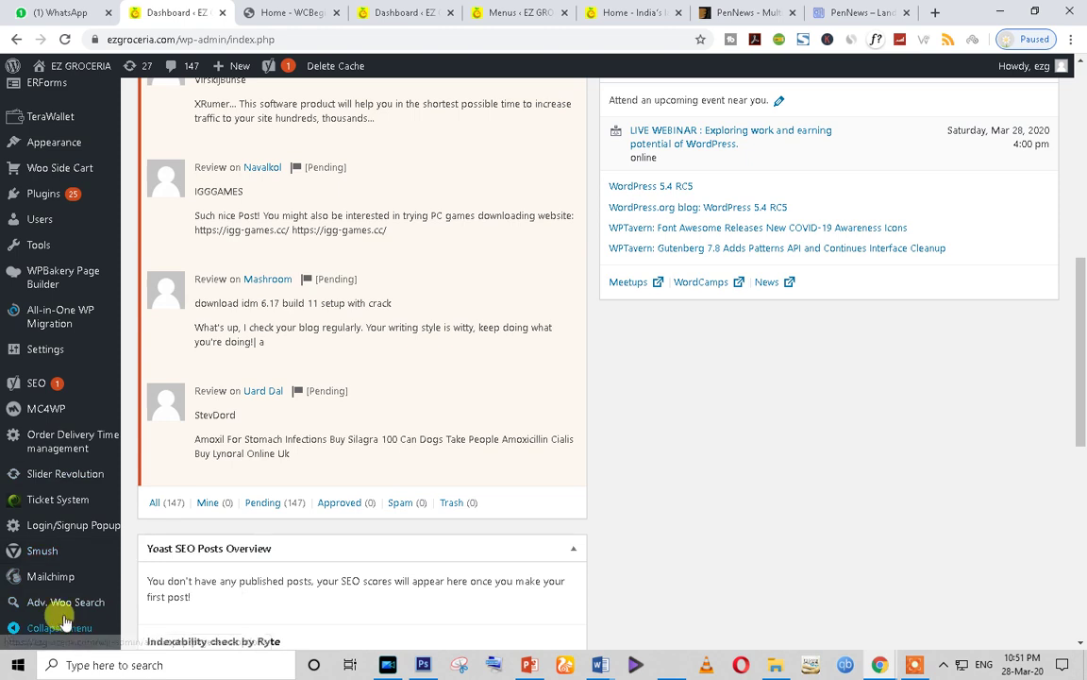
{"action": "scroll", "coordinate": [66, 198], "scroll_direction": "up", "scroll_amount": 3}
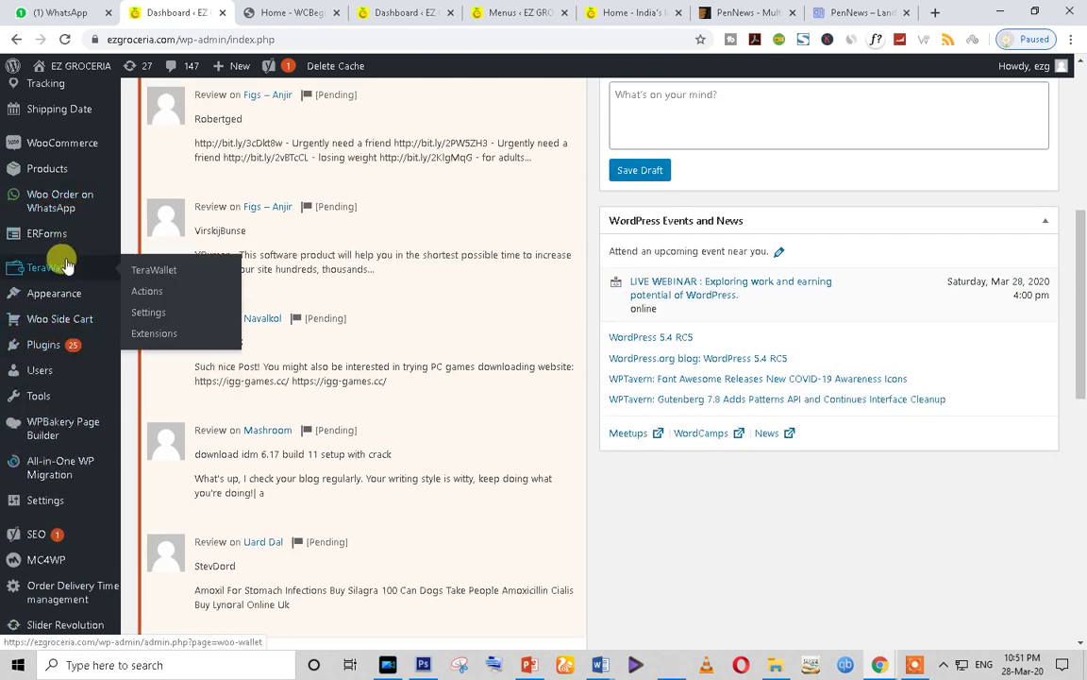
{"action": "mouse_move", "coordinate": [84, 225]}
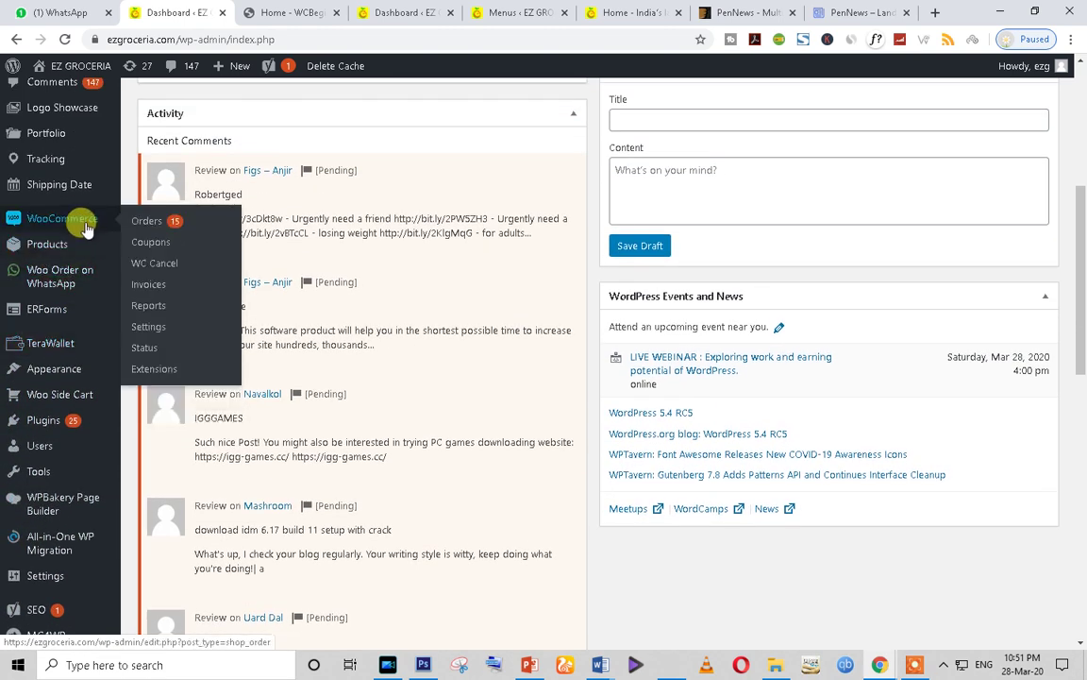
{"action": "scroll", "coordinate": [84, 227], "scroll_direction": "up", "scroll_amount": 1}
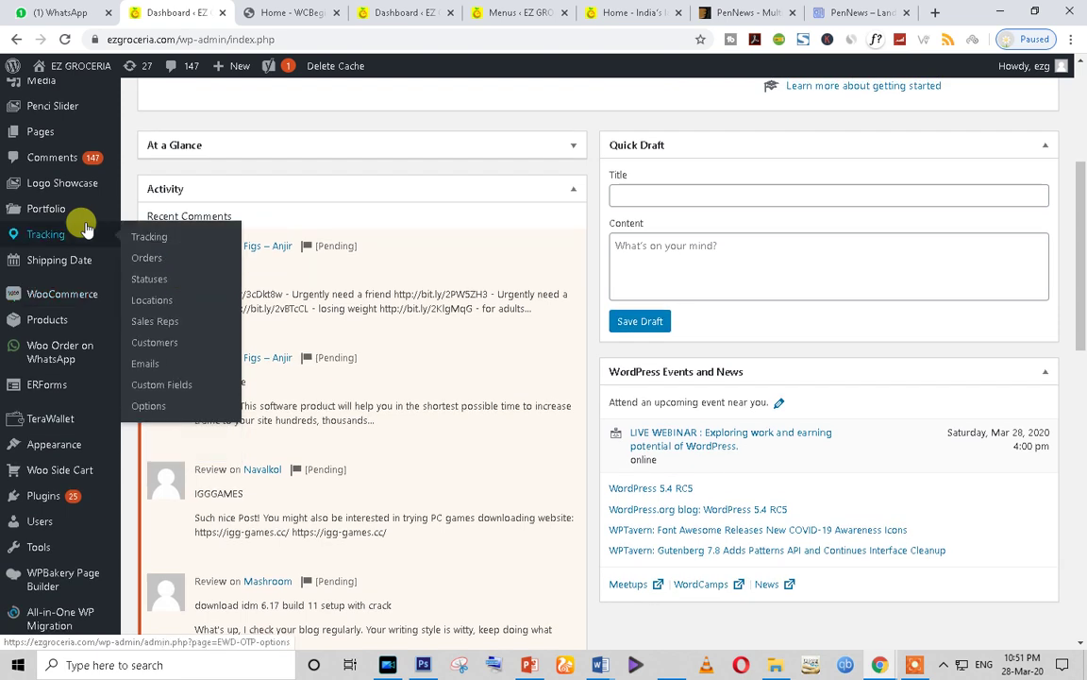
Launch Appearance > Customize in a new browser tab.
{"action": "mouse_move", "coordinate": [75, 444]}
{"action": "right_click", "coordinate": [164, 475]}
{"action": "left_click", "coordinate": [226, 480]}
{"action": "left_click", "coordinate": [251, 13]}
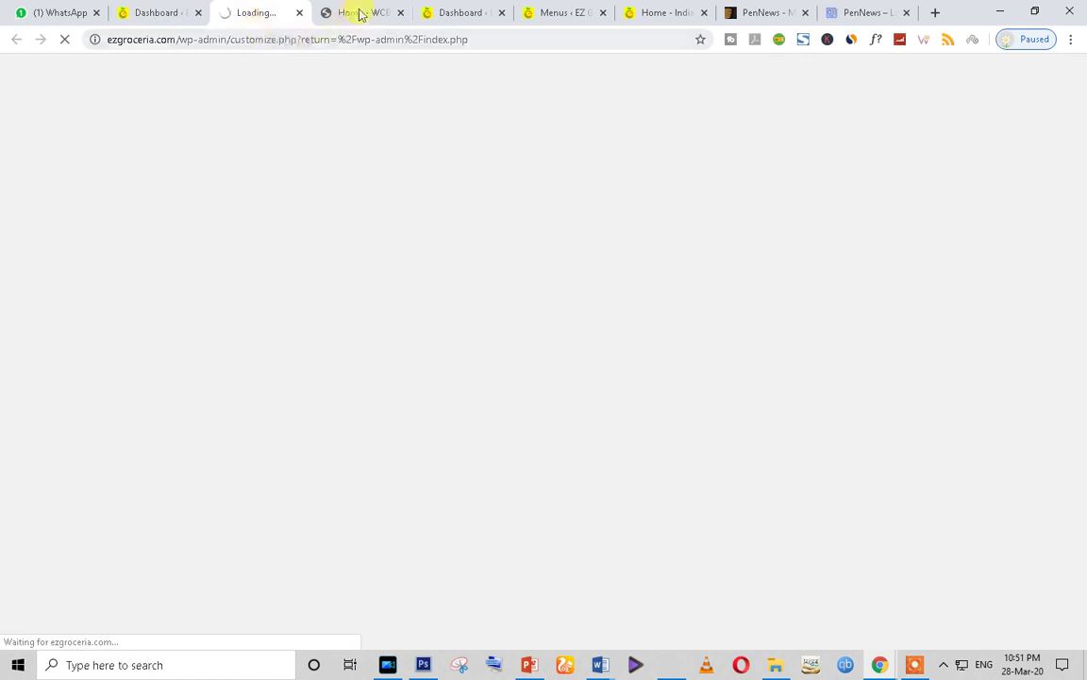
Close the WCBeginner, extra Dashboard and Menus tabs.
{"action": "left_click", "coordinate": [360, 13]}
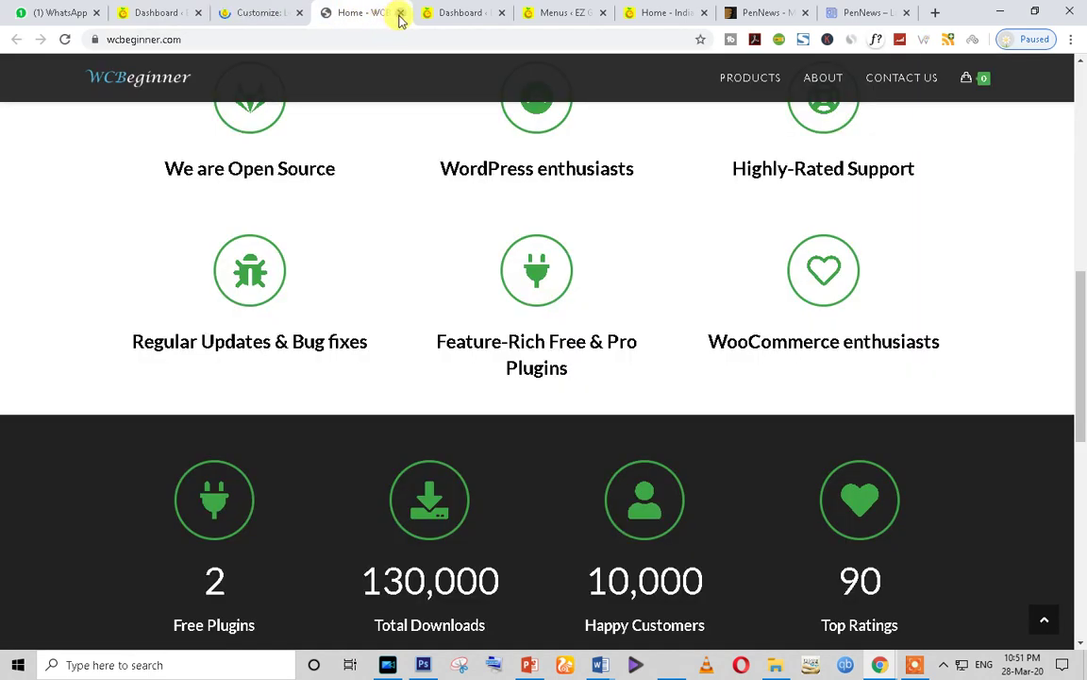
{"action": "left_click", "coordinate": [400, 13]}
{"action": "left_click", "coordinate": [400, 13]}
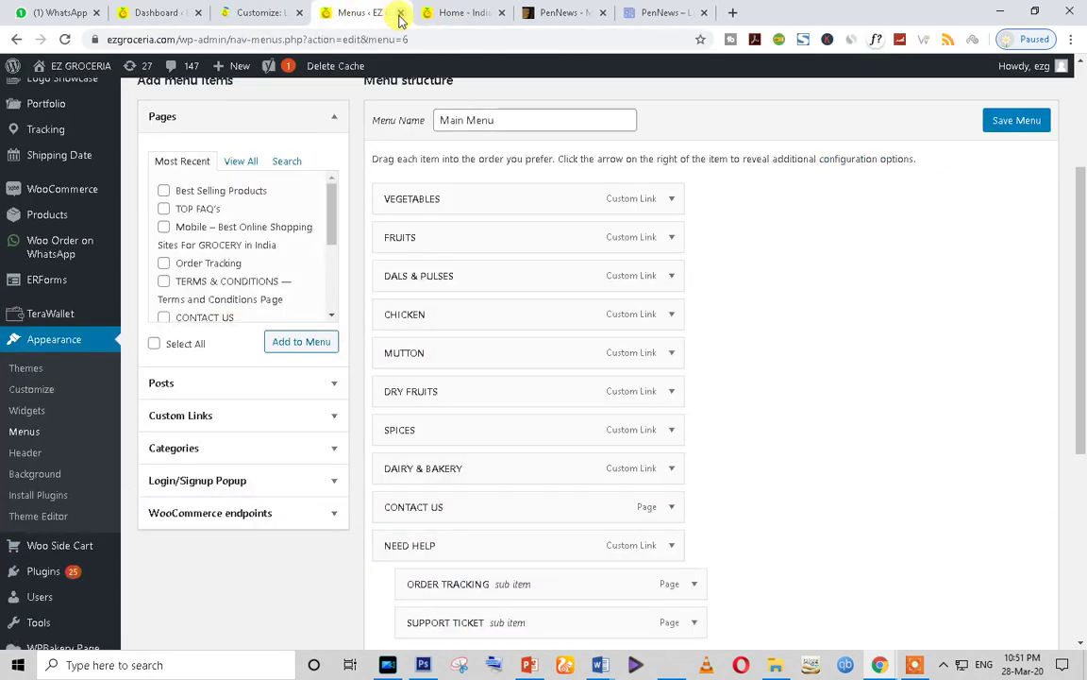
{"action": "left_click", "coordinate": [399, 14]}
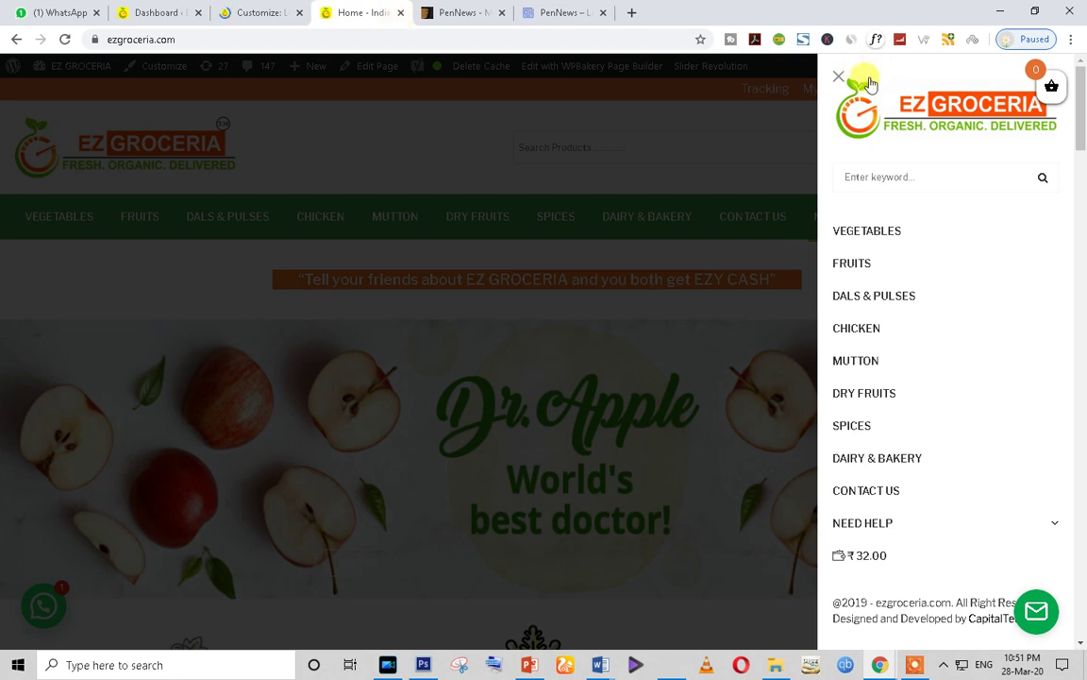
{"action": "left_click", "coordinate": [841, 80]}
{"action": "left_click", "coordinate": [382, 12]}
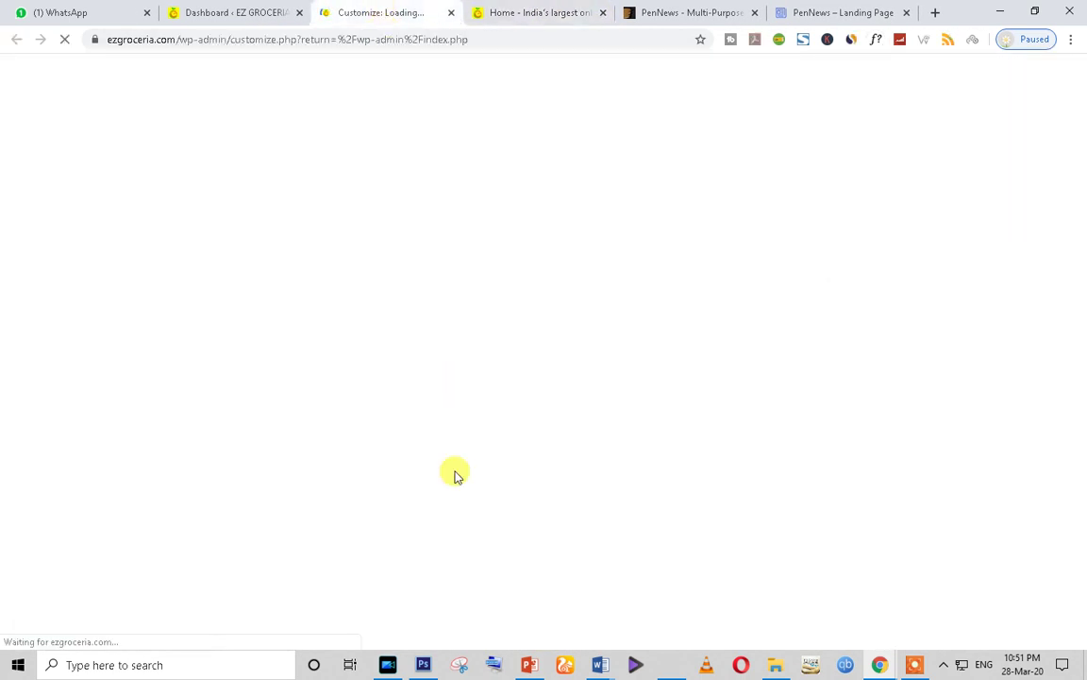
Close the PenNews Multi-Purpose and Landing Page tabs and return to the Customizer.
{"action": "left_click", "coordinate": [814, 11]}
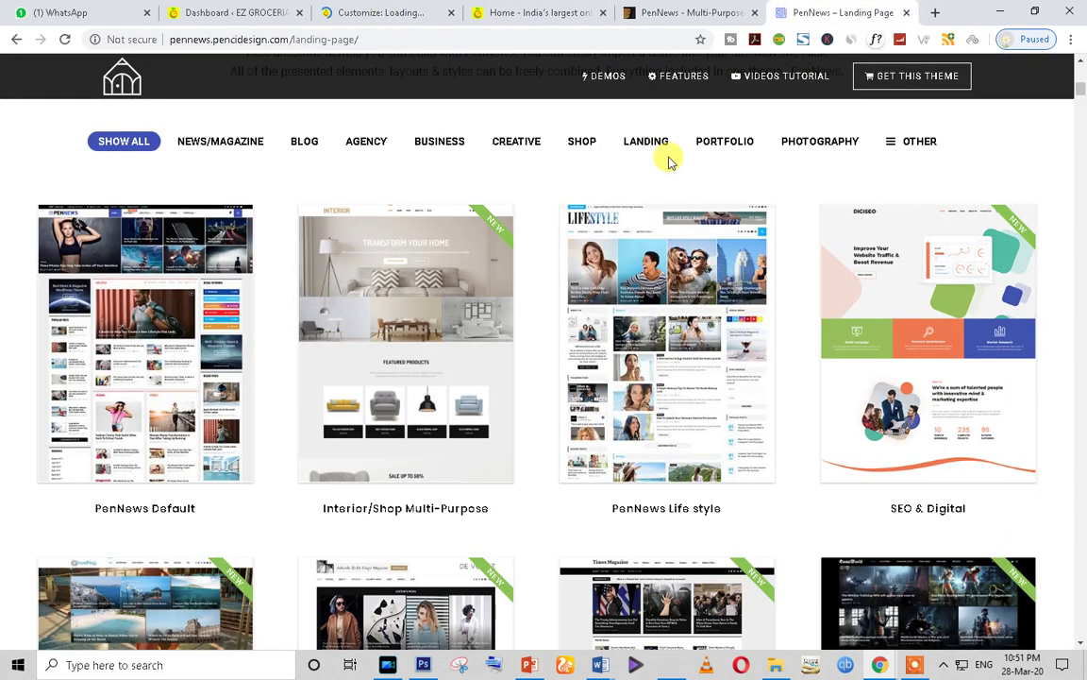
{"action": "left_click", "coordinate": [693, 12]}
{"action": "left_click", "coordinate": [754, 12]}
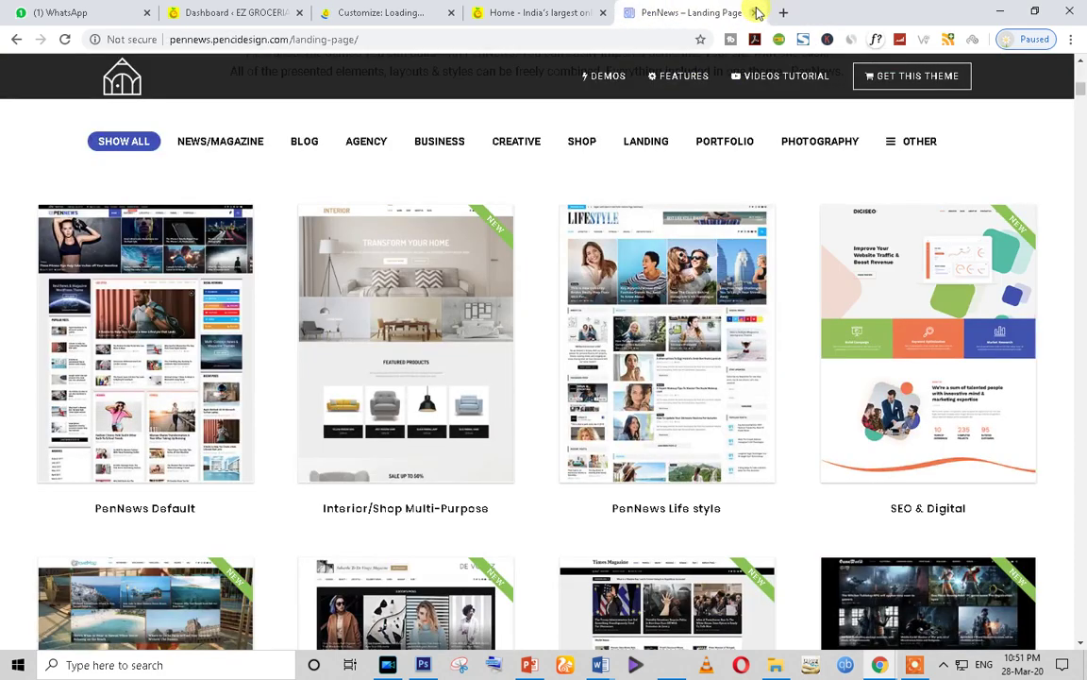
{"action": "left_click", "coordinate": [755, 13]}
{"action": "left_click", "coordinate": [1053, 216]}
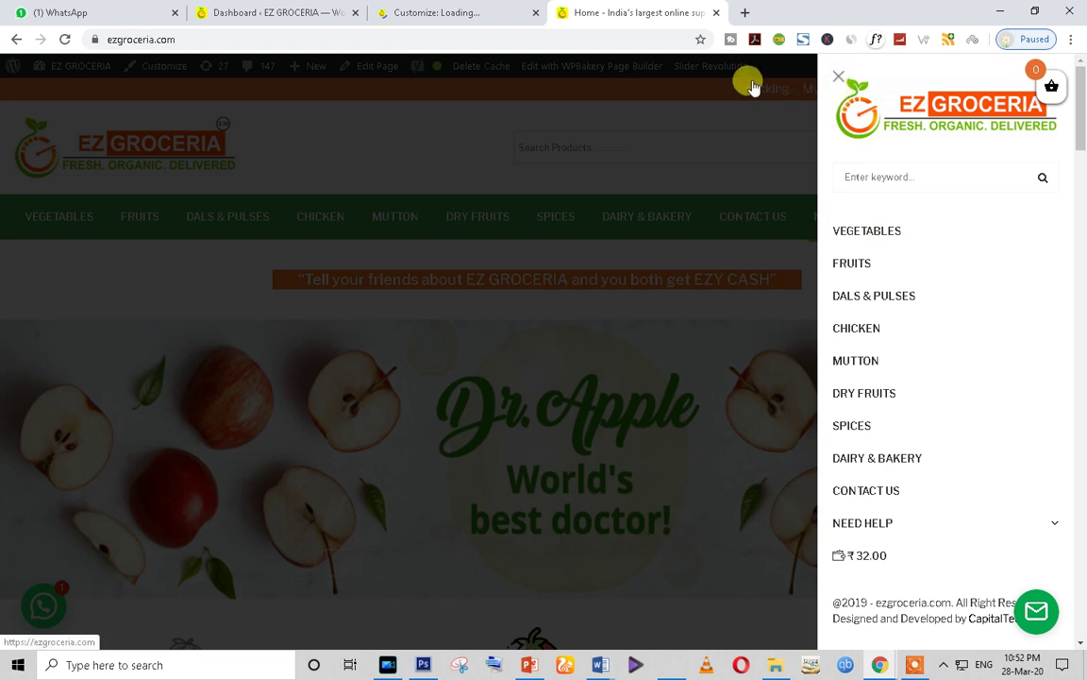
{"action": "left_click", "coordinate": [843, 76]}
{"action": "left_click", "coordinate": [454, 12]}
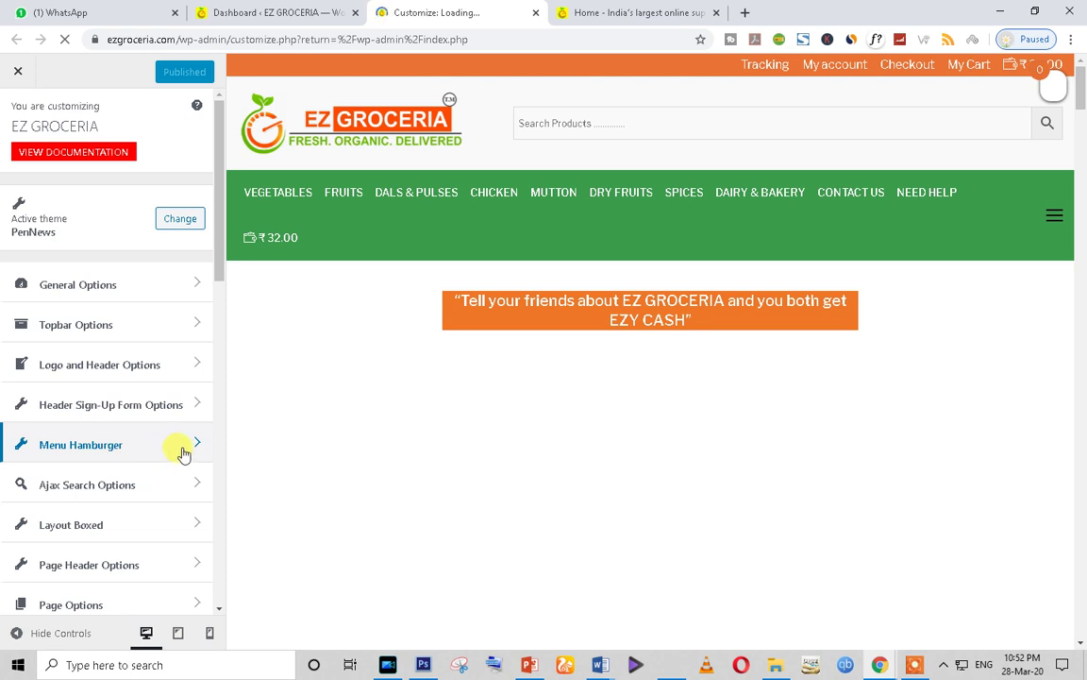
Scroll the storefront homepage, run a header search, return via the logo, then go back to Dashboard.
{"action": "left_click", "coordinate": [654, 12]}
{"action": "scroll", "coordinate": [717, 462], "scroll_direction": "down", "scroll_amount": 1}
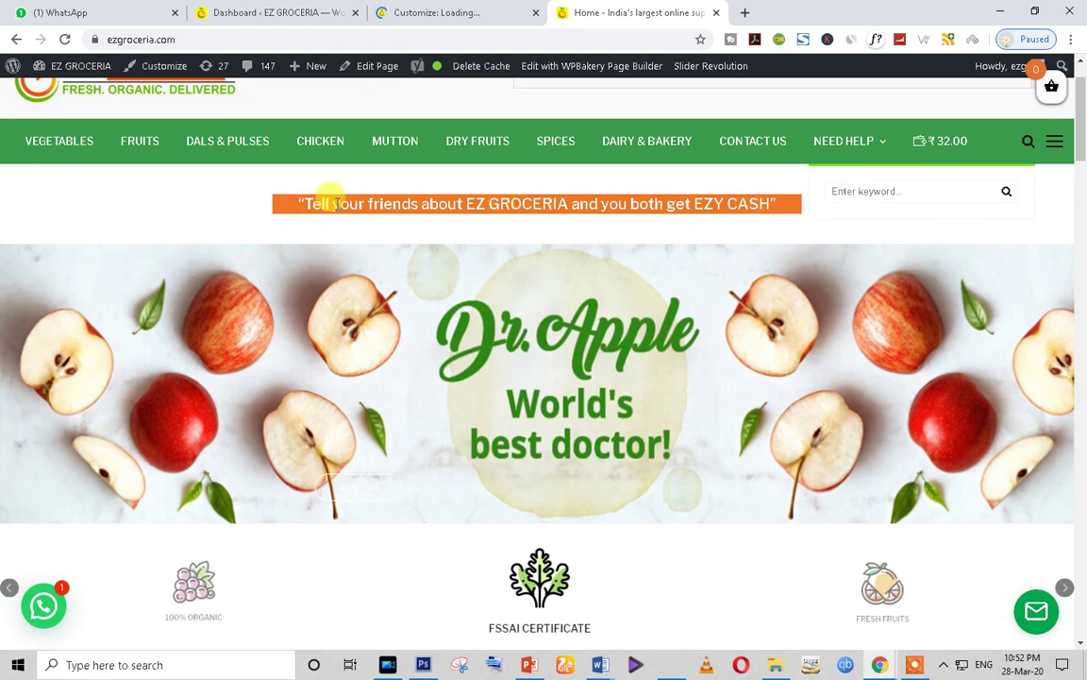
{"action": "scroll", "coordinate": [452, 456], "scroll_direction": "down", "scroll_amount": 2}
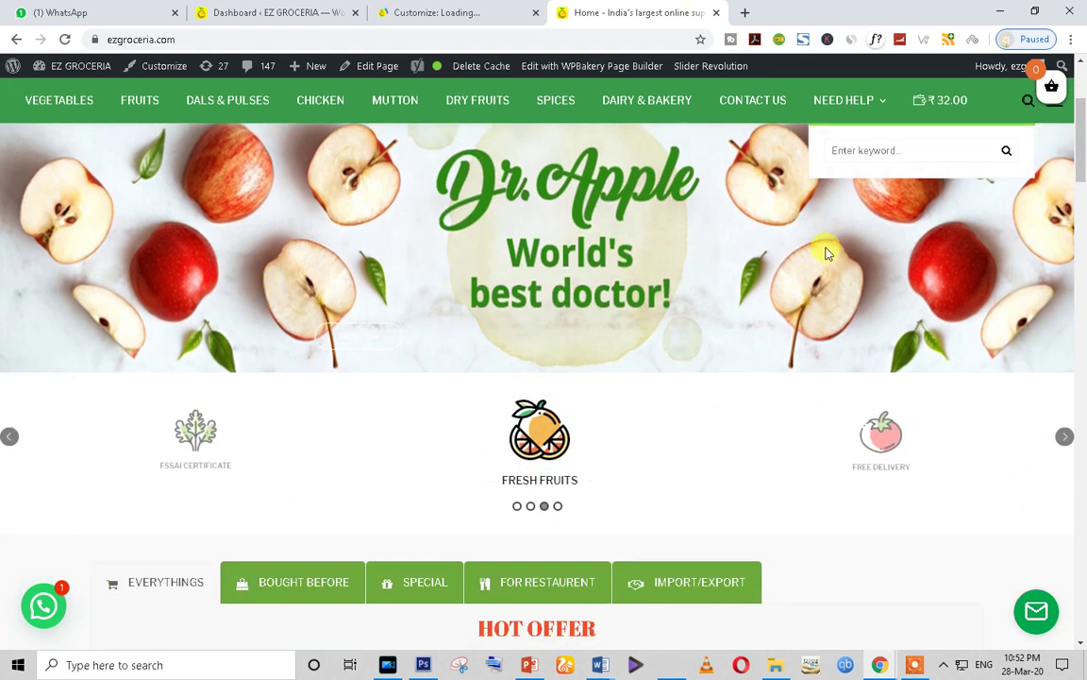
{"action": "scroll", "coordinate": [988, 243], "scroll_direction": "up", "scroll_amount": 3}
{"action": "left_click", "coordinate": [1006, 267]}
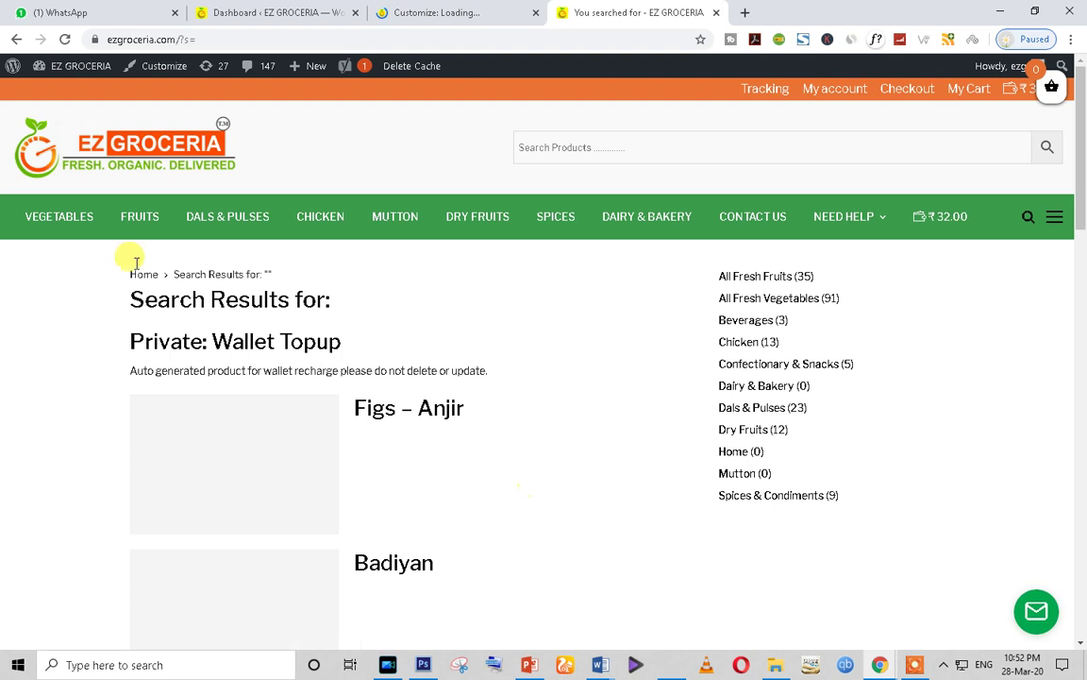
{"action": "left_click", "coordinate": [74, 154]}
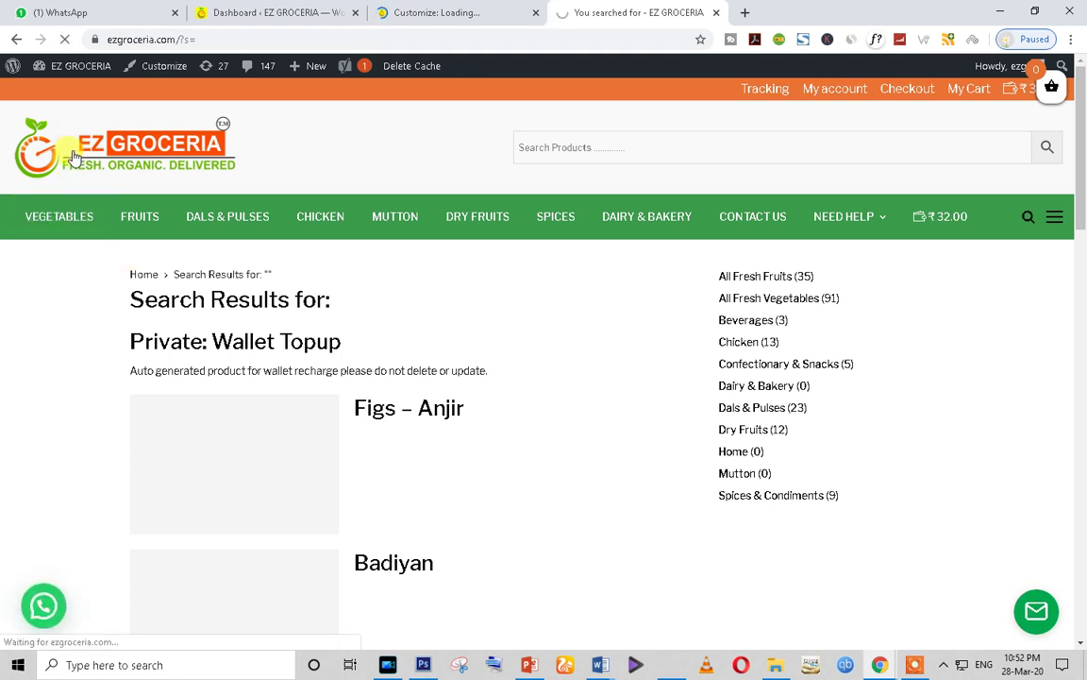
{"action": "left_click", "coordinate": [451, 12]}
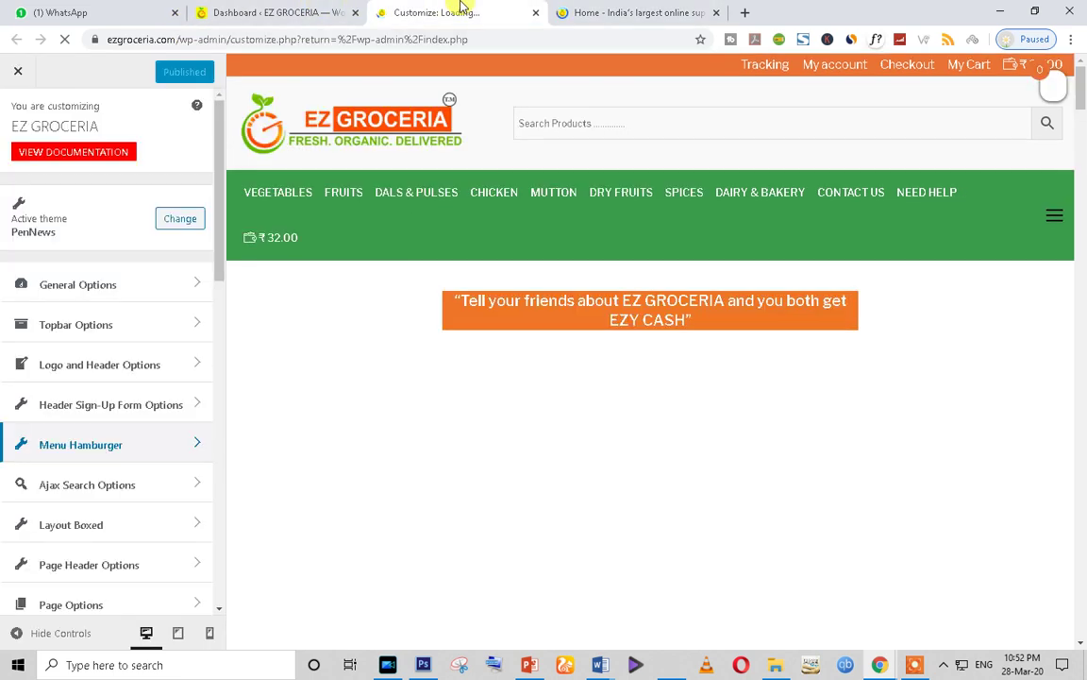
{"action": "left_click", "coordinate": [236, 9]}
{"action": "scroll", "coordinate": [293, 456], "scroll_direction": "down", "scroll_amount": 8}
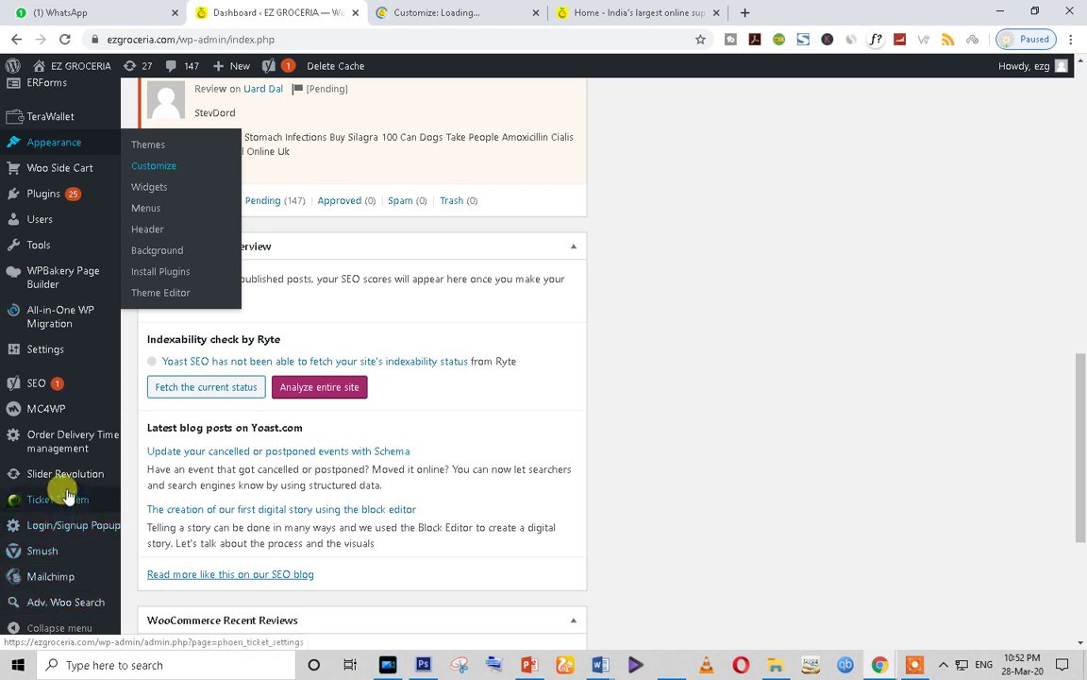
Glance at the Customizer and storefront tabs, then scroll back up the Dashboard.
{"action": "mouse_move", "coordinate": [94, 482]}
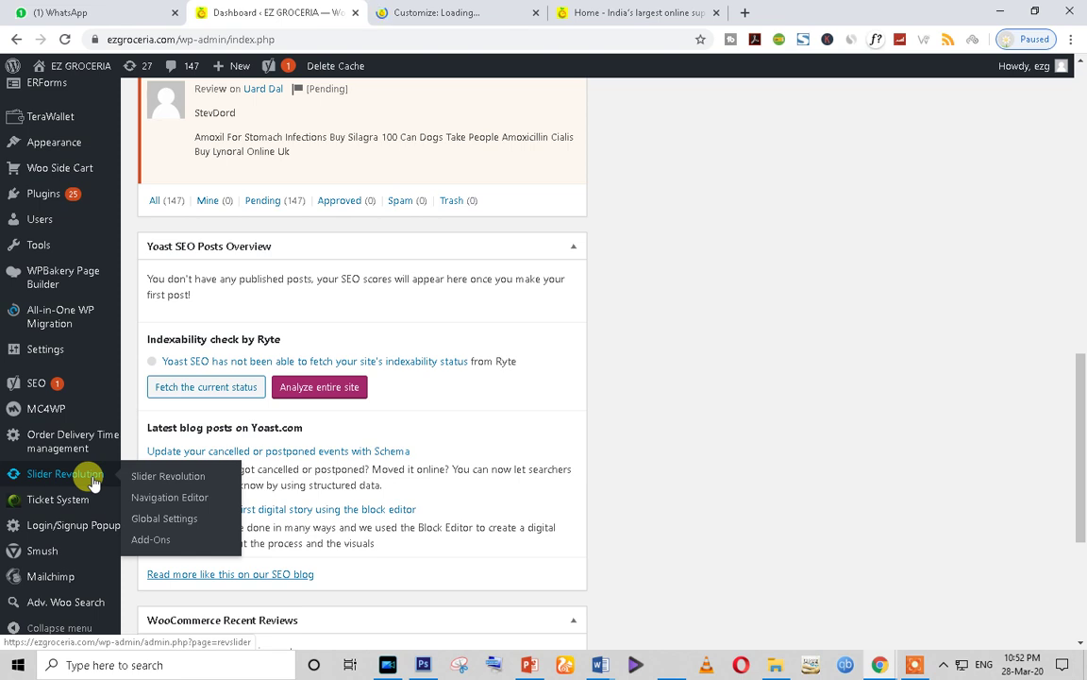
{"action": "left_click", "coordinate": [421, 13]}
{"action": "left_click", "coordinate": [602, 10]}
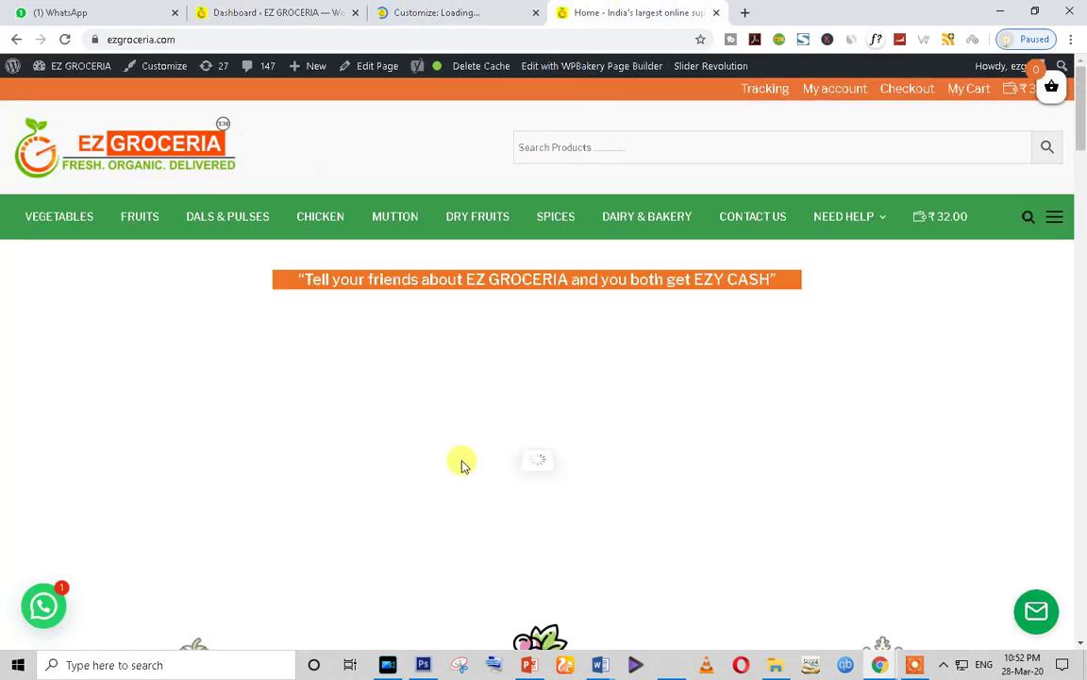
{"action": "scroll", "coordinate": [625, 505], "scroll_direction": "down", "scroll_amount": 3}
{"action": "scroll", "coordinate": [625, 507], "scroll_direction": "down", "scroll_amount": 3}
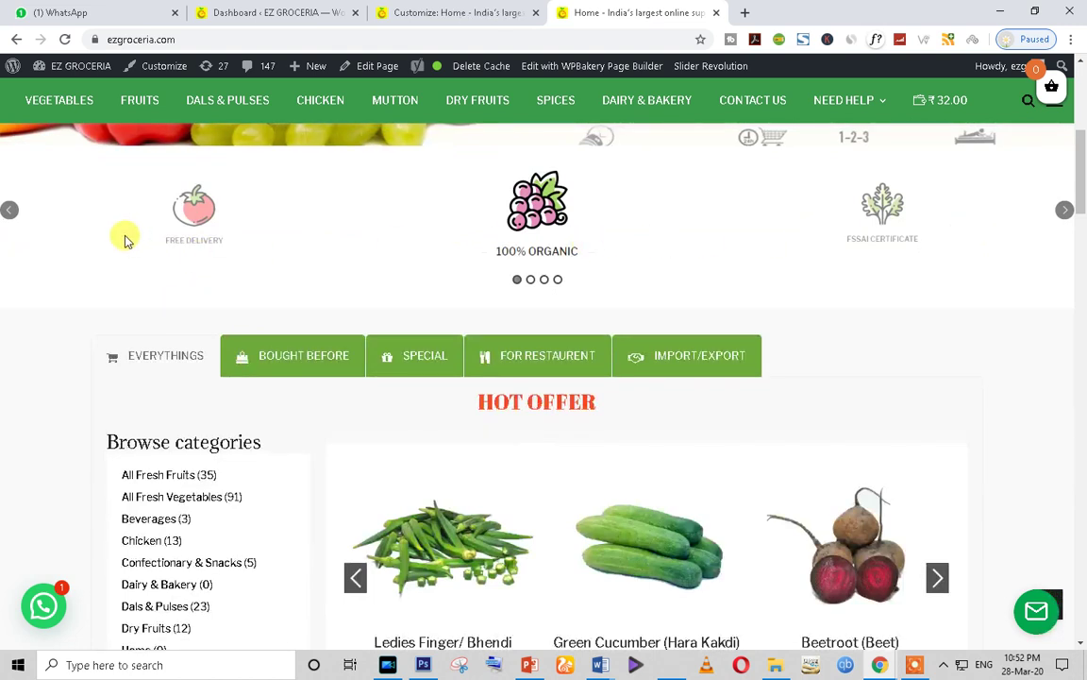
{"action": "left_click", "coordinate": [248, 9]}
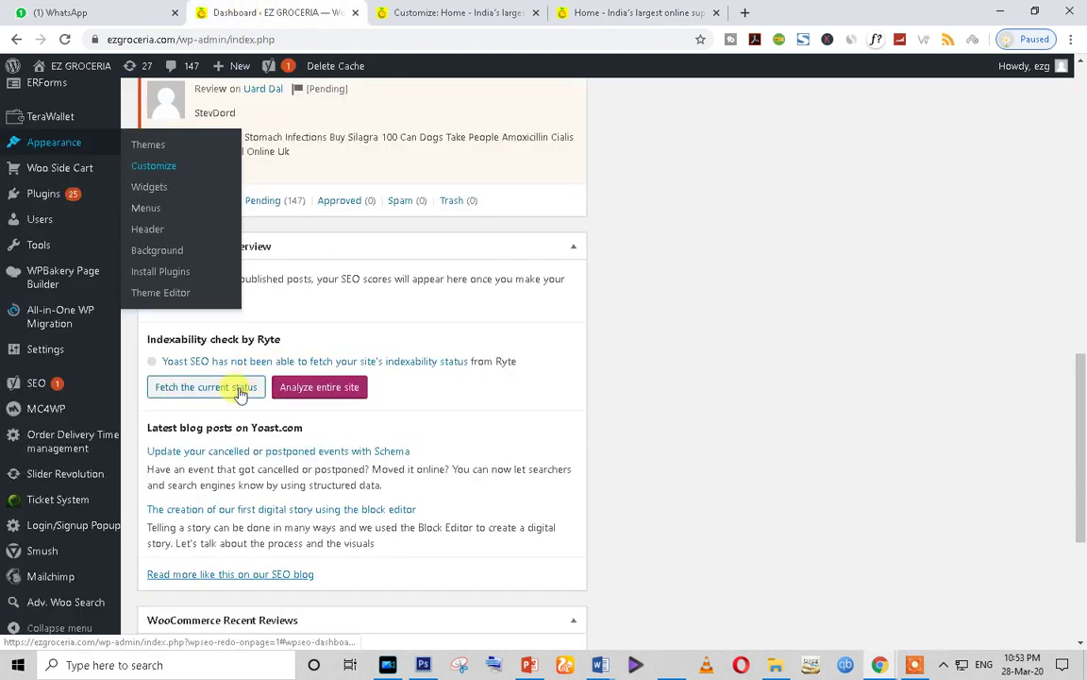
{"action": "scroll", "coordinate": [236, 363], "scroll_direction": "up", "scroll_amount": 2}
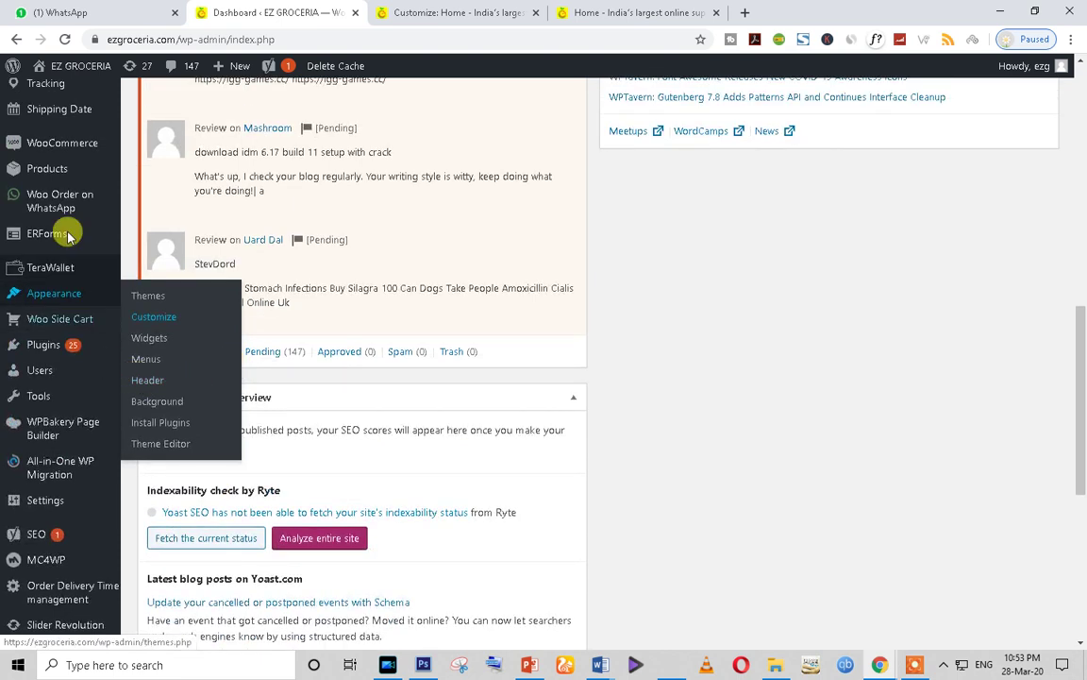
{"action": "scroll", "coordinate": [61, 179], "scroll_direction": "up", "scroll_amount": 2}
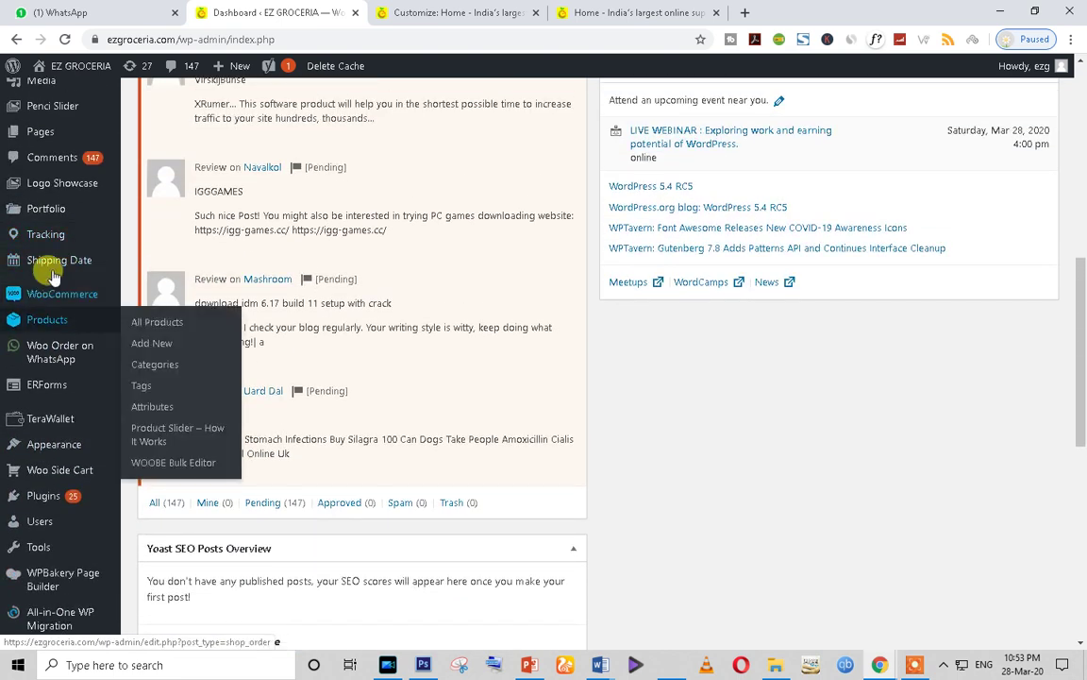
Scroll through the storefront homepage again, then return to Dashboard and bring up the Pages link's context menu.
{"action": "mouse_move", "coordinate": [44, 192]}
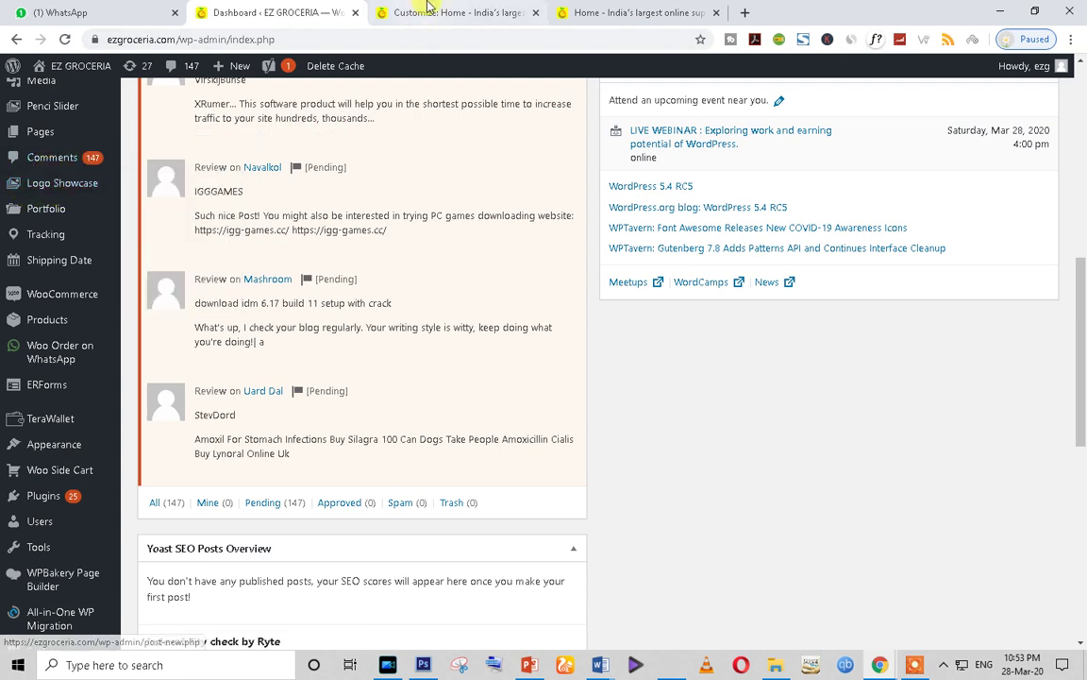
{"action": "left_click", "coordinate": [455, 12]}
{"action": "left_click", "coordinate": [638, 12]}
{"action": "scroll", "coordinate": [533, 409], "scroll_direction": "down", "scroll_amount": 1}
{"action": "scroll", "coordinate": [533, 409], "scroll_direction": "down", "scroll_amount": 3}
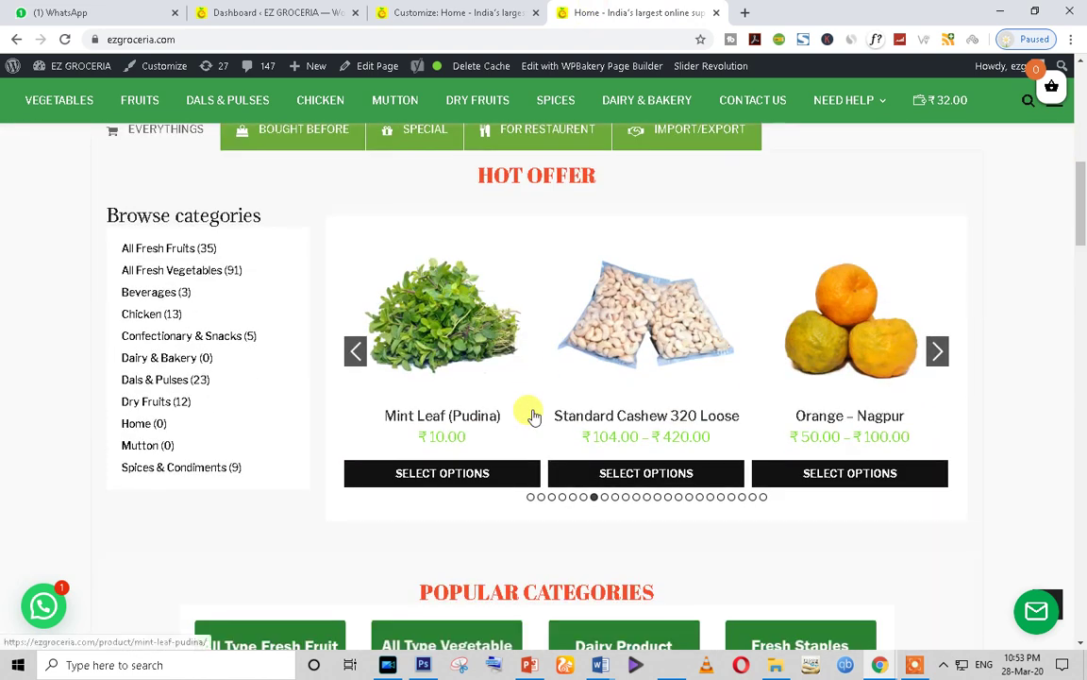
{"action": "scroll", "coordinate": [352, 417], "scroll_direction": "up", "scroll_amount": 1}
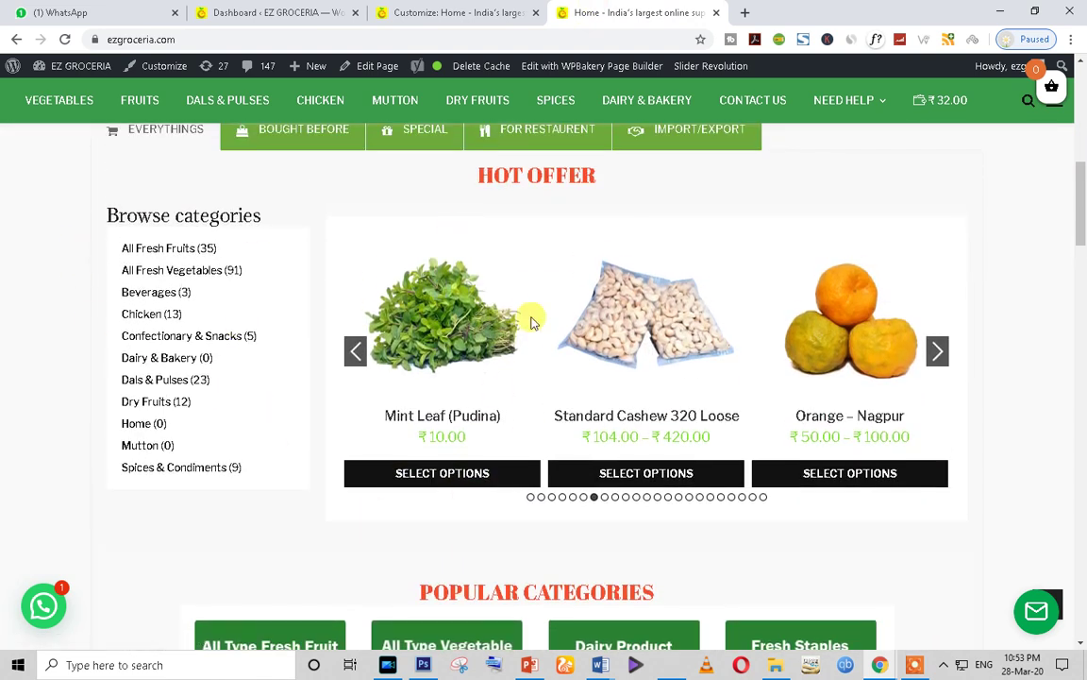
{"action": "scroll", "coordinate": [531, 321], "scroll_direction": "up", "scroll_amount": 2}
{"action": "scroll", "coordinate": [590, 491], "scroll_direction": "down", "scroll_amount": 1}
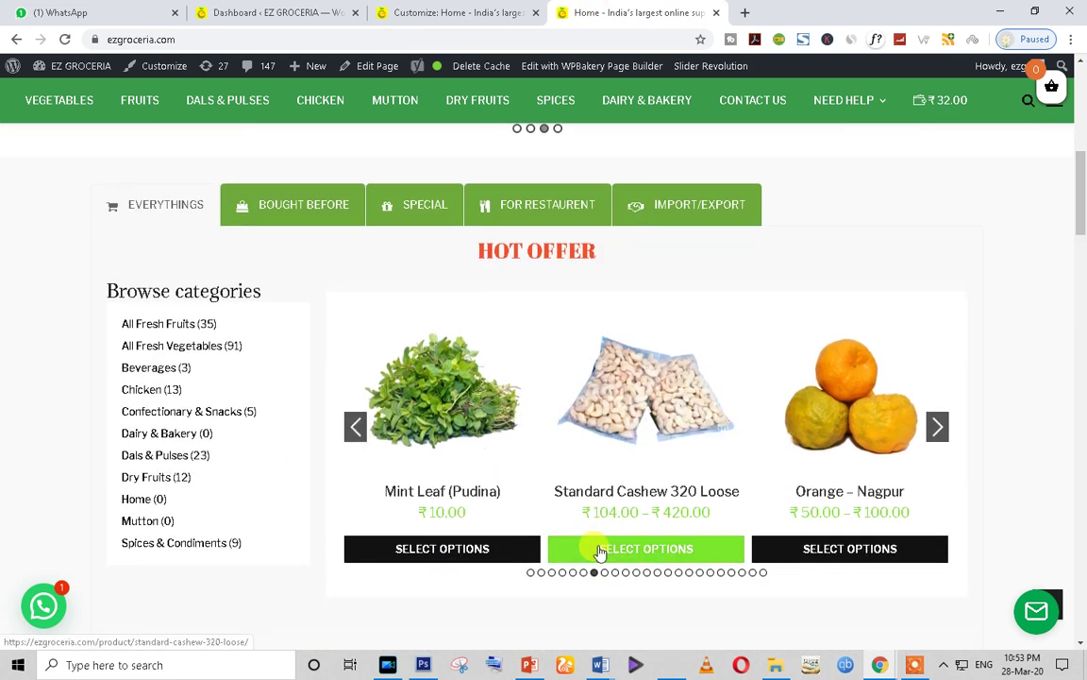
{"action": "scroll", "coordinate": [206, 497], "scroll_direction": "up", "scroll_amount": 6}
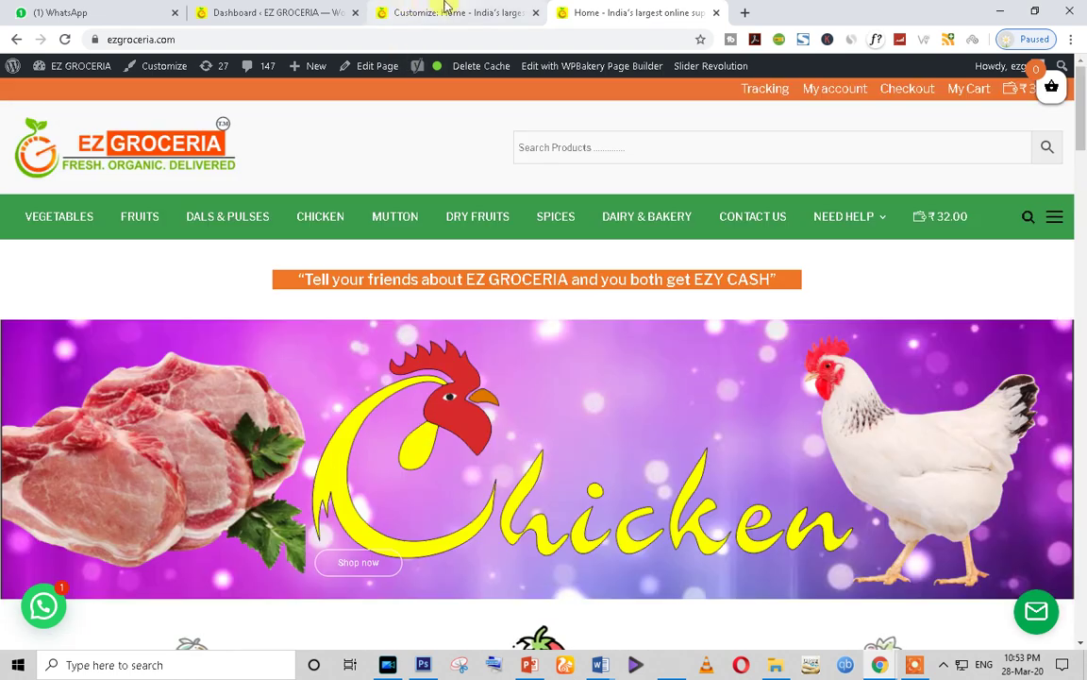
{"action": "left_click", "coordinate": [444, 13]}
{"action": "left_click", "coordinate": [312, 10]}
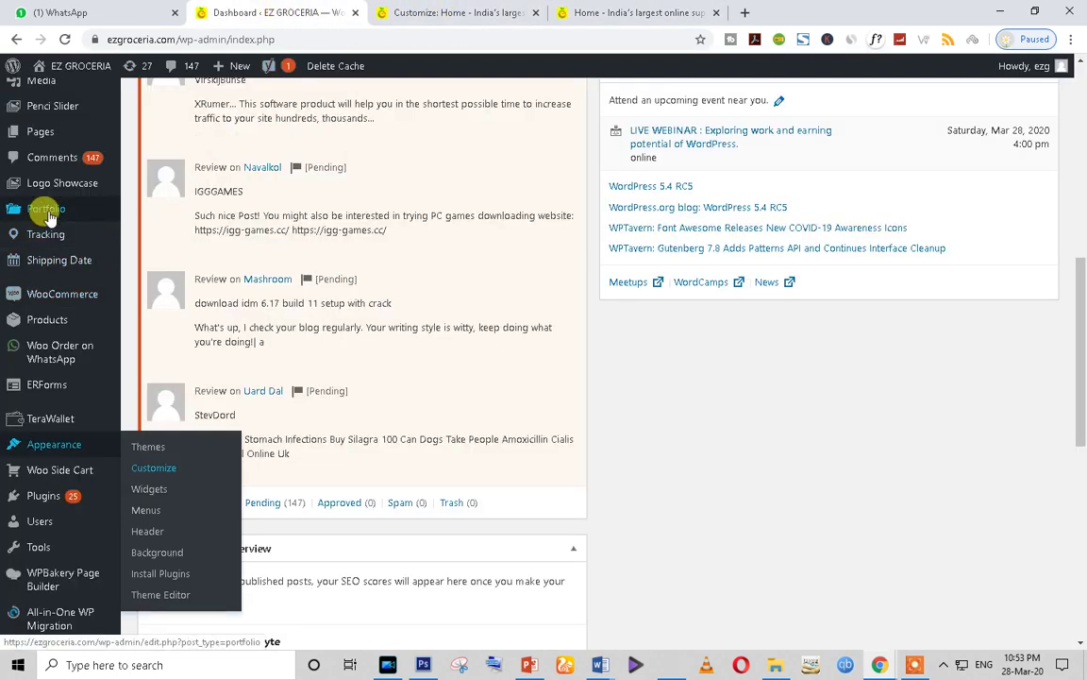
{"action": "right_click", "coordinate": [55, 282]}
Open the Pages list in a new tab and glance at the live storefront home page.
{"action": "left_click", "coordinate": [108, 293]}
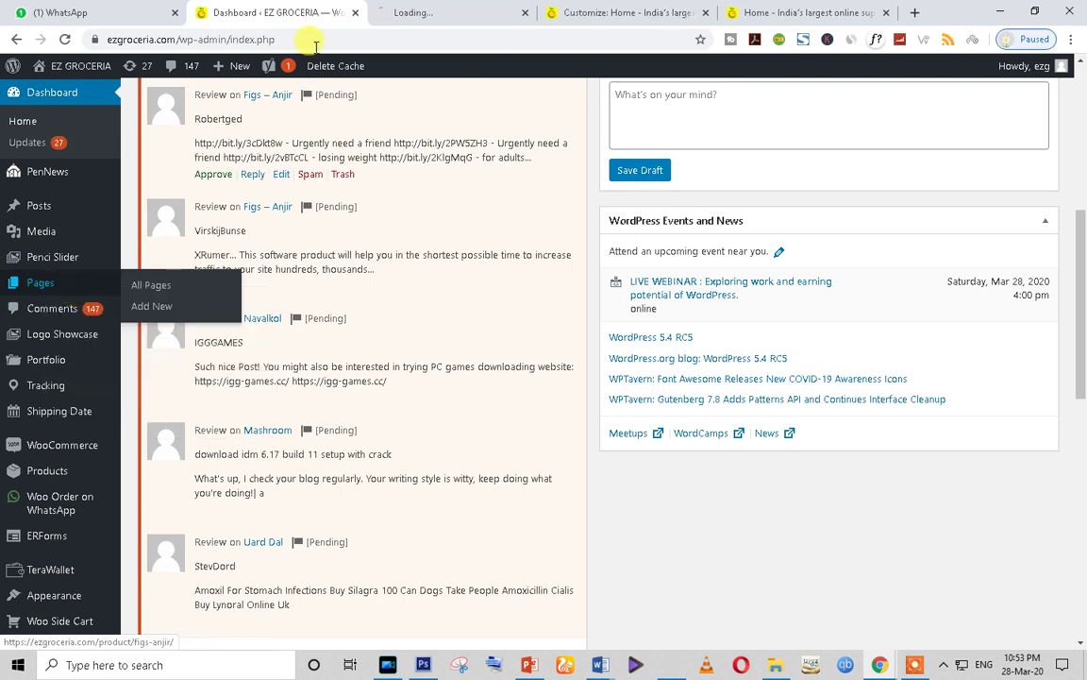
{"action": "left_click", "coordinate": [436, 9]}
{"action": "left_click", "coordinate": [783, 13]}
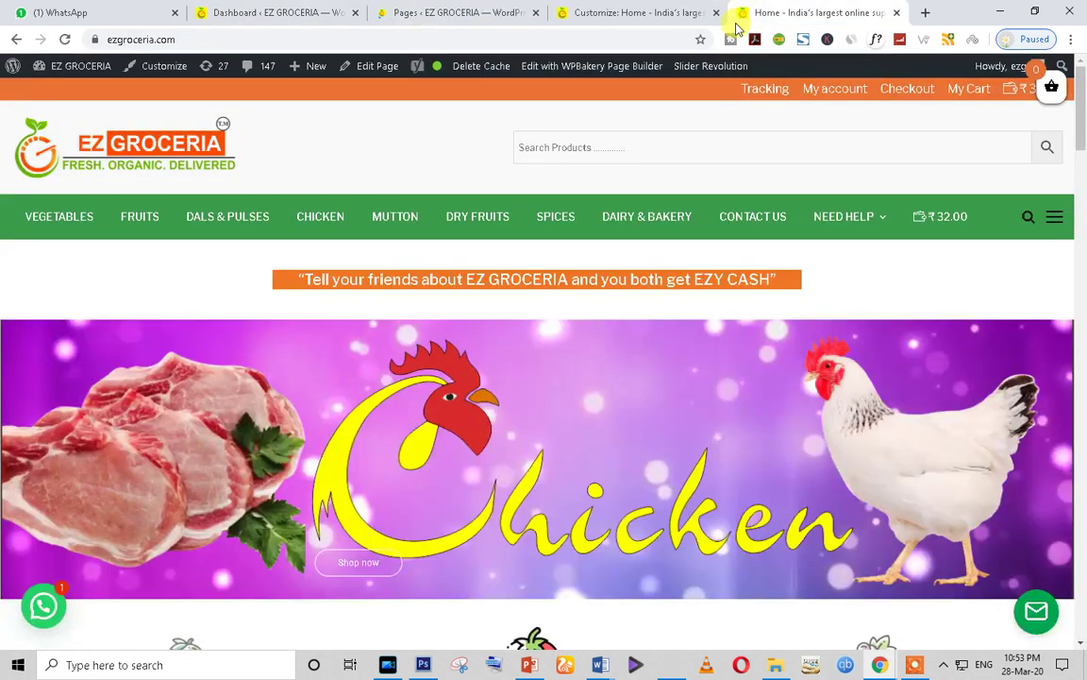
{"action": "scroll", "coordinate": [534, 359], "scroll_direction": "down", "scroll_amount": 3}
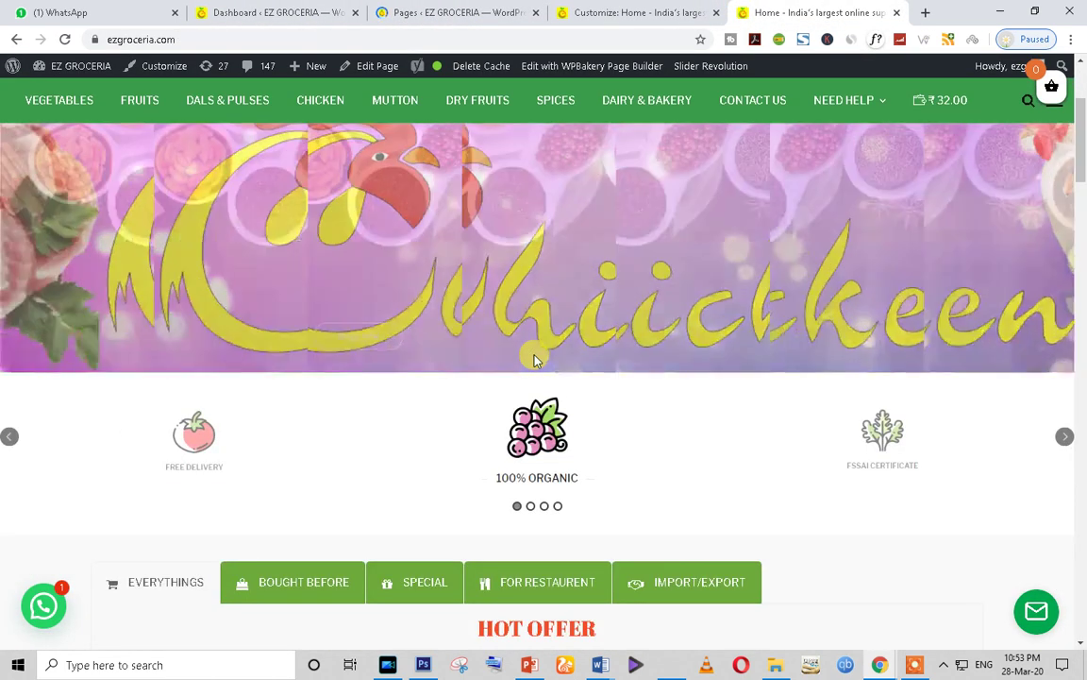
{"action": "left_click", "coordinate": [453, 12]}
Browse the 17 site pages and bring up the link menu on the Home page's Edit link.
{"action": "scroll", "coordinate": [416, 359], "scroll_direction": "down", "scroll_amount": 1}
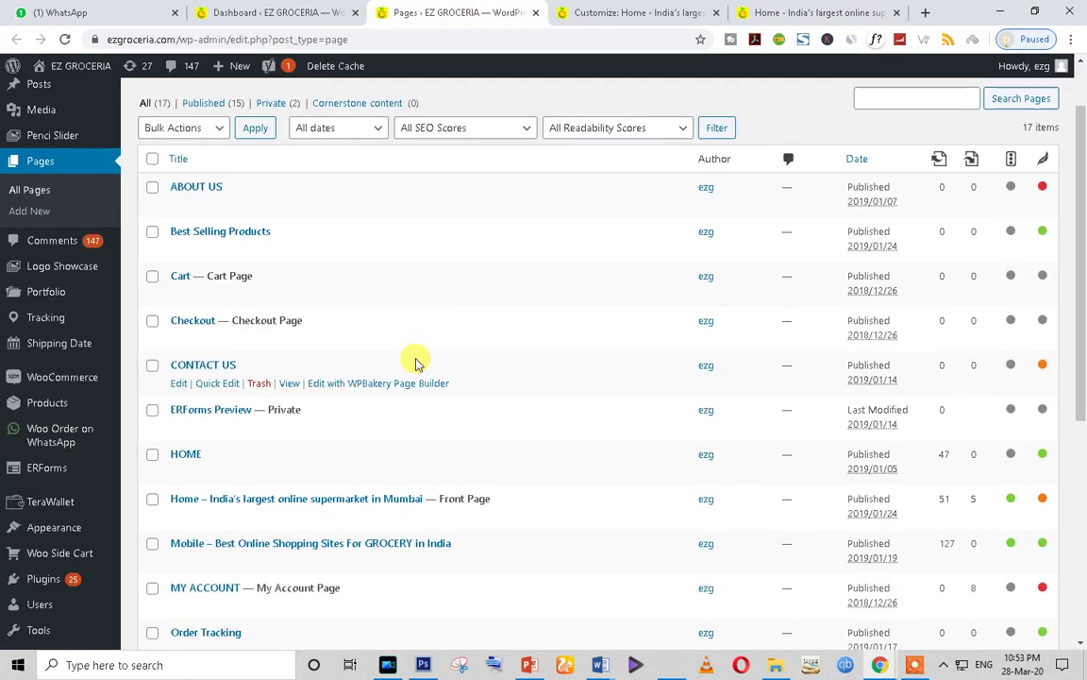
{"action": "scroll", "coordinate": [416, 362], "scroll_direction": "down", "scroll_amount": 1}
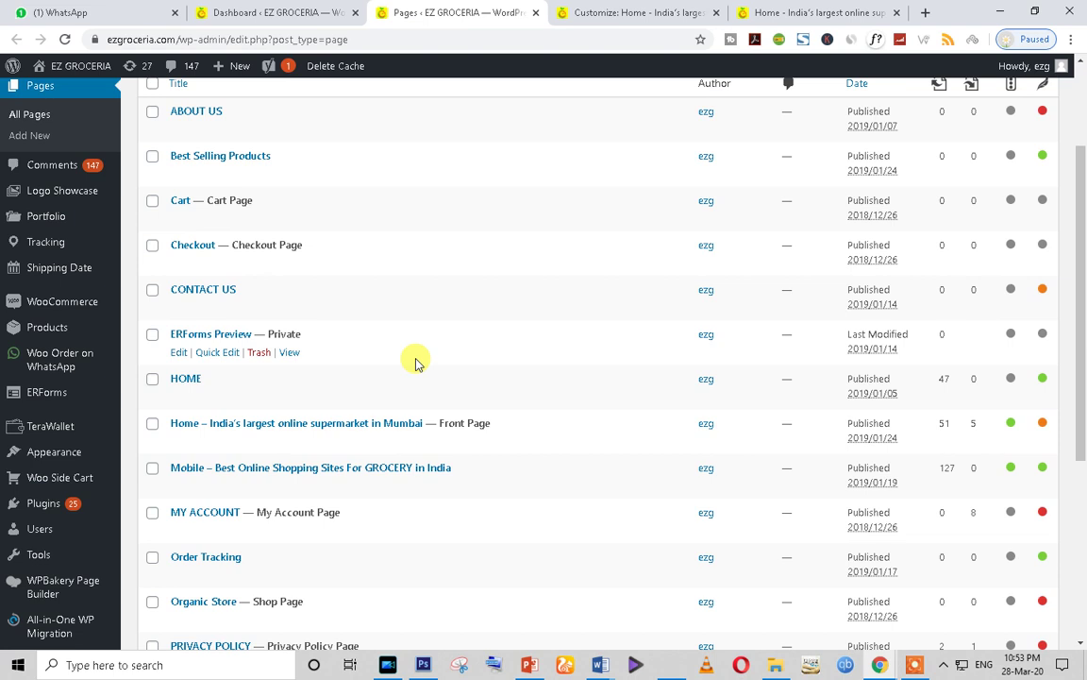
{"action": "scroll", "coordinate": [416, 361], "scroll_direction": "down", "scroll_amount": 2}
{"action": "scroll", "coordinate": [429, 439], "scroll_direction": "down", "scroll_amount": 1}
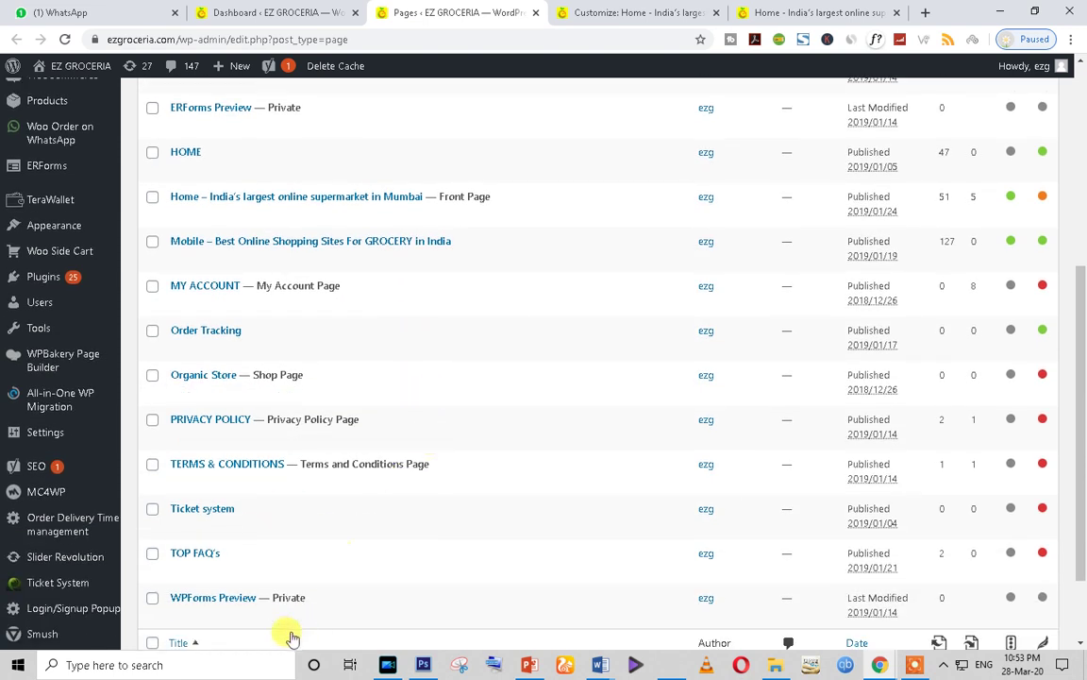
{"action": "scroll", "coordinate": [392, 424], "scroll_direction": "up", "scroll_amount": 1}
{"action": "scroll", "coordinate": [390, 425], "scroll_direction": "up", "scroll_amount": 2}
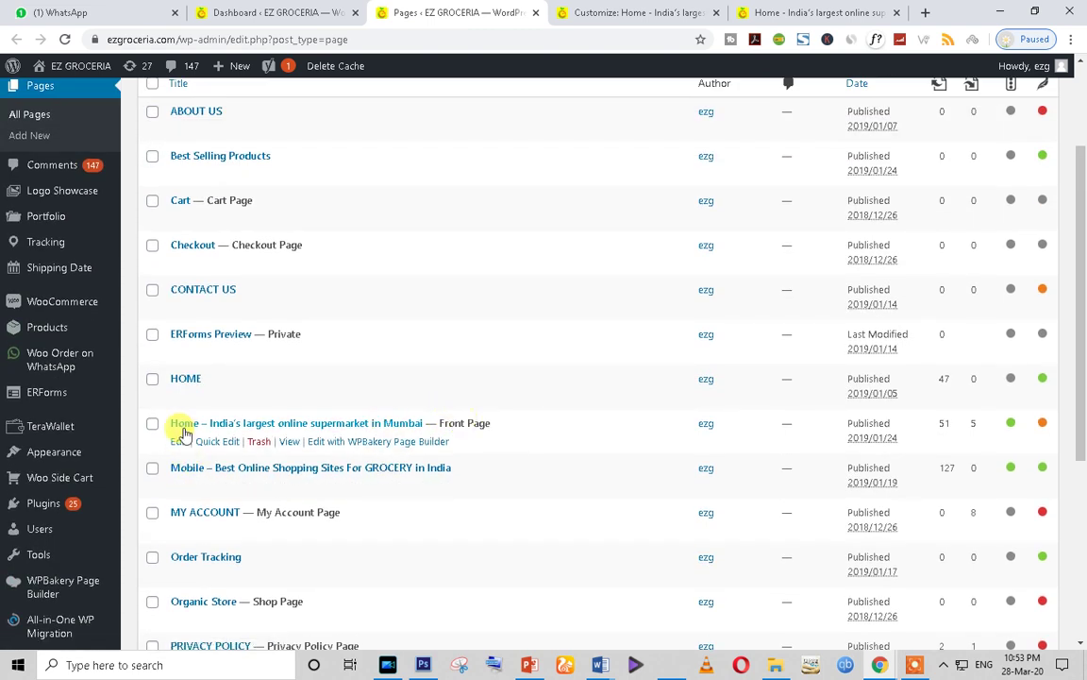
{"action": "right_click", "coordinate": [182, 444]}
Open the Home page editor in a new tab and move the storefront tab ahead of the Customizer.
{"action": "left_click", "coordinate": [246, 456]}
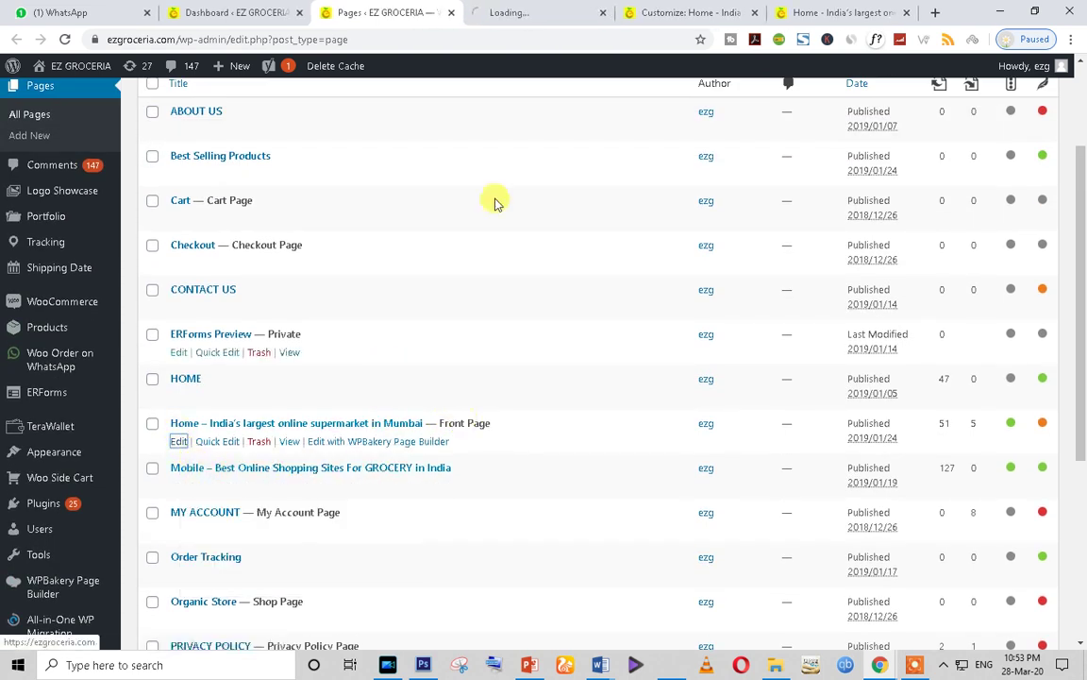
{"action": "left_click", "coordinate": [515, 12]}
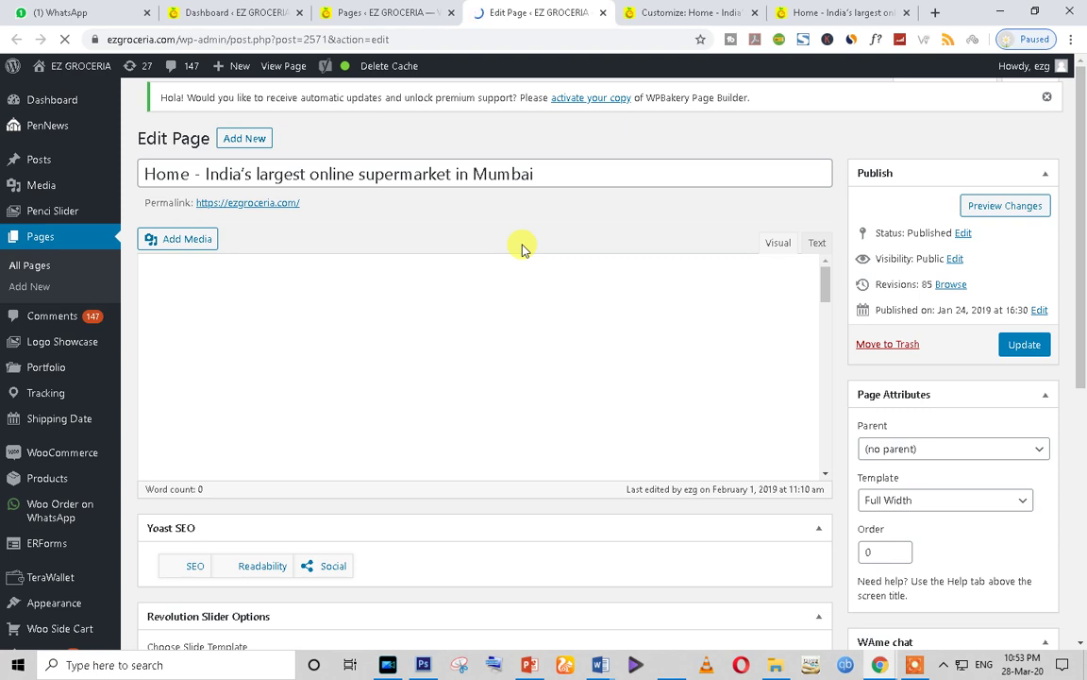
{"action": "left_click", "coordinate": [689, 12]}
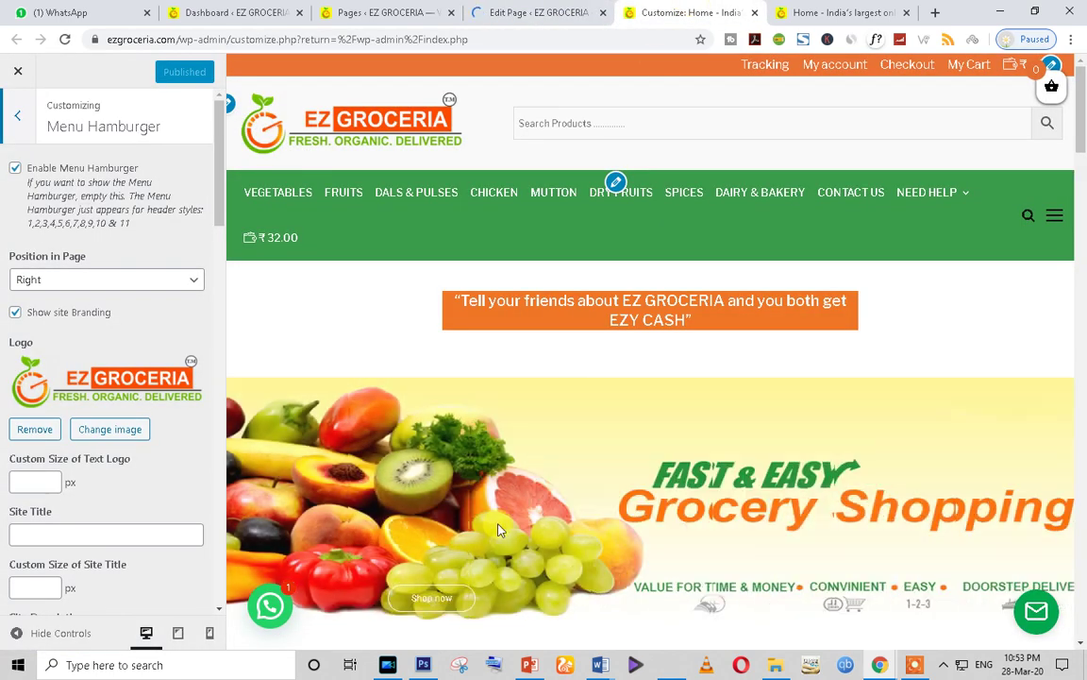
{"action": "scroll", "coordinate": [491, 472], "scroll_direction": "down", "scroll_amount": 4}
{"action": "left_click", "coordinate": [526, 12]}
{"action": "left_click_drag", "start_coordinate": [831, 13], "coordinate": [565, 17]}
{"action": "left_click", "coordinate": [557, 13]}
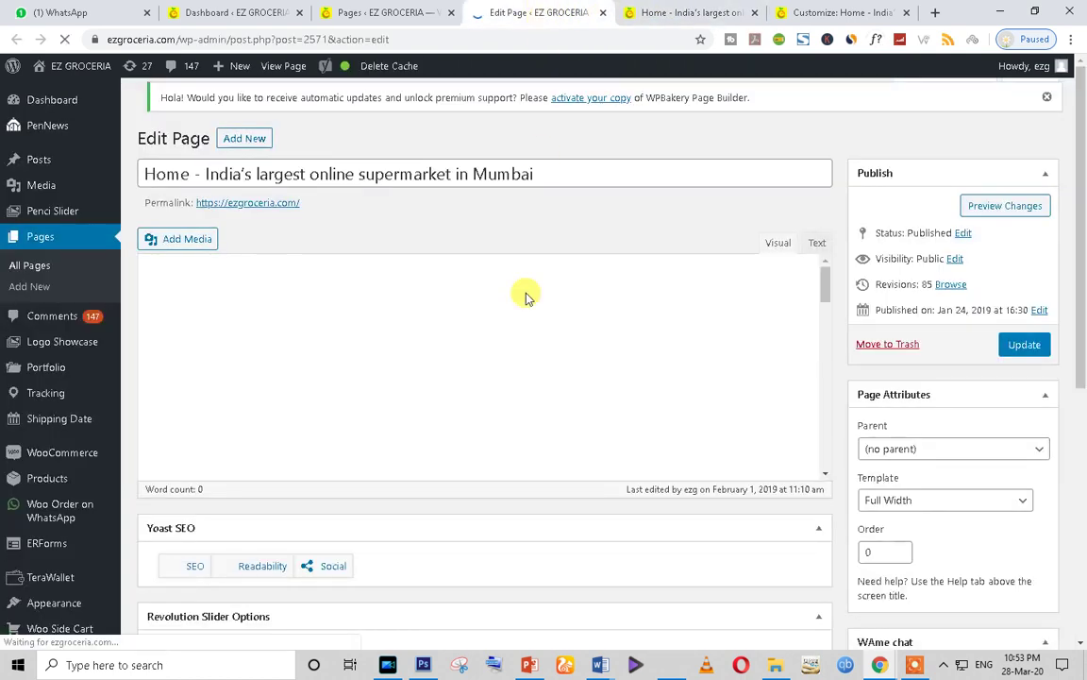
Compare the top of the WPBakery Home layout with the live storefront home page.
{"action": "scroll", "coordinate": [590, 436], "scroll_direction": "down", "scroll_amount": 1}
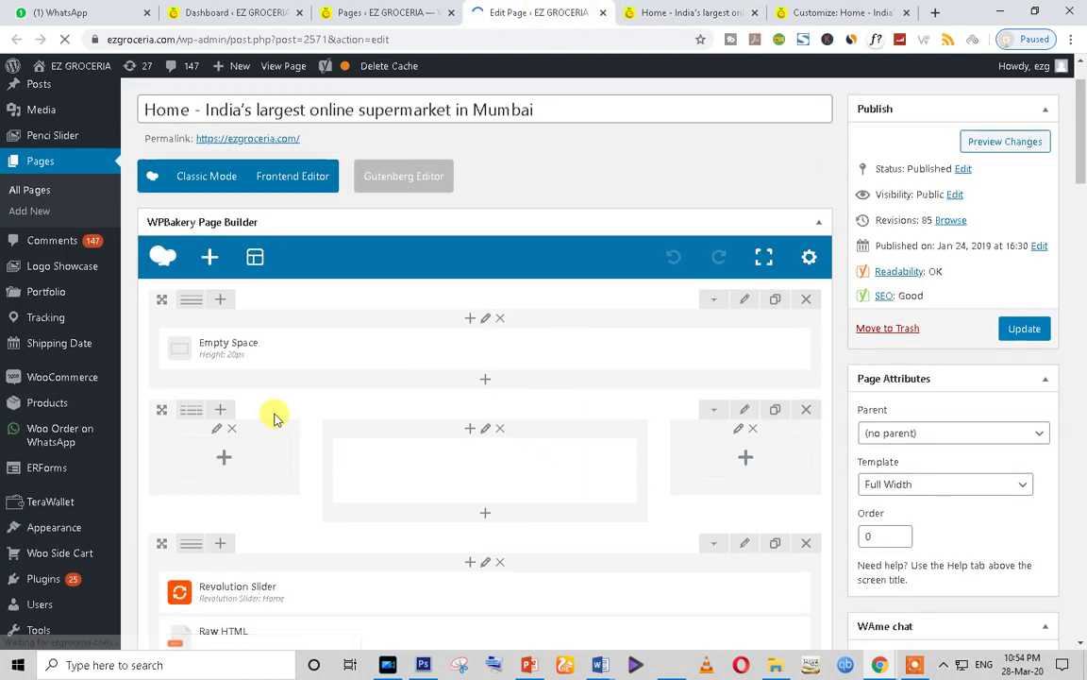
{"action": "left_click", "coordinate": [663, 10]}
{"action": "scroll", "coordinate": [482, 287], "scroll_direction": "up", "scroll_amount": 2}
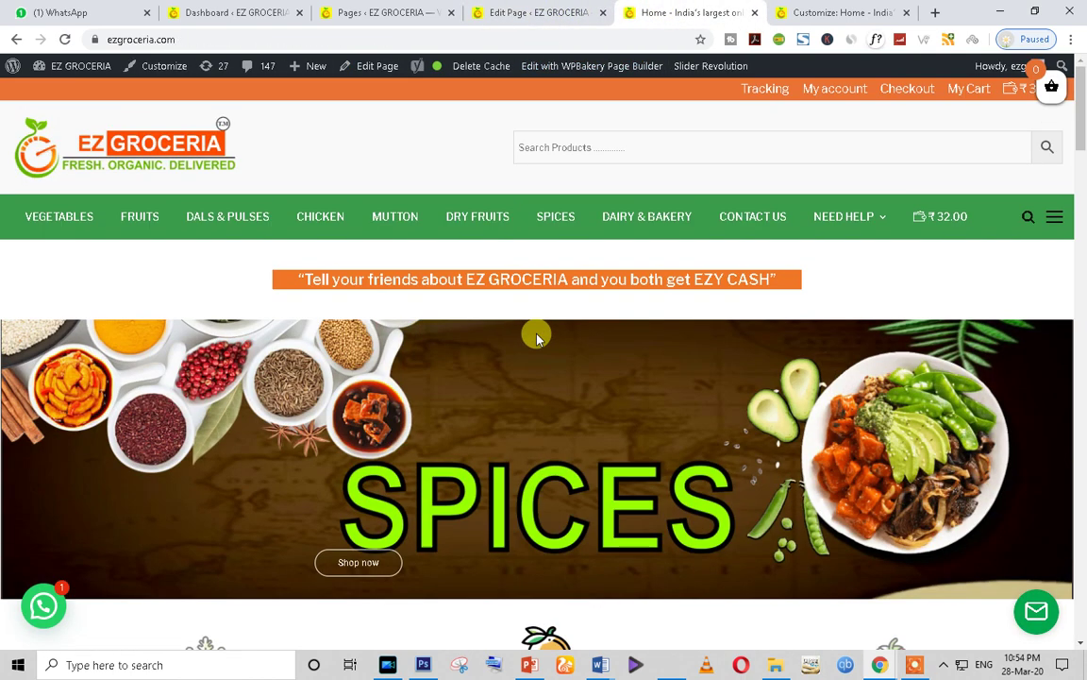
{"action": "left_click", "coordinate": [545, 9]}
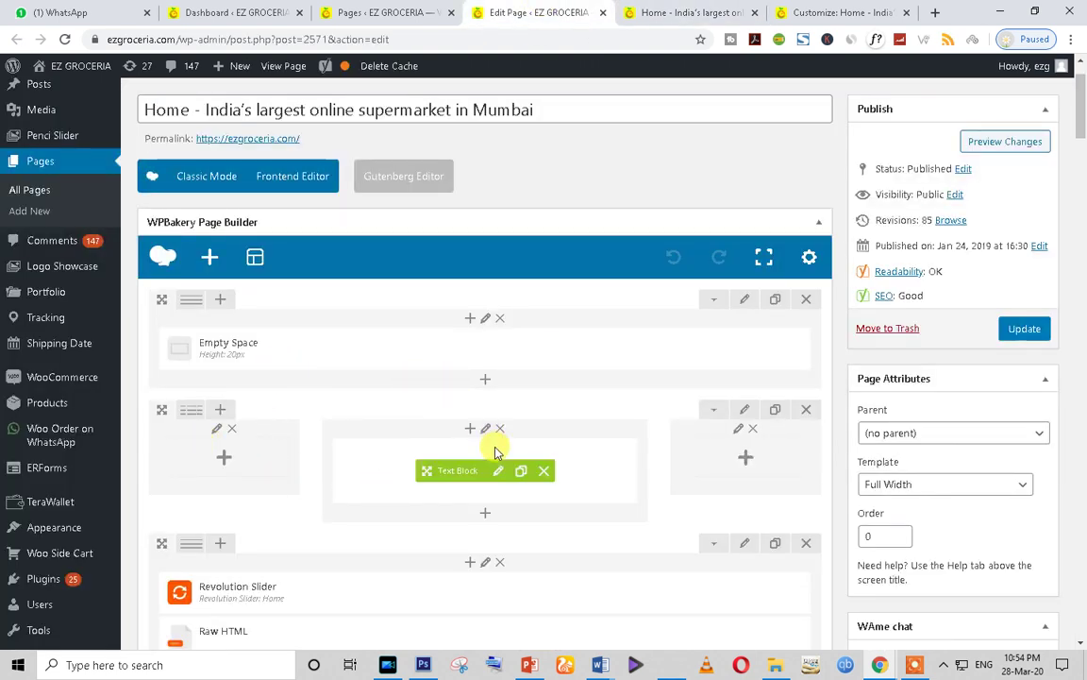
{"action": "scroll", "coordinate": [498, 450], "scroll_direction": "down", "scroll_amount": 1}
{"action": "scroll", "coordinate": [315, 429], "scroll_direction": "down", "scroll_amount": 2}
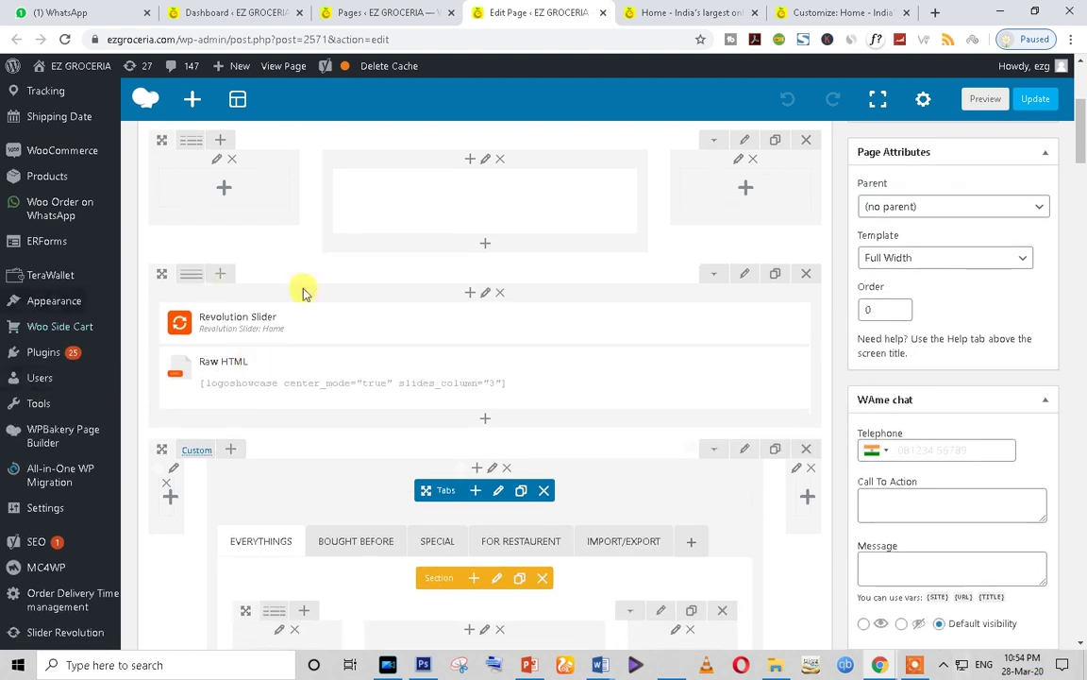
{"action": "scroll", "coordinate": [283, 378], "scroll_direction": "up", "scroll_amount": 1}
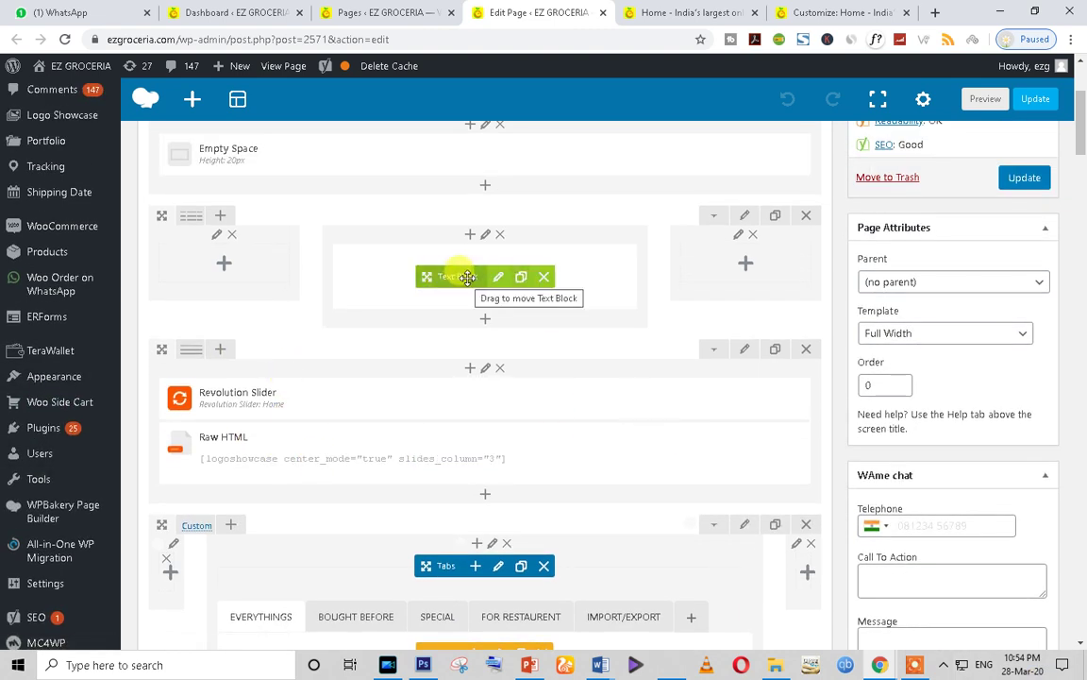
{"action": "scroll", "coordinate": [406, 387], "scroll_direction": "down", "scroll_amount": 1}
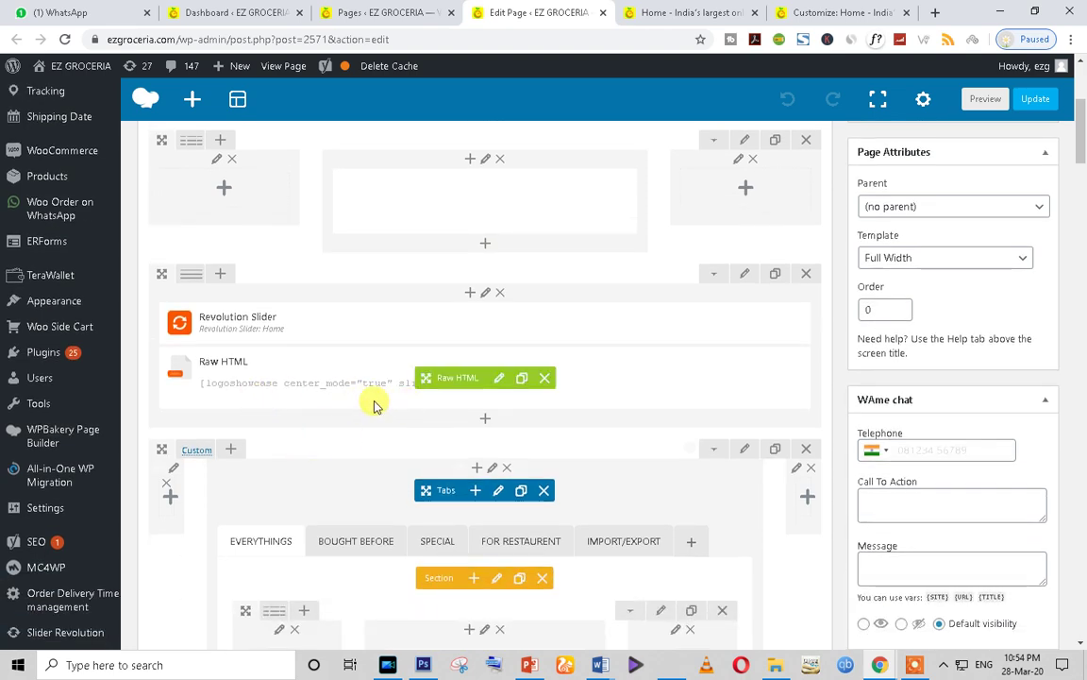
{"action": "left_click", "coordinate": [661, 12]}
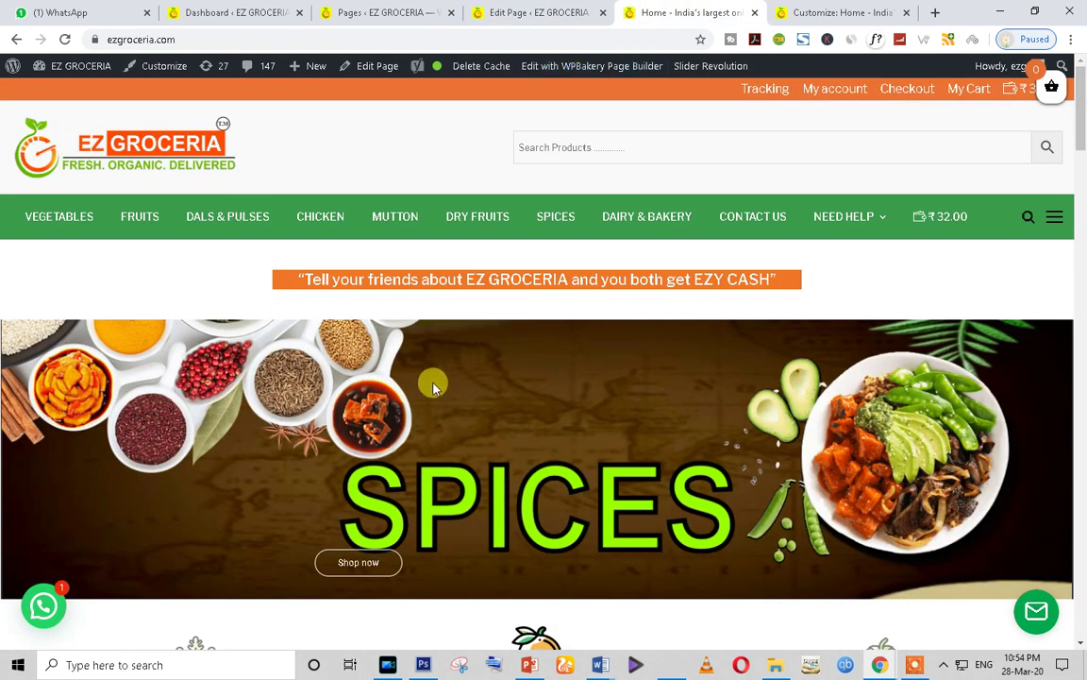
{"action": "scroll", "coordinate": [432, 381], "scroll_direction": "down", "scroll_amount": 1}
{"action": "left_click", "coordinate": [509, 12]}
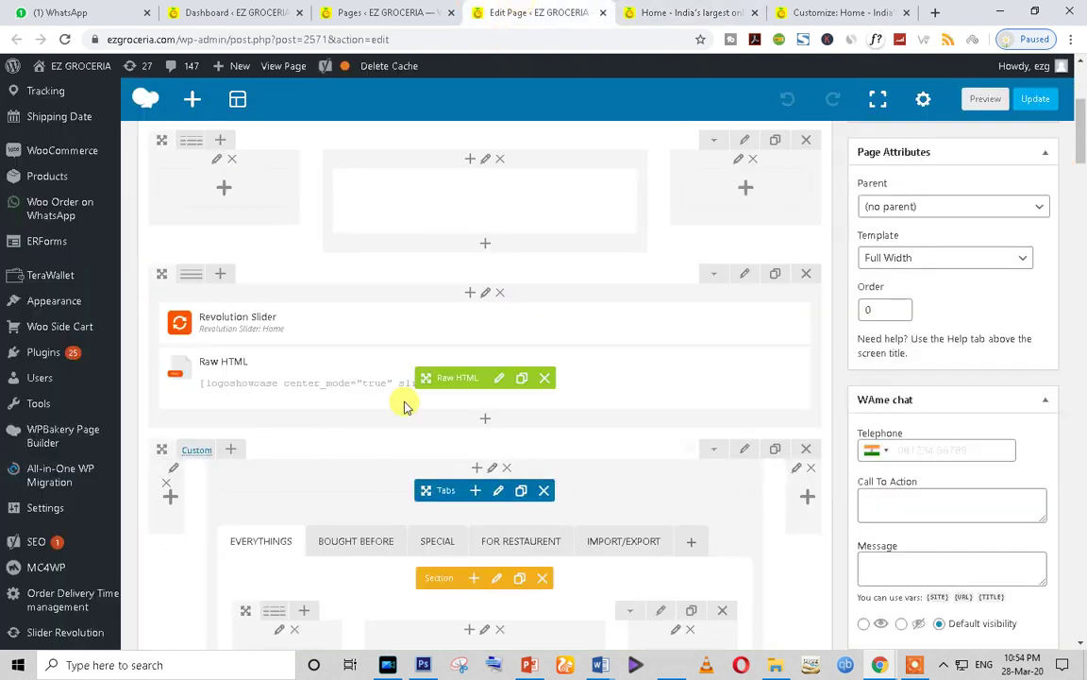
{"action": "scroll", "coordinate": [405, 406], "scroll_direction": "down", "scroll_amount": 2}
{"action": "scroll", "coordinate": [325, 453], "scroll_direction": "down", "scroll_amount": 1}
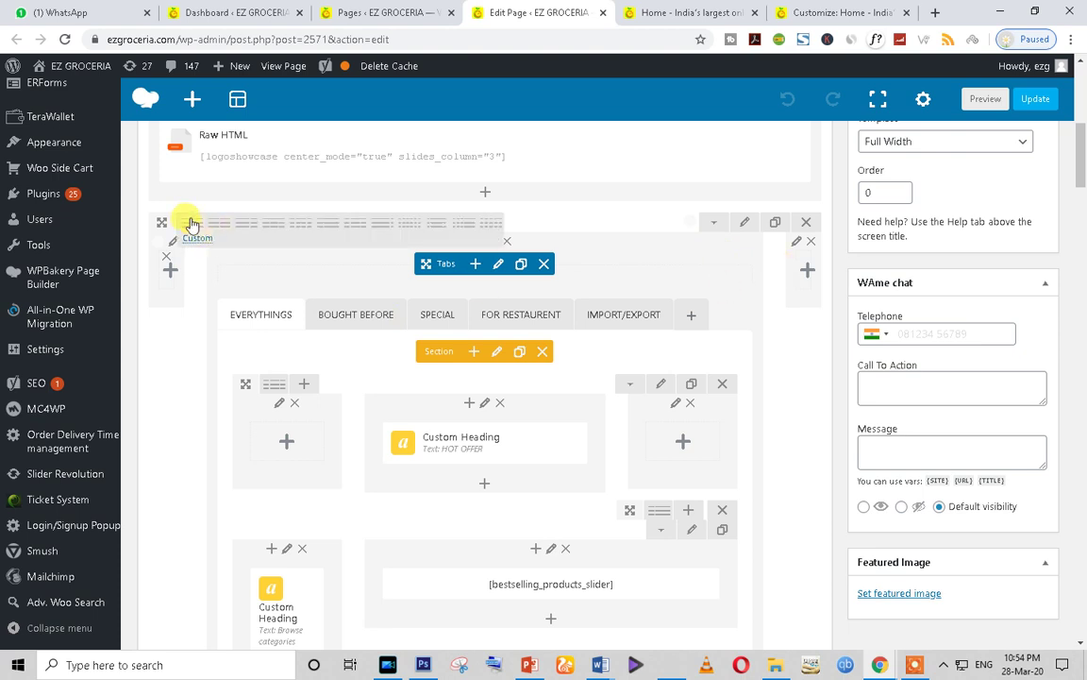
Inspect the tabs row's 1/12 + 10/12 + 1/12 layout unchanged and check the storefront tabs section.
{"action": "left_click", "coordinate": [195, 240]}
{"action": "left_click_drag", "start_coordinate": [692, 284], "coordinate": [503, 288]}
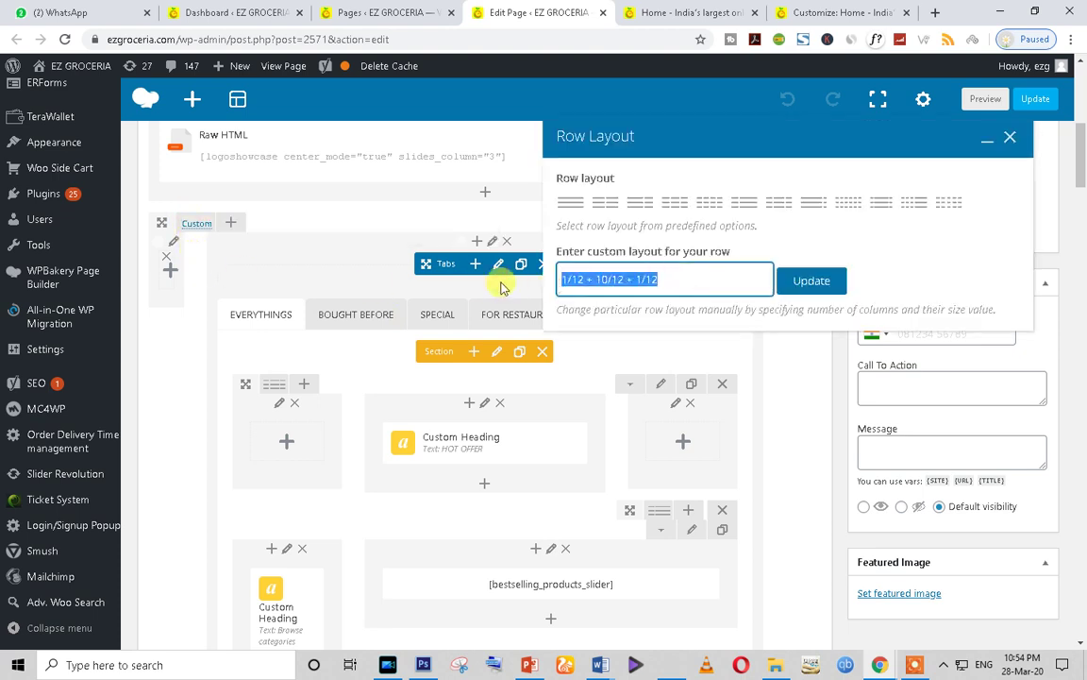
{"action": "left_click", "coordinate": [1008, 141]}
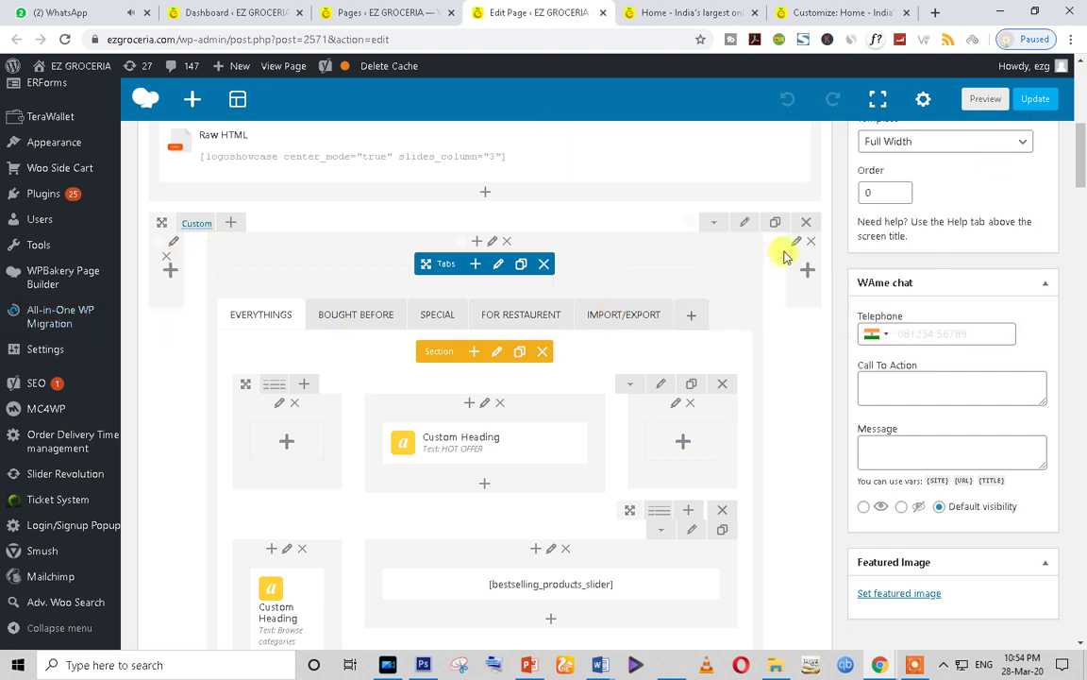
{"action": "left_click", "coordinate": [646, 12]}
{"action": "scroll", "coordinate": [543, 378], "scroll_direction": "down", "scroll_amount": 3}
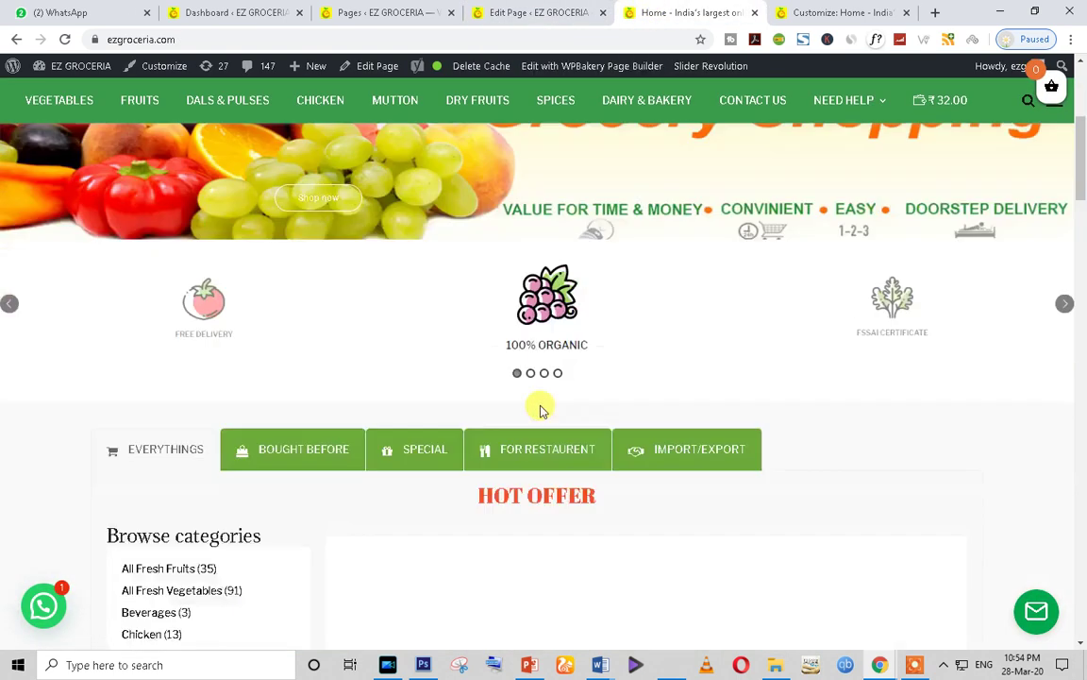
{"action": "scroll", "coordinate": [63, 413], "scroll_direction": "down", "scroll_amount": 2}
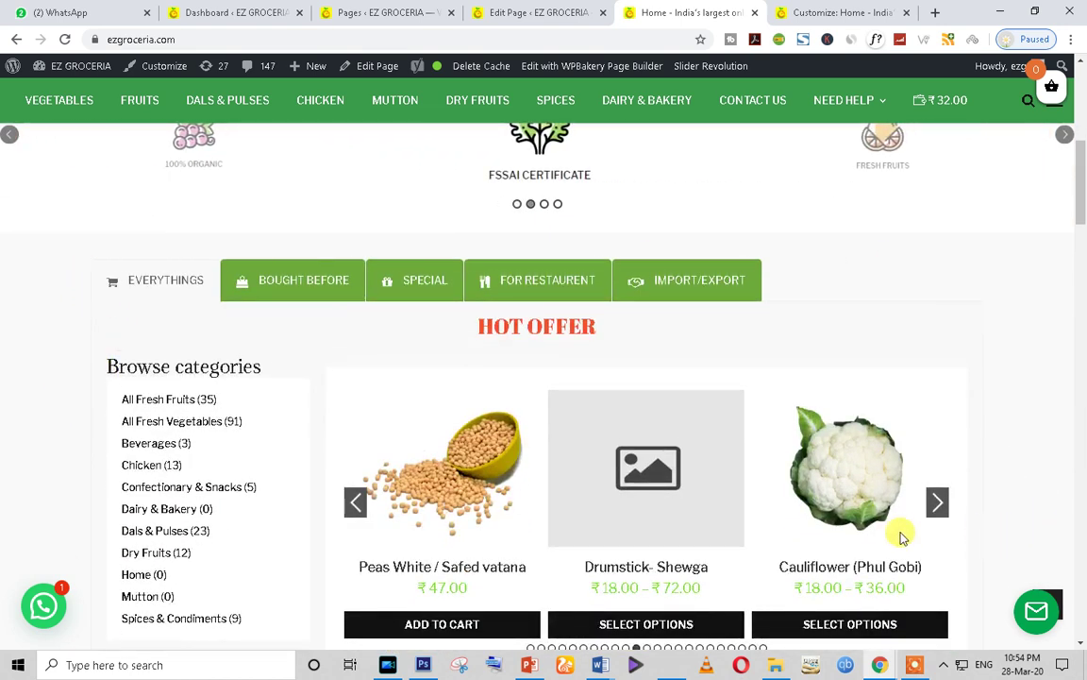
{"action": "scroll", "coordinate": [216, 479], "scroll_direction": "down", "scroll_amount": 1}
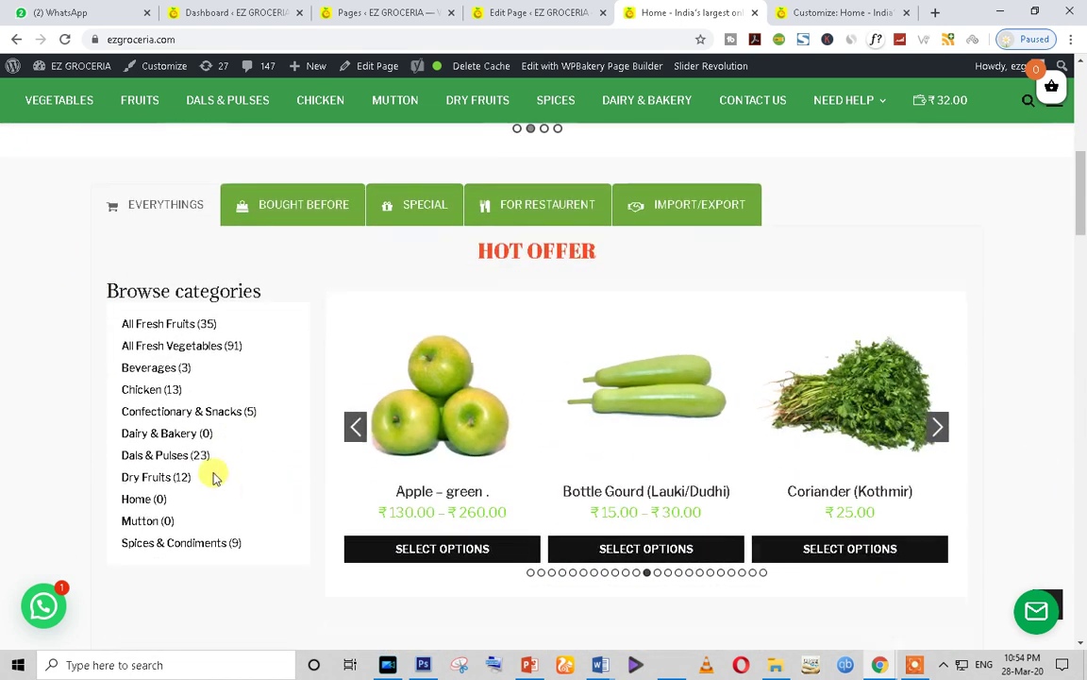
{"action": "left_click", "coordinate": [538, 13]}
{"action": "scroll", "coordinate": [356, 444], "scroll_direction": "down", "scroll_amount": 3}
{"action": "scroll", "coordinate": [359, 452], "scroll_direction": "up", "scroll_amount": 2}
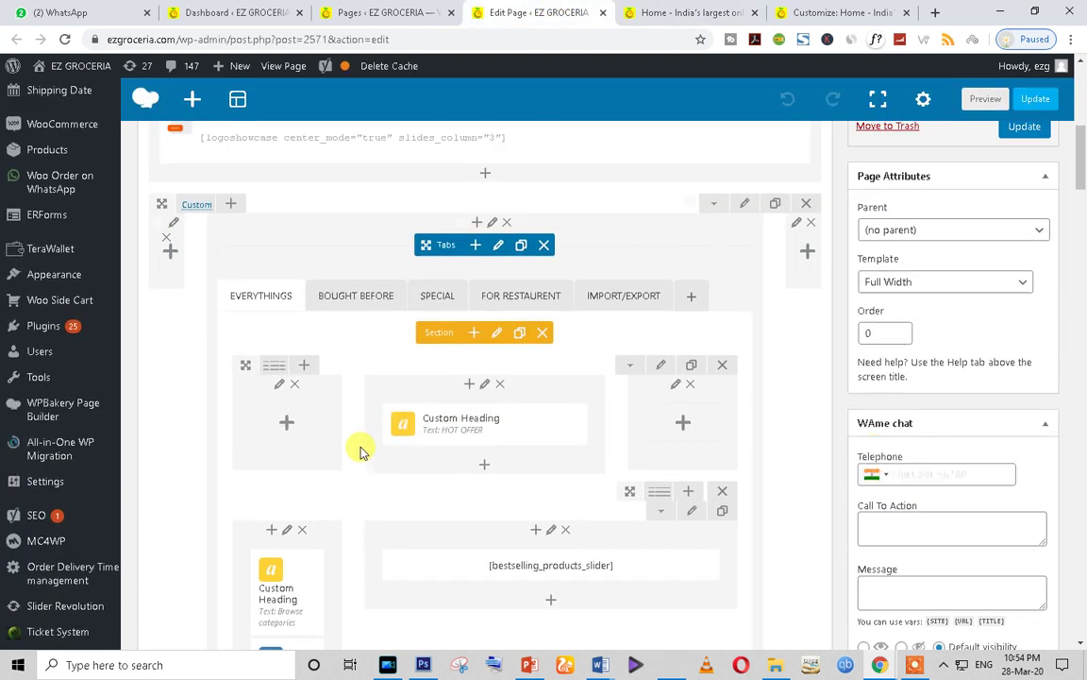
{"action": "scroll", "coordinate": [340, 286], "scroll_direction": "down", "scroll_amount": 1}
{"action": "scroll", "coordinate": [444, 378], "scroll_direction": "down", "scroll_amount": 1}
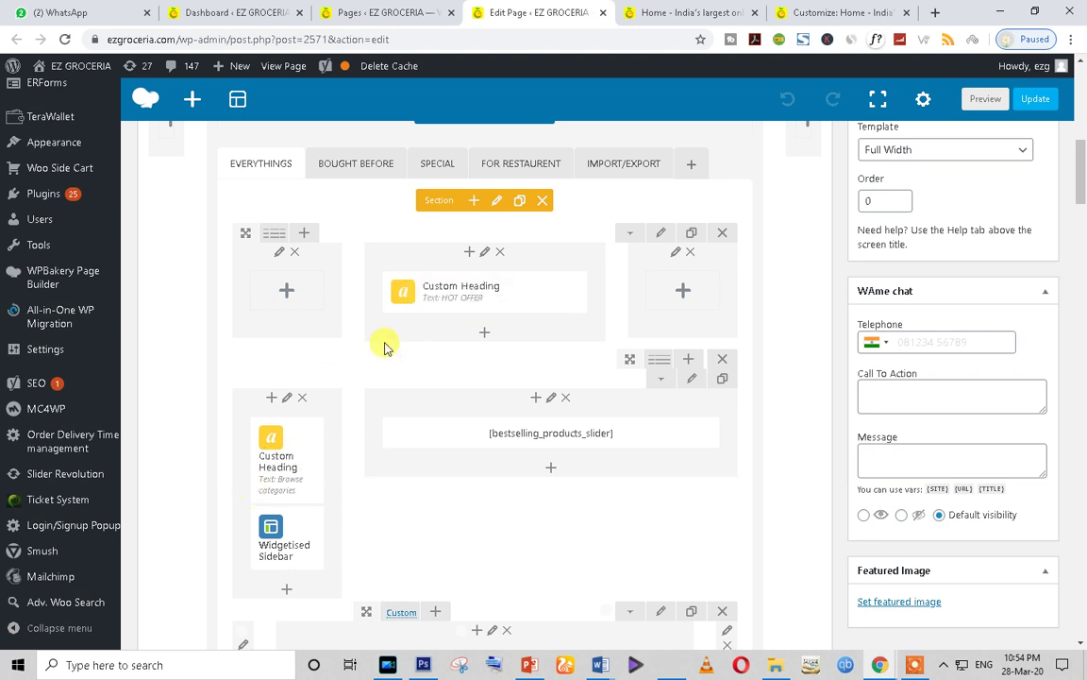
Highlight the HOT OFFER heading on the storefront and match it against the page builder.
{"action": "left_click", "coordinate": [697, 12]}
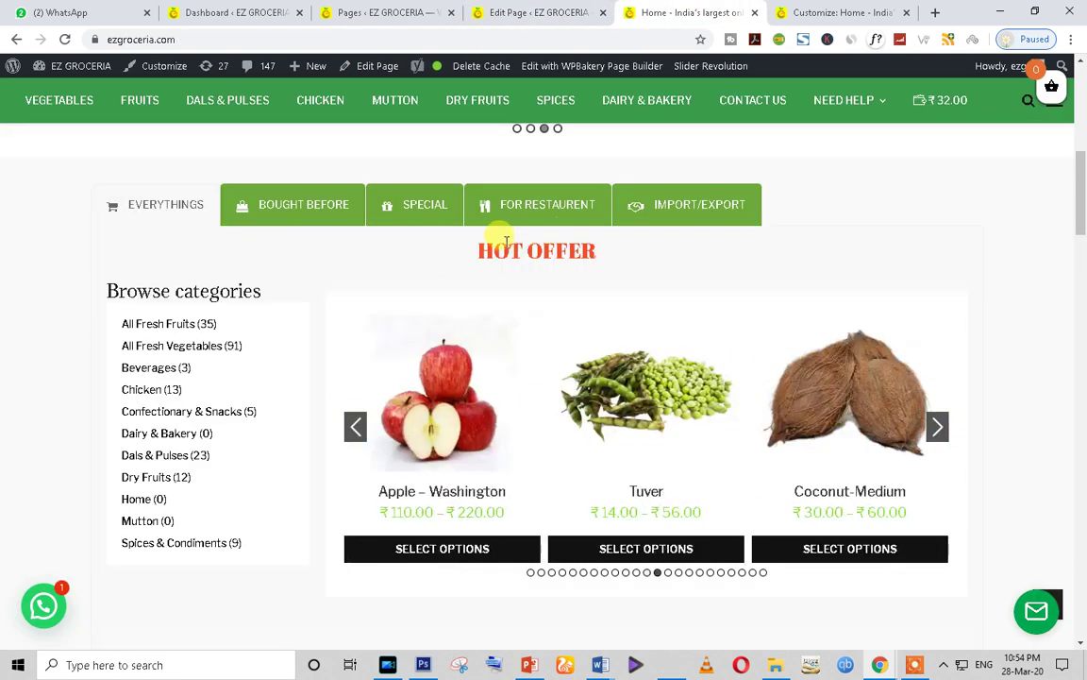
{"action": "left_click_drag", "start_coordinate": [476, 251], "coordinate": [597, 249]}
{"action": "scroll", "coordinate": [501, 331], "scroll_direction": "down", "scroll_amount": 2}
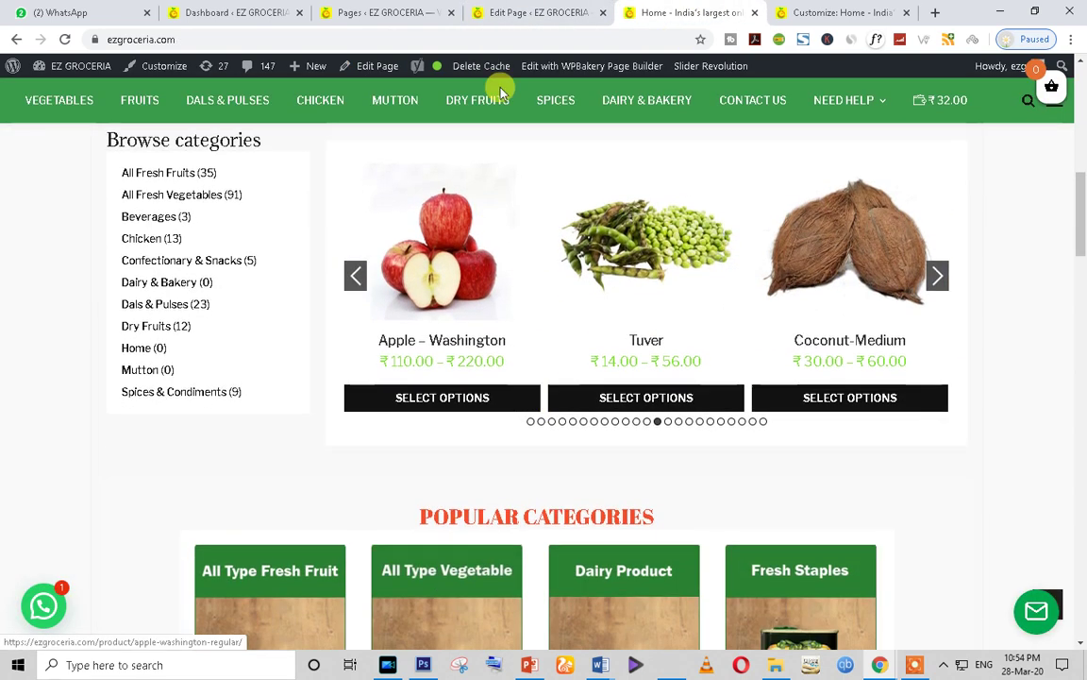
{"action": "key", "text": "ctrl+Page_Up"}
{"action": "scroll", "coordinate": [421, 460], "scroll_direction": "down", "scroll_amount": 1}
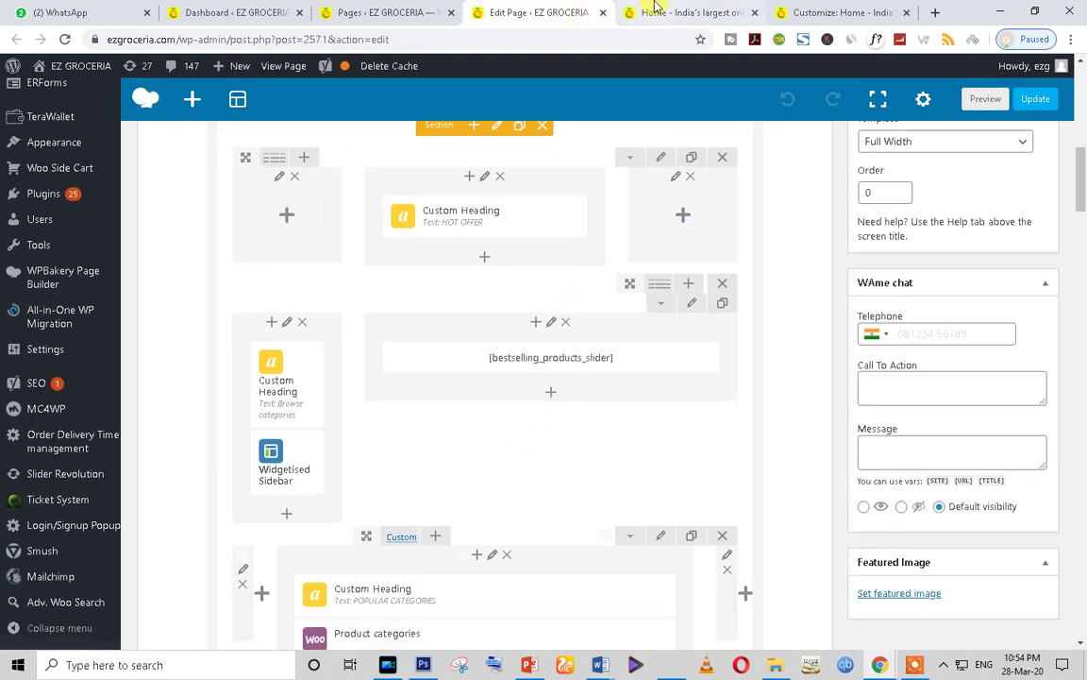
{"action": "key", "text": "ctrl+Page_Down"}
{"action": "scroll", "coordinate": [563, 344], "scroll_direction": "up", "scroll_amount": 4}
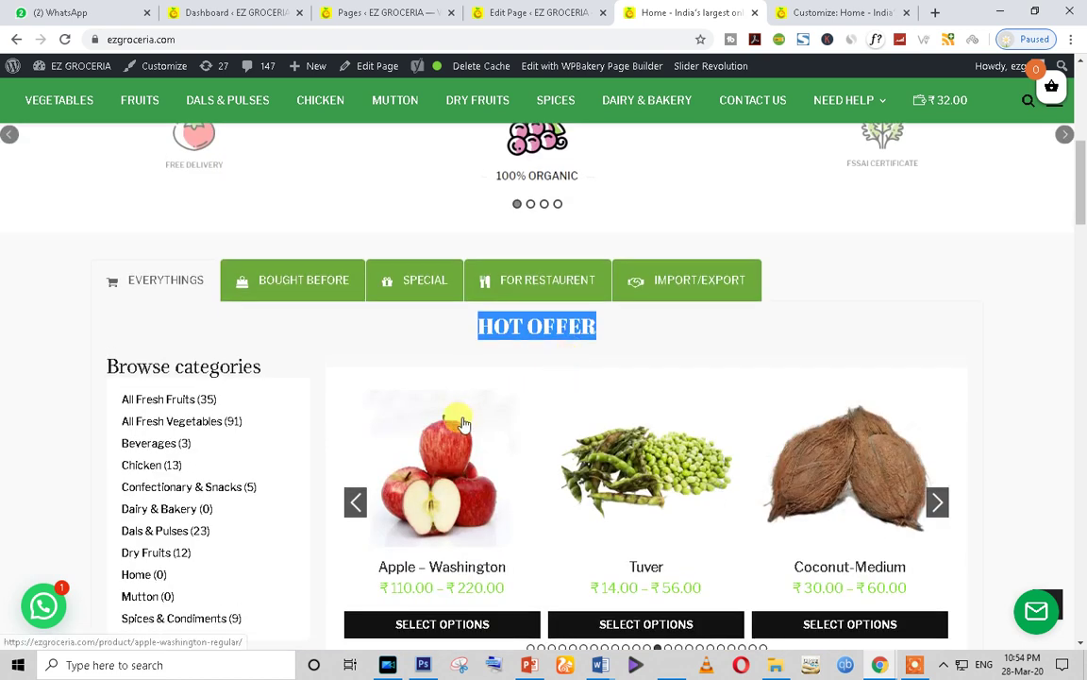
{"action": "scroll", "coordinate": [642, 472], "scroll_direction": "down", "scroll_amount": 4}
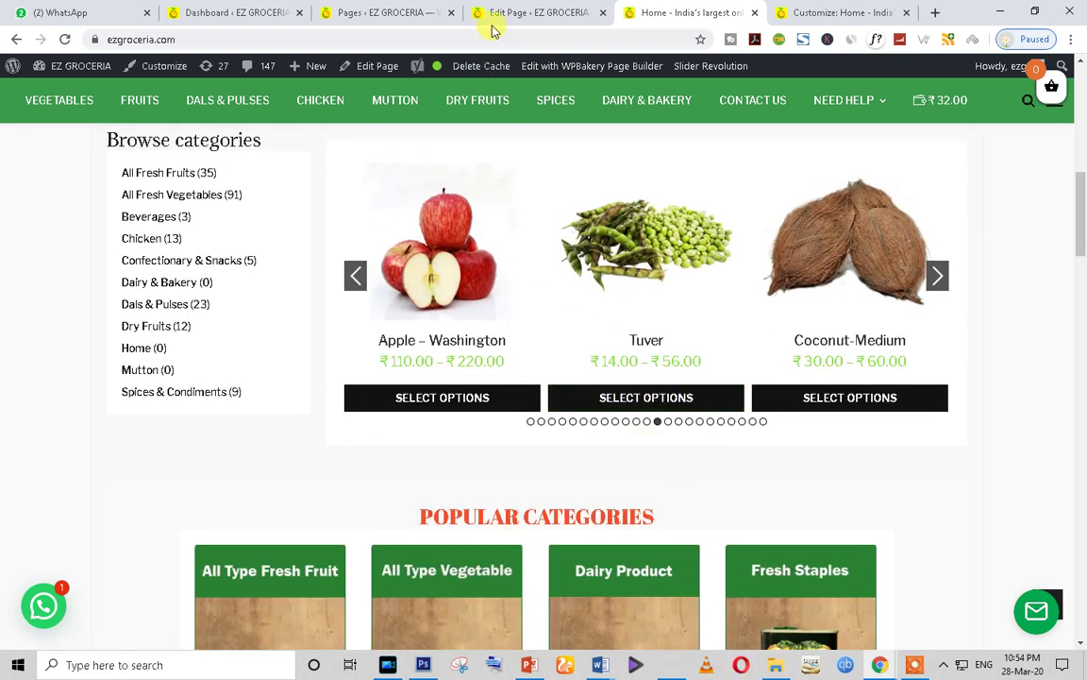
Select the POPULAR CATEGORIES heading in the builder and compare it with the storefront.
{"action": "left_click", "coordinate": [492, 17]}
{"action": "scroll", "coordinate": [486, 376], "scroll_direction": "down", "scroll_amount": 3}
{"action": "left_click_drag", "start_coordinate": [478, 397], "coordinate": [690, 284]}
{"action": "left_click", "coordinate": [700, 12]}
{"action": "scroll", "coordinate": [473, 427], "scroll_direction": "down", "scroll_amount": 3}
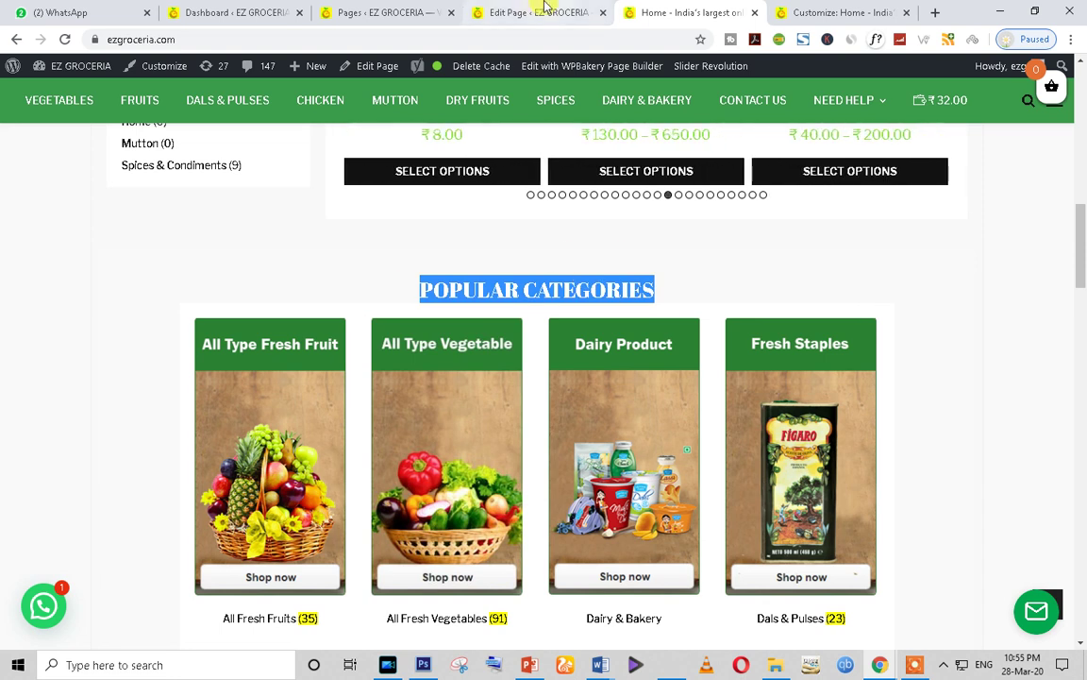
{"action": "left_click", "coordinate": [545, 12]}
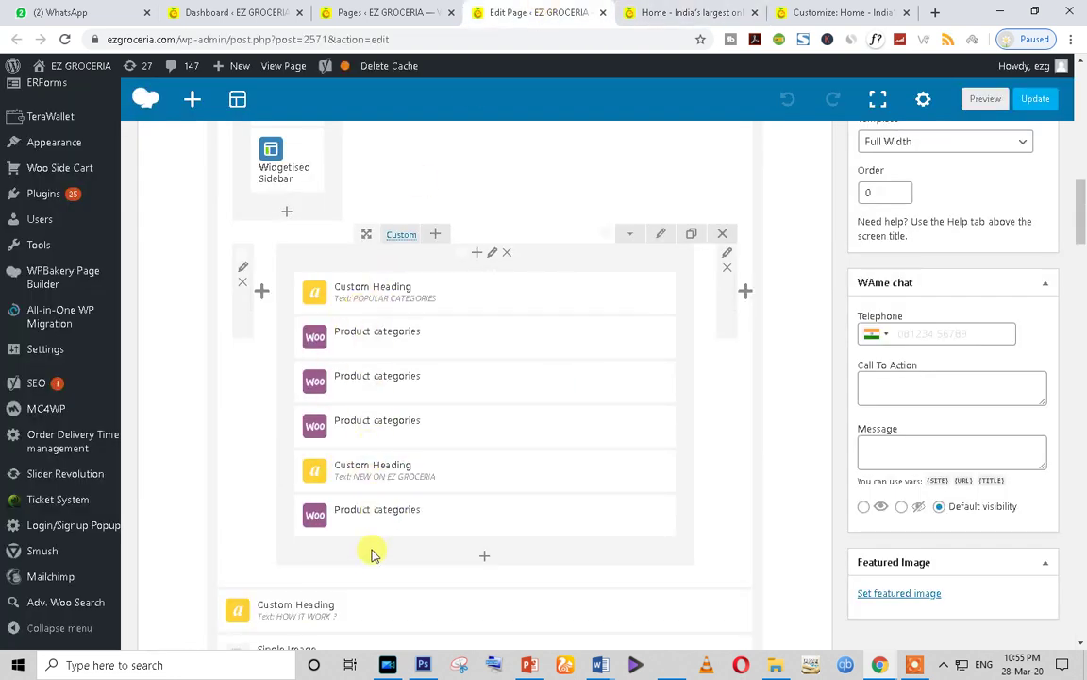
Compare the HOW IT WORK section in the builder with the live storefront.
{"action": "scroll", "coordinate": [371, 555], "scroll_direction": "down", "scroll_amount": 3}
{"action": "scroll", "coordinate": [349, 419], "scroll_direction": "down", "scroll_amount": 1}
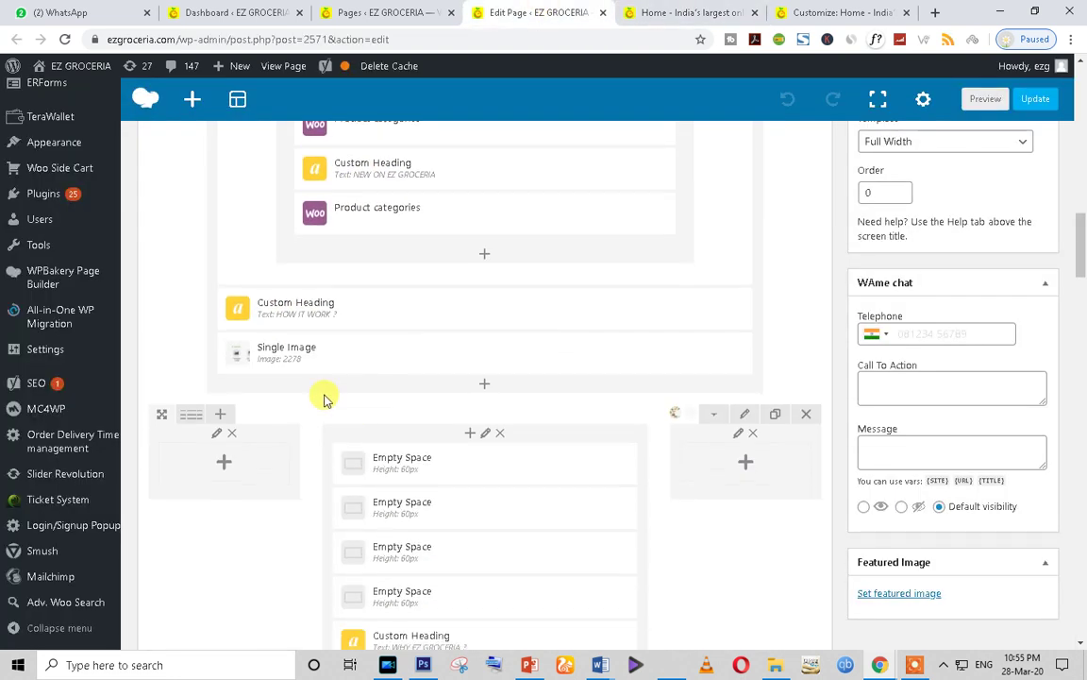
{"action": "left_click", "coordinate": [687, 11]}
{"action": "scroll", "coordinate": [602, 452], "scroll_direction": "down", "scroll_amount": 13}
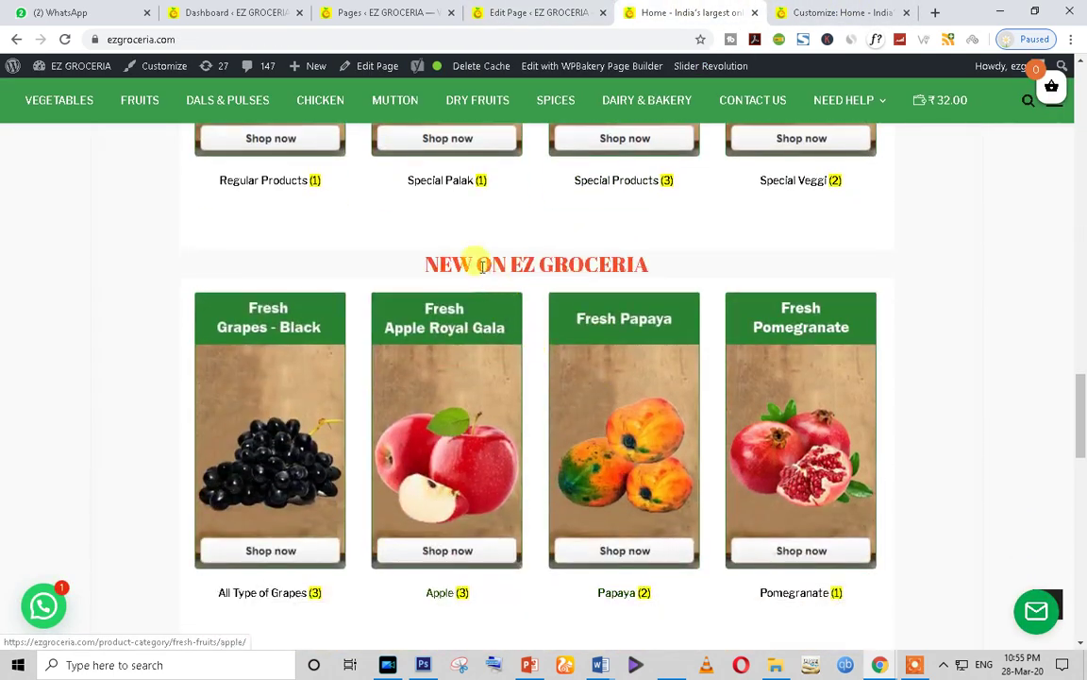
{"action": "scroll", "coordinate": [500, 442], "scroll_direction": "down", "scroll_amount": 4}
{"action": "left_click_drag", "start_coordinate": [472, 342], "coordinate": [679, 323]}
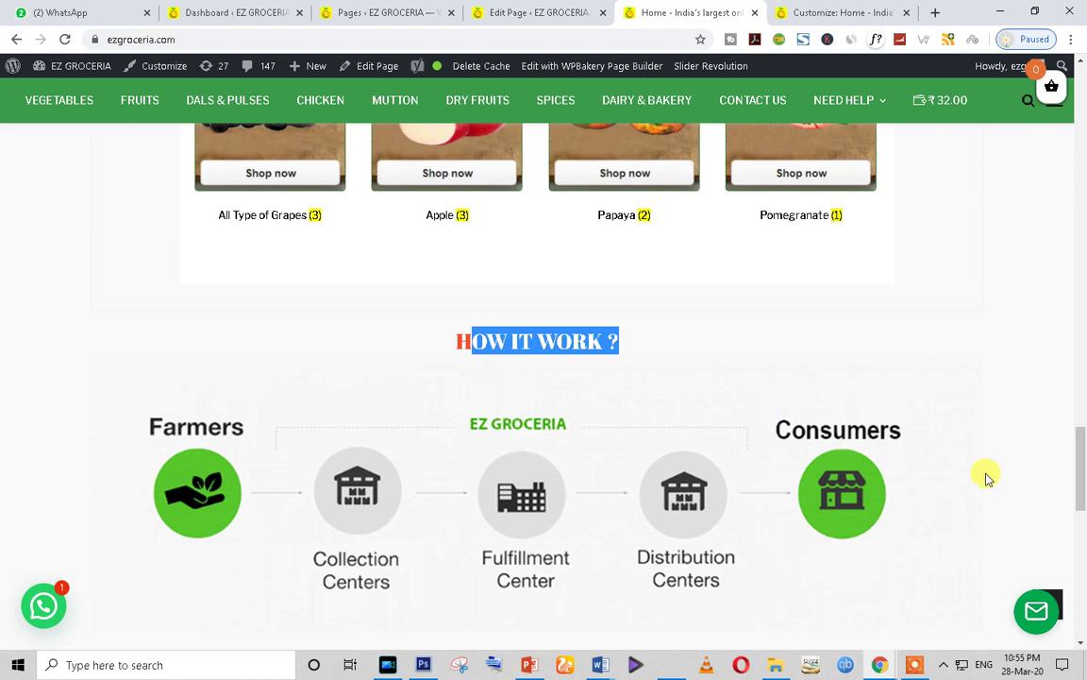
{"action": "left_click", "coordinate": [486, 11]}
{"action": "scroll", "coordinate": [321, 387], "scroll_direction": "down", "scroll_amount": 1}
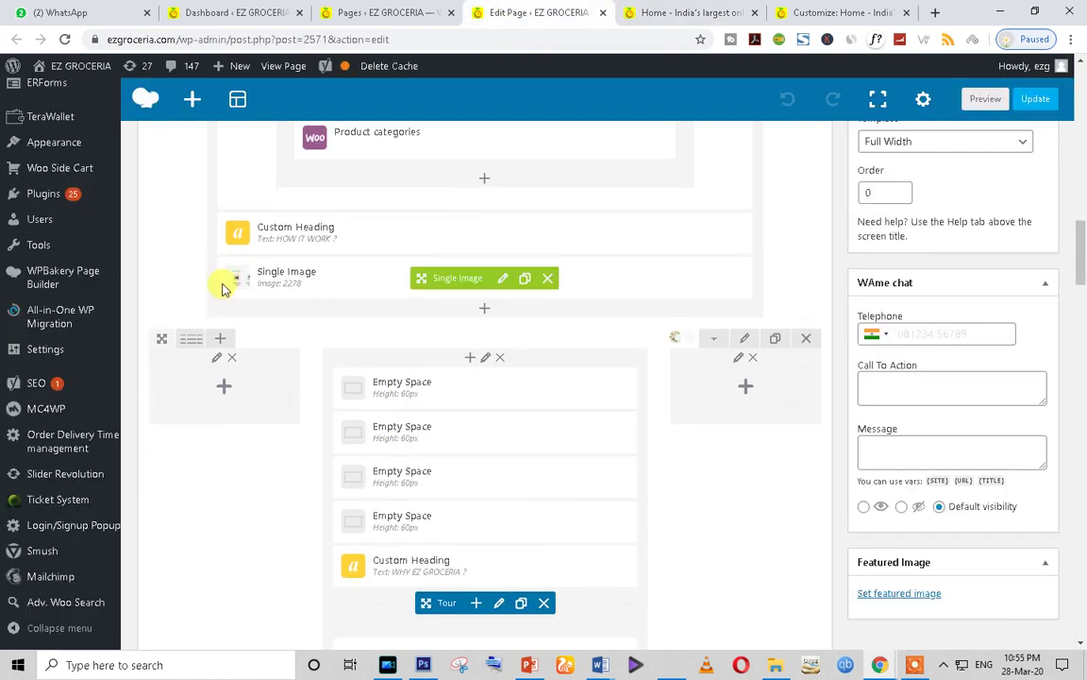
Show the Farmers points of the WHY EZ GROCERIA tour on the storefront.
{"action": "left_click", "coordinate": [661, 12]}
{"action": "scroll", "coordinate": [592, 201], "scroll_direction": "down", "scroll_amount": 3}
{"action": "scroll", "coordinate": [577, 381], "scroll_direction": "up", "scroll_amount": 2}
{"action": "scroll", "coordinate": [582, 381], "scroll_direction": "down", "scroll_amount": 3}
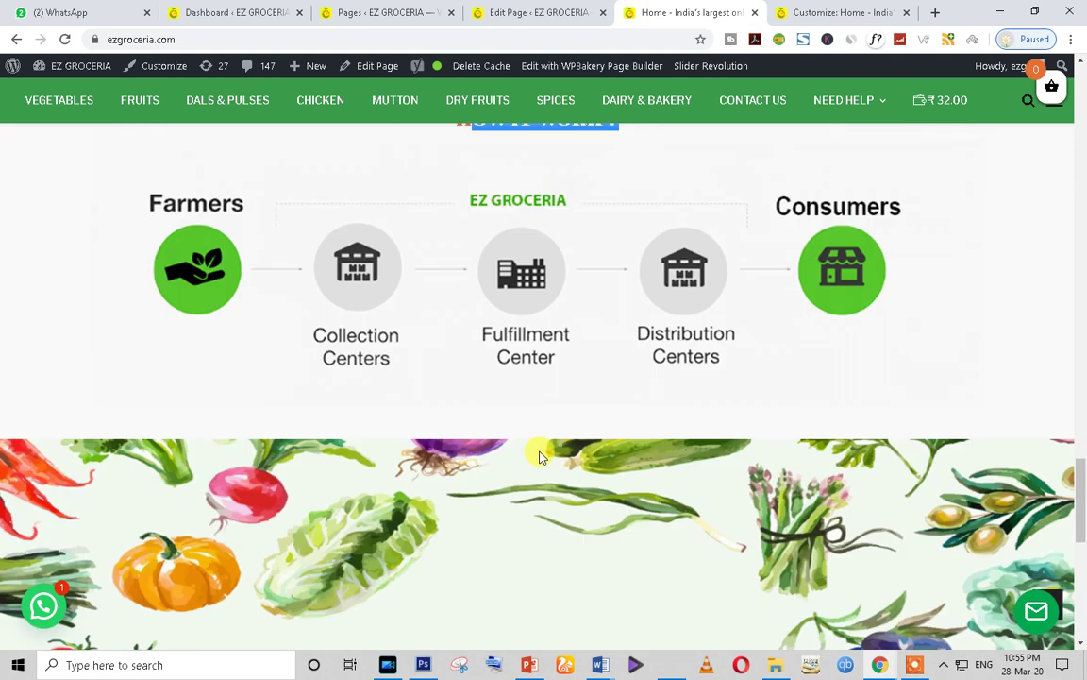
{"action": "scroll", "coordinate": [394, 374], "scroll_direction": "down", "scroll_amount": 2}
{"action": "left_click_drag", "start_coordinate": [201, 298], "coordinate": [528, 524]}
{"action": "scroll", "coordinate": [354, 485], "scroll_direction": "down", "scroll_amount": 3}
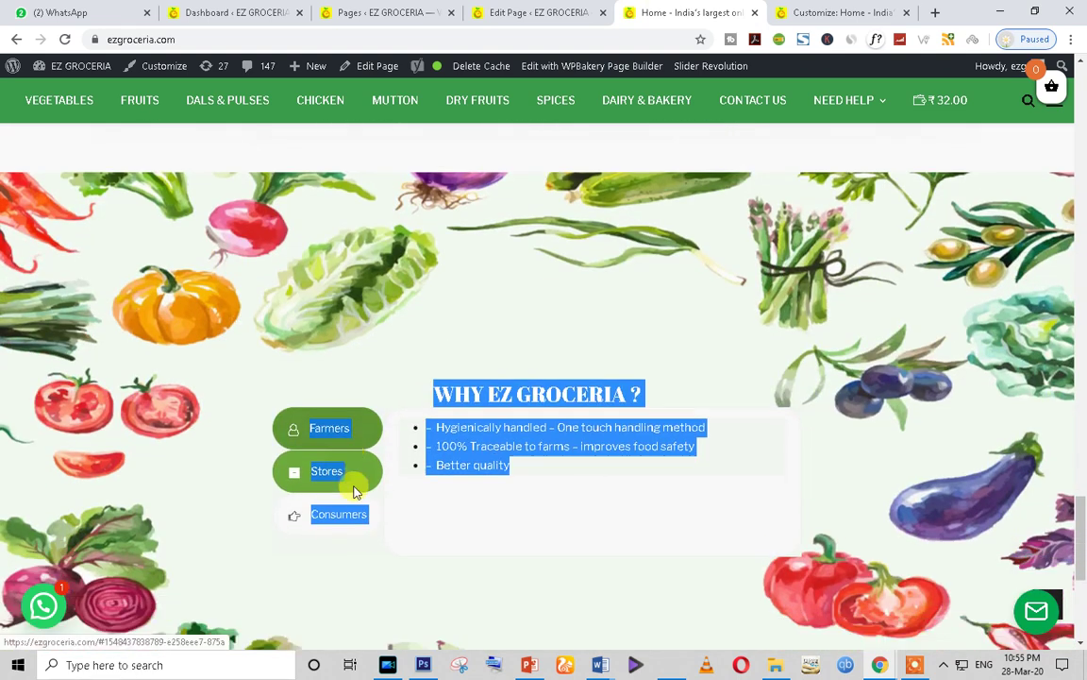
{"action": "left_click", "coordinate": [501, 453]}
Match the builder's WHY EZ GROCERIA Tour with Farmers, Stores and Consumers tabs to the live section.
{"action": "left_click", "coordinate": [538, 12]}
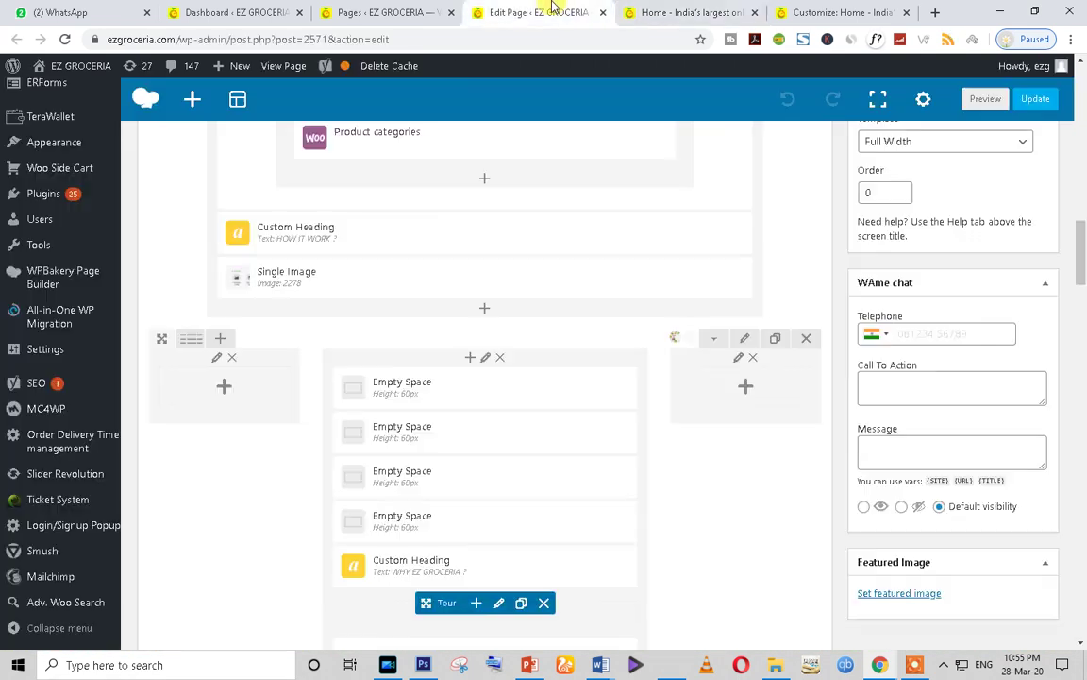
{"action": "scroll", "coordinate": [422, 487], "scroll_direction": "down", "scroll_amount": 2}
{"action": "left_click", "coordinate": [687, 12]}
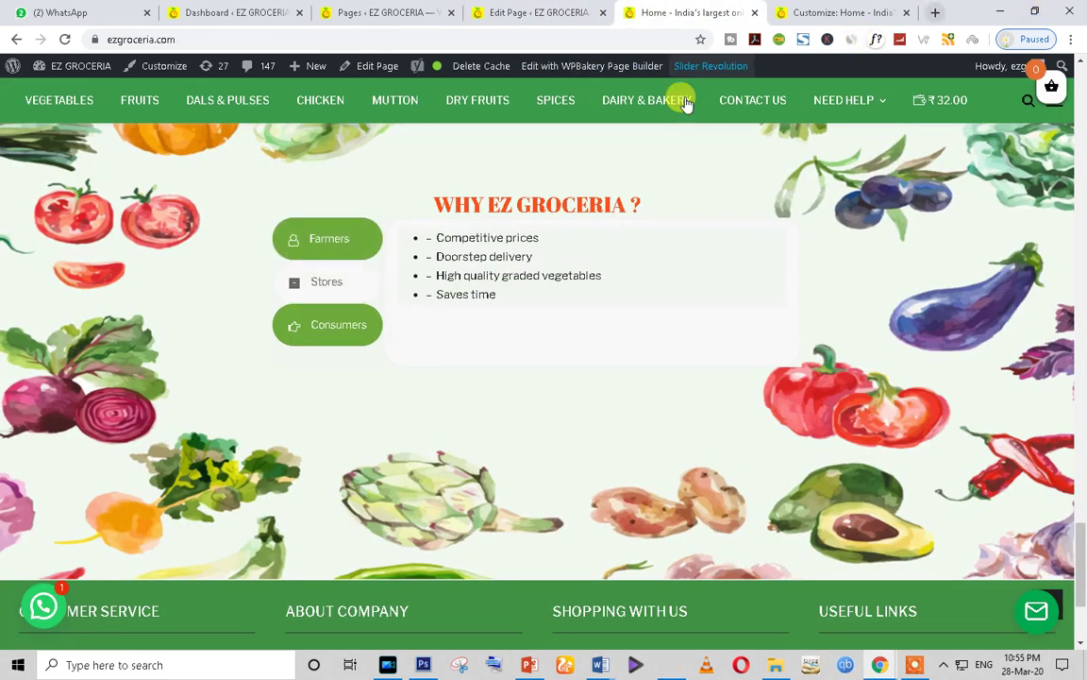
{"action": "left_click", "coordinate": [486, 9]}
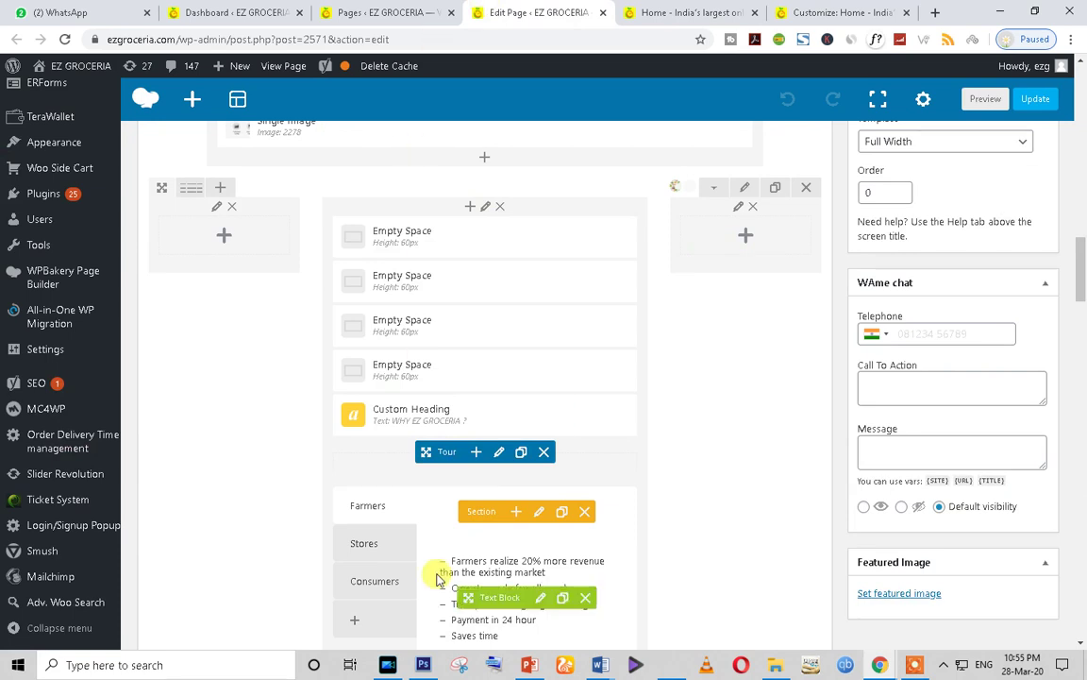
{"action": "scroll", "coordinate": [481, 510], "scroll_direction": "down", "scroll_amount": 5}
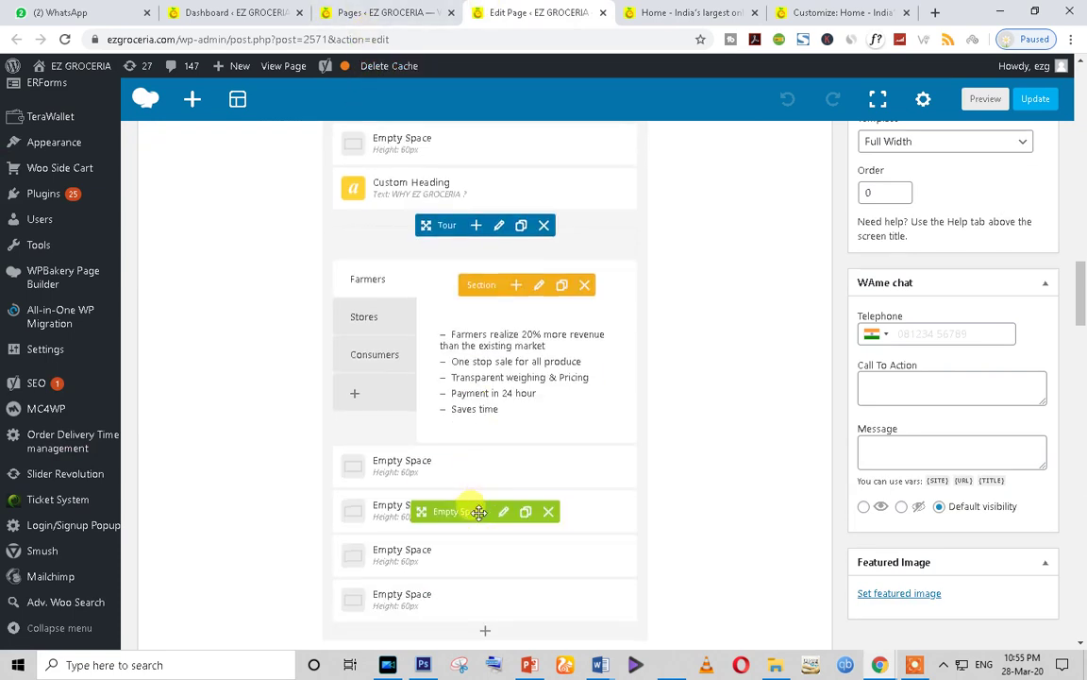
{"action": "scroll", "coordinate": [476, 525], "scroll_direction": "up", "scroll_amount": 3}
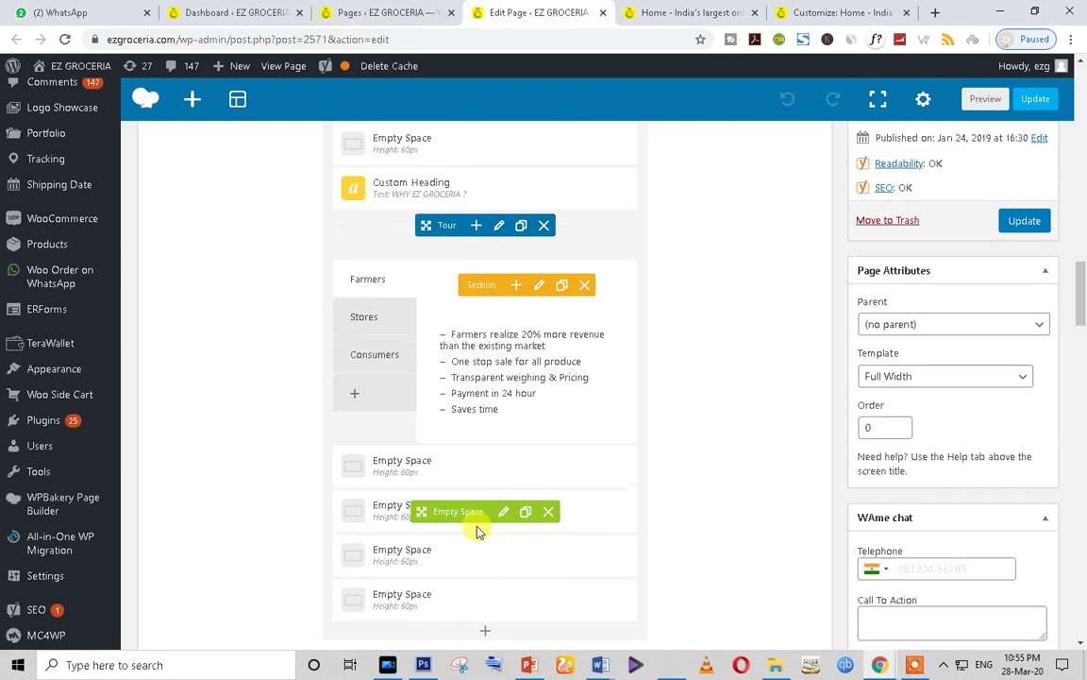
{"action": "scroll", "coordinate": [387, 390], "scroll_direction": "up", "scroll_amount": 3}
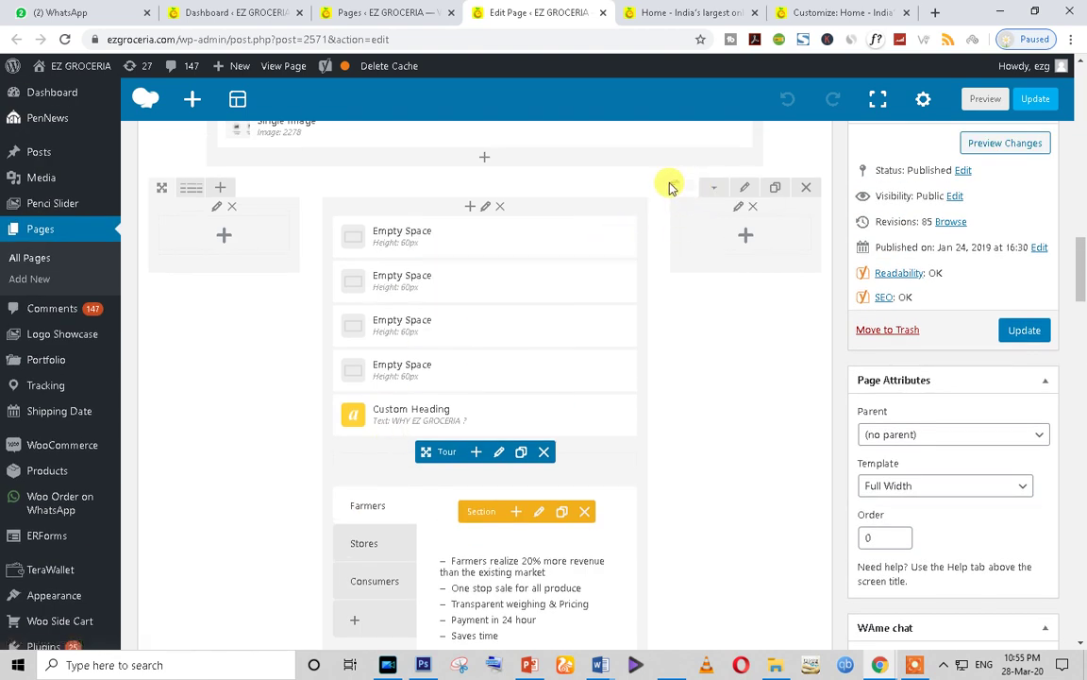
Review the tour row's Design Options, a vegetable background image set to Cover, and close unchanged.
{"action": "left_click", "coordinate": [745, 189]}
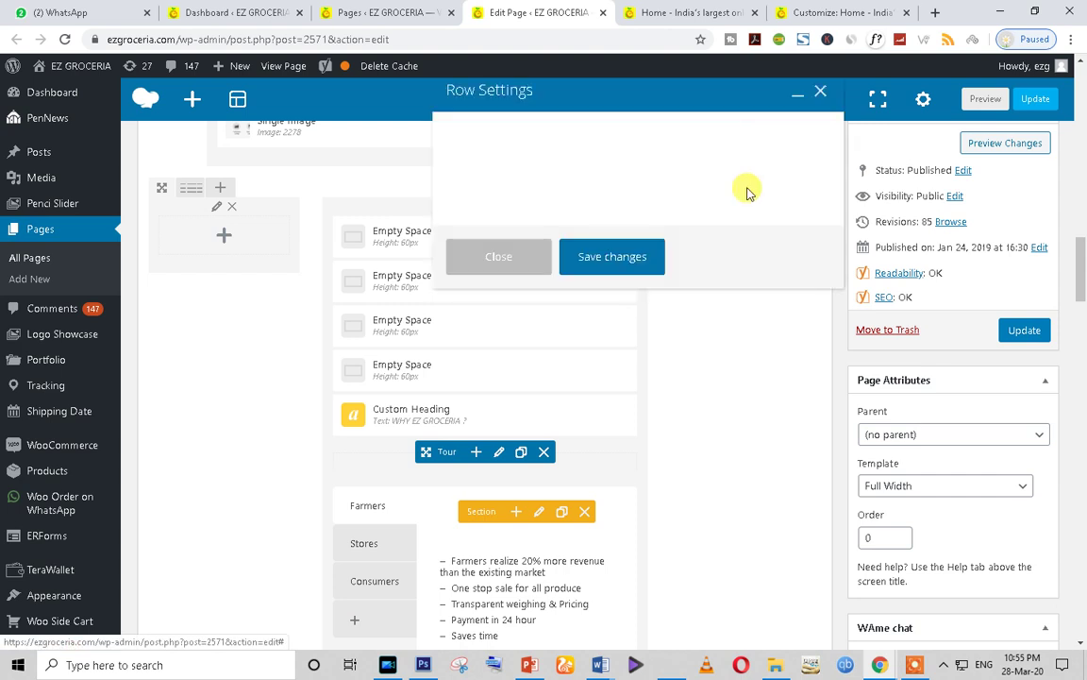
{"action": "scroll", "coordinate": [650, 383], "scroll_direction": "down", "scroll_amount": 6}
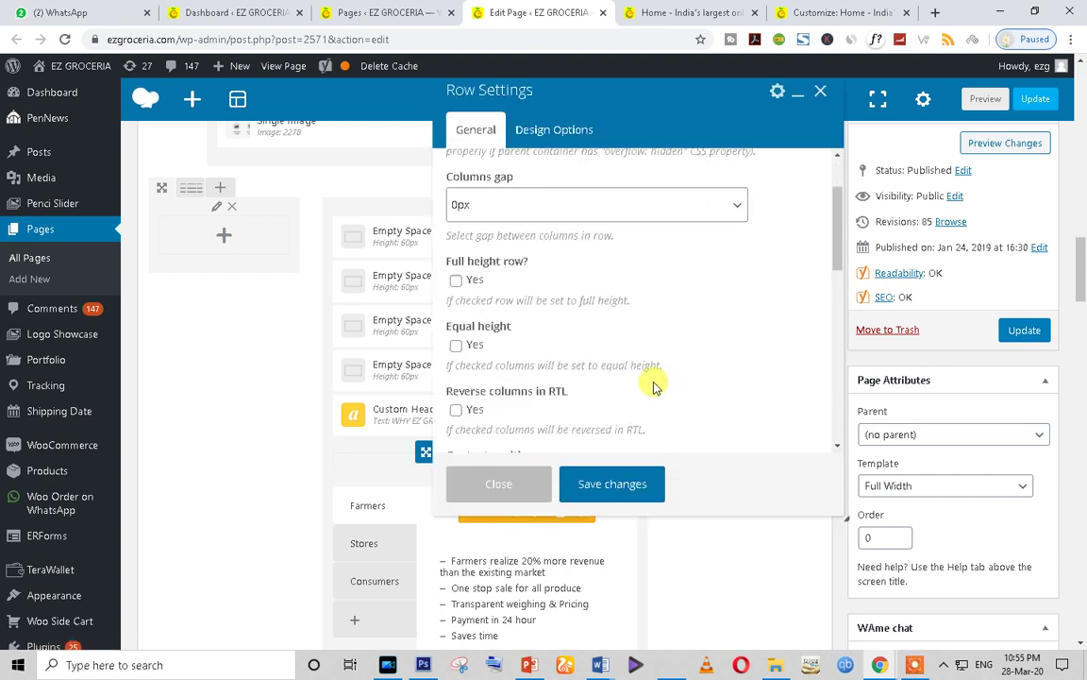
{"action": "scroll", "coordinate": [653, 385], "scroll_direction": "up", "scroll_amount": 3}
{"action": "left_click", "coordinate": [547, 130]}
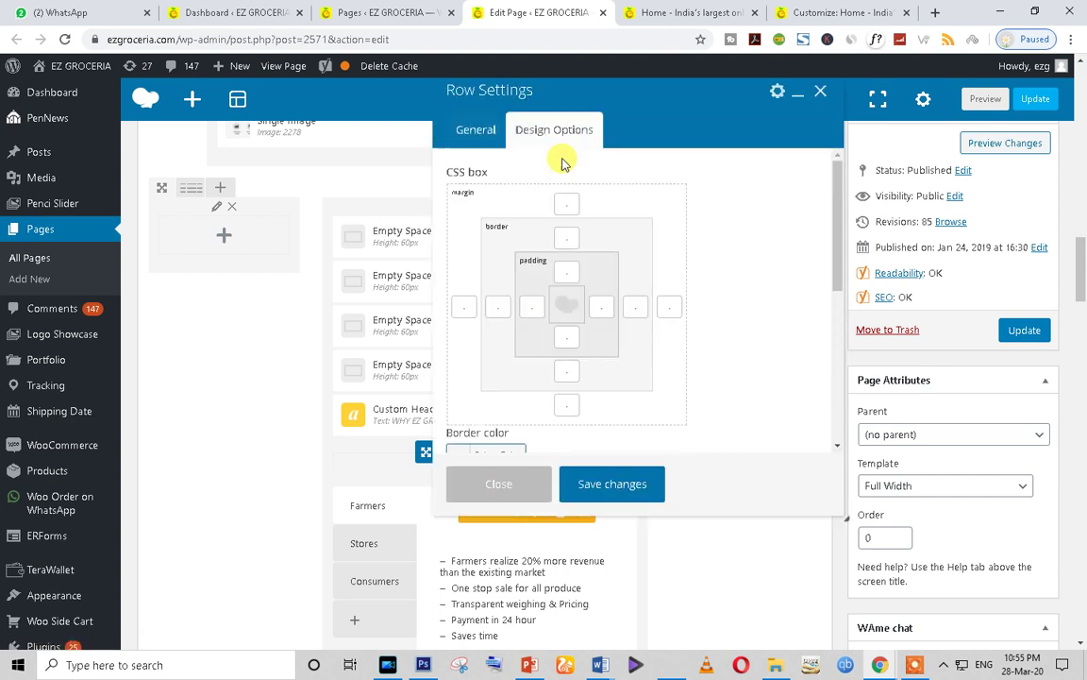
{"action": "scroll", "coordinate": [655, 318], "scroll_direction": "down", "scroll_amount": 5}
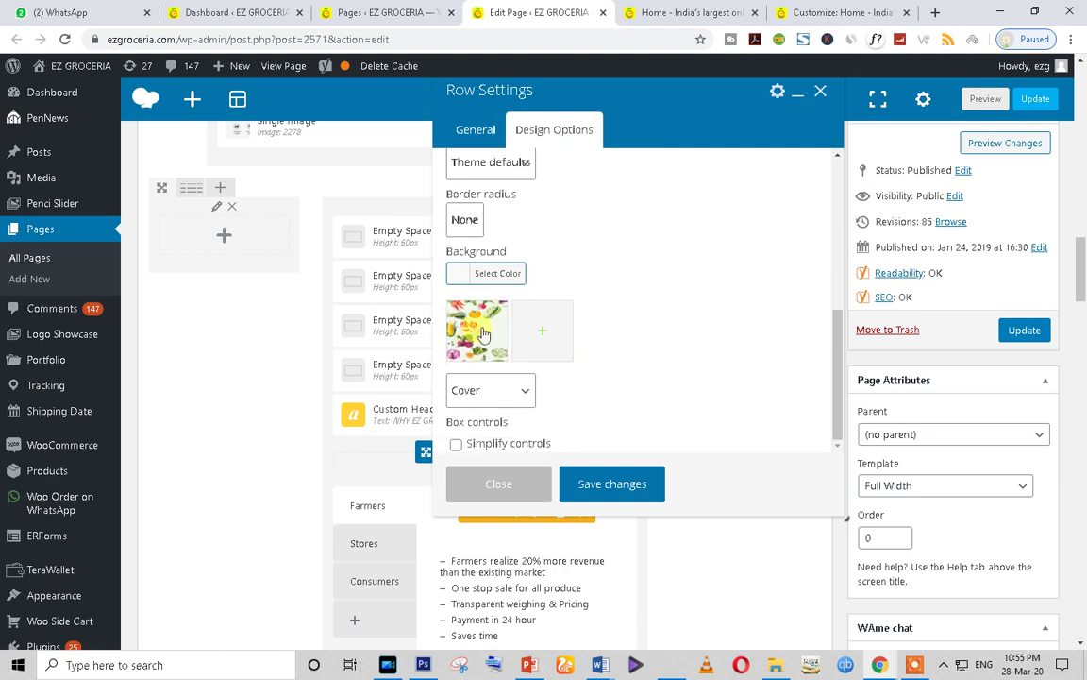
{"action": "left_click", "coordinate": [577, 481]}
Scroll to the end of the builder layout above Yoast SEO and bring up the Add Element list.
{"action": "scroll", "coordinate": [603, 286], "scroll_direction": "up", "scroll_amount": 3}
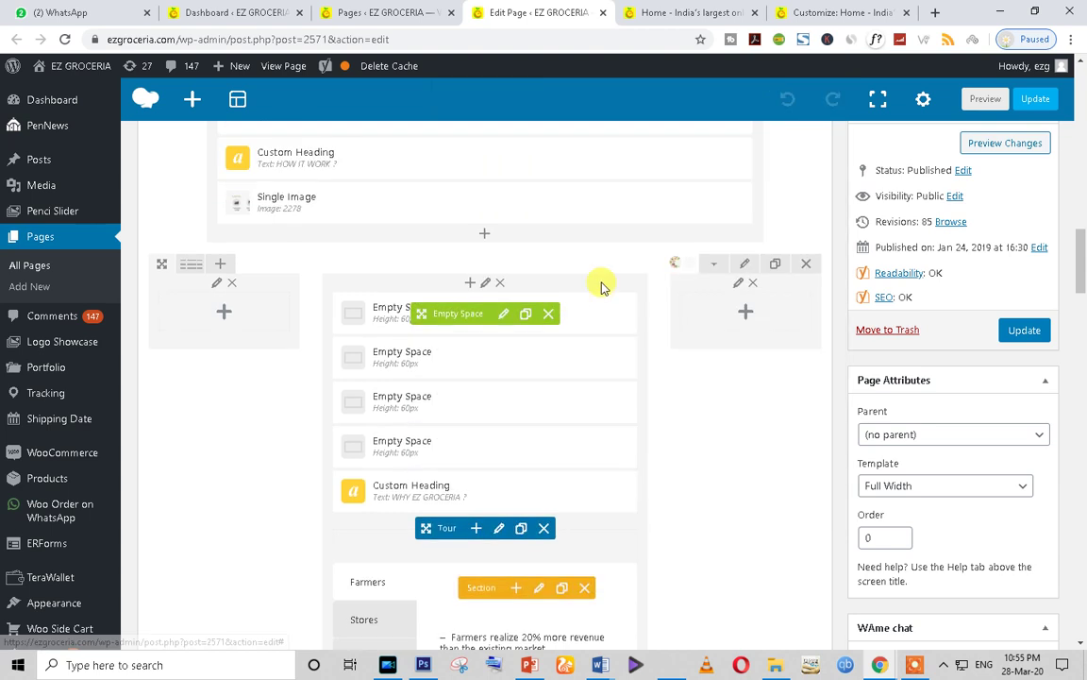
{"action": "scroll", "coordinate": [672, 400], "scroll_direction": "down", "scroll_amount": 15}
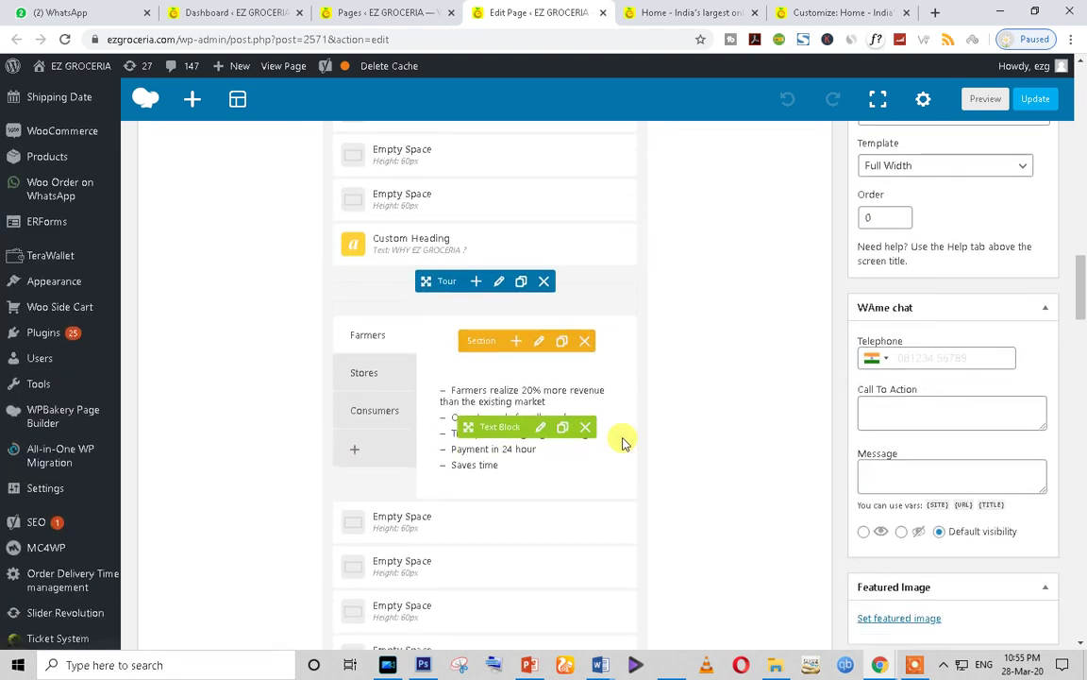
{"action": "scroll", "coordinate": [468, 336], "scroll_direction": "up", "scroll_amount": 3}
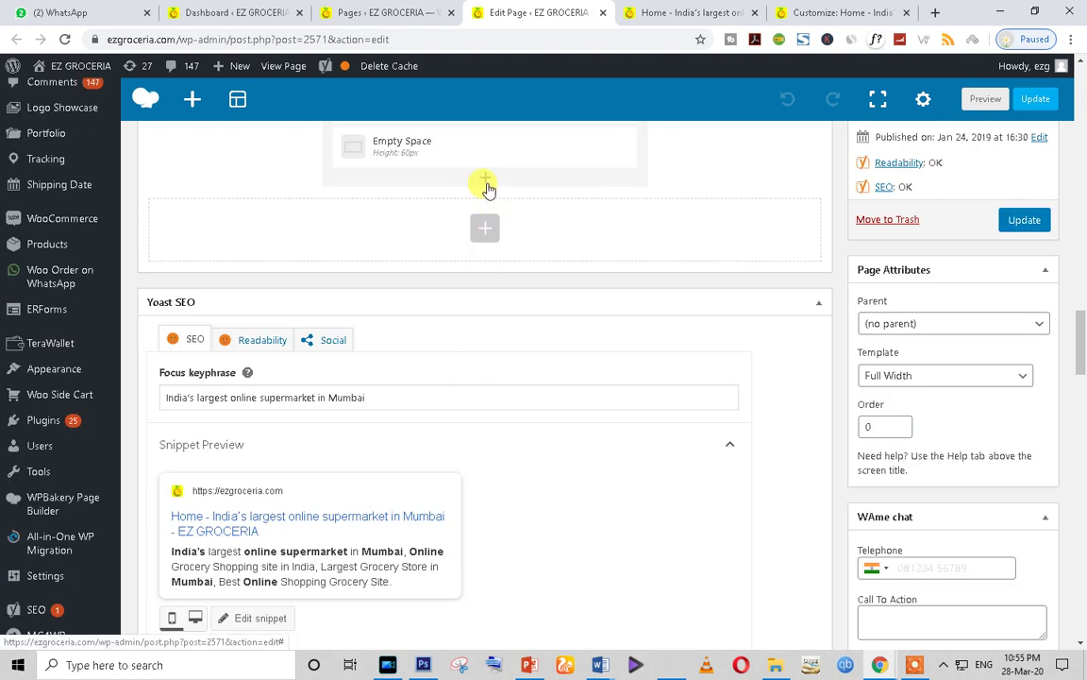
{"action": "left_click", "coordinate": [485, 184]}
Search the element list for 'pro' and 'slide', then close it without adding anything.
{"action": "scroll", "coordinate": [566, 441], "scroll_direction": "down", "scroll_amount": 3}
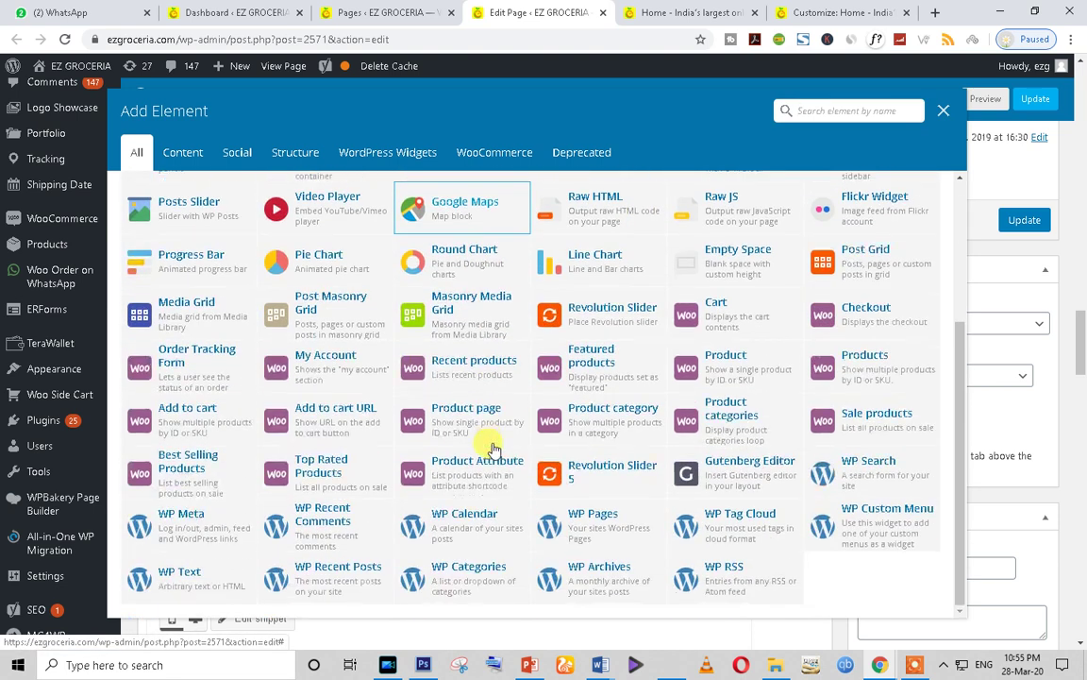
{"action": "type", "text": "pro"}
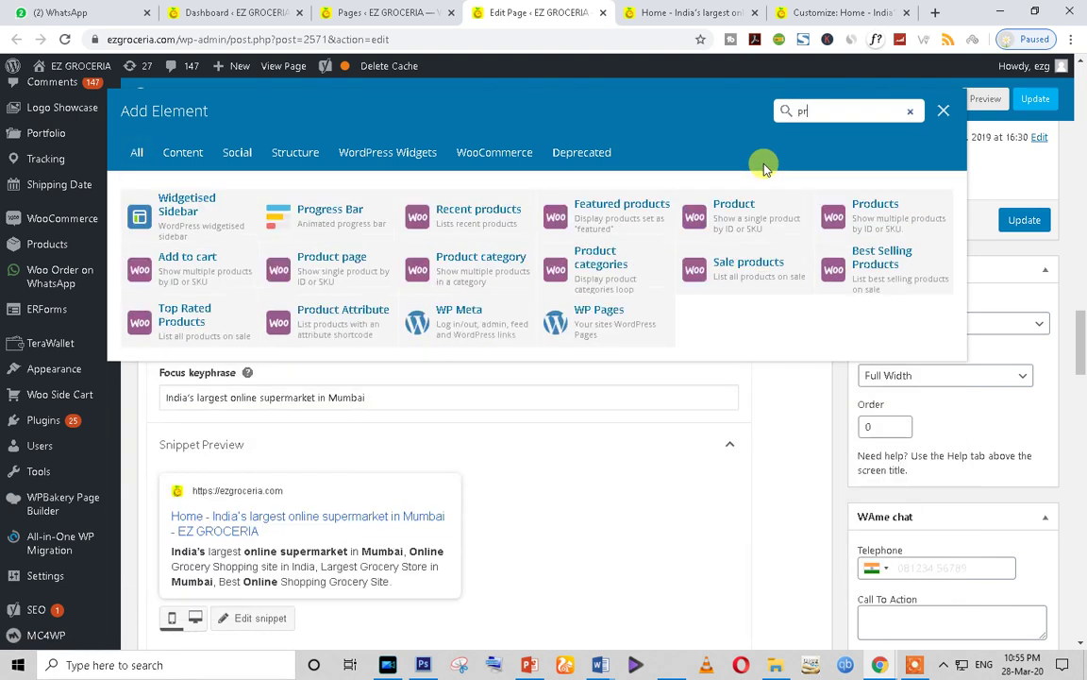
{"action": "key", "text": "BackSpace"}
{"action": "key", "text": "BackSpace"}
{"action": "key", "text": "BackSpace"}
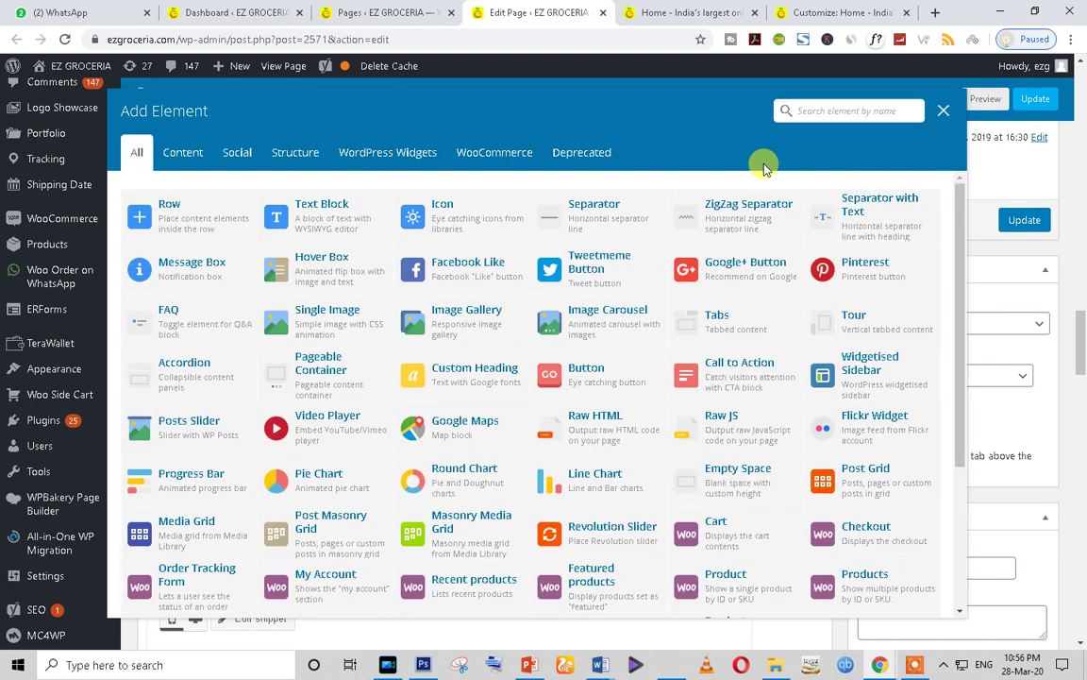
{"action": "type", "text": "slide"}
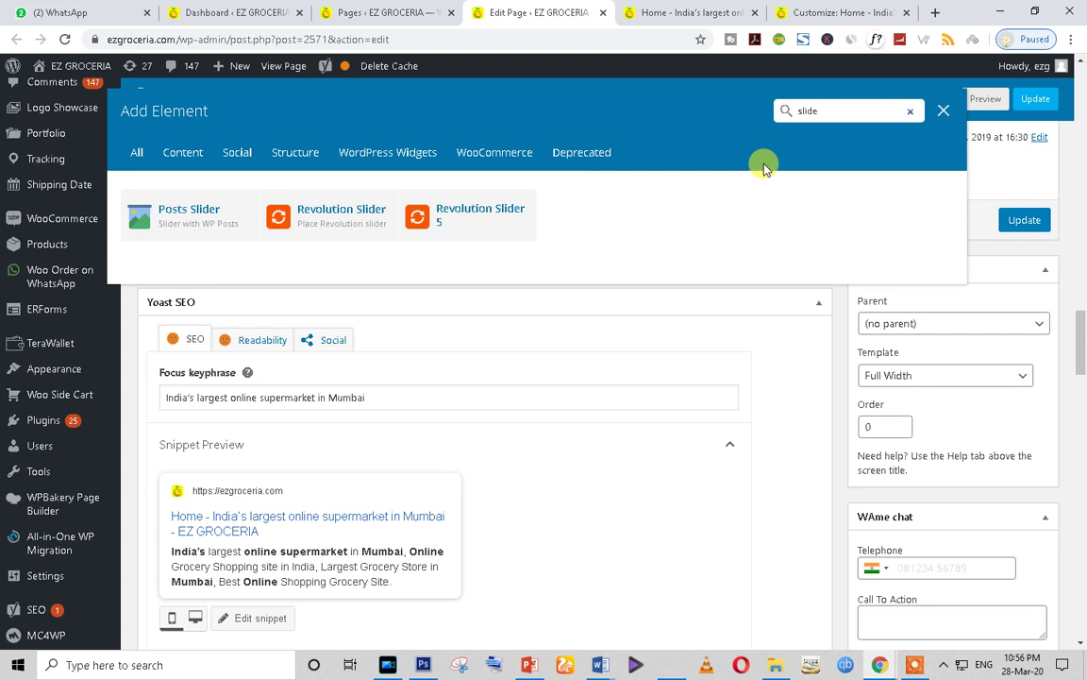
{"action": "left_click", "coordinate": [943, 110]}
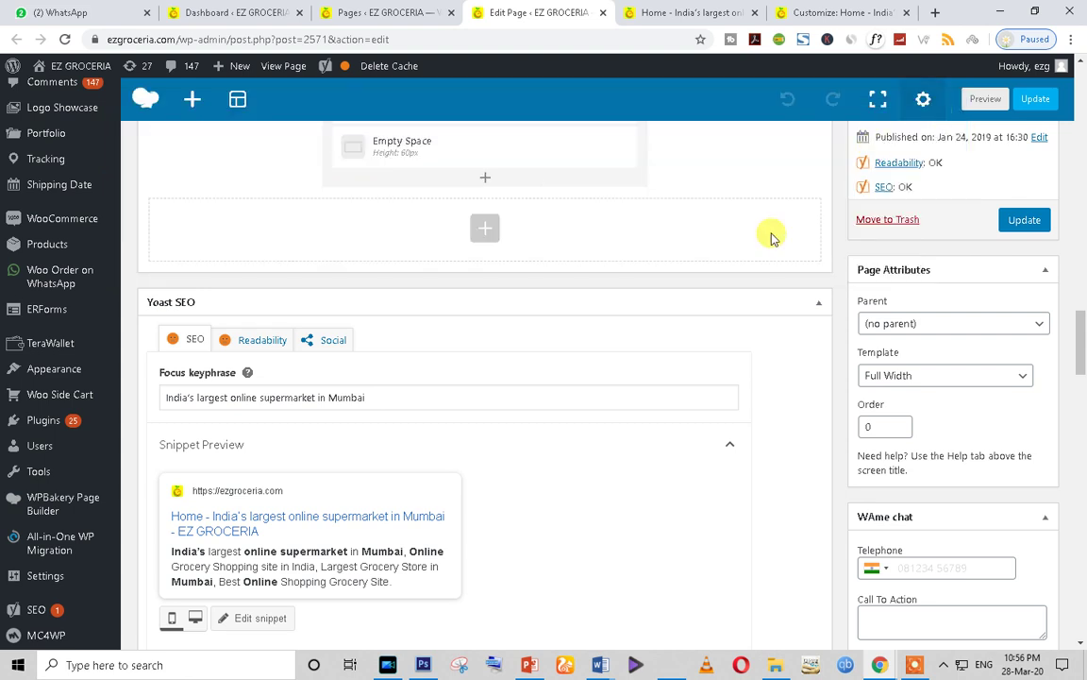
{"action": "scroll", "coordinate": [699, 444], "scroll_direction": "up", "scroll_amount": 3}
{"action": "scroll", "coordinate": [1032, 425], "scroll_direction": "up", "scroll_amount": 10}
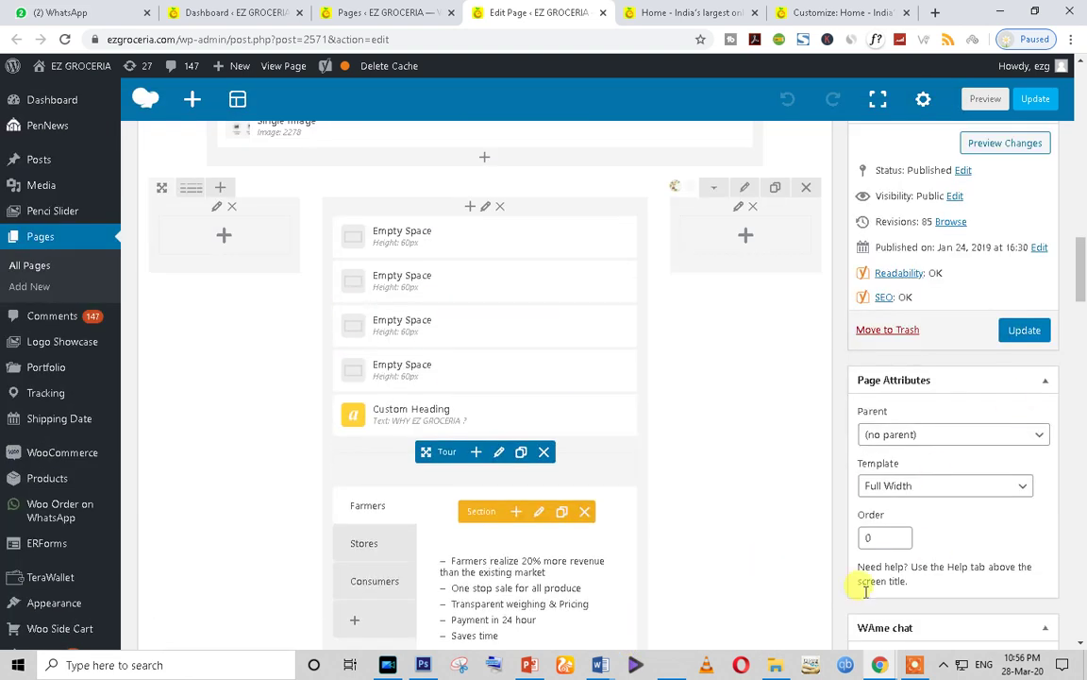
{"action": "scroll", "coordinate": [358, 461], "scroll_direction": "up", "scroll_amount": 5}
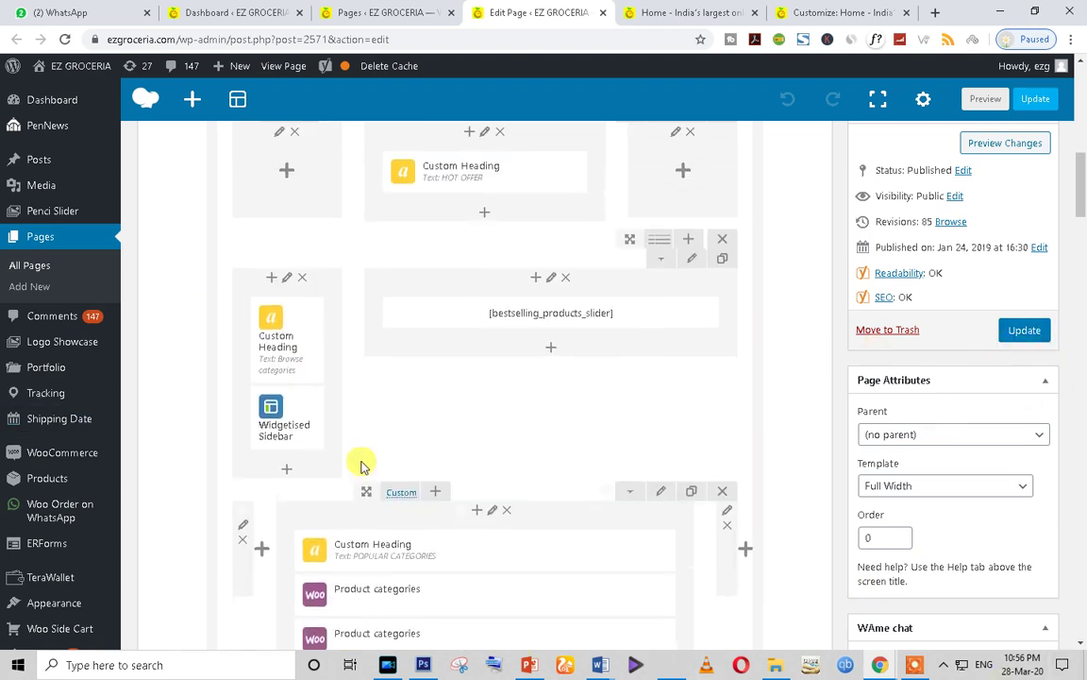
On the live store, open VEGETABLES and the out-of-stock Palak (Spinich) product, then start a WhatsApp order.
{"action": "left_click", "coordinate": [663, 9]}
{"action": "scroll", "coordinate": [509, 489], "scroll_direction": "up", "scroll_amount": 10}
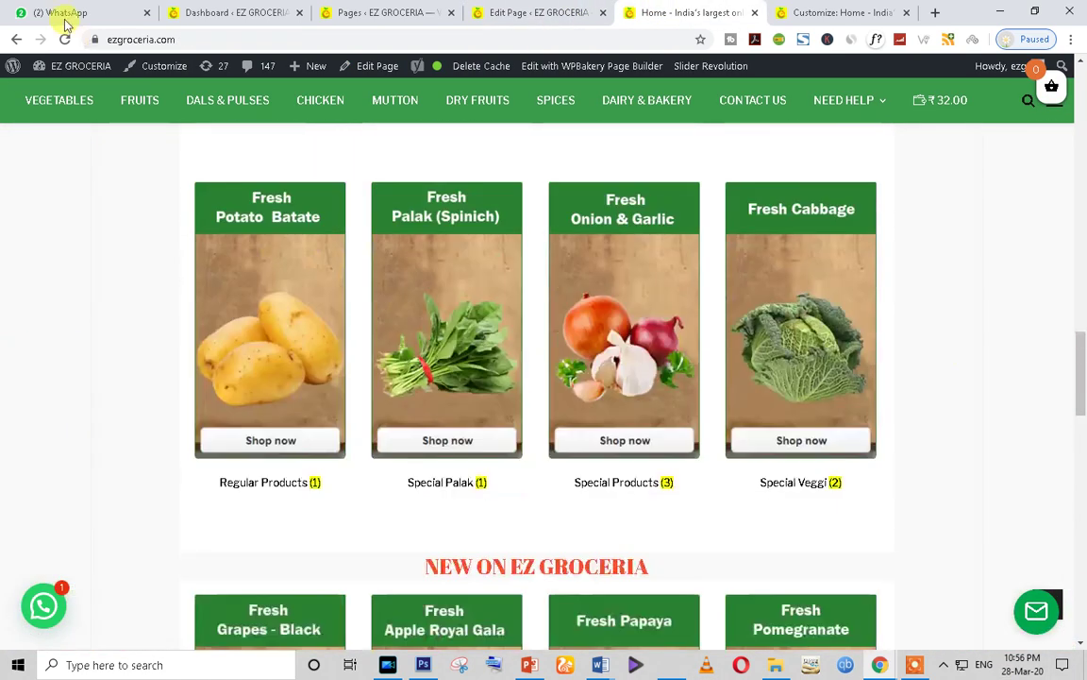
{"action": "left_click", "coordinate": [56, 102]}
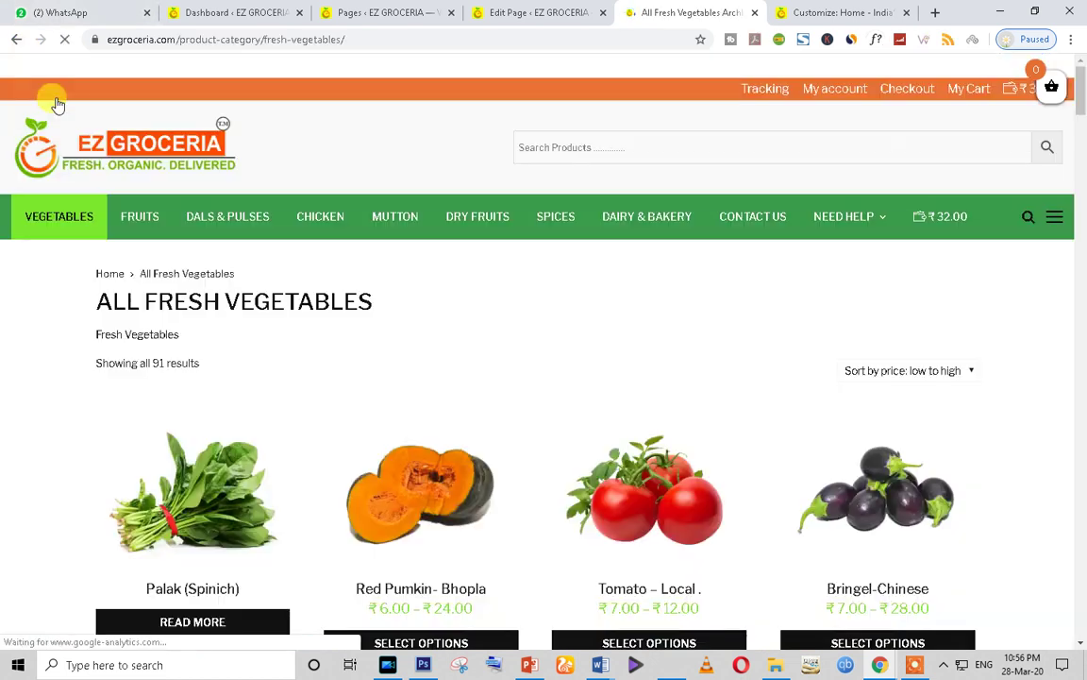
{"action": "scroll", "coordinate": [608, 347], "scroll_direction": "down", "scroll_amount": 3}
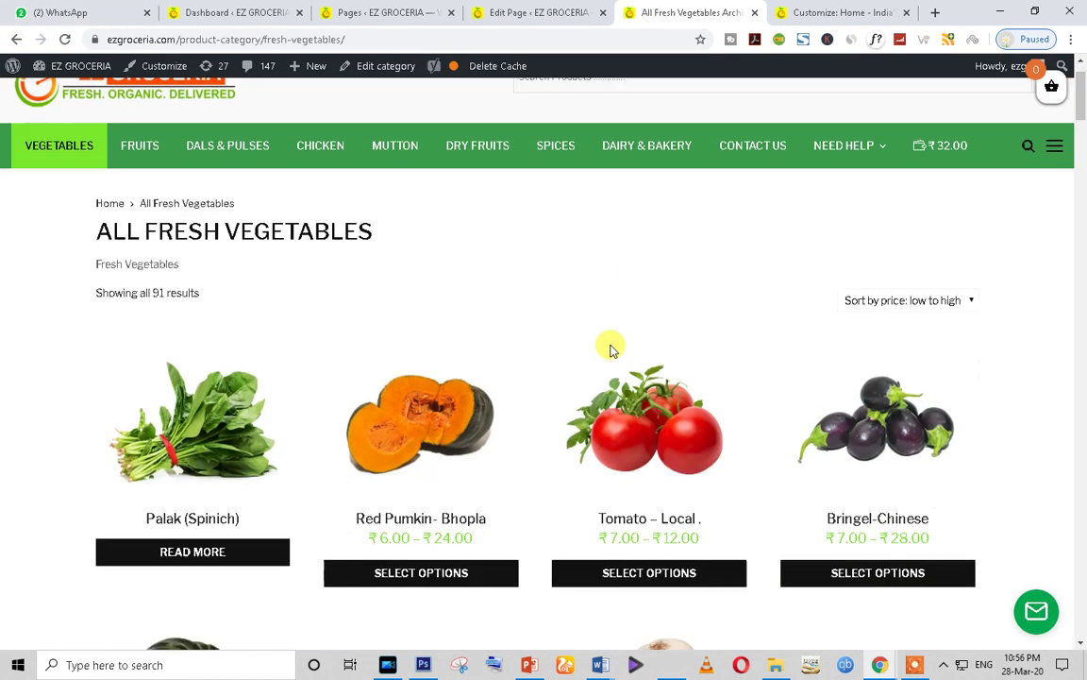
{"action": "left_click", "coordinate": [189, 359]}
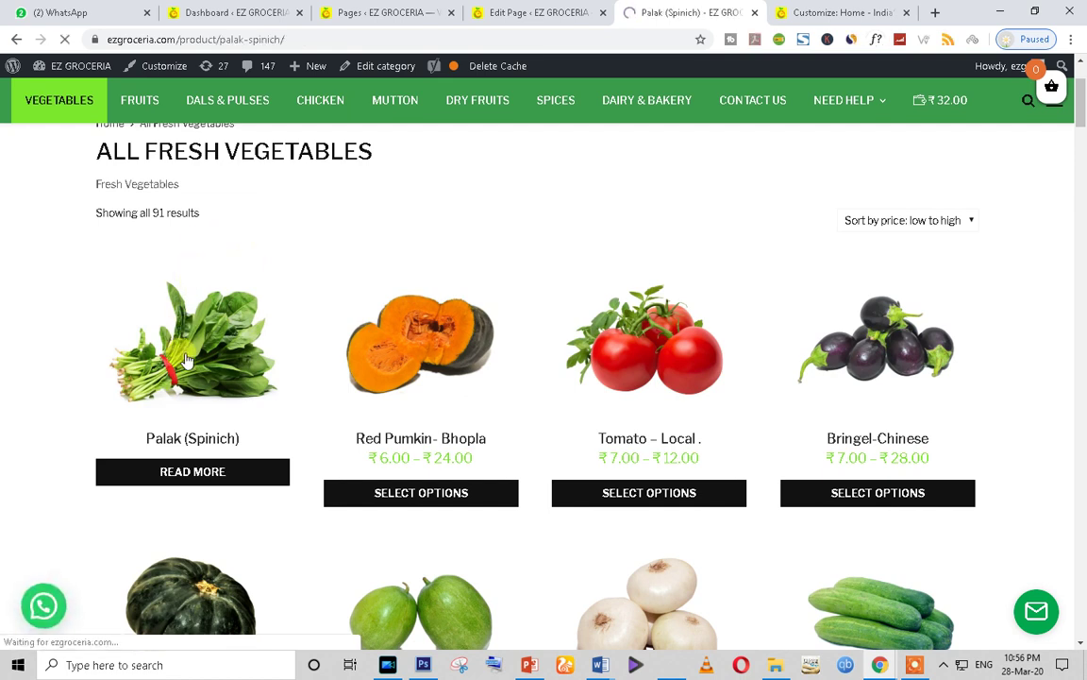
{"action": "scroll", "coordinate": [525, 377], "scroll_direction": "down", "scroll_amount": 2}
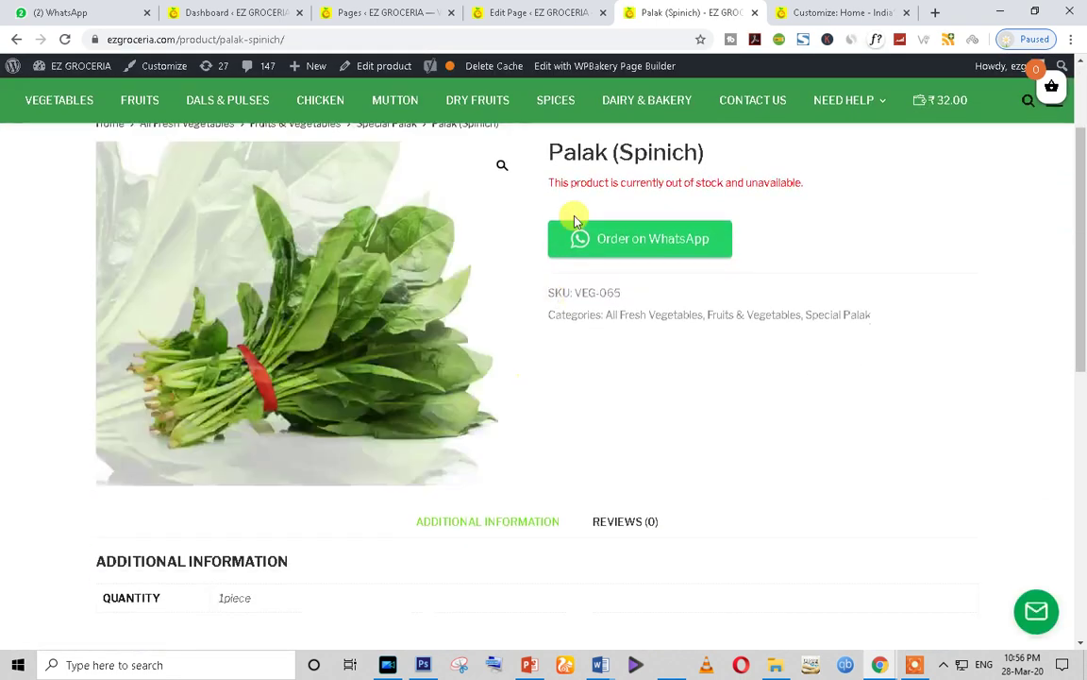
{"action": "left_click_drag", "start_coordinate": [543, 141], "coordinate": [708, 151]}
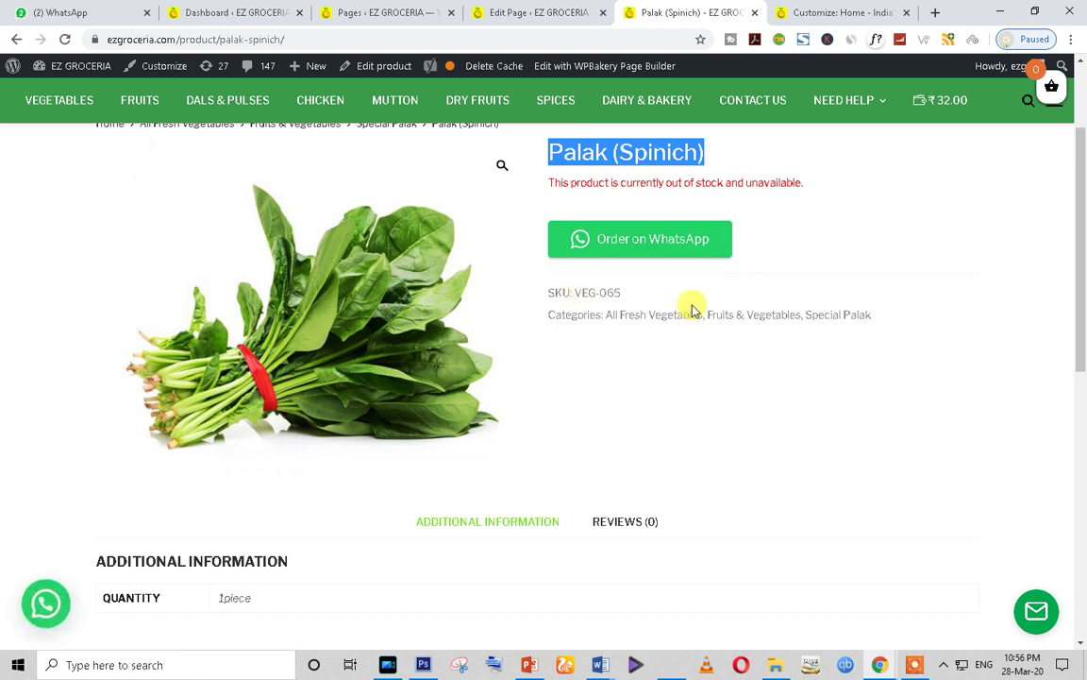
{"action": "left_click", "coordinate": [623, 251]}
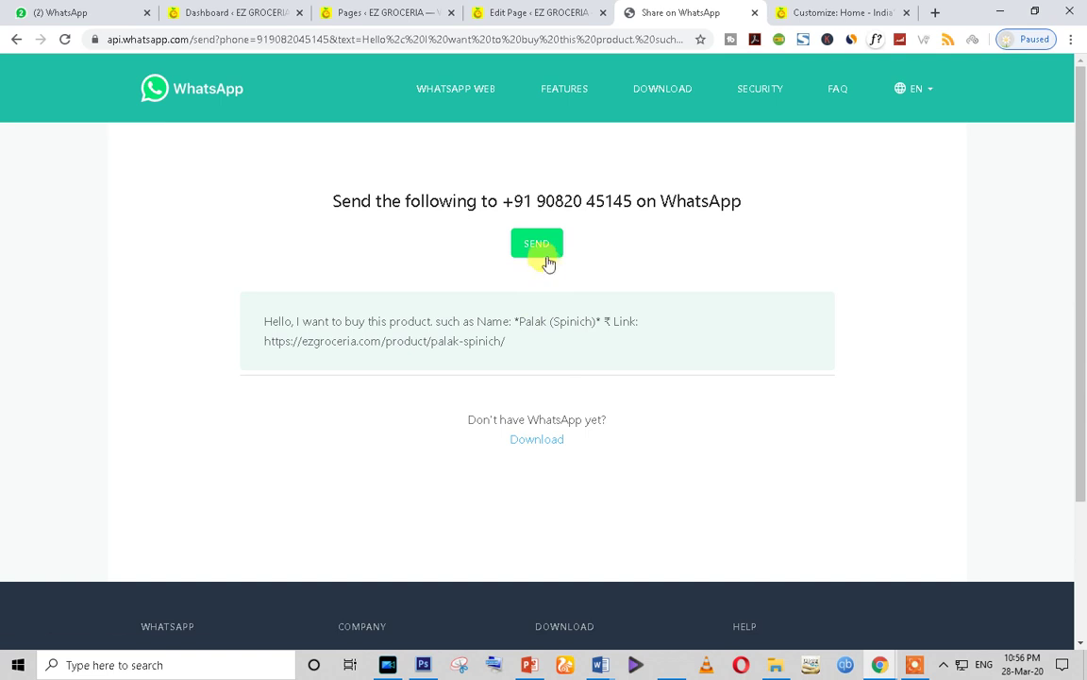
Continue the Palak (Spinich) order in WhatsApp Web, erase the prefilled message unsent, and close WhatsApp.
{"action": "left_click", "coordinate": [546, 253]}
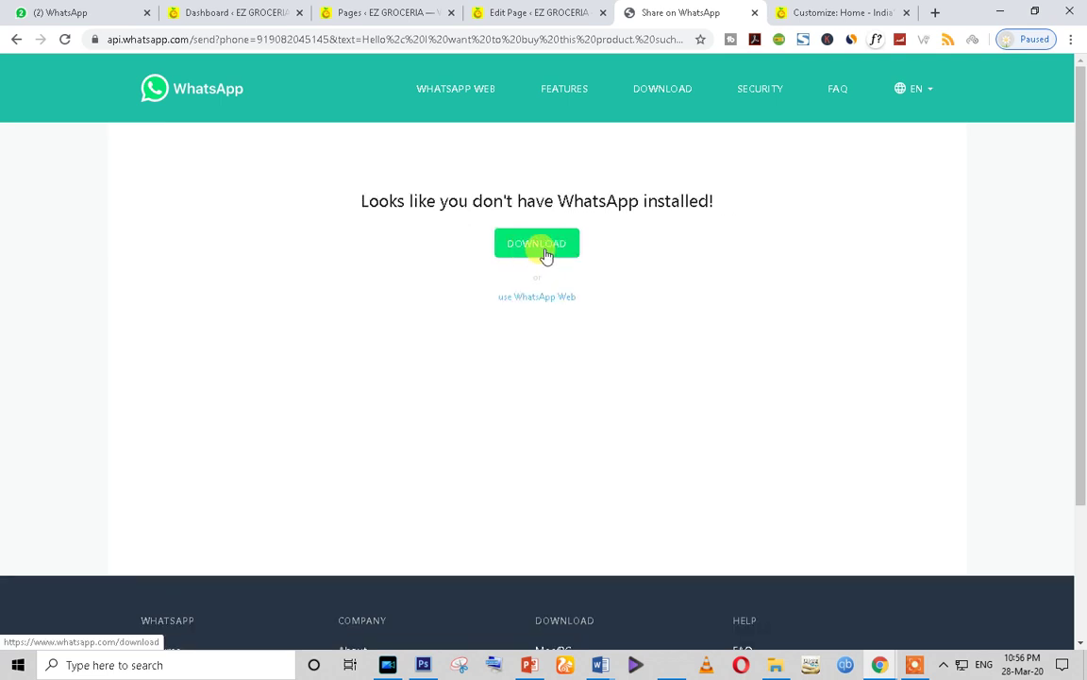
{"action": "left_click", "coordinate": [535, 300]}
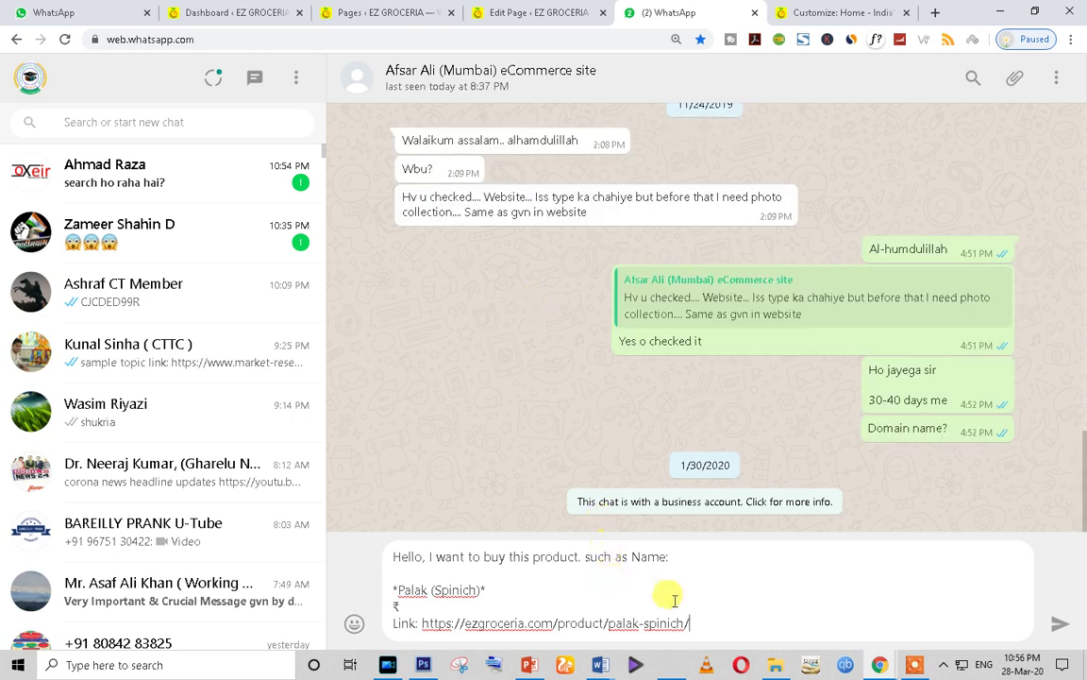
{"action": "key", "text": "ctrl+a"}
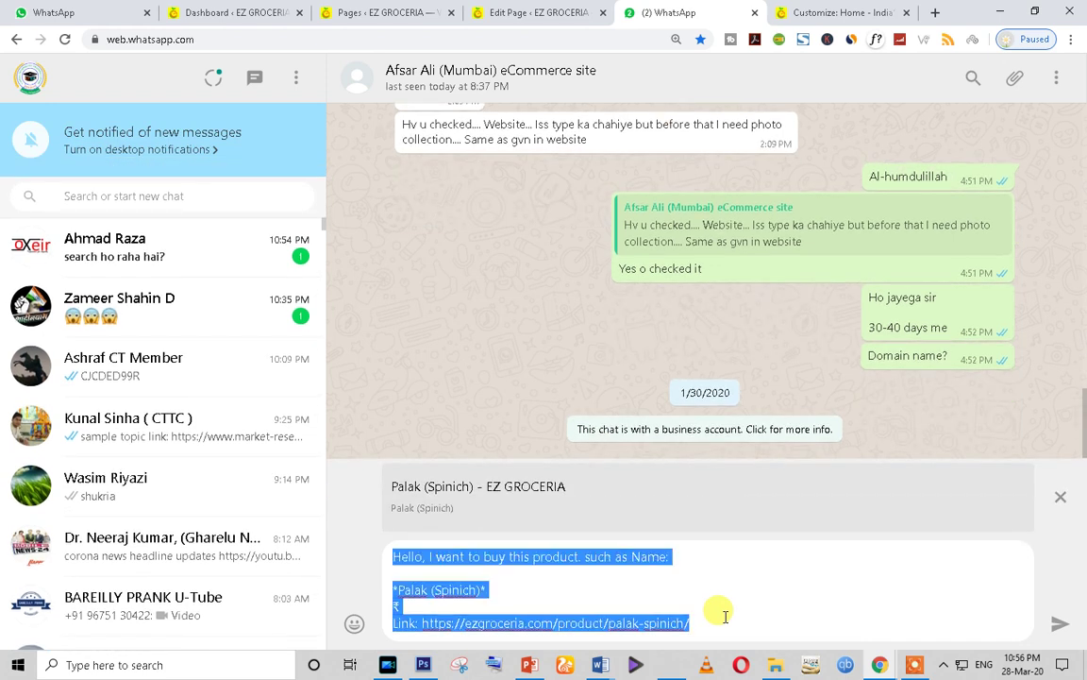
{"action": "key", "text": "BackSpace"}
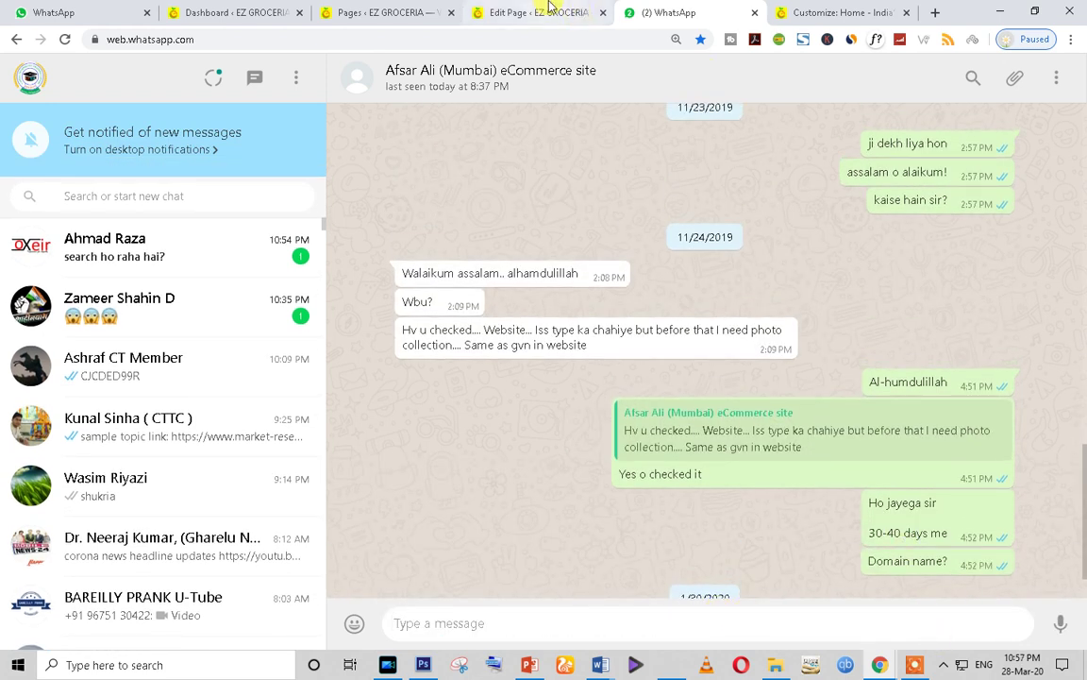
{"action": "left_click", "coordinate": [381, 12]}
{"action": "left_click", "coordinate": [718, 12]}
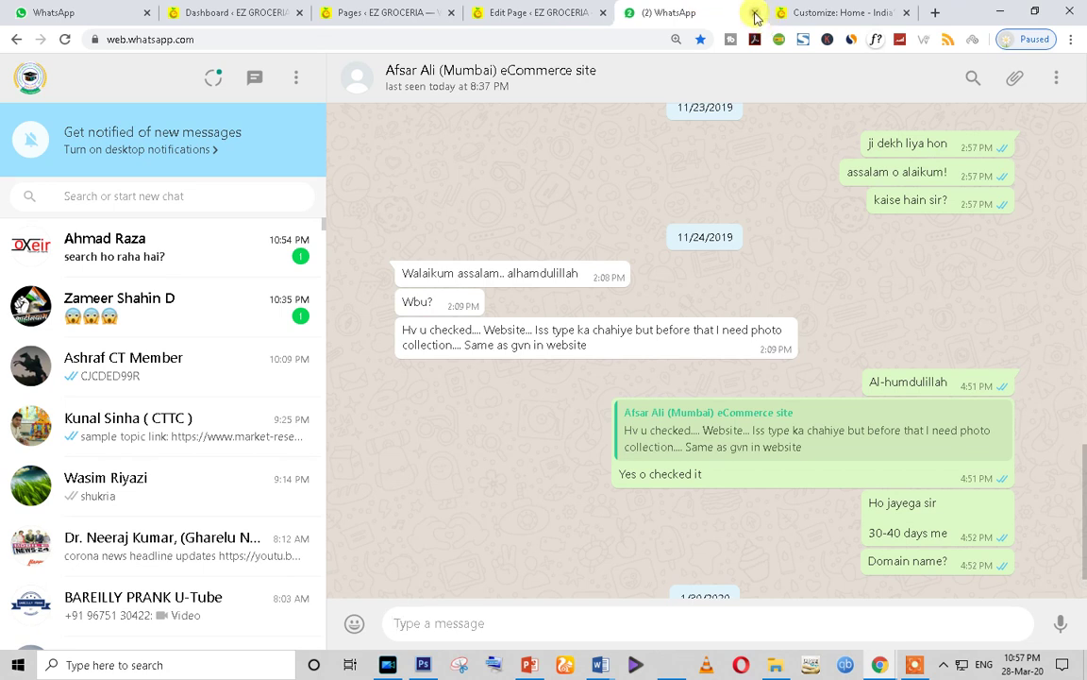
{"action": "left_click", "coordinate": [755, 12]}
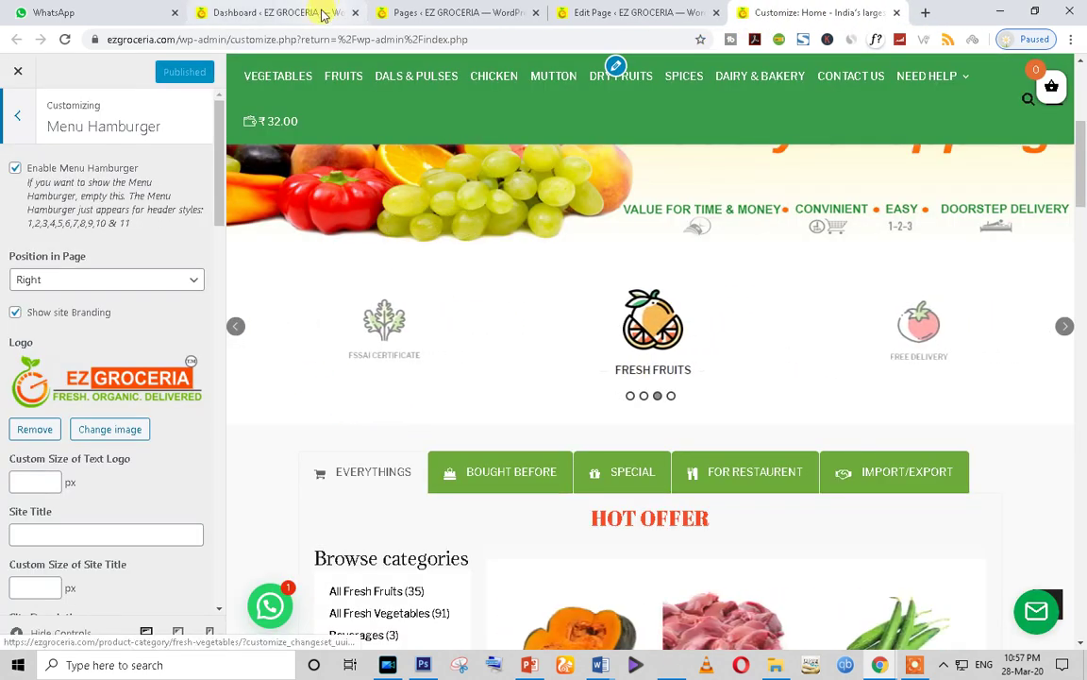
Go from the Pages and Home editor tabs to the store's Products list of 191 items.
{"action": "left_click", "coordinate": [429, 13]}
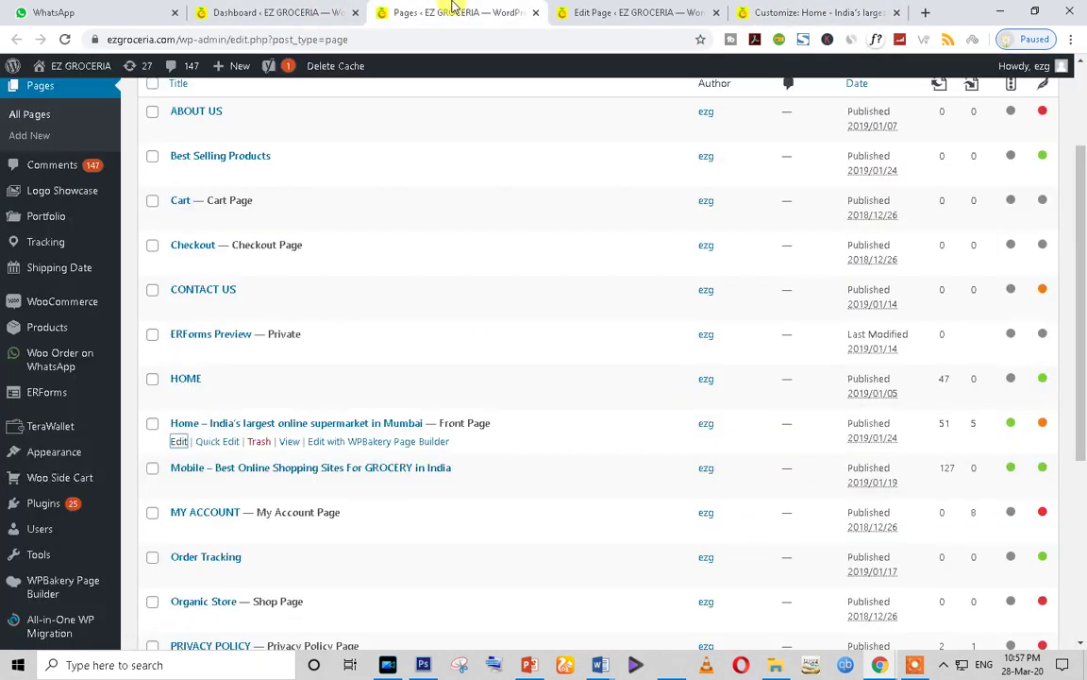
{"action": "left_click", "coordinate": [654, 10]}
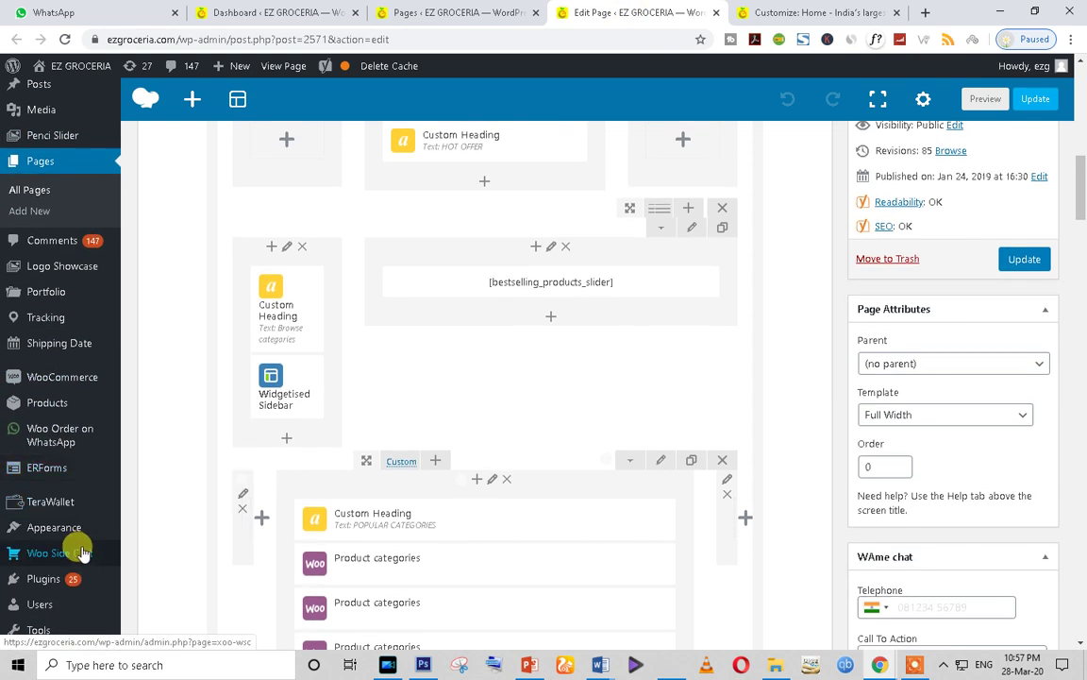
{"action": "left_click", "coordinate": [47, 404]}
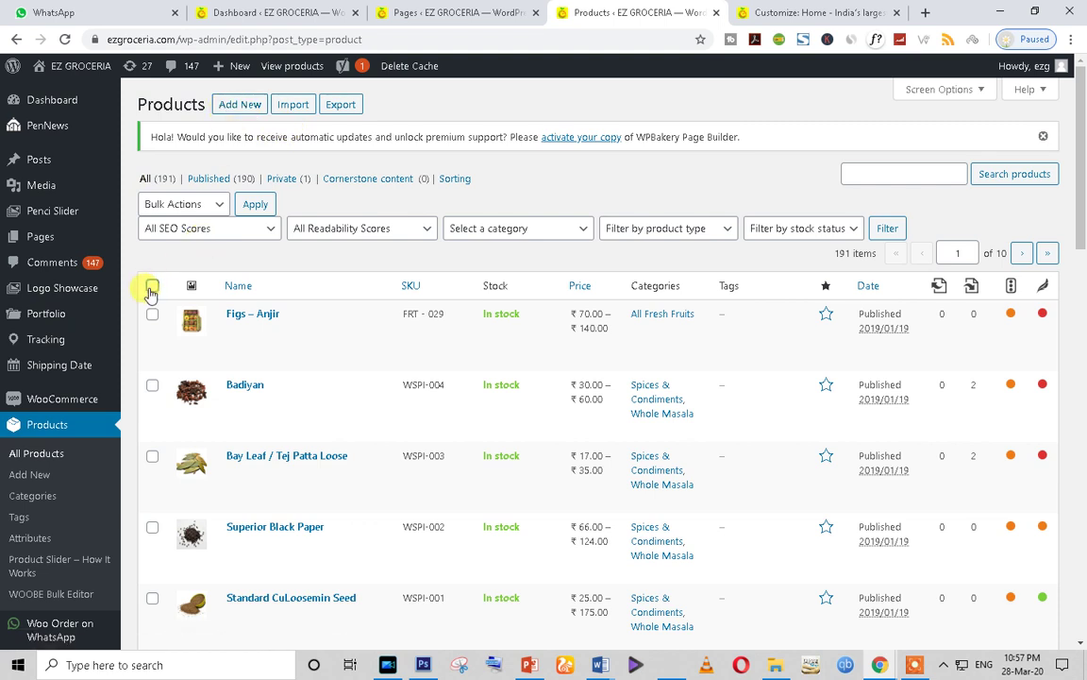
Bulk edit the selected products and review the price options, leaving the price unchanged.
{"action": "scroll", "coordinate": [352, 498], "scroll_direction": "down", "scroll_amount": 3}
{"action": "scroll", "coordinate": [352, 498], "scroll_direction": "up", "scroll_amount": 3}
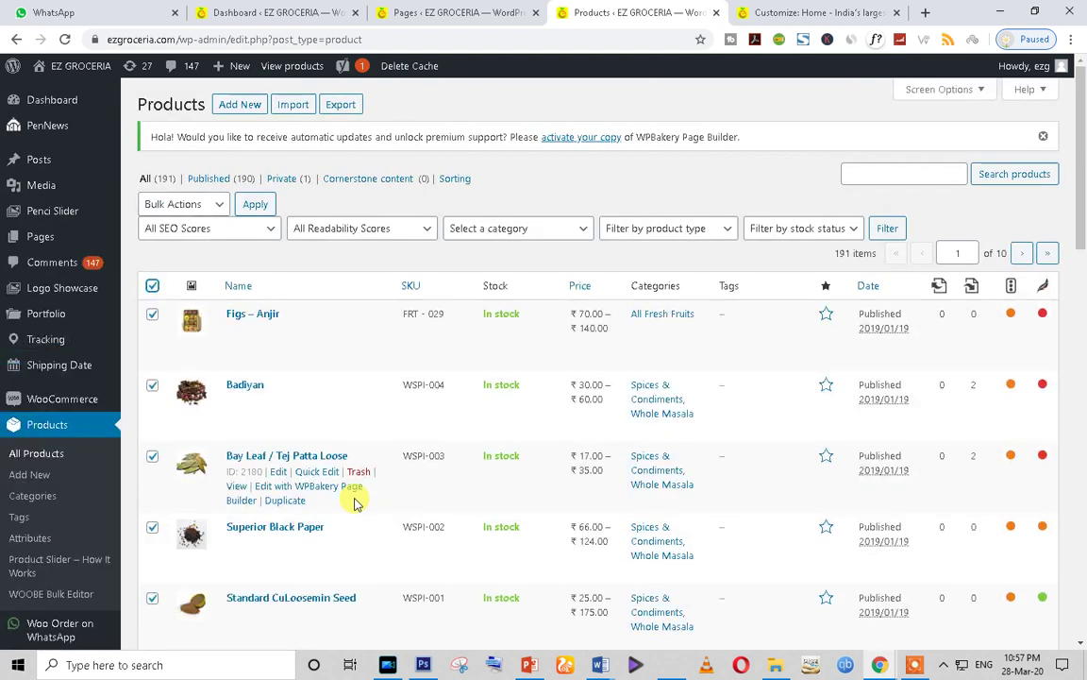
{"action": "left_click", "coordinate": [217, 206]}
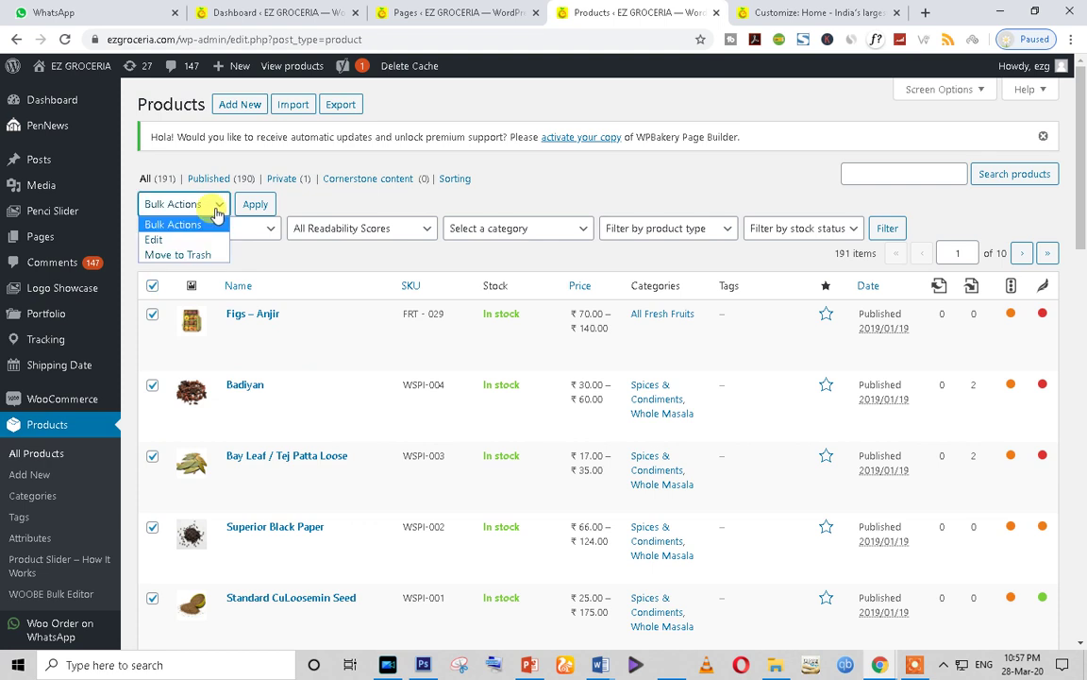
{"action": "left_click", "coordinate": [208, 239]}
{"action": "left_click", "coordinate": [255, 206]}
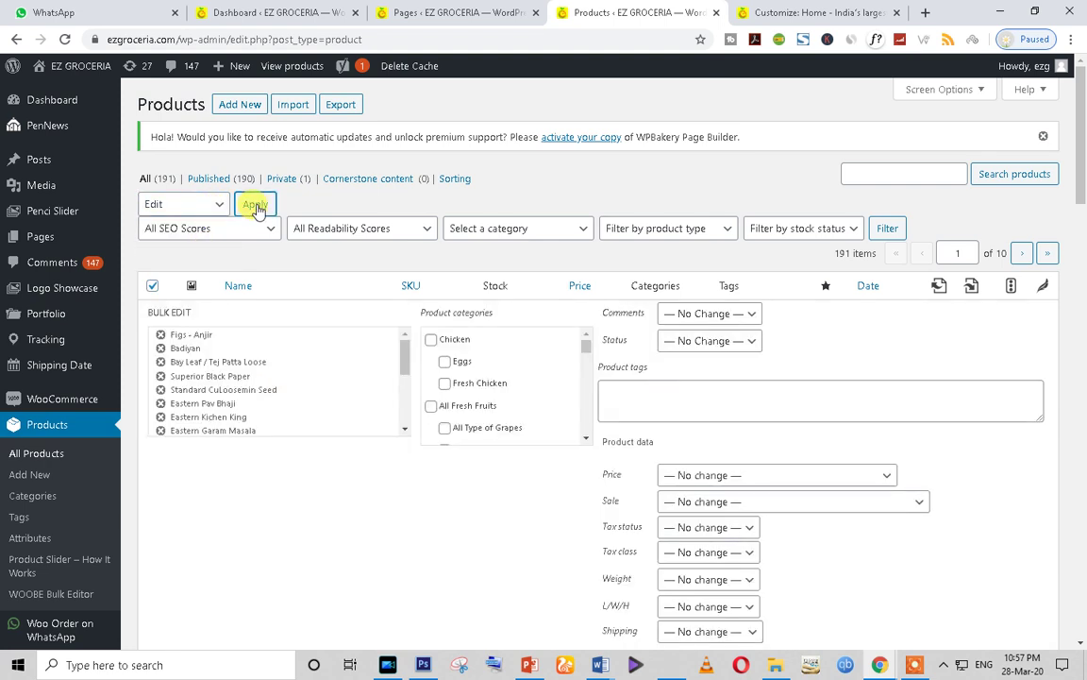
{"action": "scroll", "coordinate": [666, 404], "scroll_direction": "down", "scroll_amount": 4}
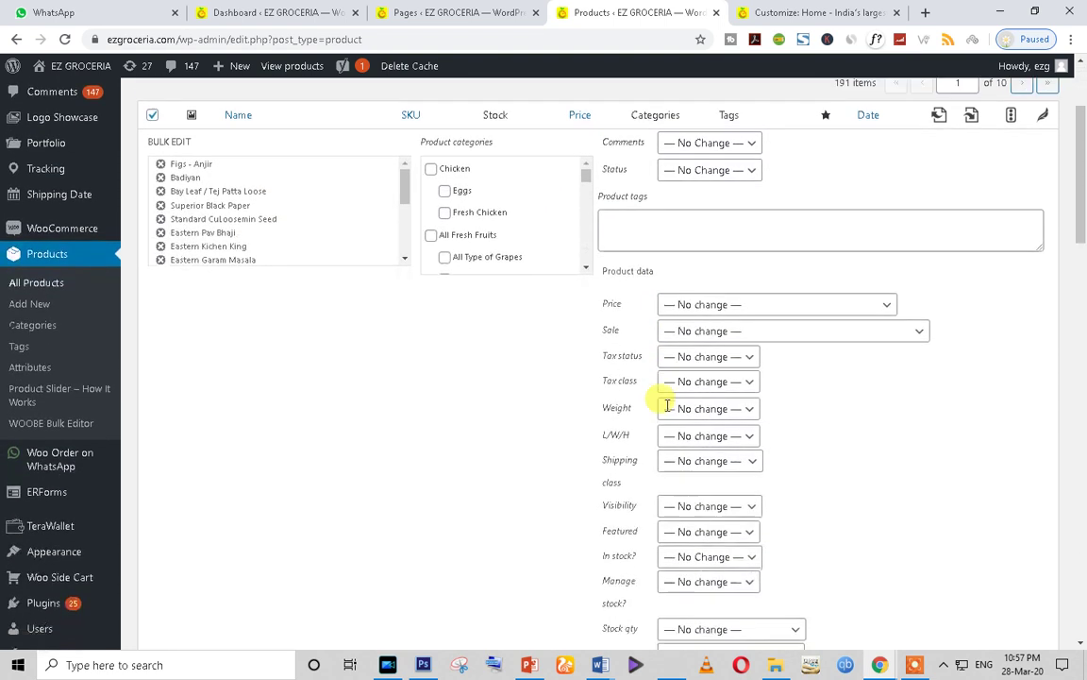
{"action": "scroll", "coordinate": [667, 411], "scroll_direction": "up", "scroll_amount": 1}
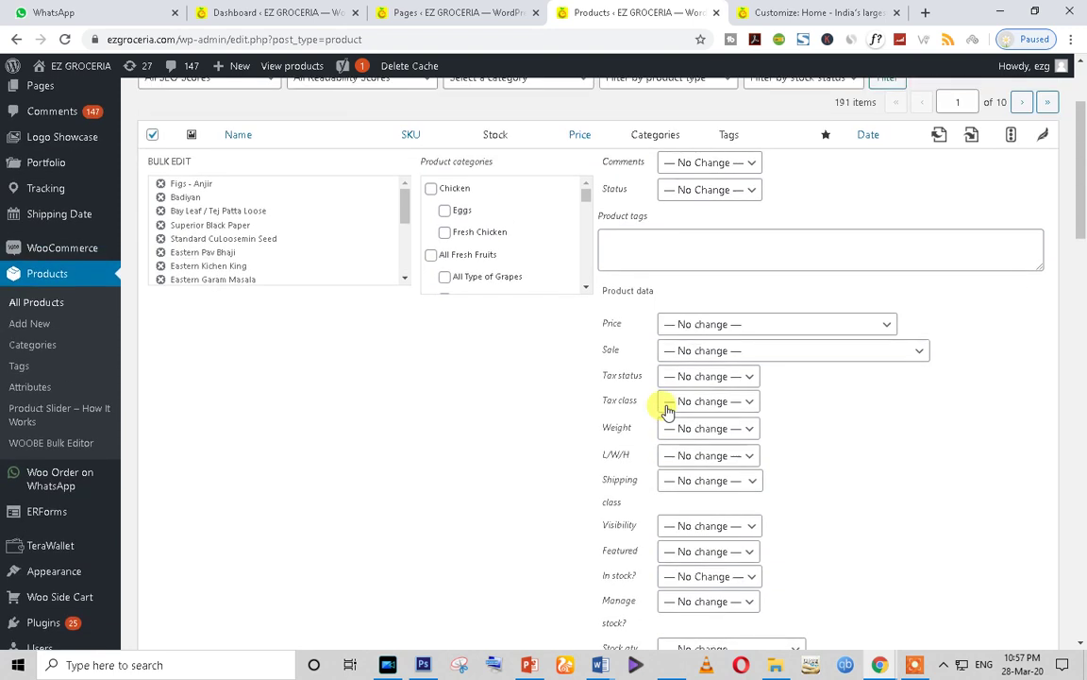
{"action": "left_click", "coordinate": [742, 326]}
{"action": "left_click", "coordinate": [1019, 343]}
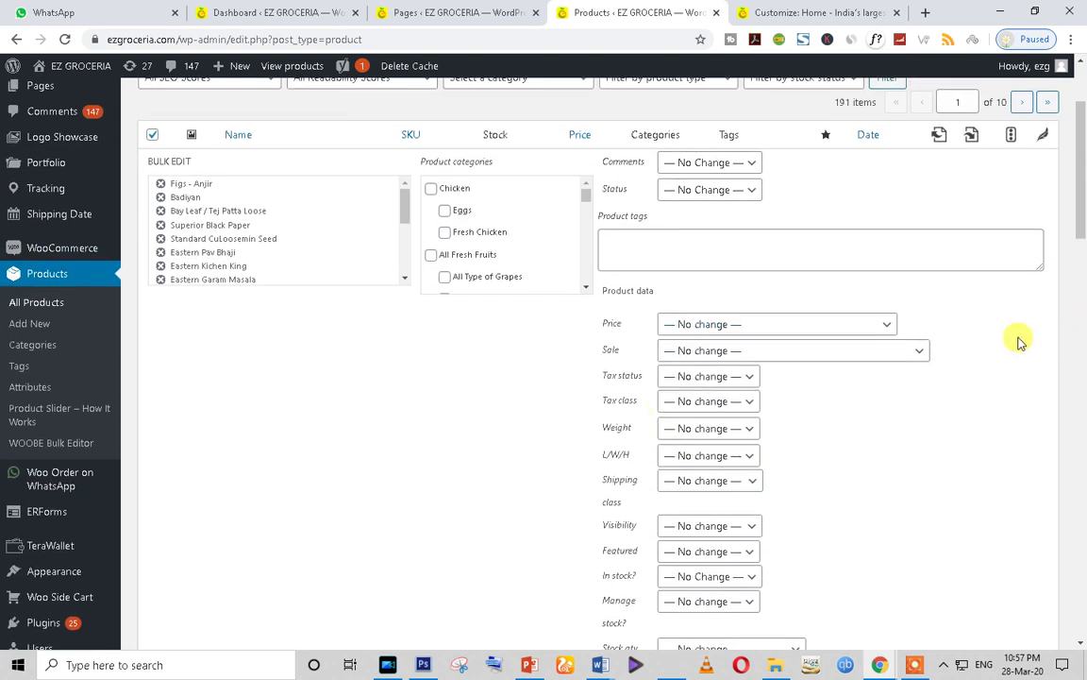
Check the product tags and price fields unchanged, then reload All Products to leave bulk edit.
{"action": "scroll", "coordinate": [446, 215], "scroll_direction": "down", "scroll_amount": 5}
{"action": "scroll", "coordinate": [445, 243], "scroll_direction": "up", "scroll_amount": 5}
{"action": "scroll", "coordinate": [602, 238], "scroll_direction": "up", "scroll_amount": 2}
{"action": "left_click", "coordinate": [641, 401]}
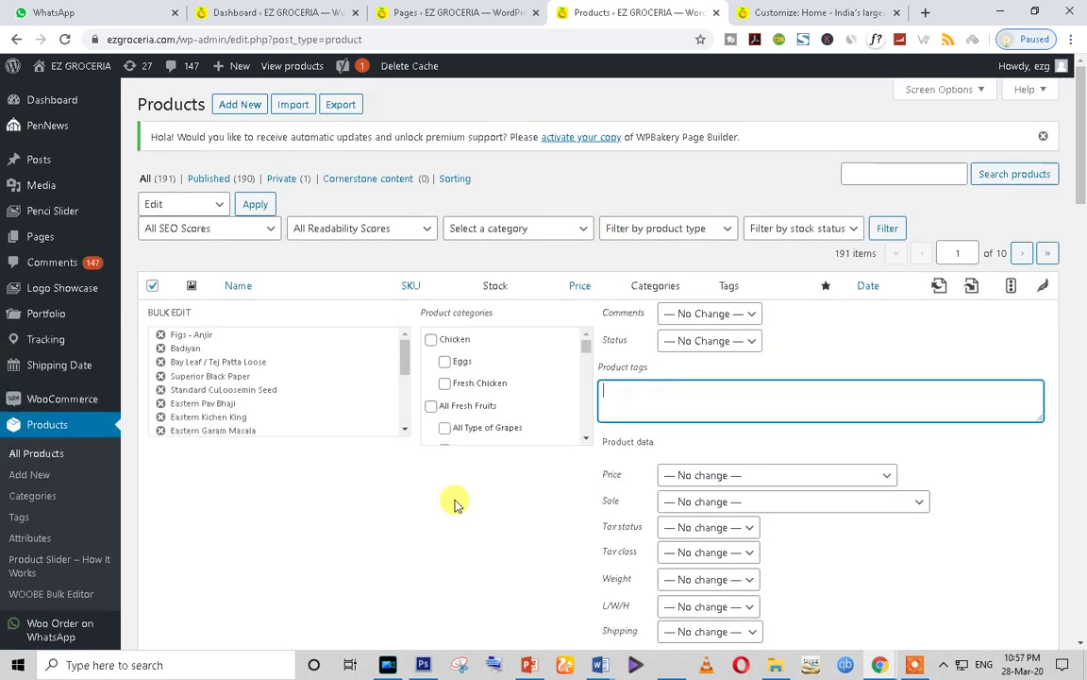
{"action": "left_click", "coordinate": [739, 479]}
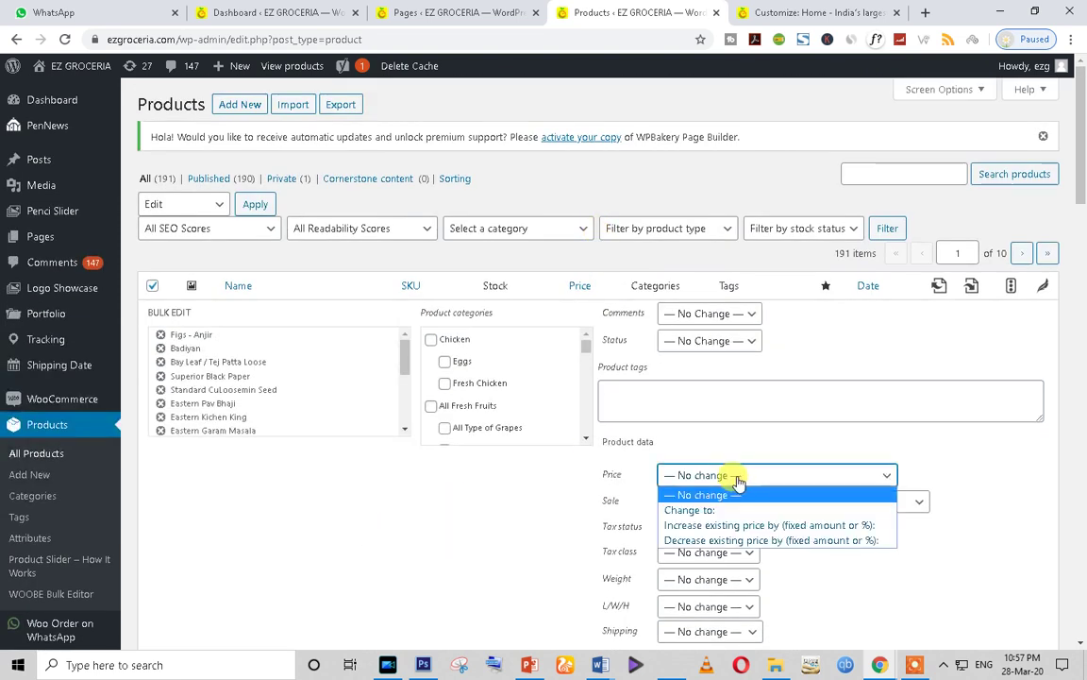
{"action": "left_click", "coordinate": [564, 519]}
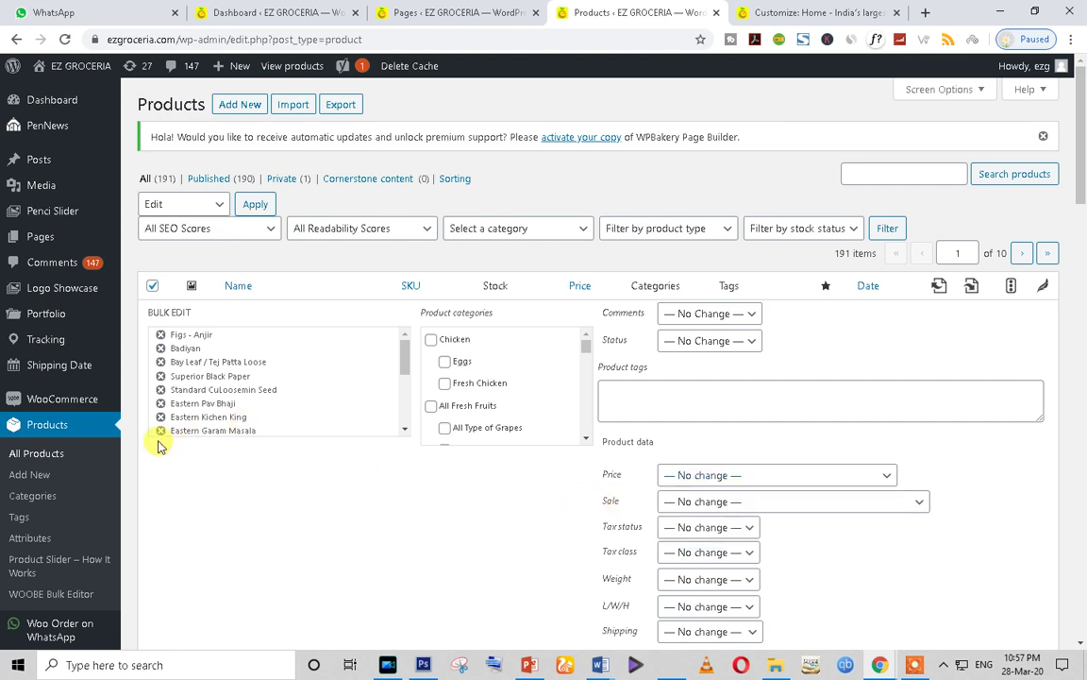
{"action": "left_click", "coordinate": [53, 429]}
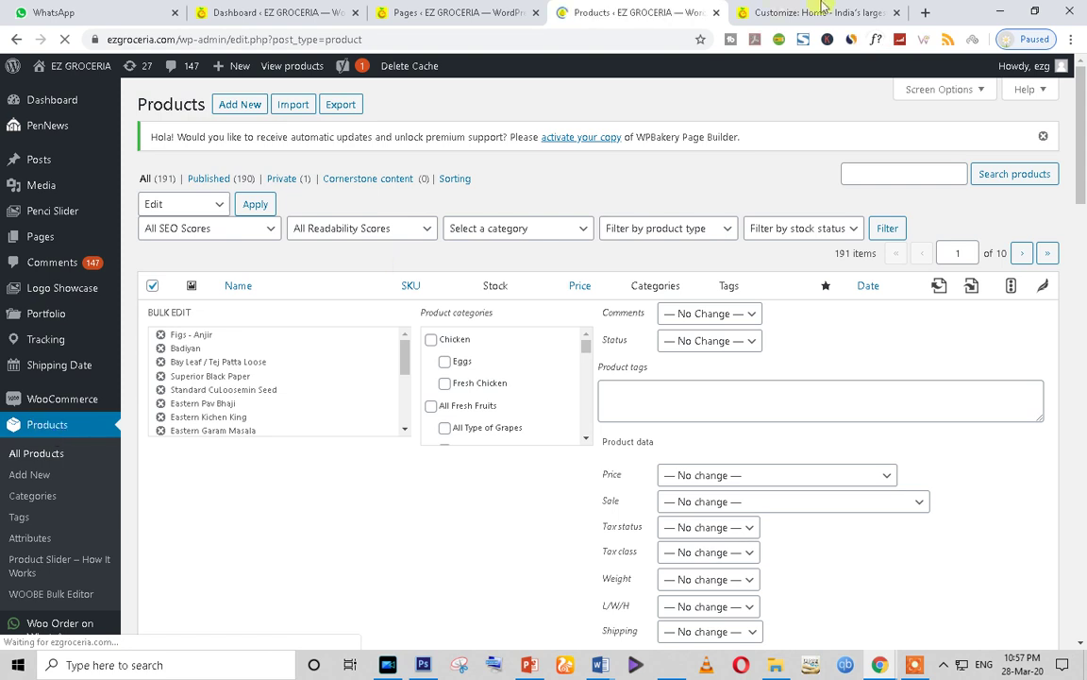
{"action": "left_click", "coordinate": [794, 13]}
{"action": "left_click", "coordinate": [718, 6]}
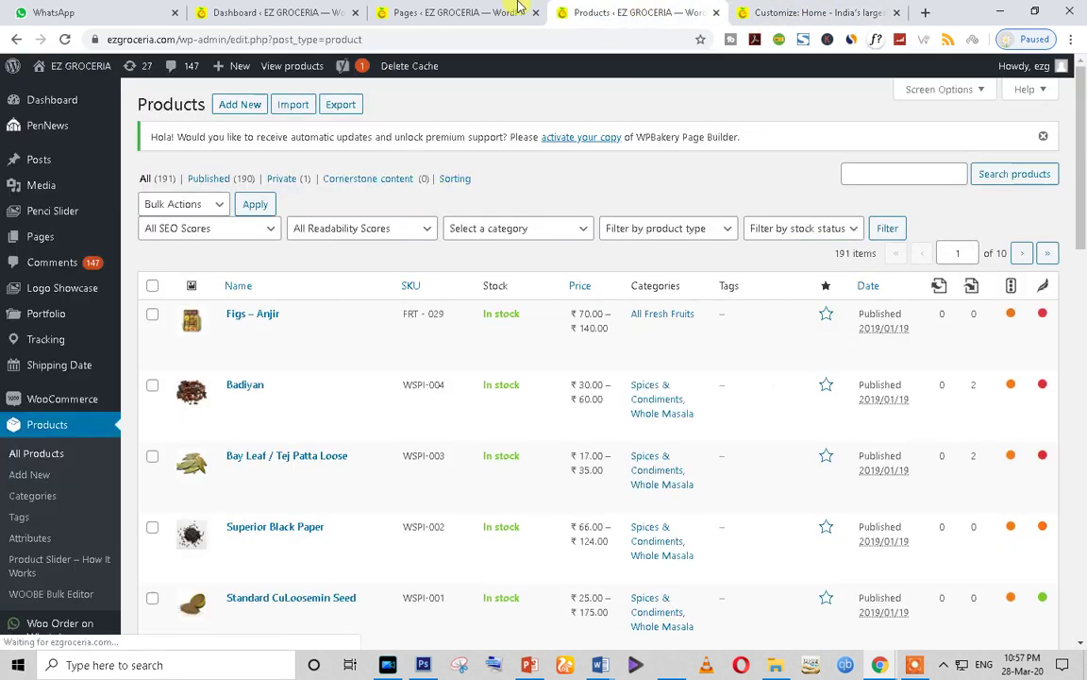
Look over the open Customizer tab, then the admin dashboard, Pages list and Posts list.
{"action": "left_click", "coordinate": [745, 12]}
{"action": "scroll", "coordinate": [741, 342], "scroll_direction": "up", "scroll_amount": 1}
{"action": "scroll", "coordinate": [741, 341], "scroll_direction": "up", "scroll_amount": 3}
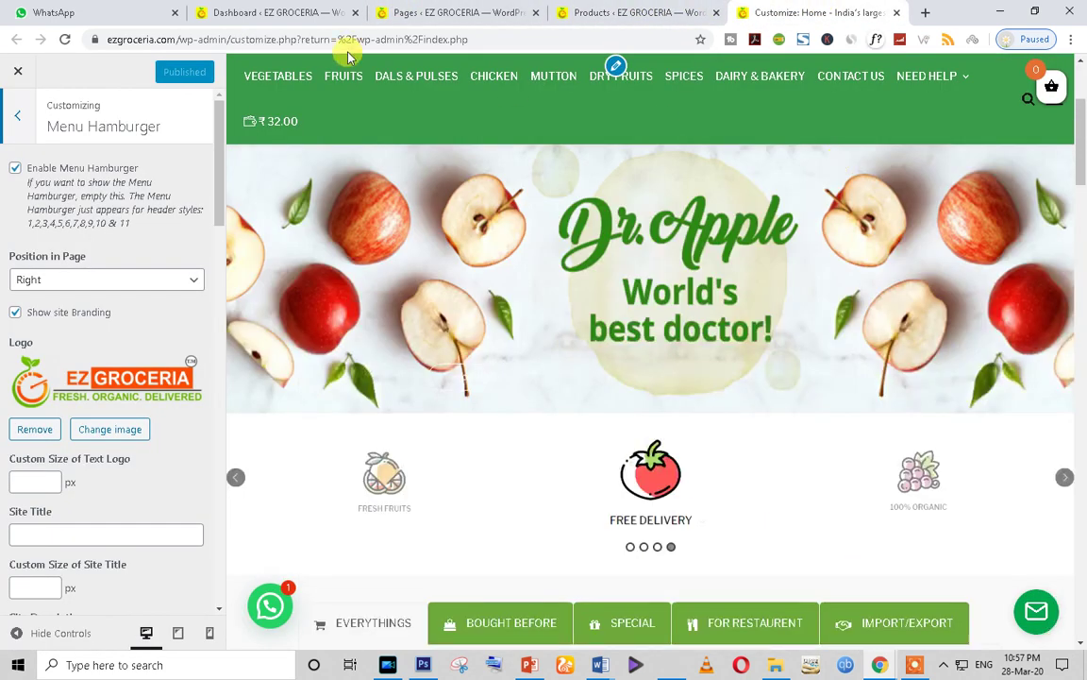
{"action": "left_click", "coordinate": [273, 12]}
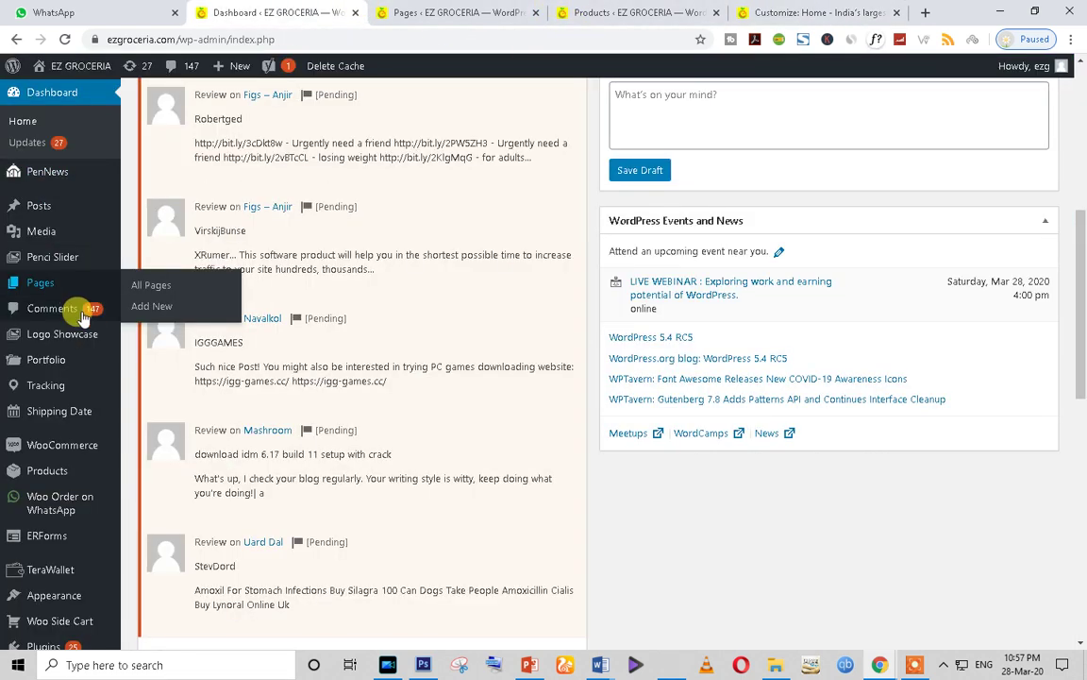
{"action": "left_click", "coordinate": [42, 286]}
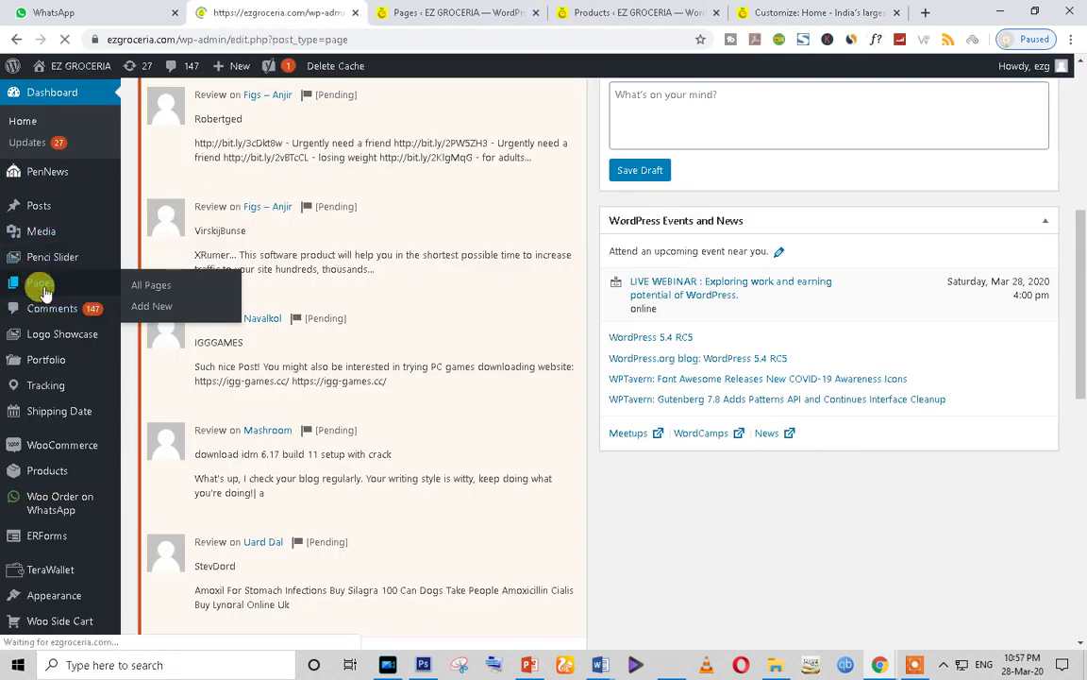
{"action": "left_click", "coordinate": [44, 168]}
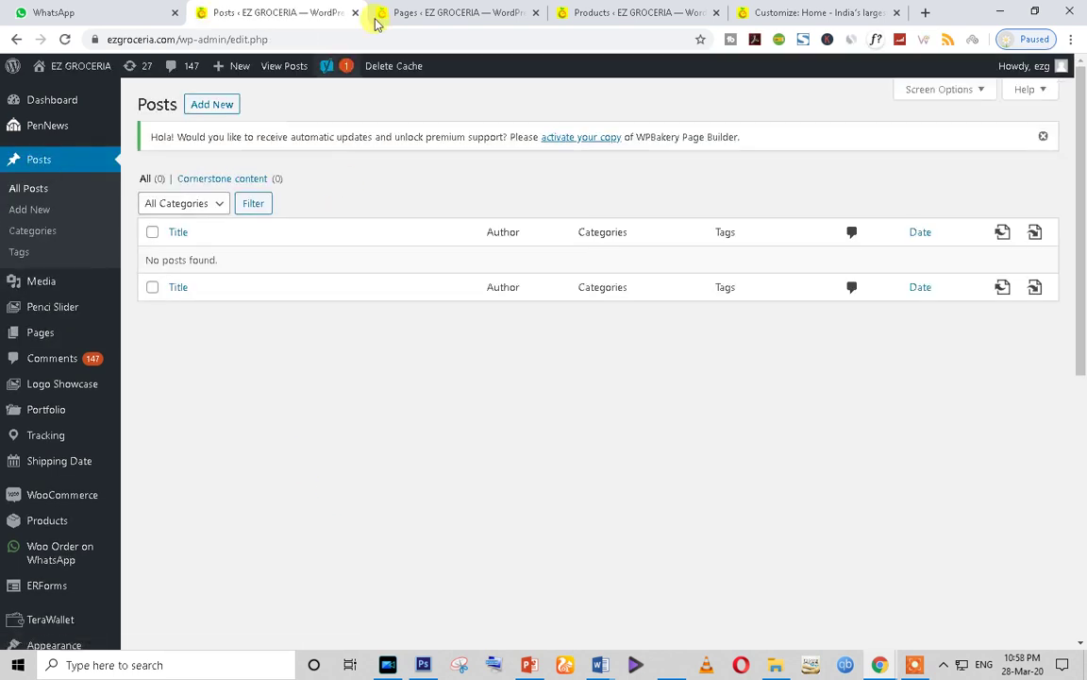
Return to the Products list, then open Yoast SEO Notifications from the admin bar.
{"action": "scroll", "coordinate": [117, 546], "scroll_direction": "down", "scroll_amount": 5}
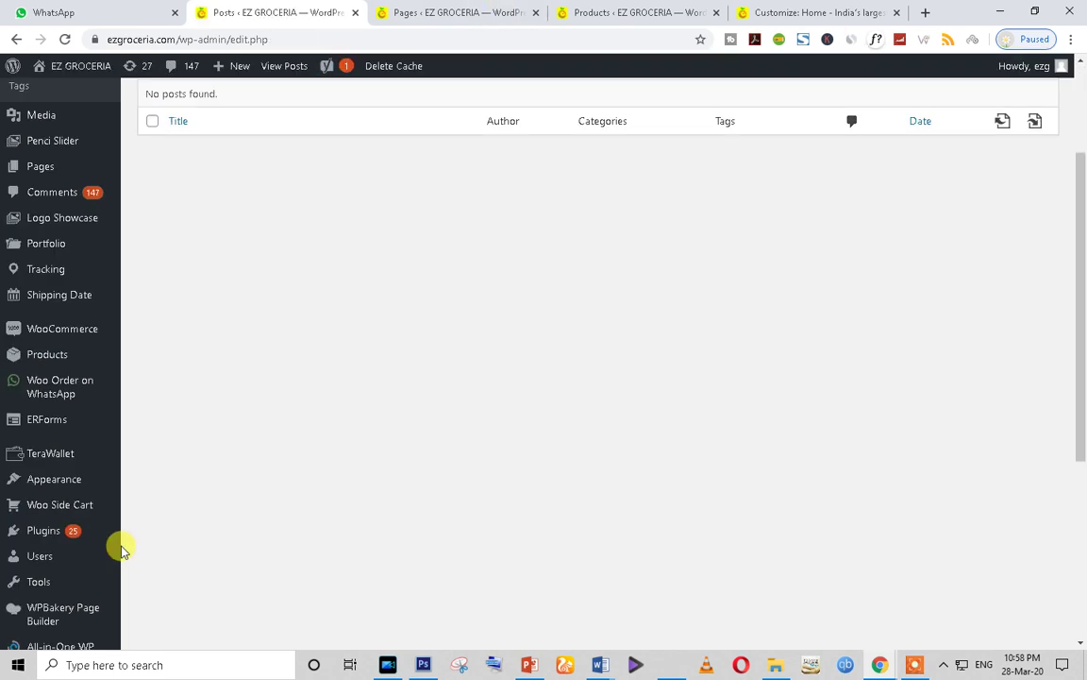
{"action": "scroll", "coordinate": [118, 547], "scroll_direction": "up", "scroll_amount": 4}
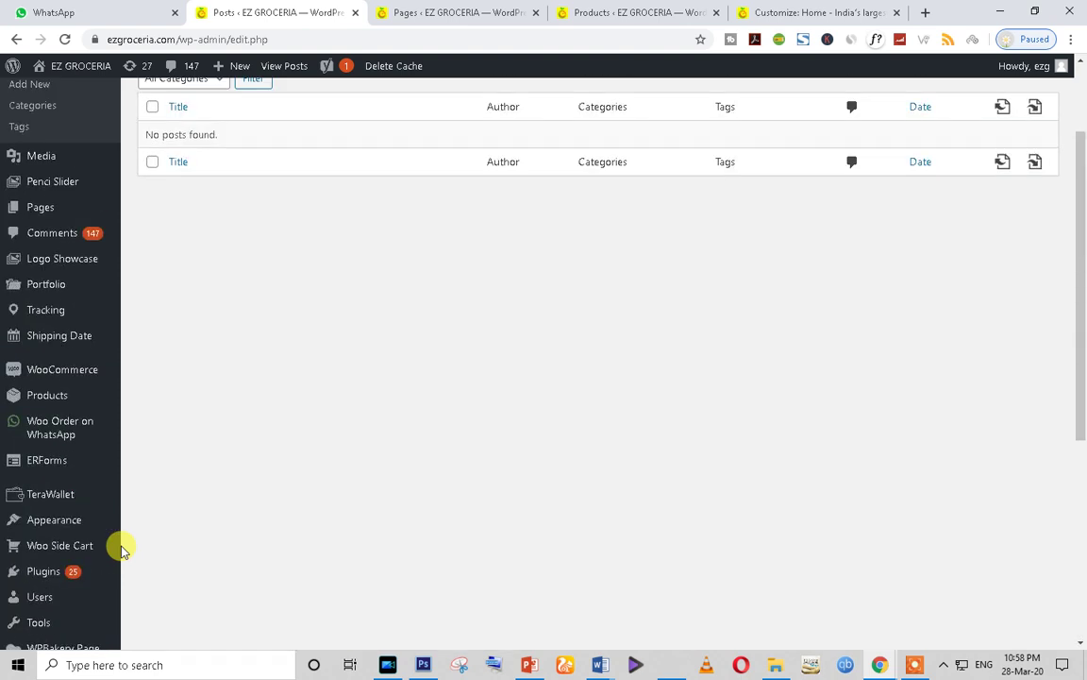
{"action": "left_click", "coordinate": [595, 8]}
{"action": "scroll", "coordinate": [553, 388], "scroll_direction": "down", "scroll_amount": 5}
{"action": "scroll", "coordinate": [493, 302], "scroll_direction": "up", "scroll_amount": 5}
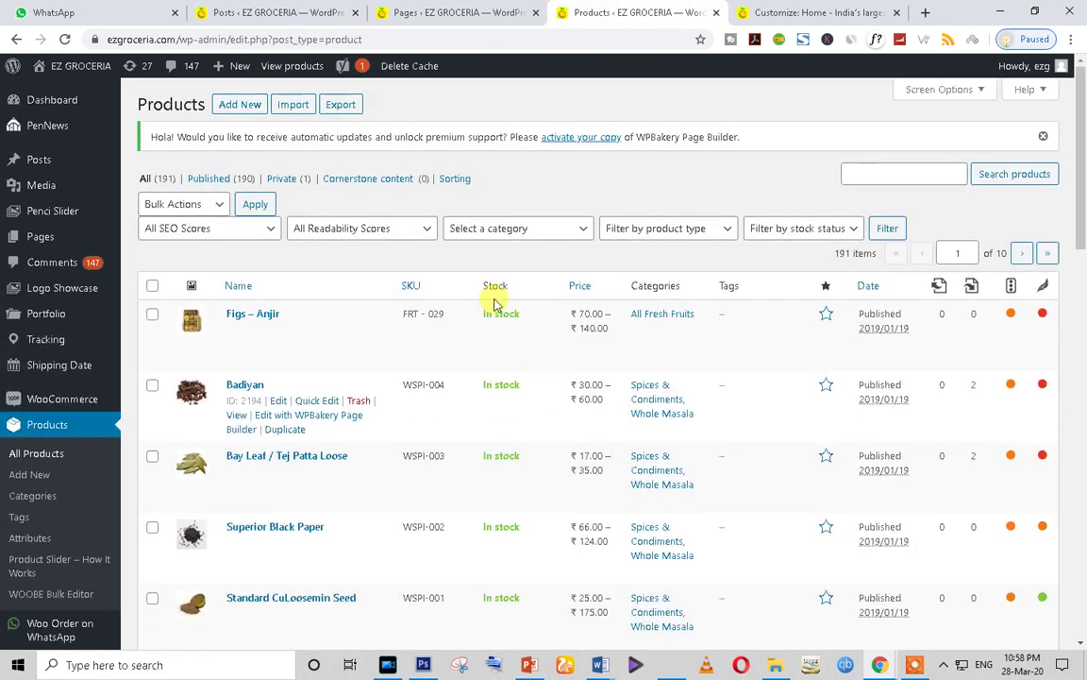
{"action": "mouse_move", "coordinate": [347, 68]}
{"action": "left_click", "coordinate": [376, 97]}
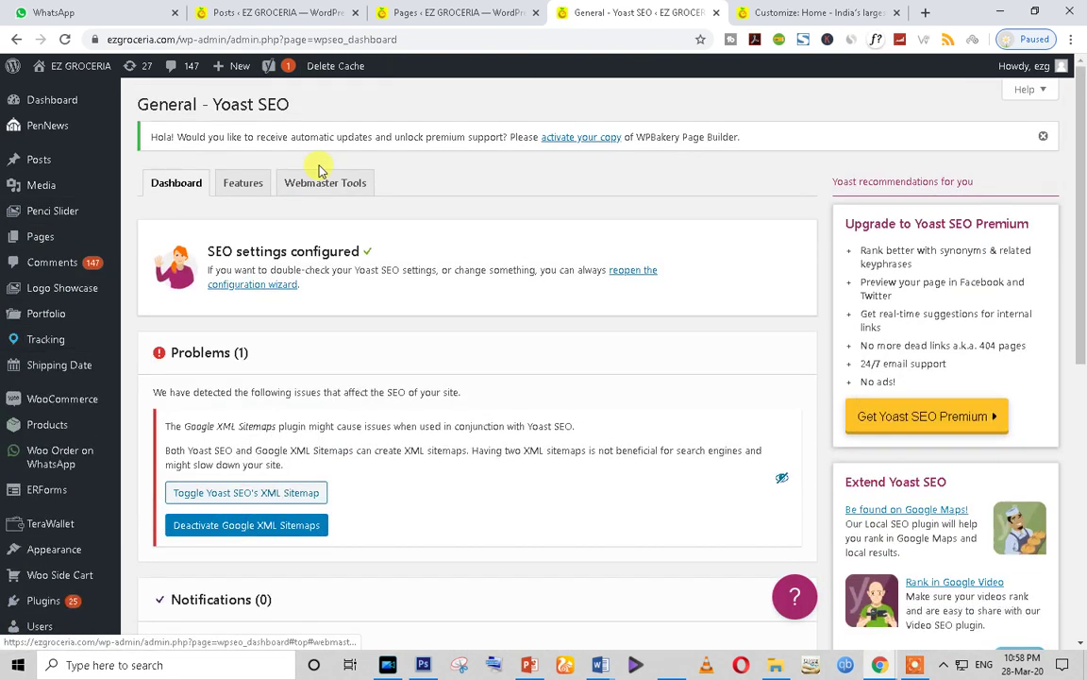
Close the Customizer and Yoast SEO tabs, leaving the Pages list in front.
{"action": "triple_click", "coordinate": [244, 103]}
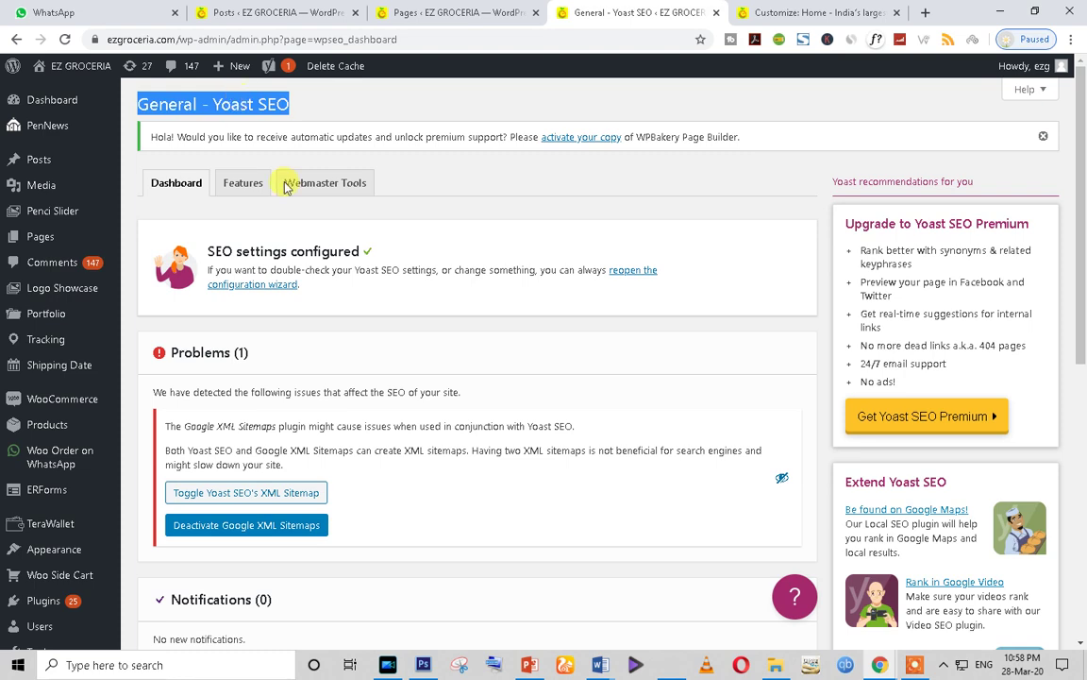
{"action": "left_click", "coordinate": [814, 13]}
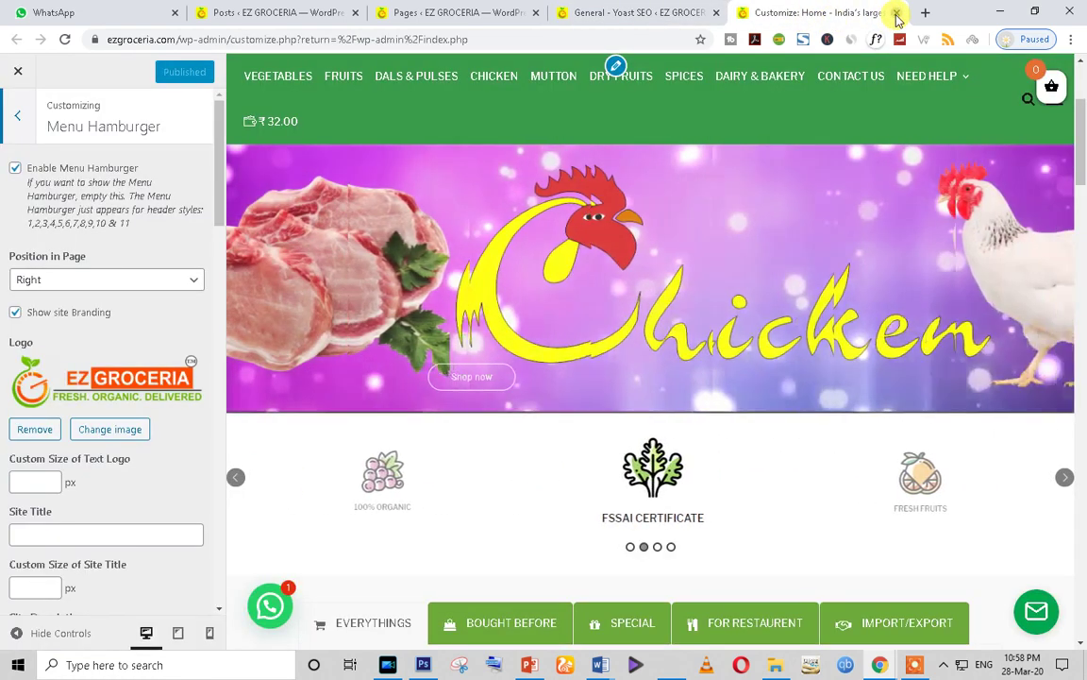
{"action": "left_click", "coordinate": [895, 12]}
{"action": "left_click", "coordinate": [741, 11]}
{"action": "left_click", "coordinate": [686, 19]}
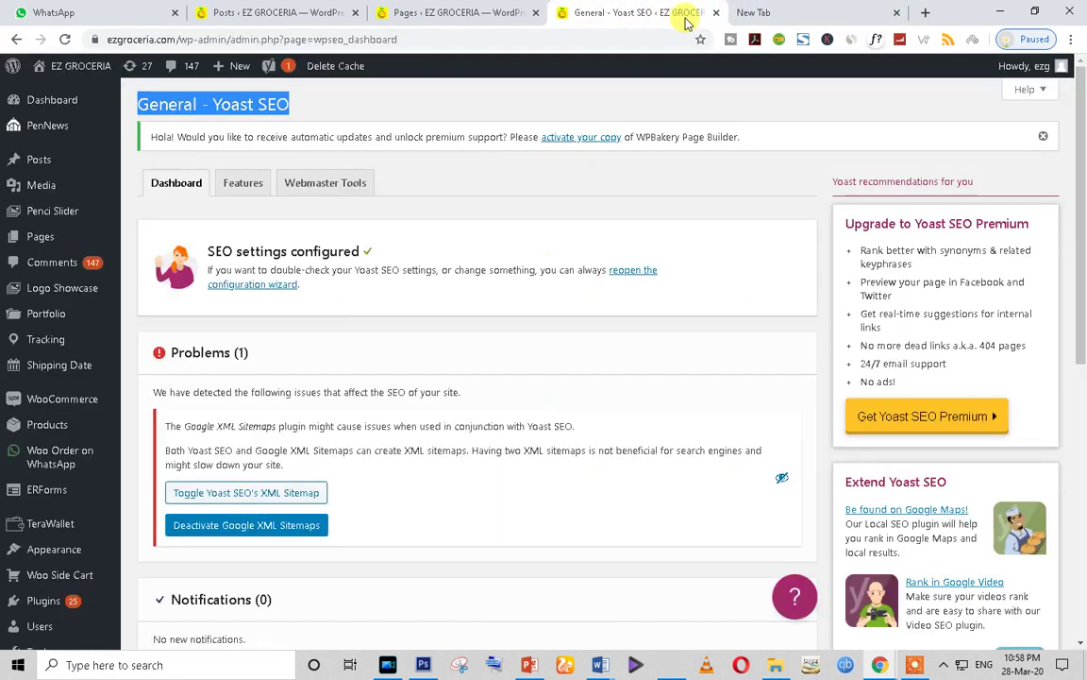
{"action": "left_click", "coordinate": [714, 13]}
{"action": "left_click", "coordinate": [463, 10]}
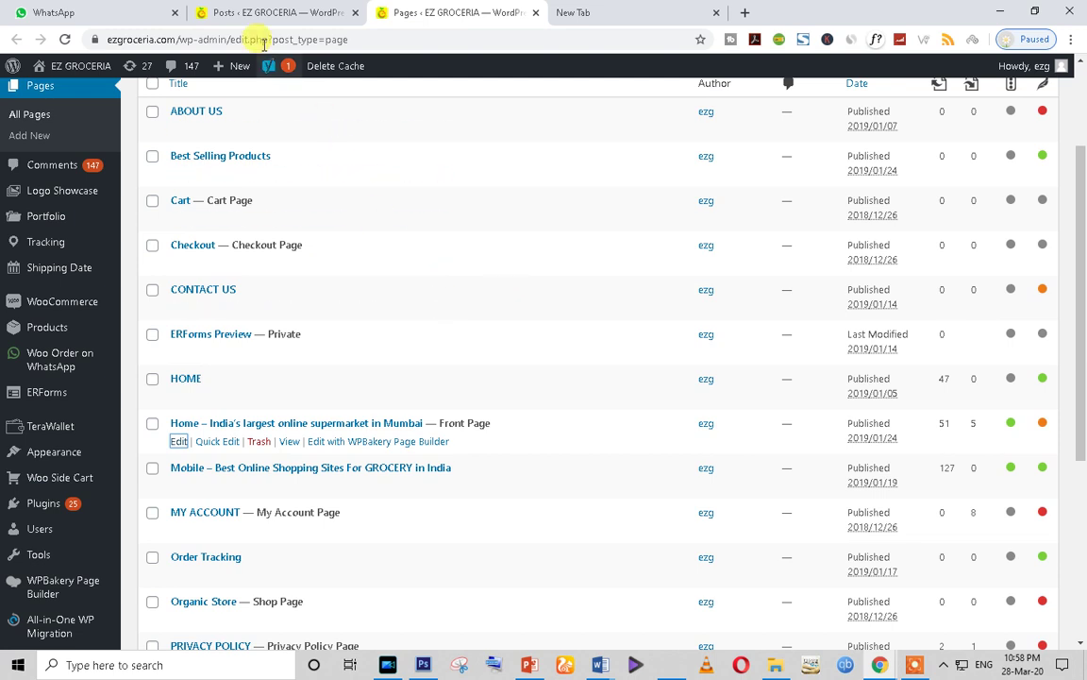
Open the EZ Groceria live site in a new tab via Visit Site.
{"action": "mouse_move", "coordinate": [45, 68]}
{"action": "right_click", "coordinate": [57, 102]}
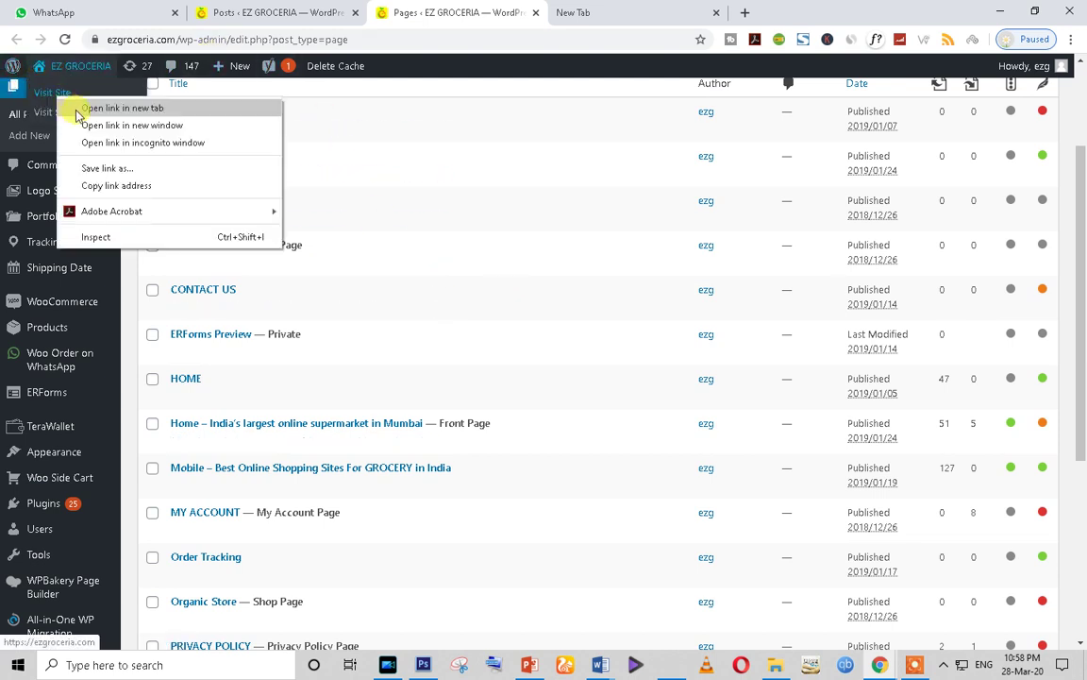
{"action": "left_click", "coordinate": [110, 107]}
{"action": "left_click", "coordinate": [623, 9]}
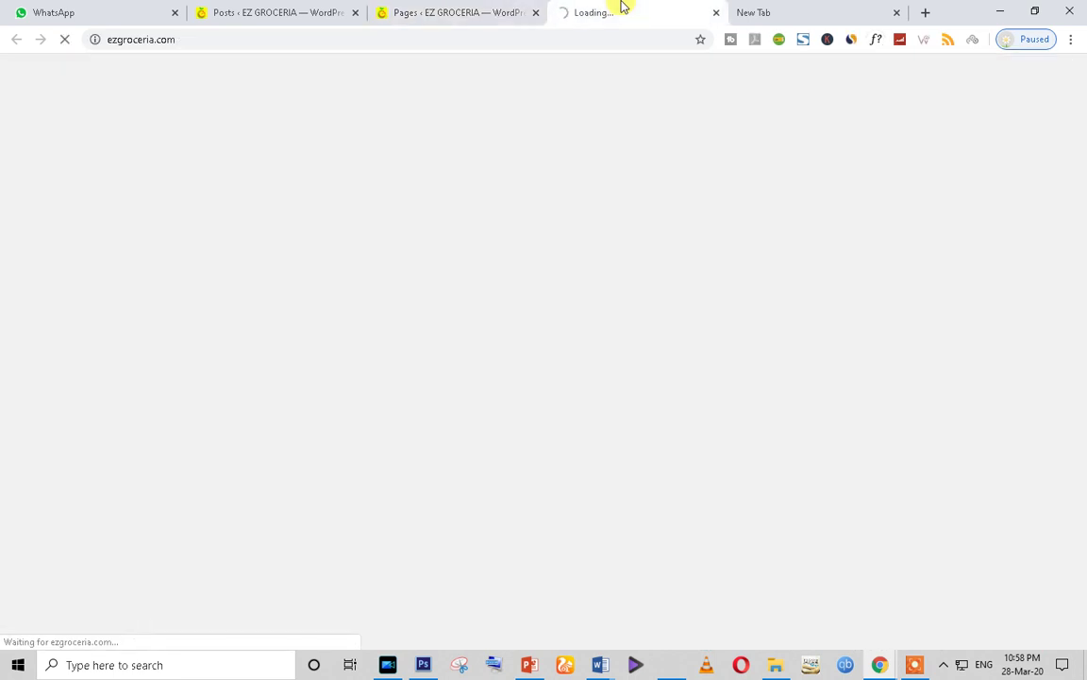
{"action": "left_click", "coordinate": [449, 10]}
Open the Organic Store shop page in a new tab and scroll through the product grid.
{"action": "mouse_move", "coordinate": [45, 67]}
{"action": "right_click", "coordinate": [56, 121]}
{"action": "left_click", "coordinate": [118, 126]}
{"action": "left_click", "coordinate": [660, 12]}
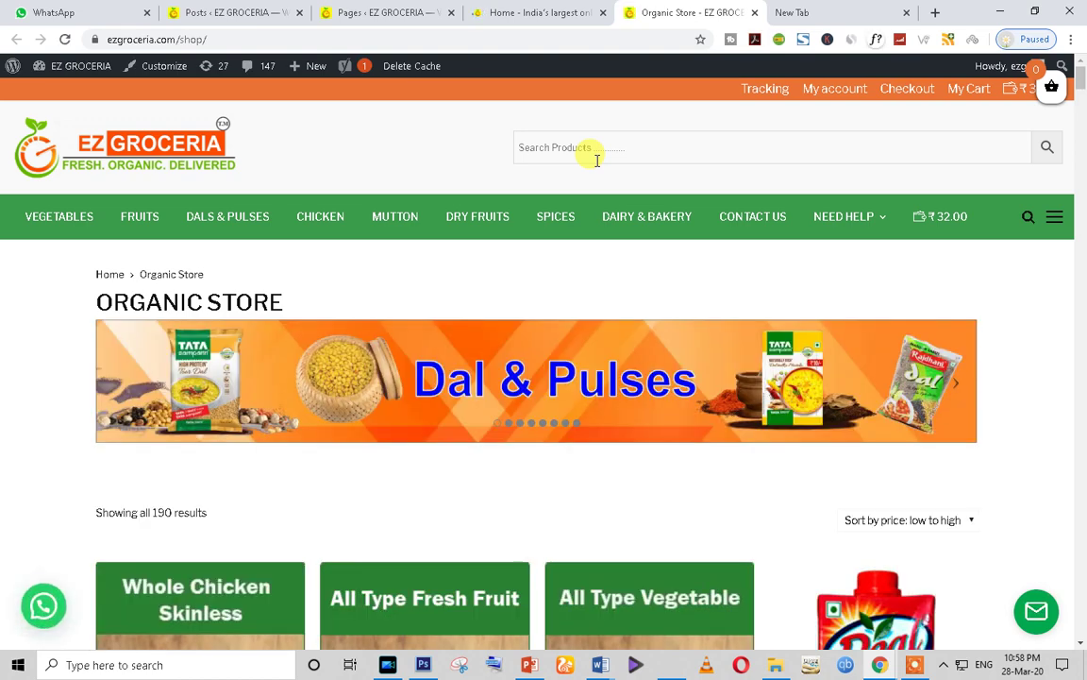
{"action": "scroll", "coordinate": [757, 367], "scroll_direction": "down", "scroll_amount": 15}
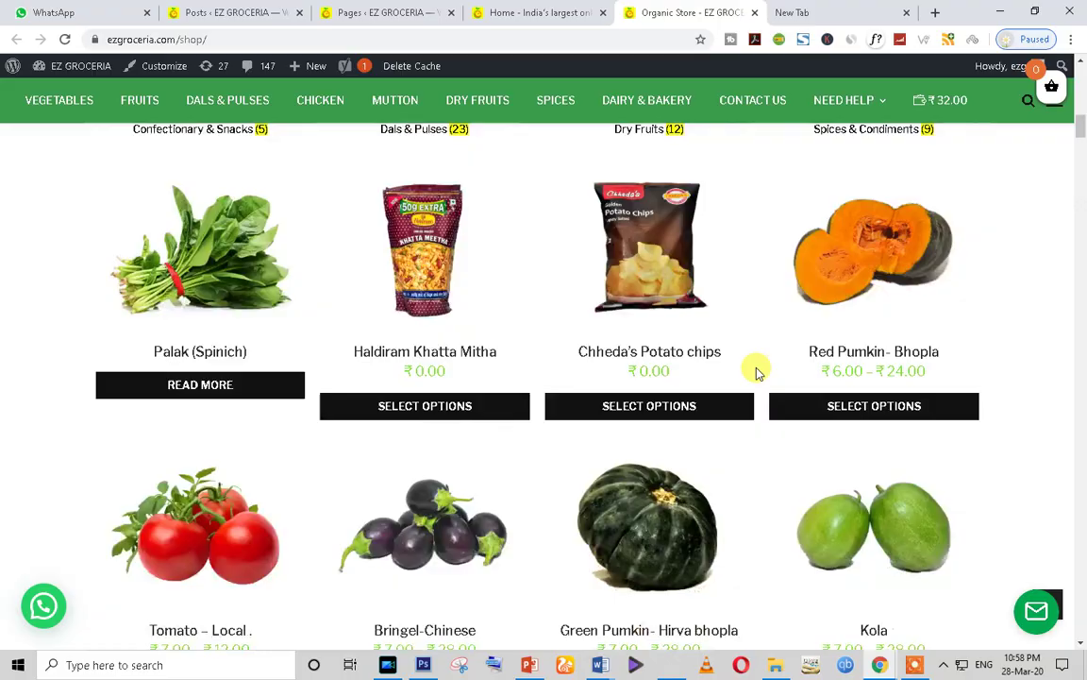
{"action": "scroll", "coordinate": [757, 369], "scroll_direction": "down", "scroll_amount": 20}
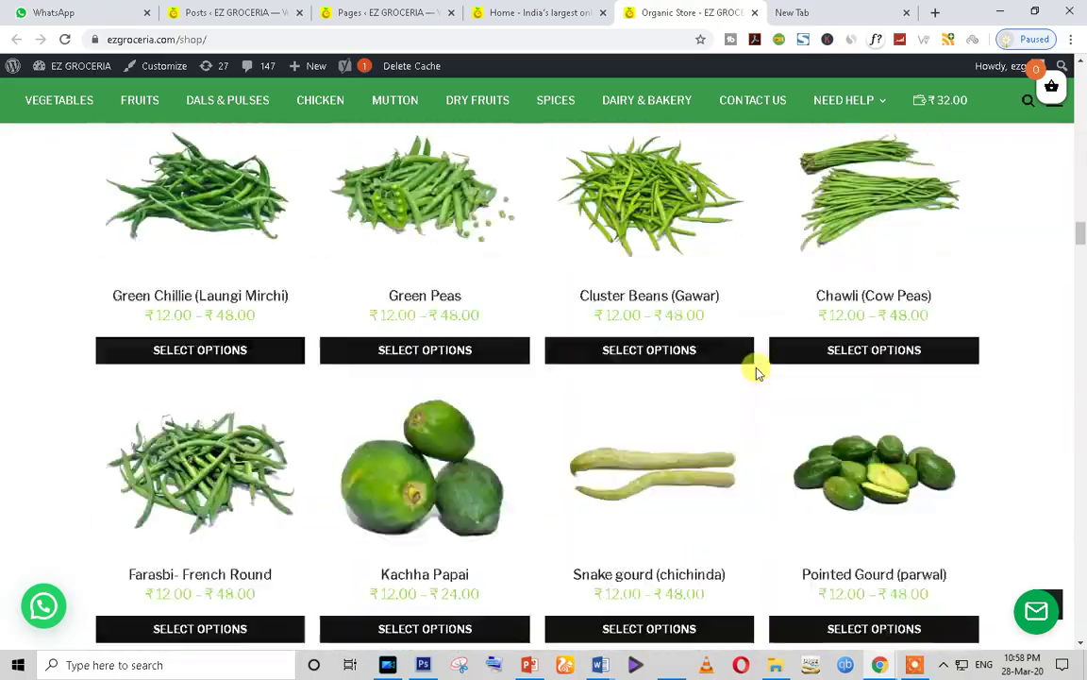
{"action": "scroll", "coordinate": [757, 371], "scroll_direction": "down", "scroll_amount": 20}
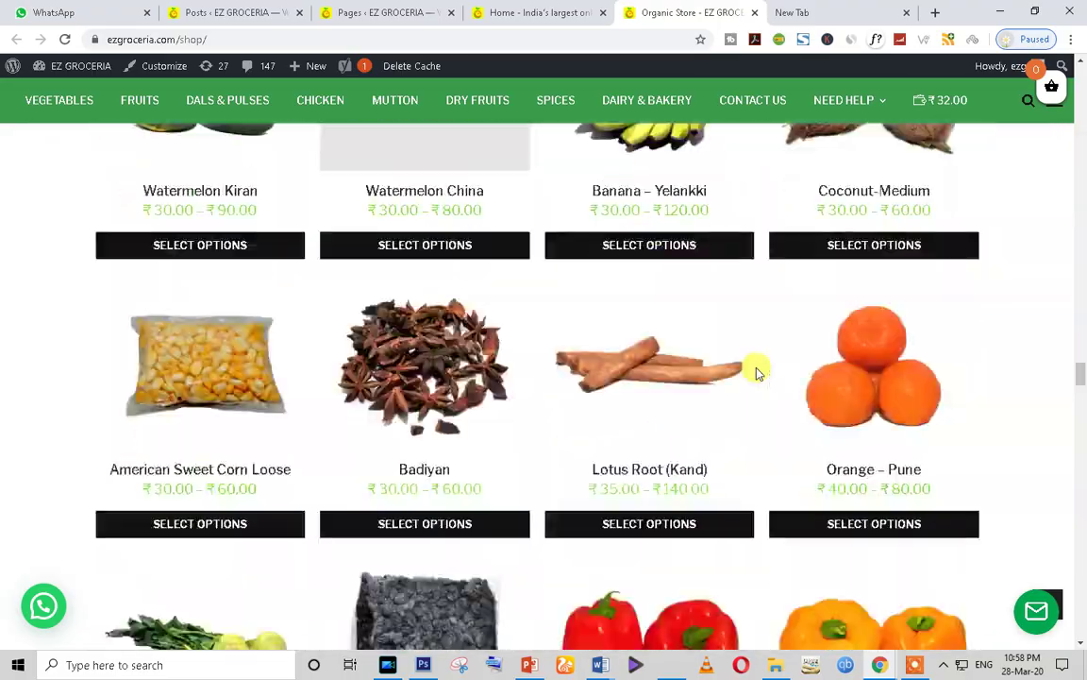
{"action": "scroll", "coordinate": [757, 371], "scroll_direction": "down", "scroll_amount": 20}
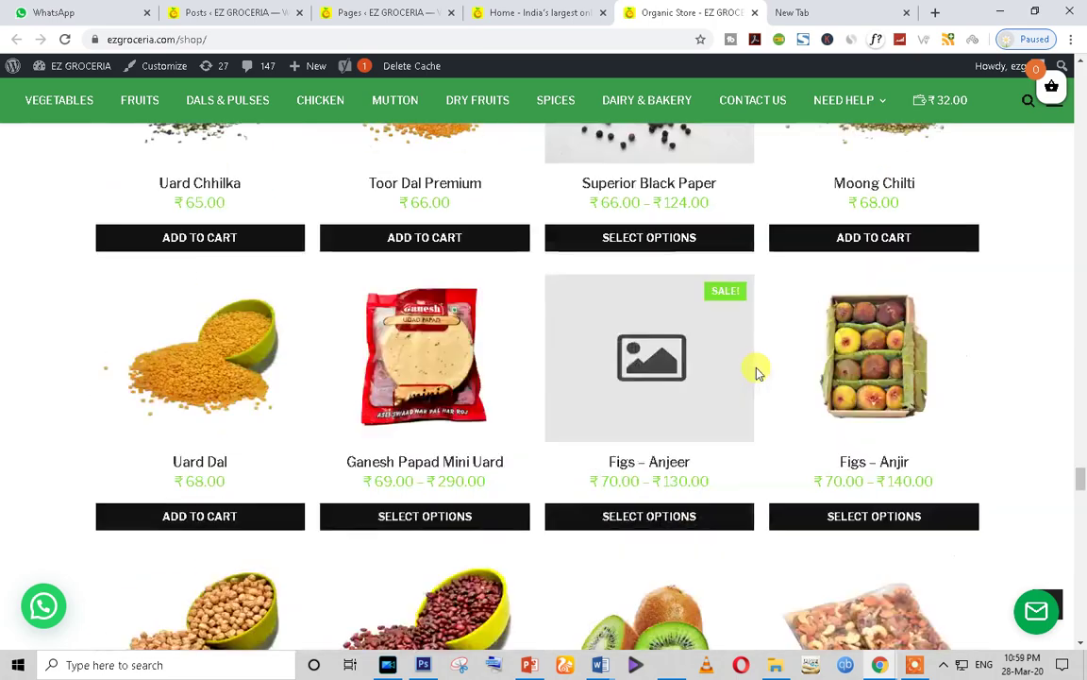
{"action": "scroll", "coordinate": [757, 371], "scroll_direction": "down", "scroll_amount": 20}
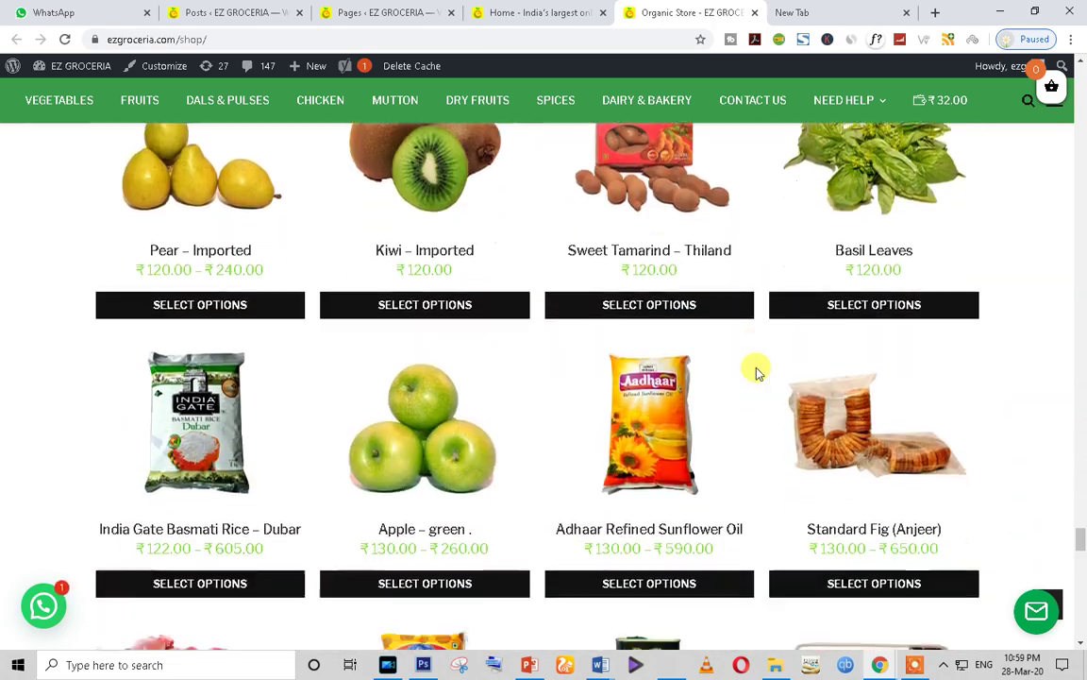